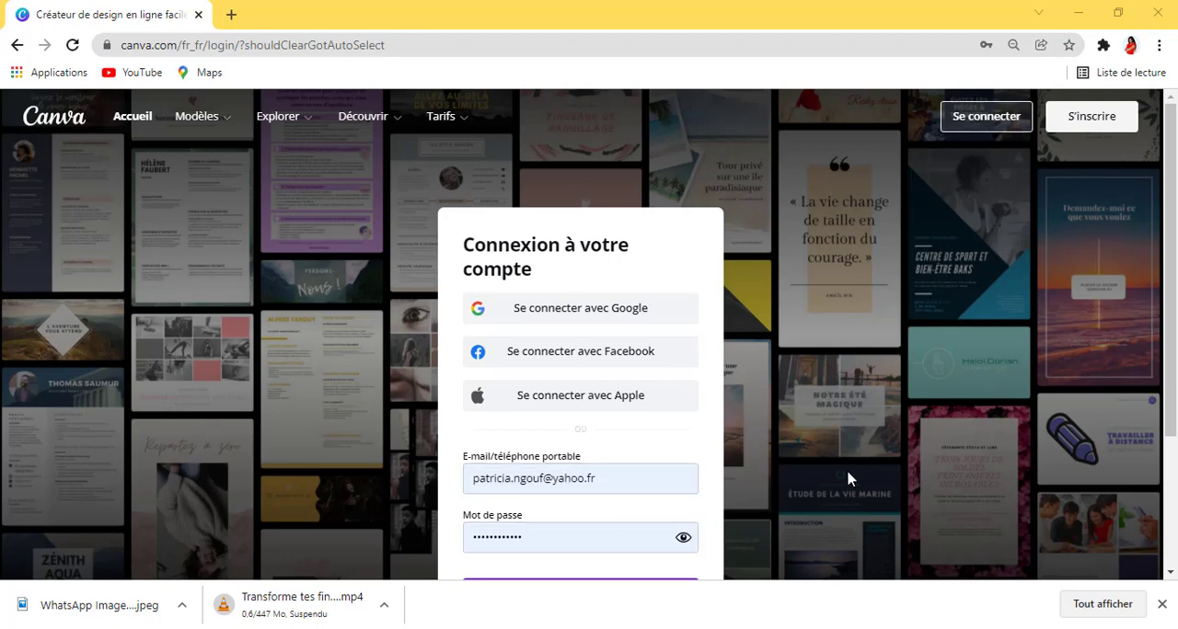
Step: Log in to the Canva account with the credentials already filled in
scroll(847, 478, down, 2)
click(577, 426)
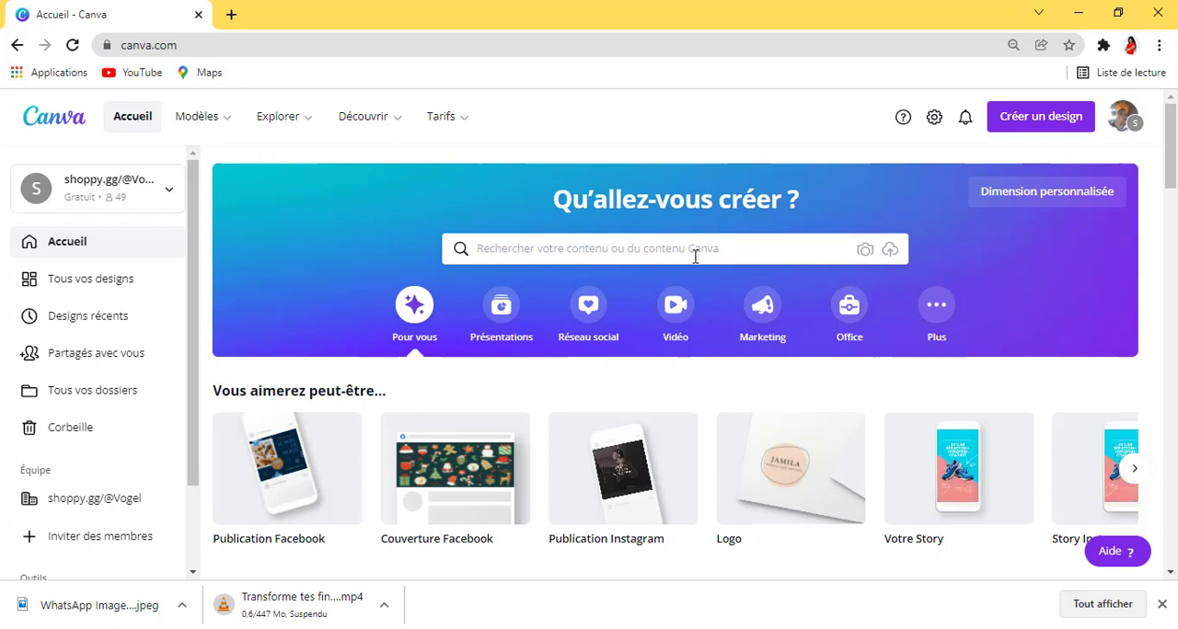
click(502, 247)
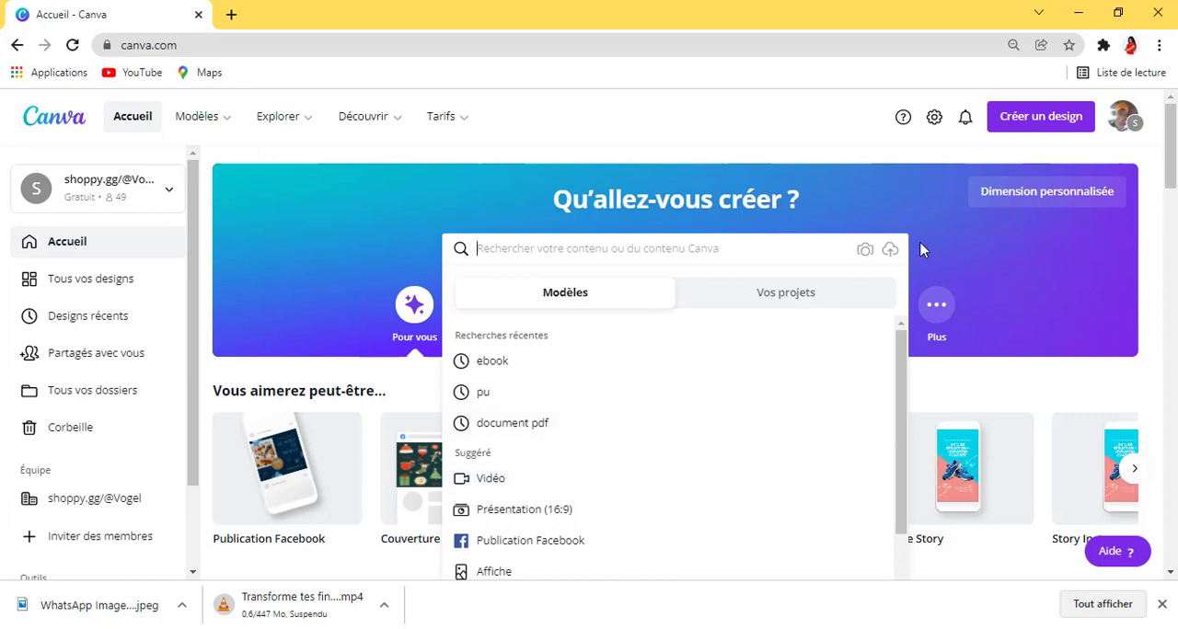
click(1036, 125)
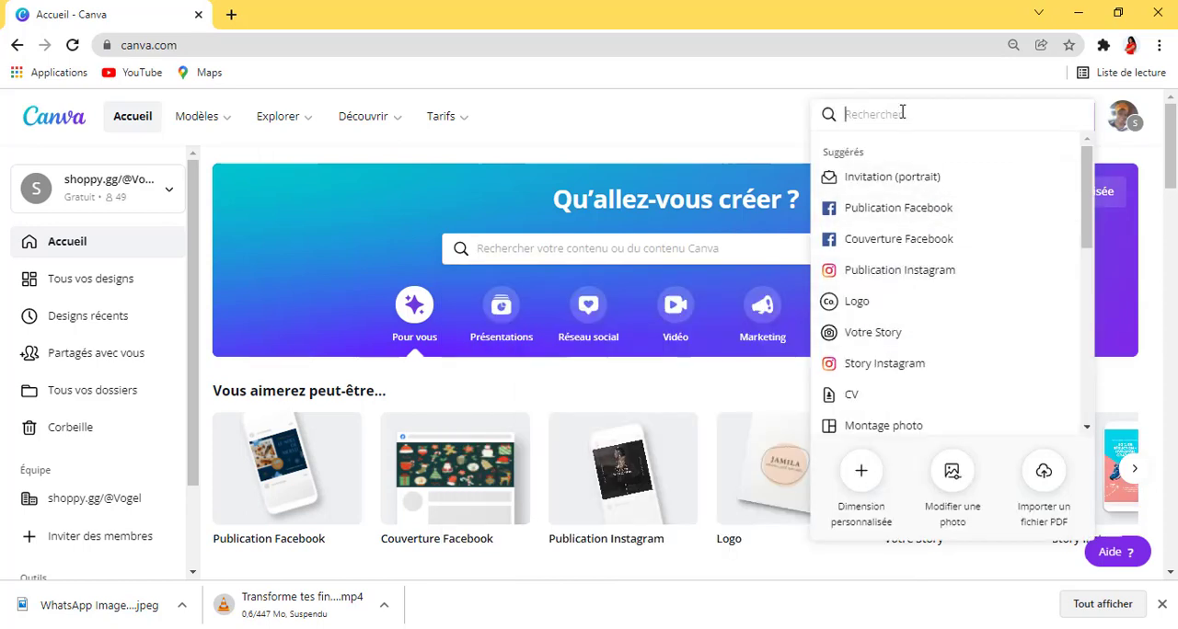
click(723, 136)
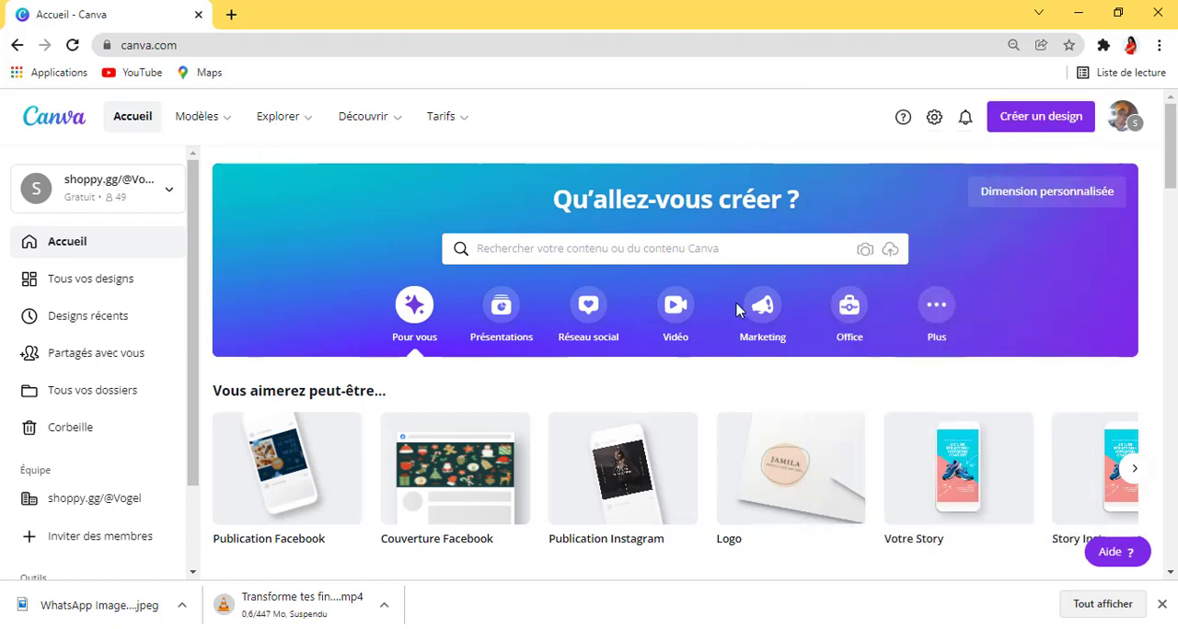
Step: Create a blank 1080 × 1080 px Facebook video design from the video formats
click(677, 307)
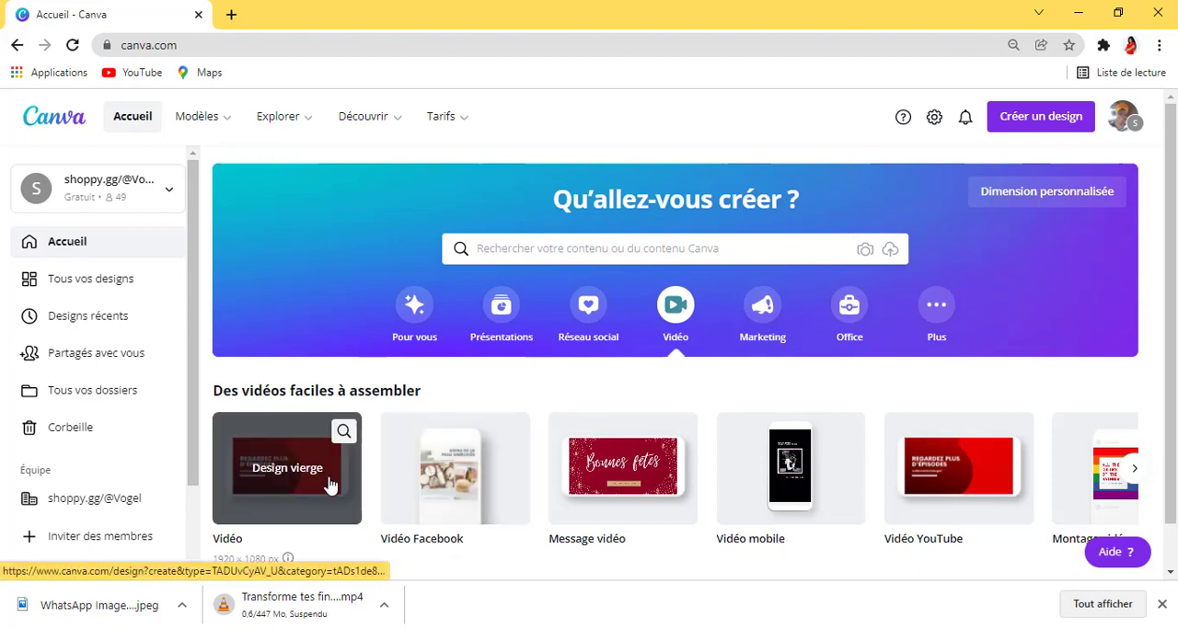
scroll(303, 499, down, 1)
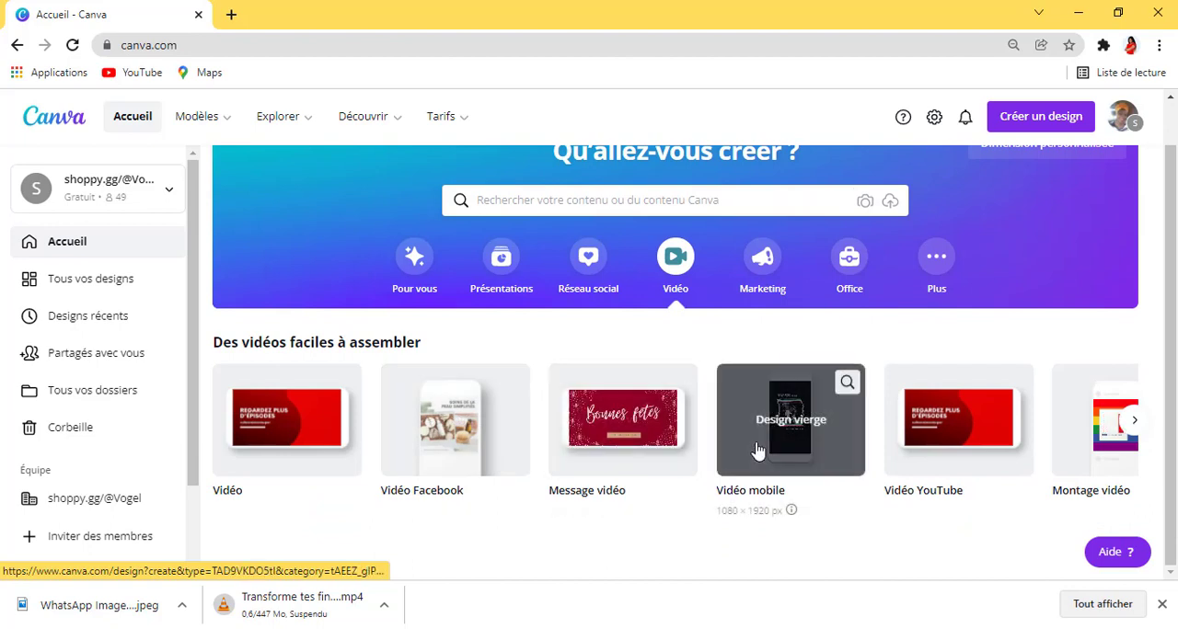
click(1133, 420)
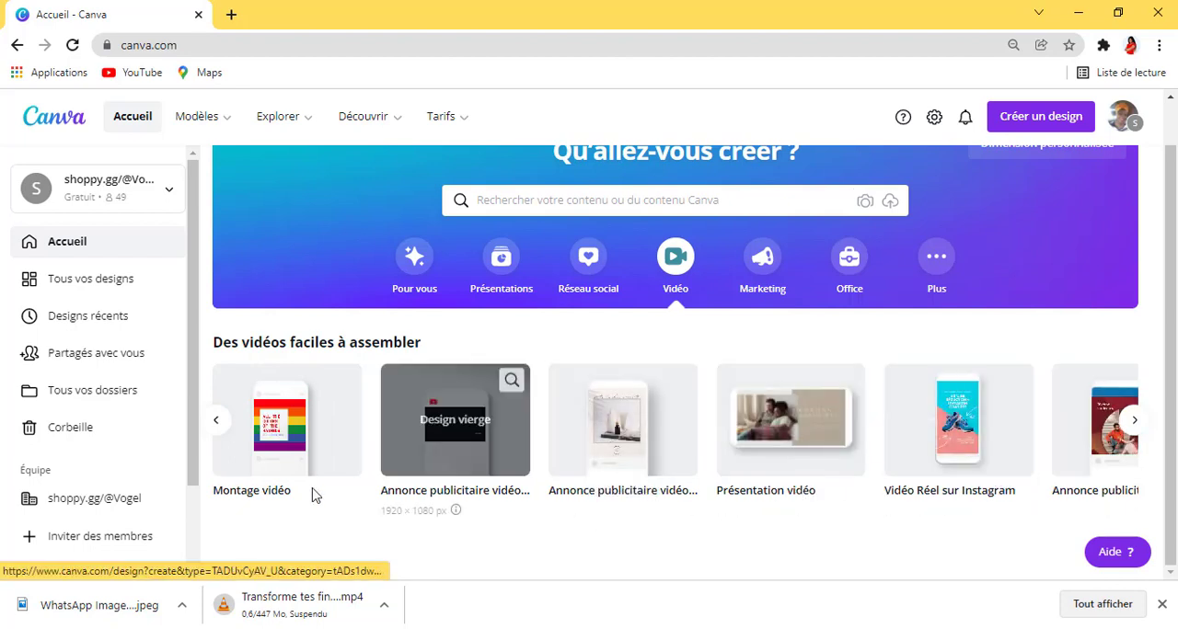
click(214, 420)
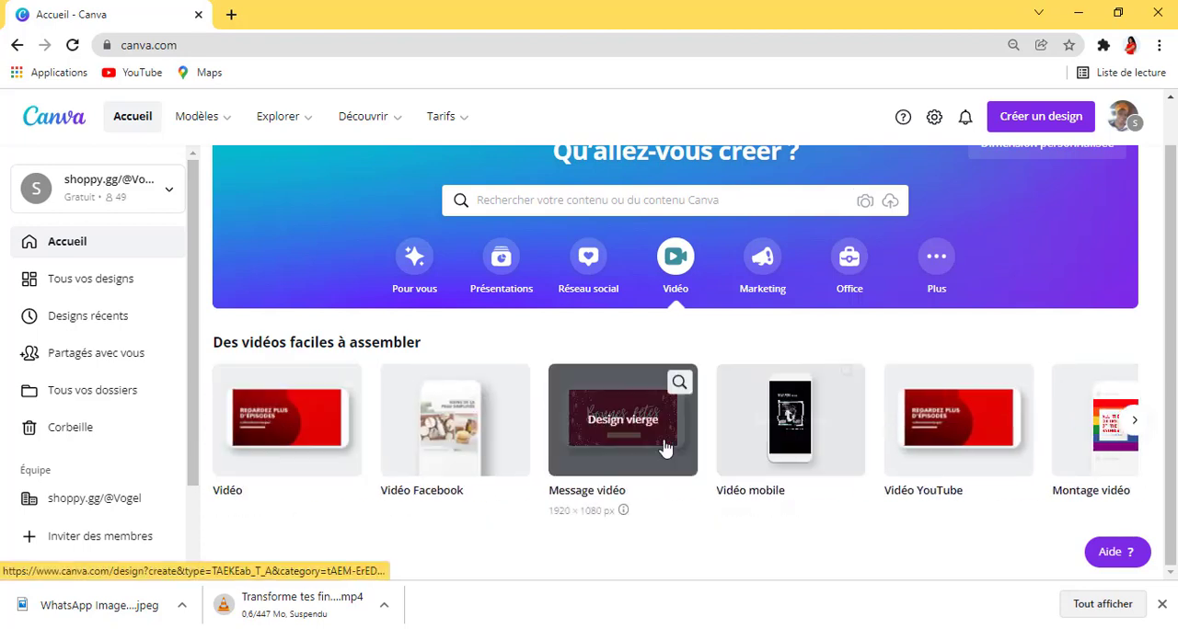
click(463, 439)
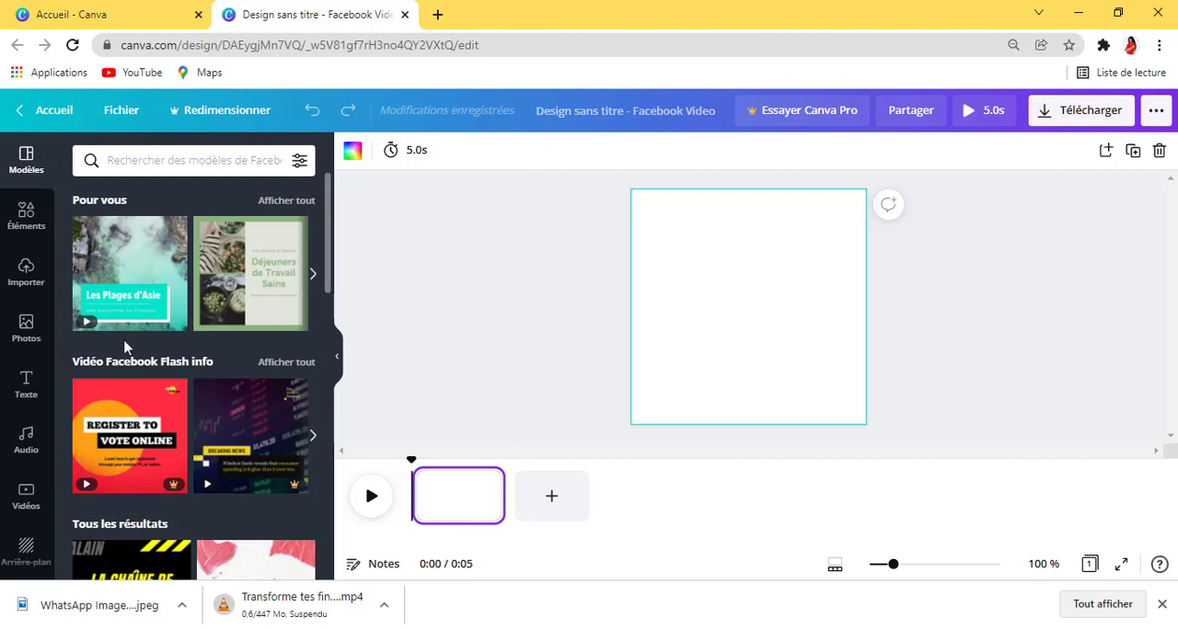
Step: Look through the suggested Facebook video templates
scroll(158, 392, down, 3)
scroll(158, 393, down, 8)
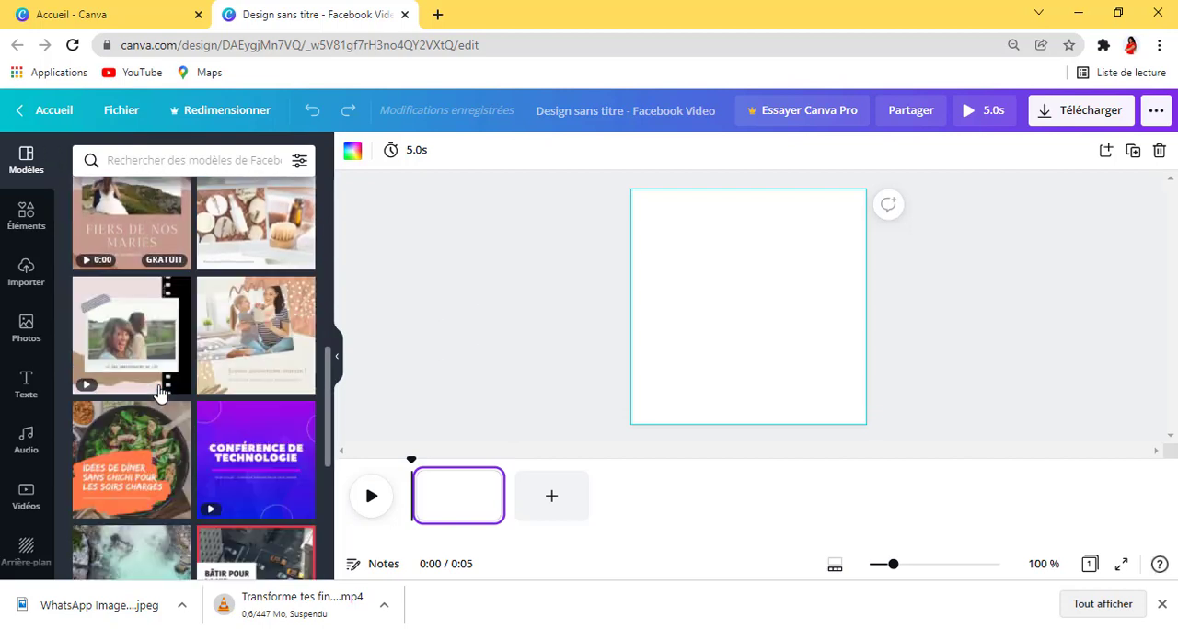
scroll(158, 393, down, 3)
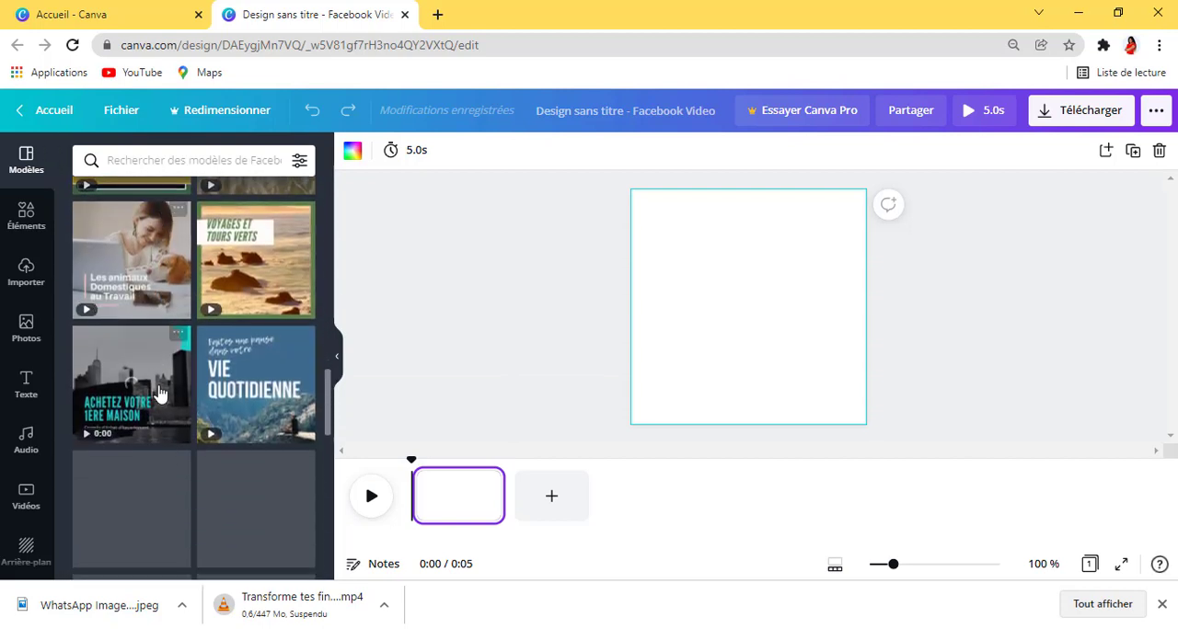
scroll(158, 393, down, 6)
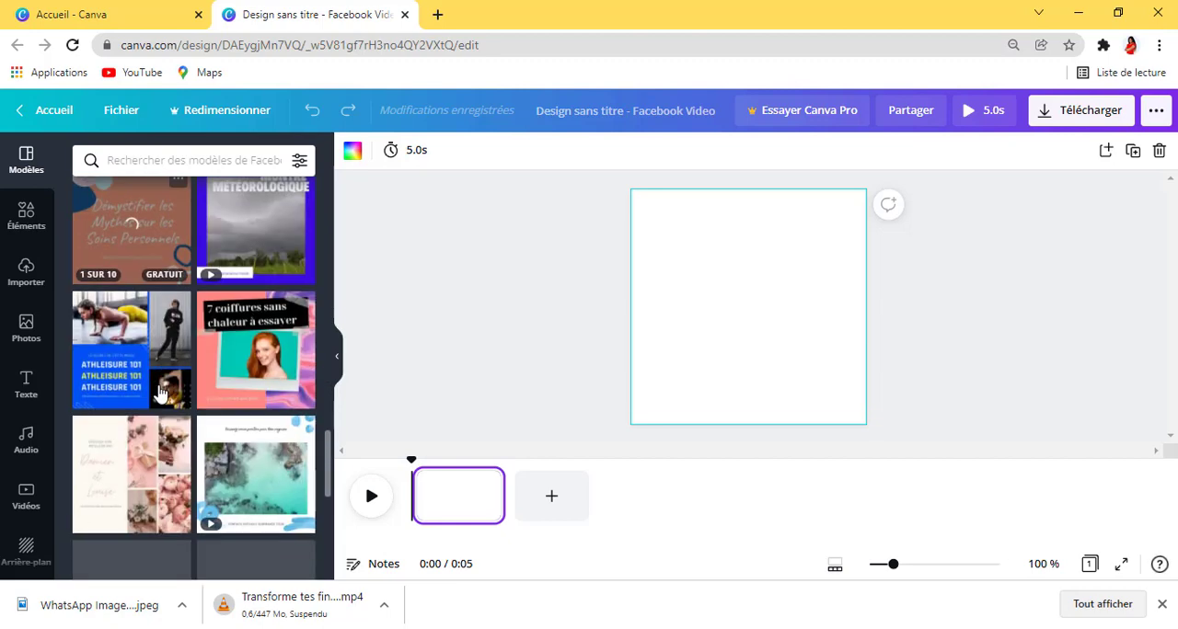
scroll(158, 393, down, 8)
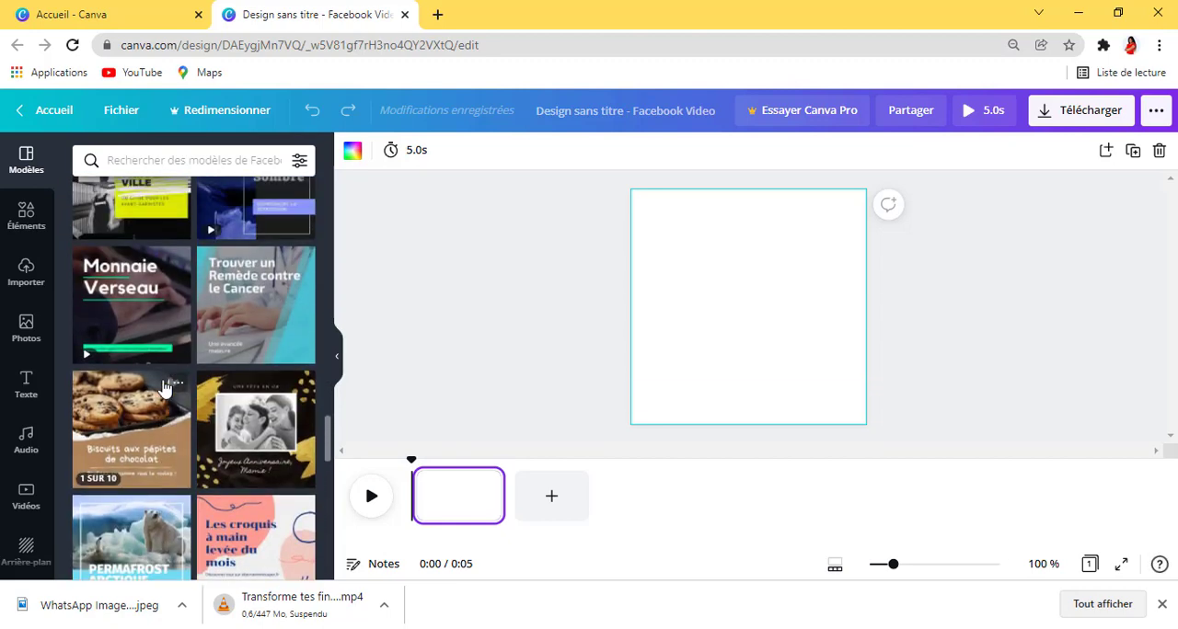
scroll(163, 389, down, 3)
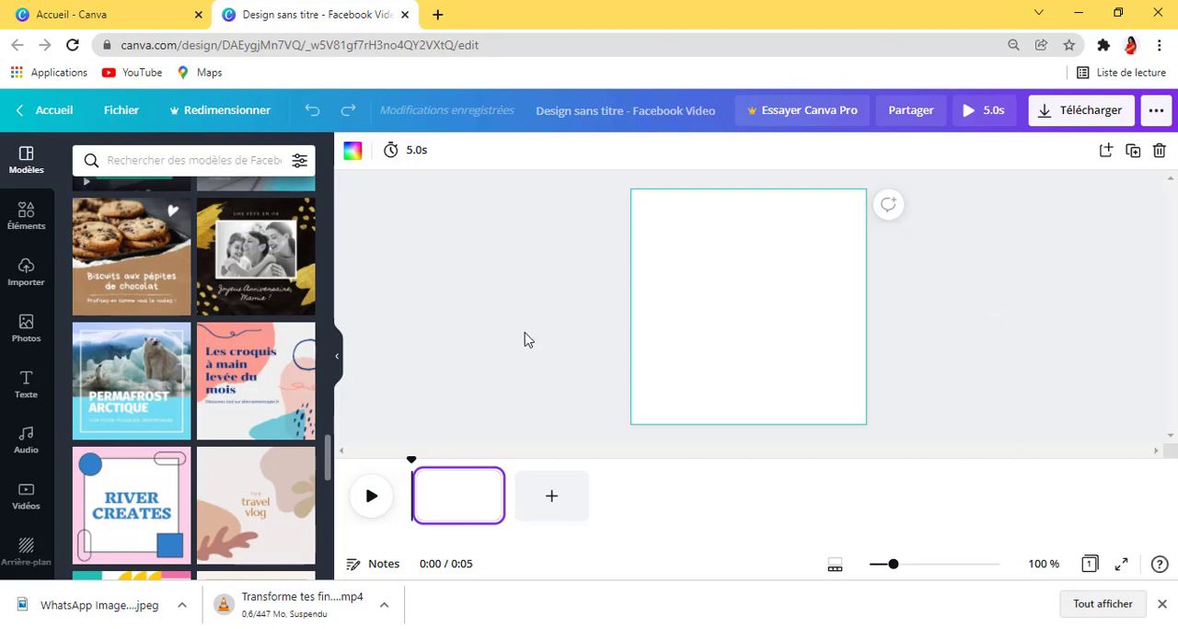
Step: Place the uploaded image of the black phone holder with the seated woman on the first page
click(25, 270)
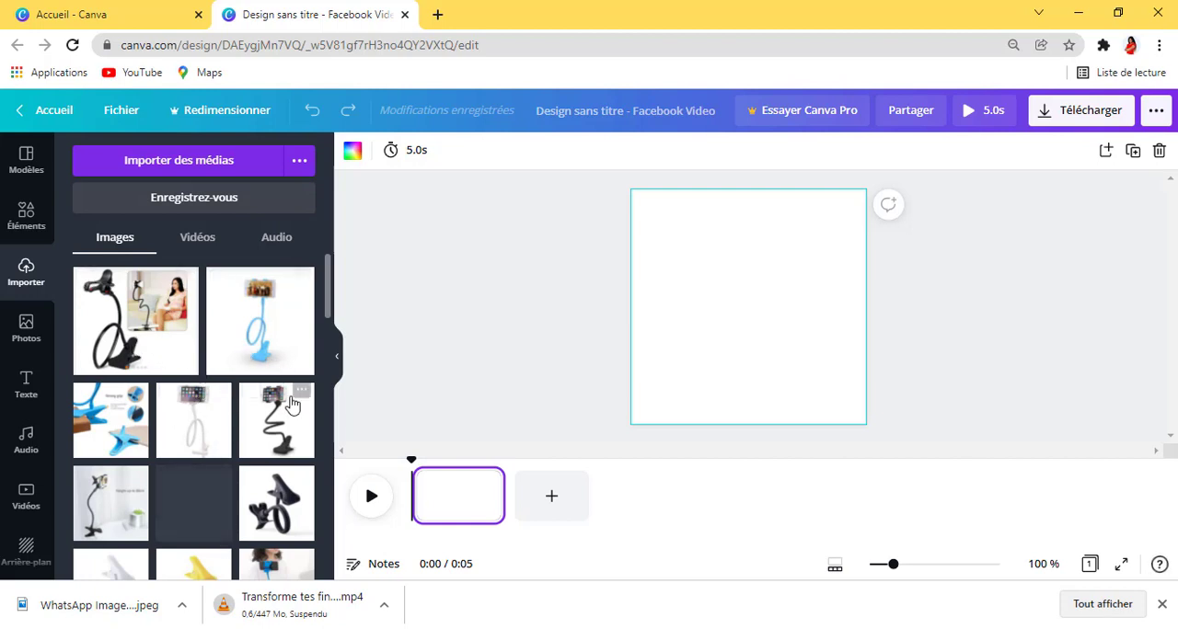
scroll(295, 395, down, 3)
scroll(270, 394, up, 1)
scroll(271, 393, up, 1)
scroll(198, 469, down, 3)
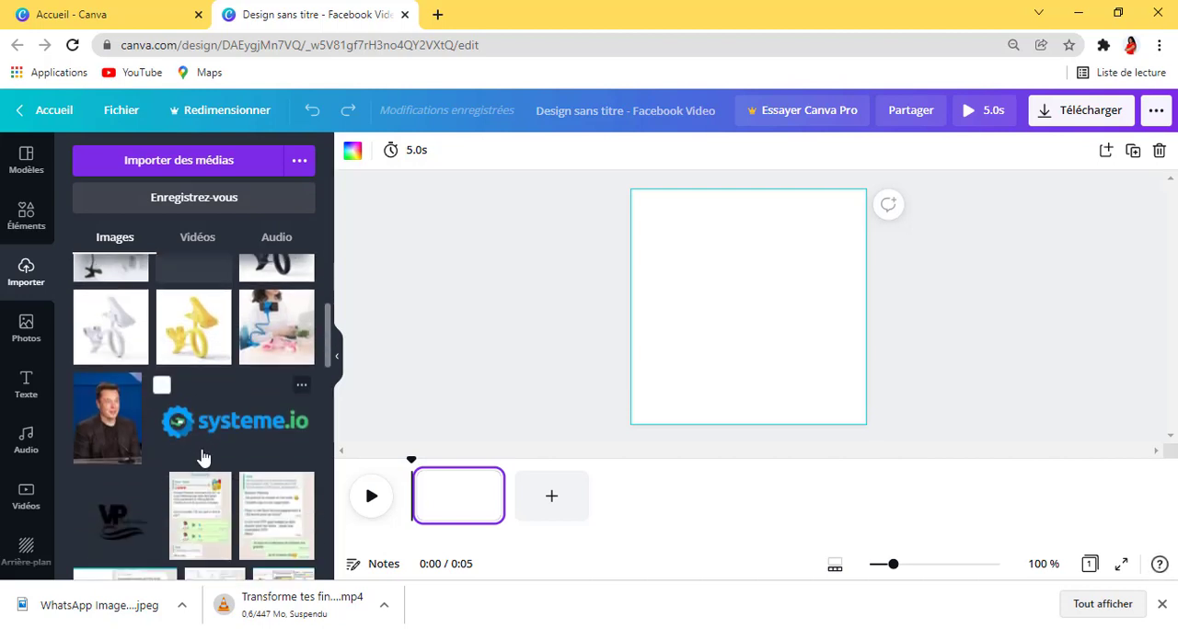
scroll(203, 455, up, 3)
scroll(210, 448, down, 2)
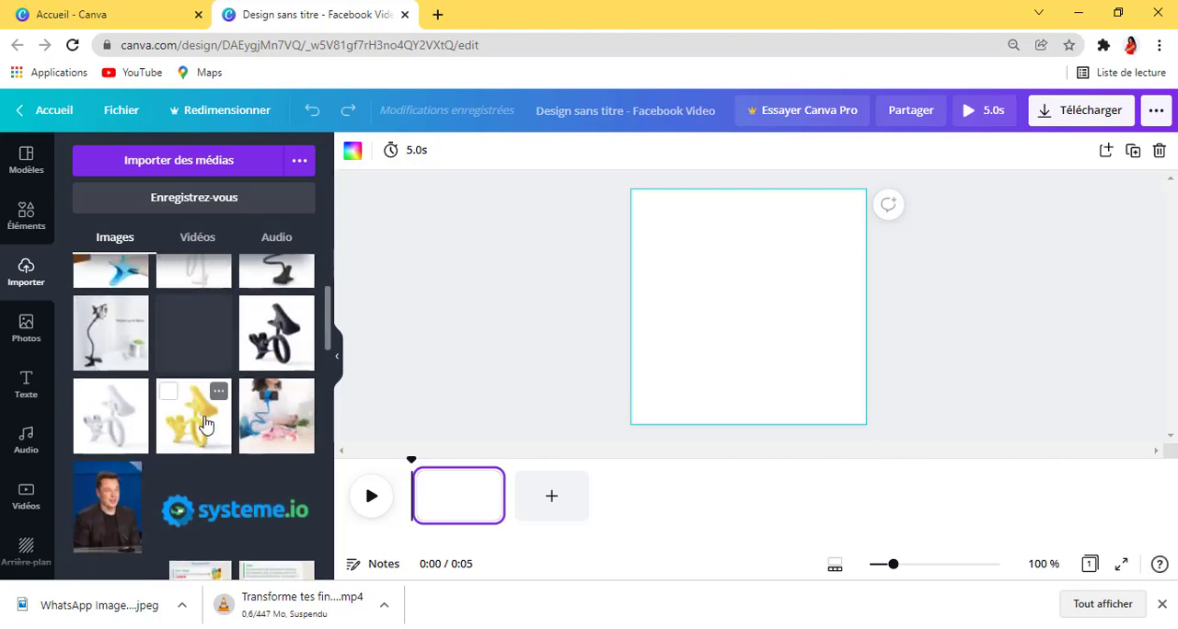
scroll(208, 441, up, 2)
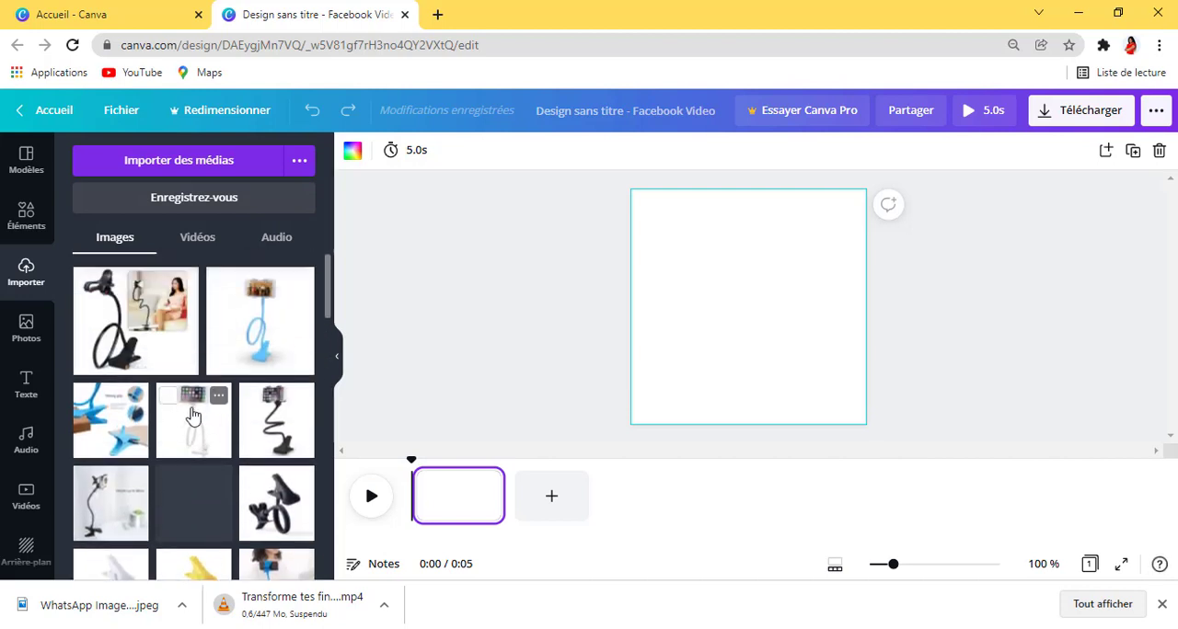
click(157, 329)
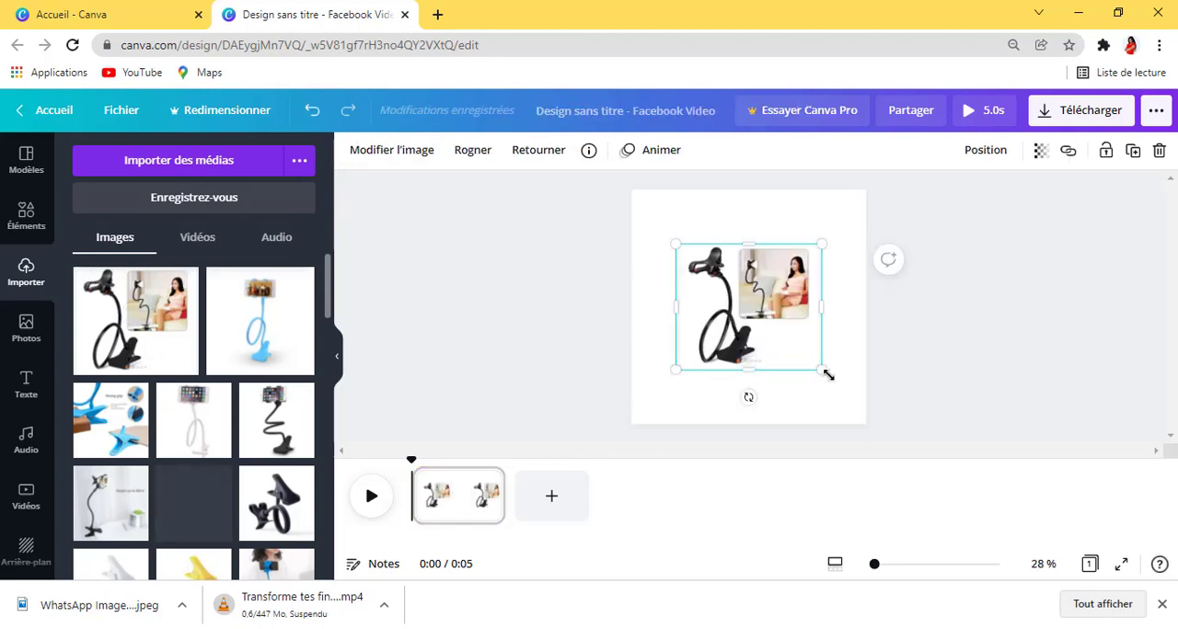
Step: Enlarge the phone holder image to the full page width and extend it to the page's upper edge
drag(819, 366, 867, 409)
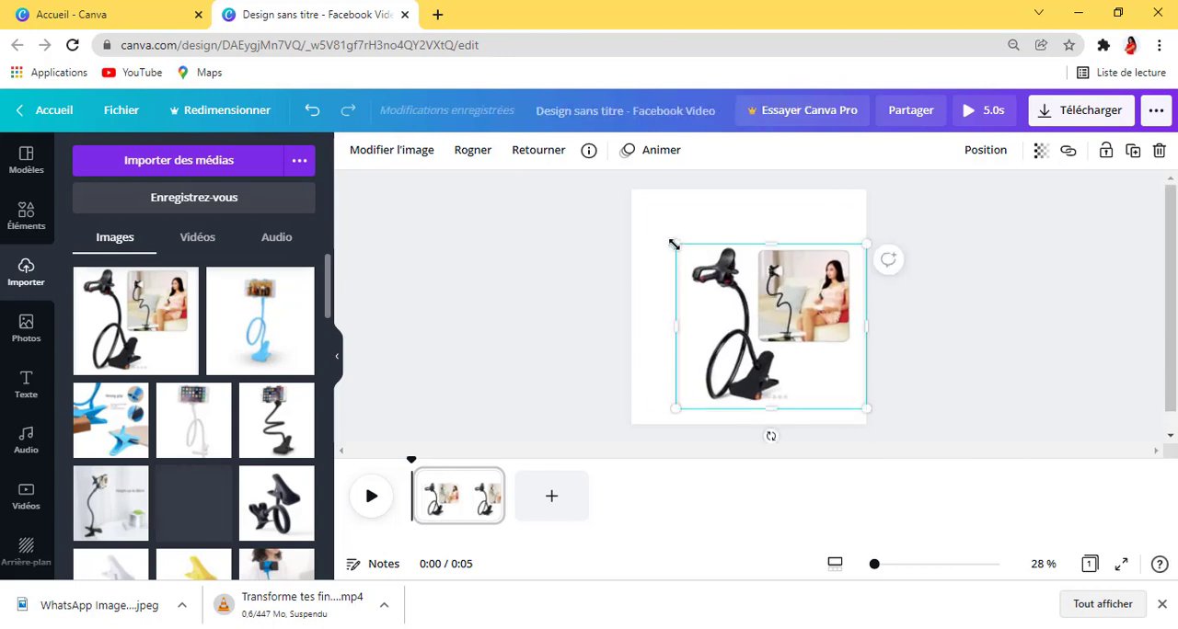
drag(673, 245, 635, 199)
click(953, 309)
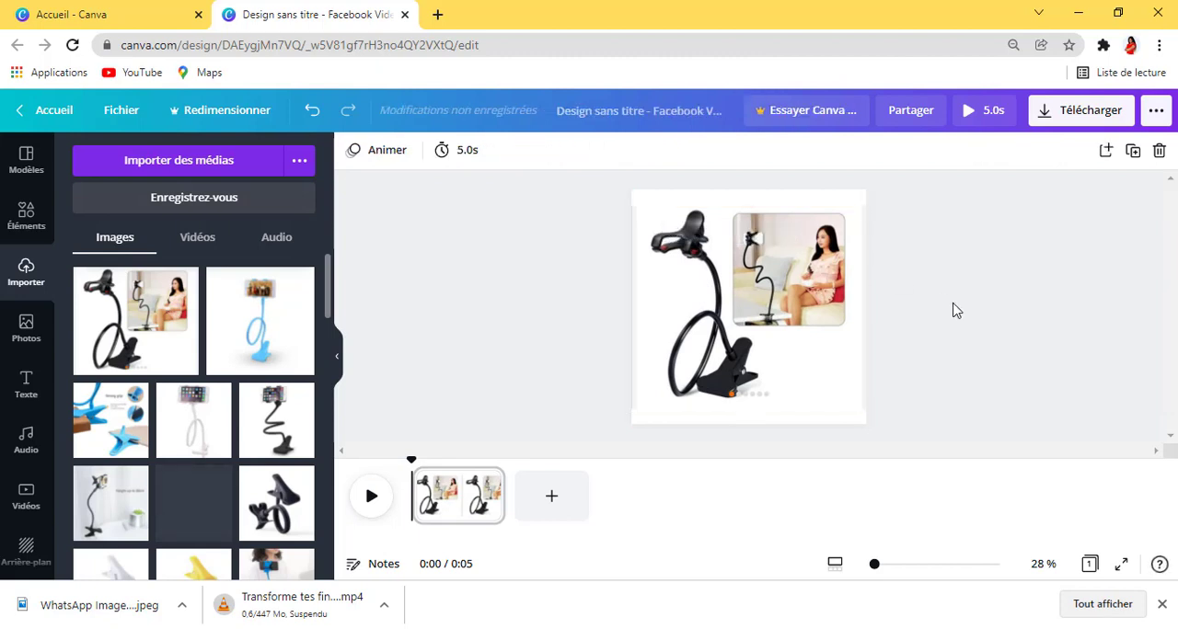
drag(818, 323, 816, 307)
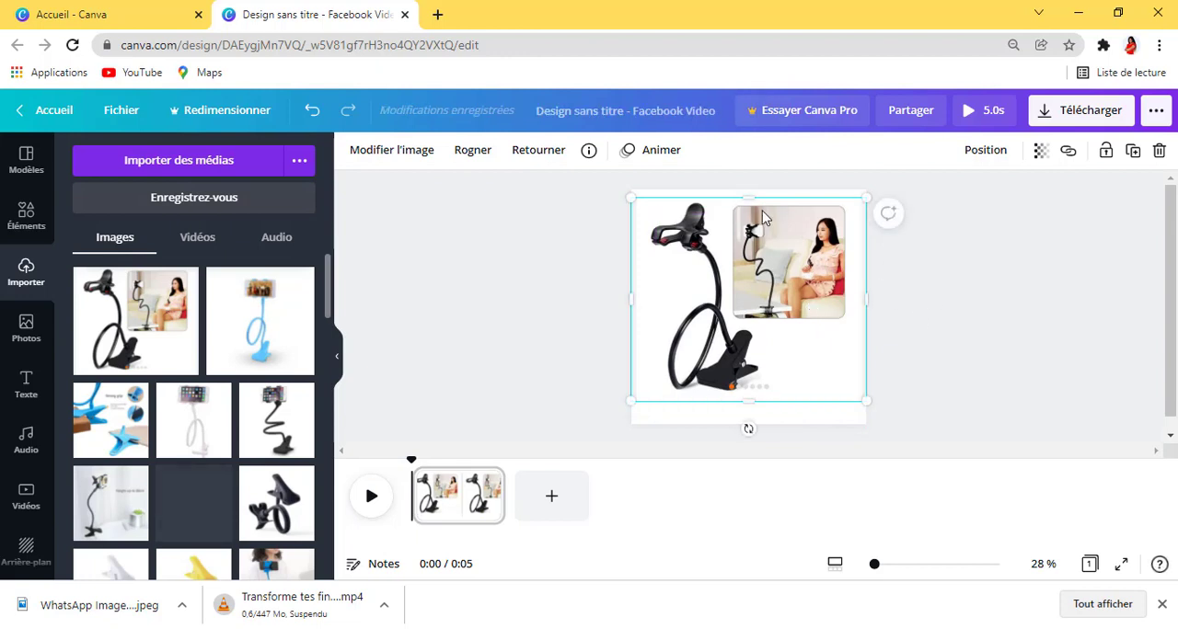
drag(746, 197, 746, 190)
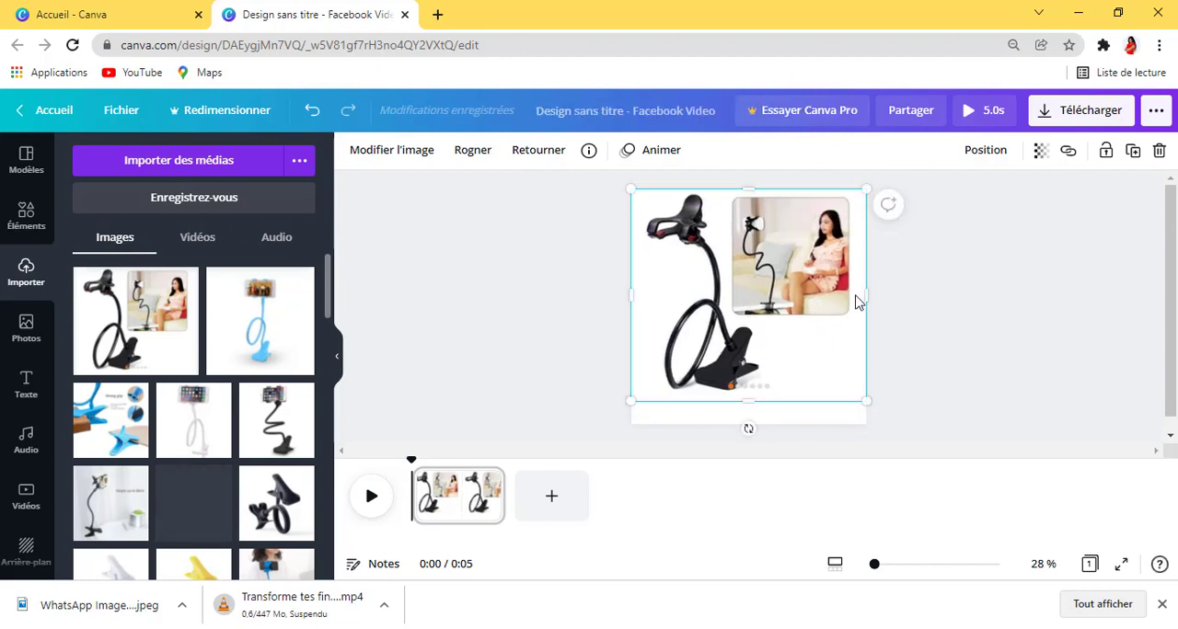
click(981, 368)
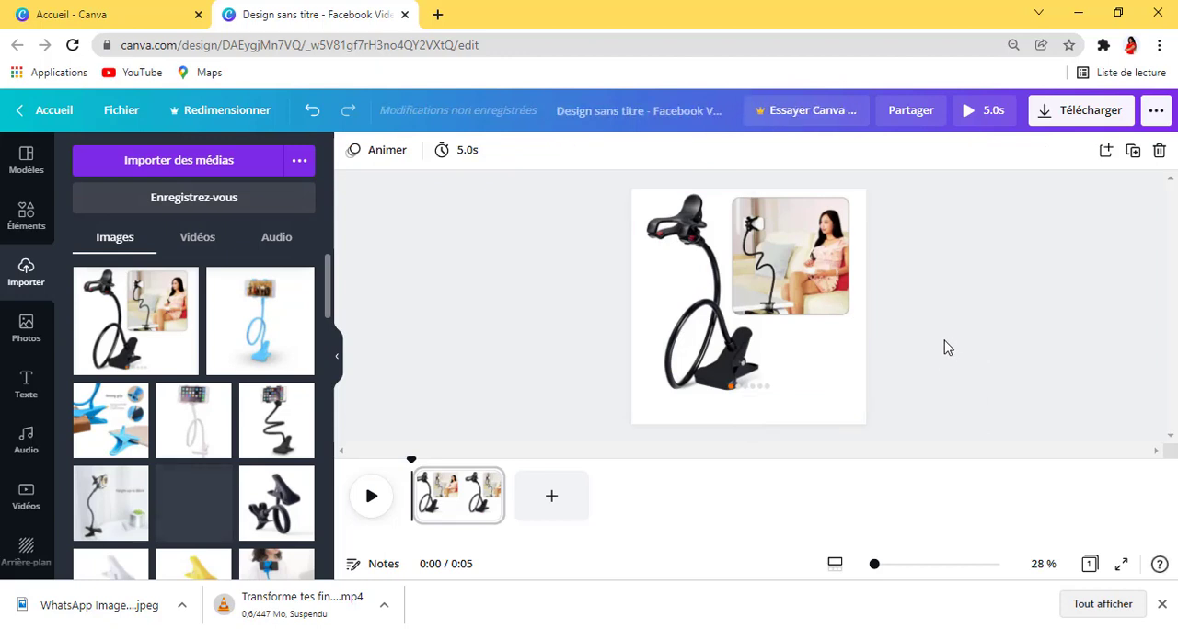
Step: Scale the phone holder image down slightly and align it centred against the page's upper edge
drag(791, 297, 792, 308)
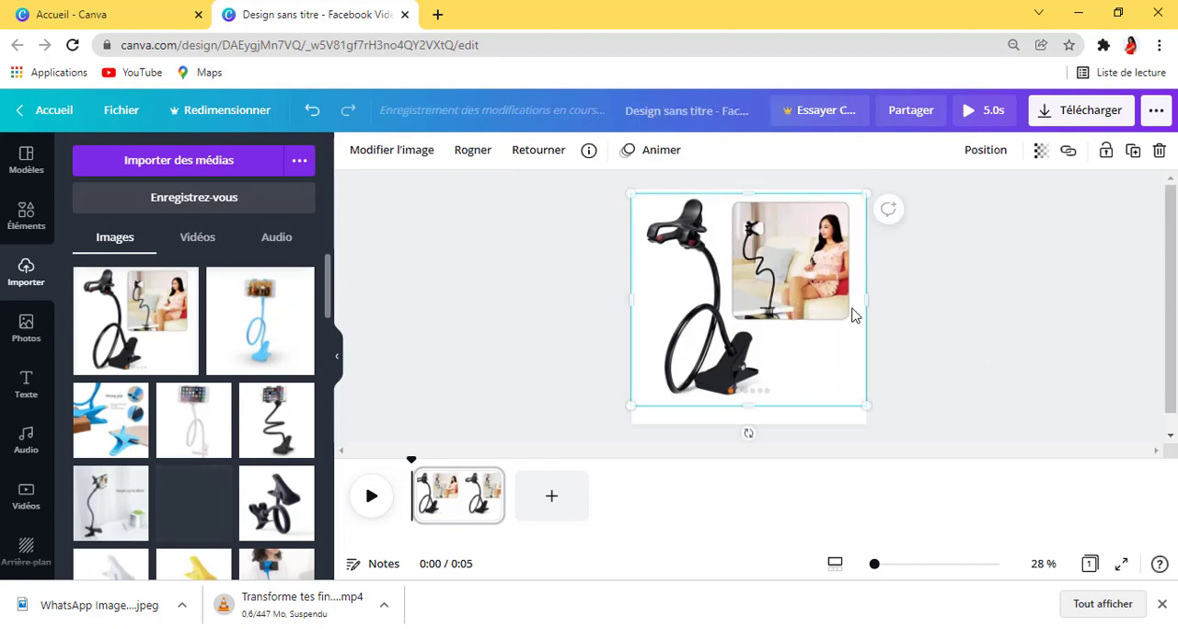
click(972, 312)
click(813, 324)
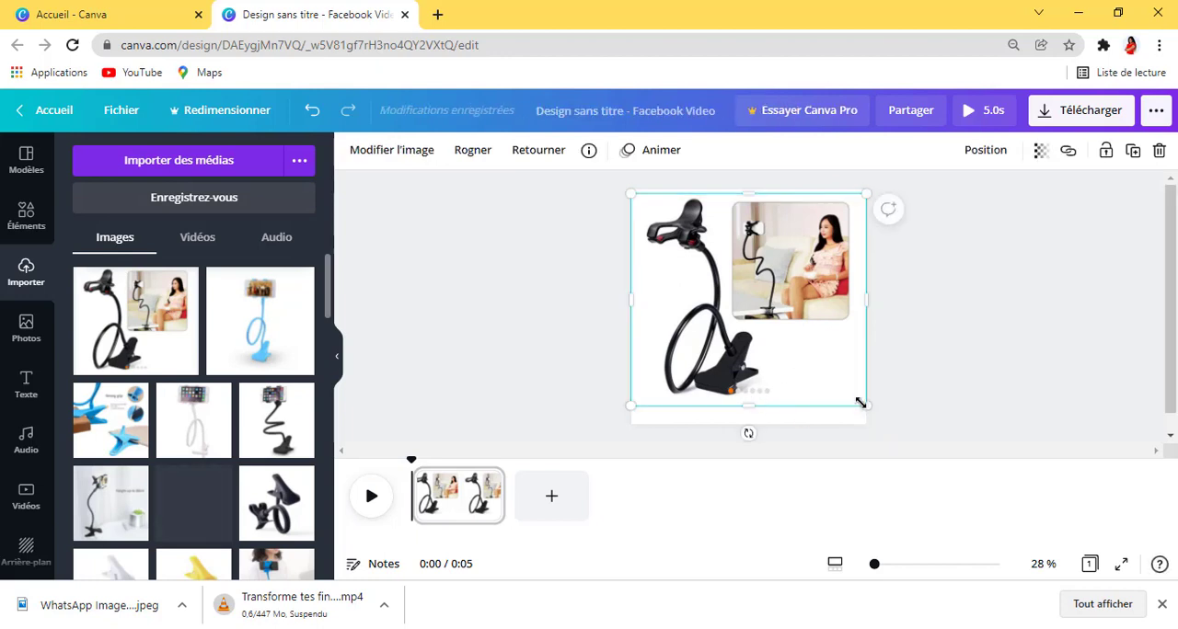
drag(860, 403, 856, 392)
click(977, 391)
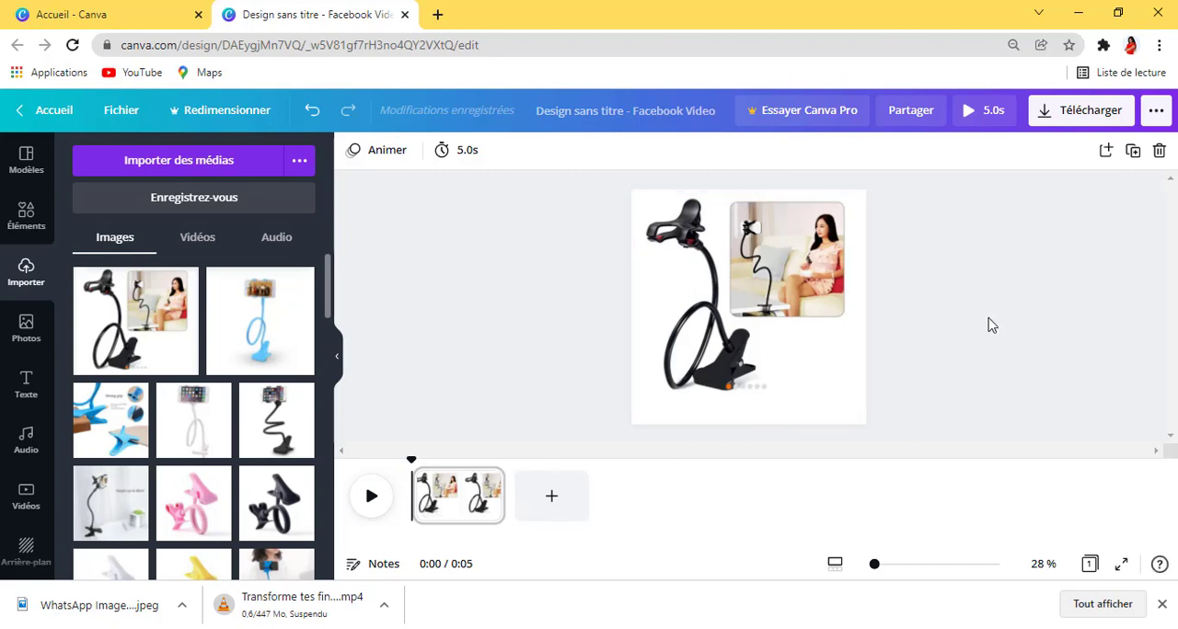
drag(800, 329, 822, 315)
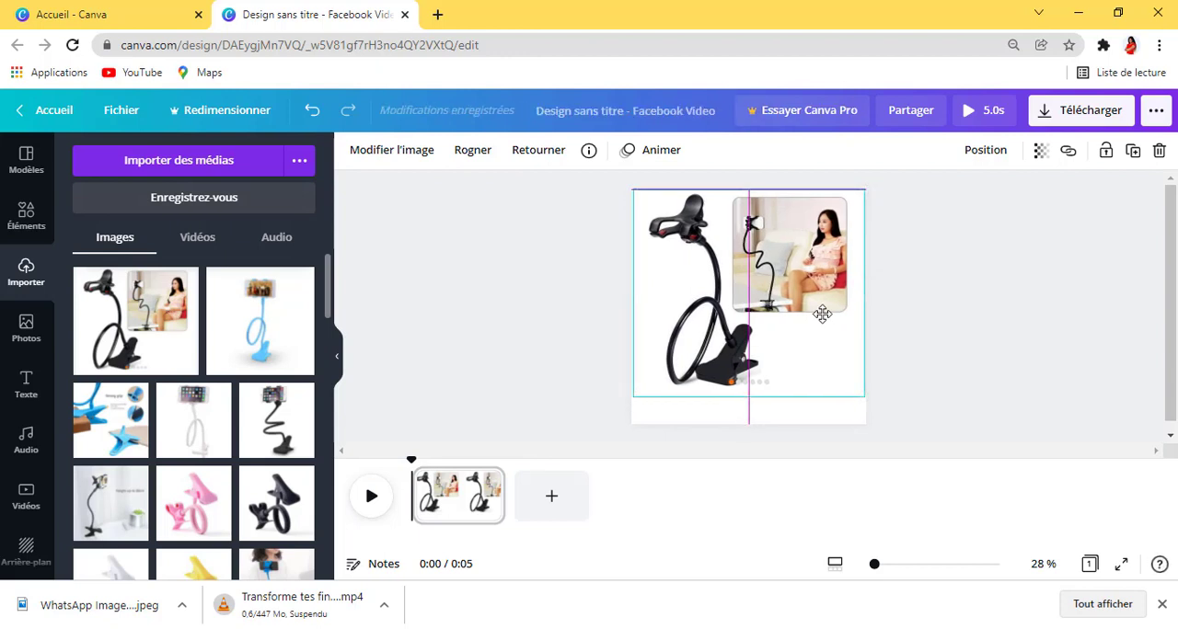
drag(821, 315, 822, 314)
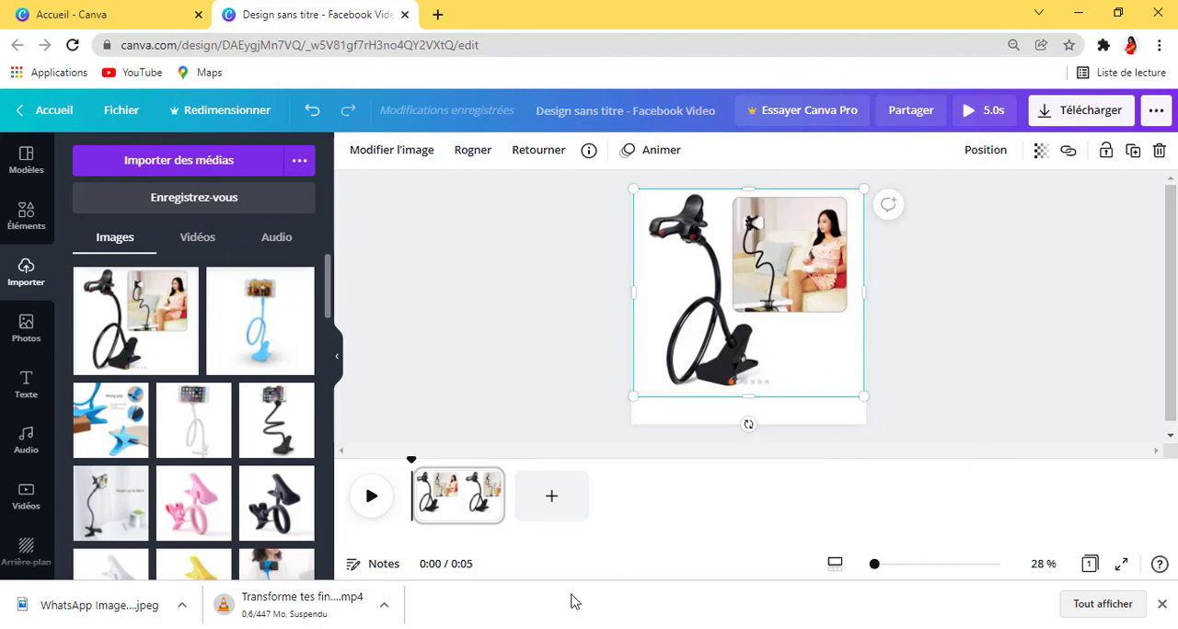
Step: Add a second page with the uploaded "Height up to 60cm" phone holder image, enlarged to fill the page
click(551, 501)
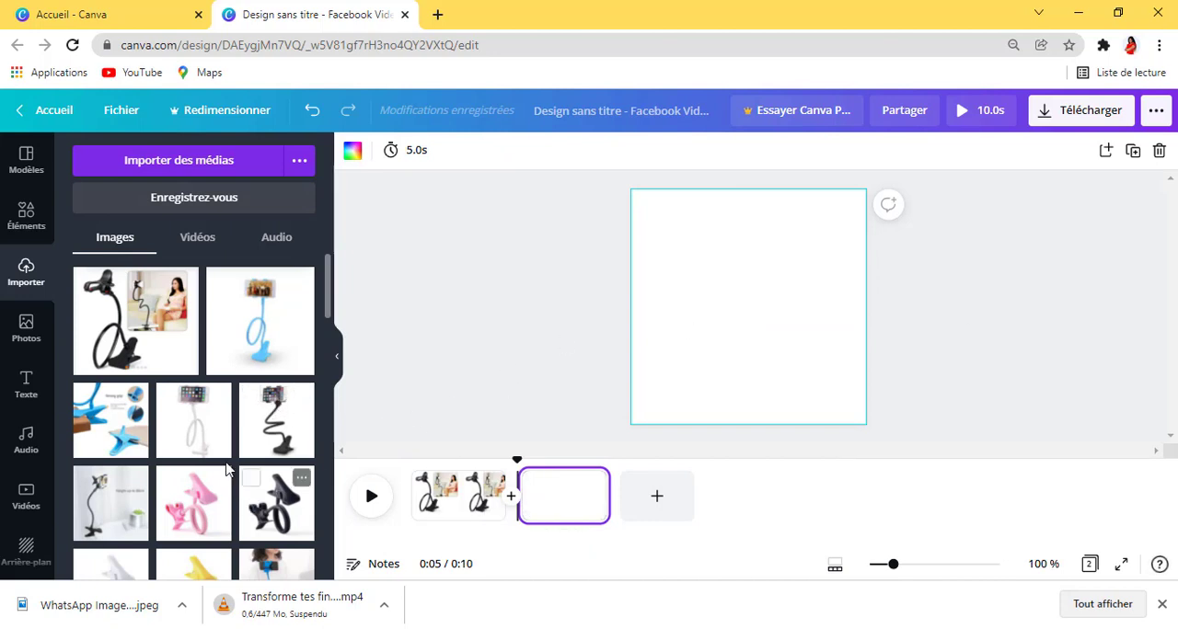
click(110, 494)
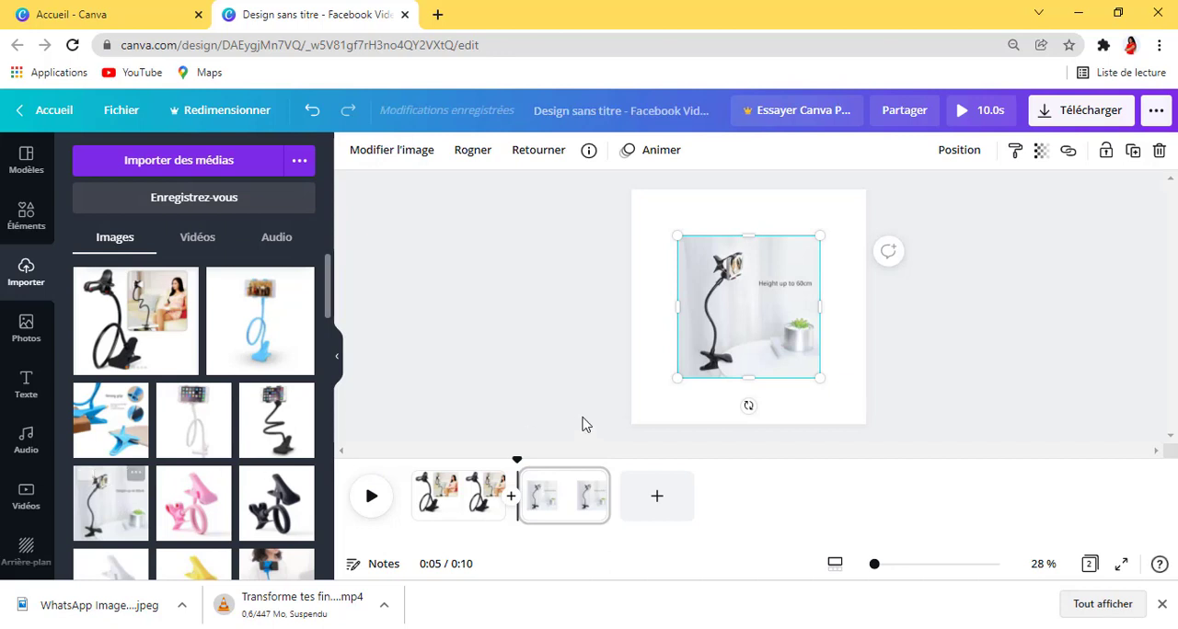
drag(822, 390, 869, 431)
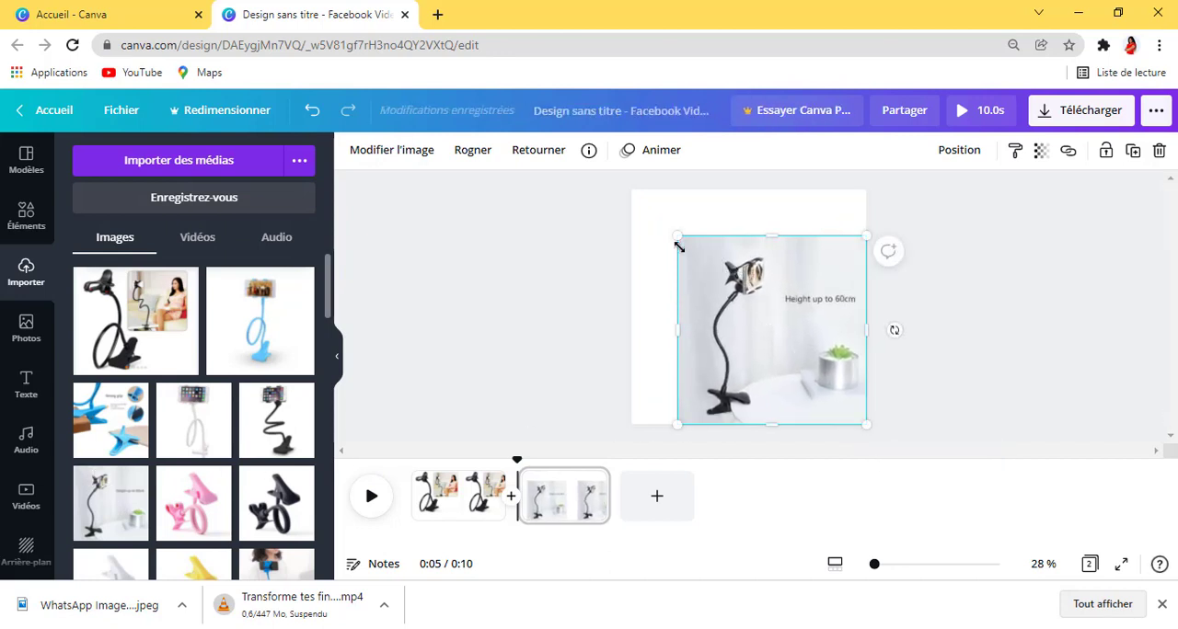
drag(678, 238, 631, 191)
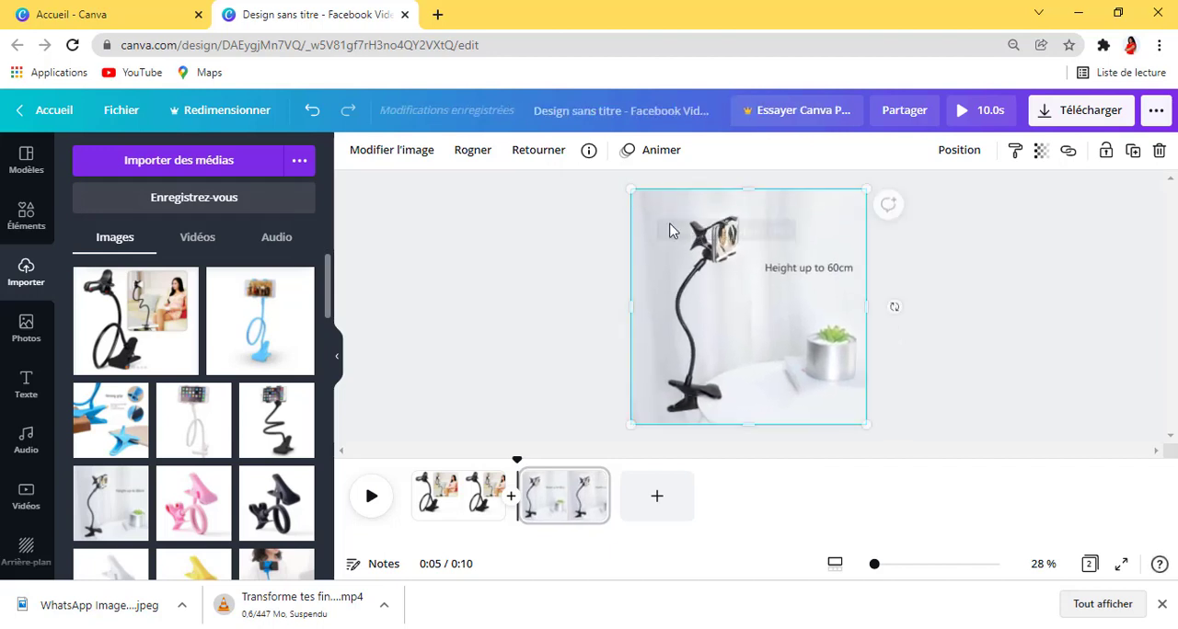
click(991, 322)
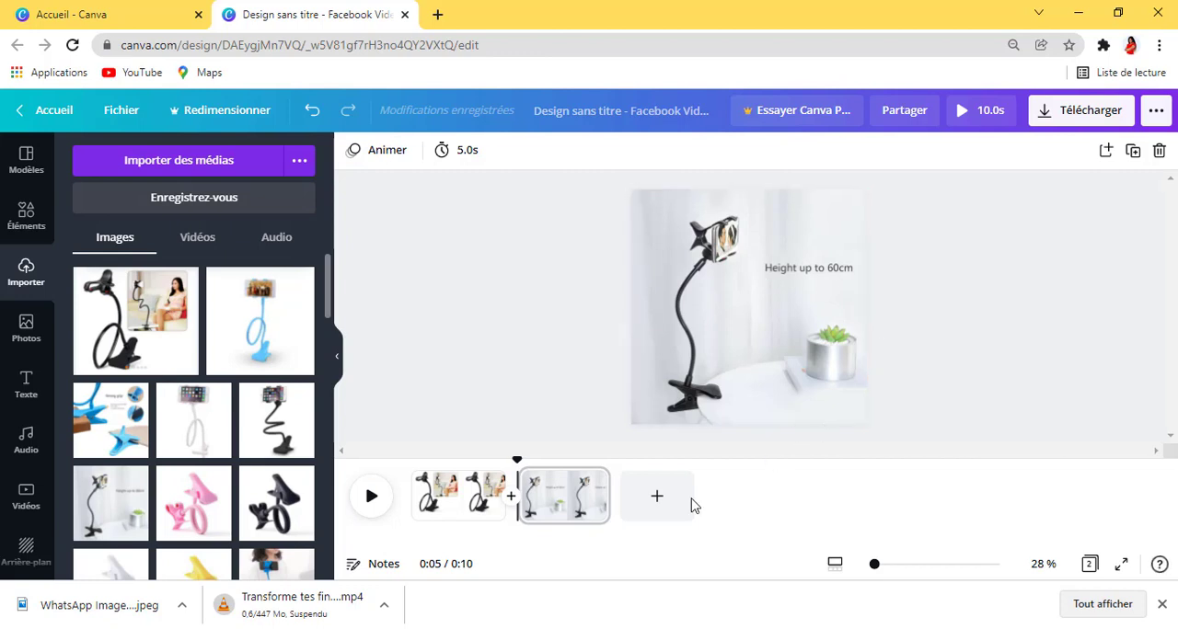
Step: Add a third page with the uploaded blue phone holder image, enlarged to nearly fill the page and centred horizontally
click(657, 507)
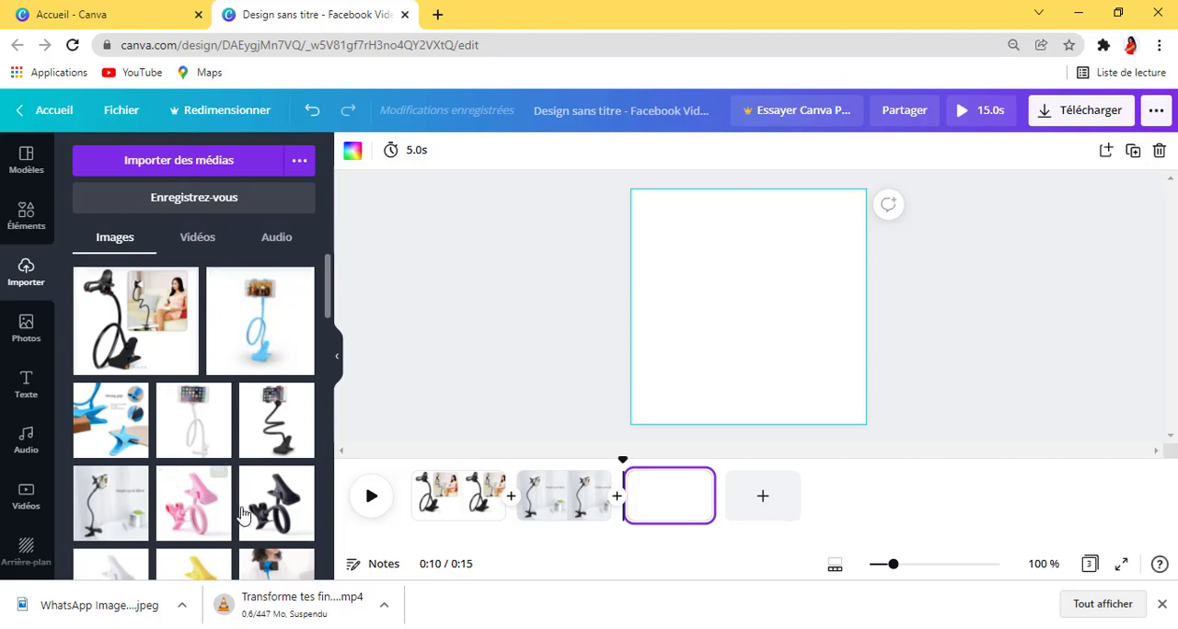
click(270, 320)
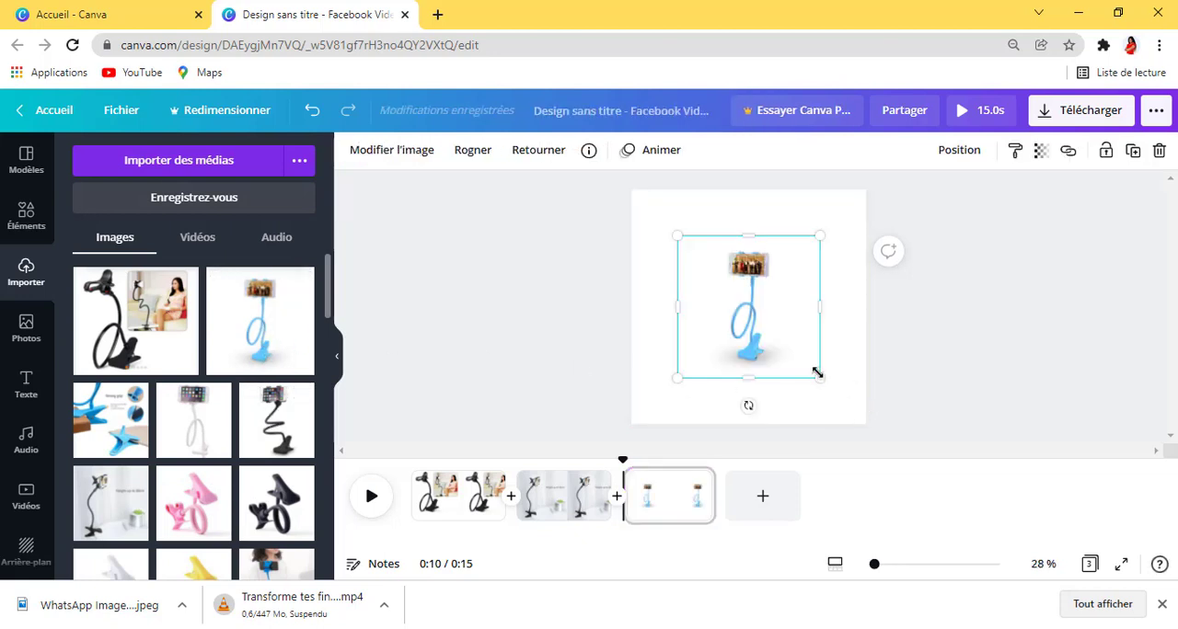
drag(822, 379, 844, 401)
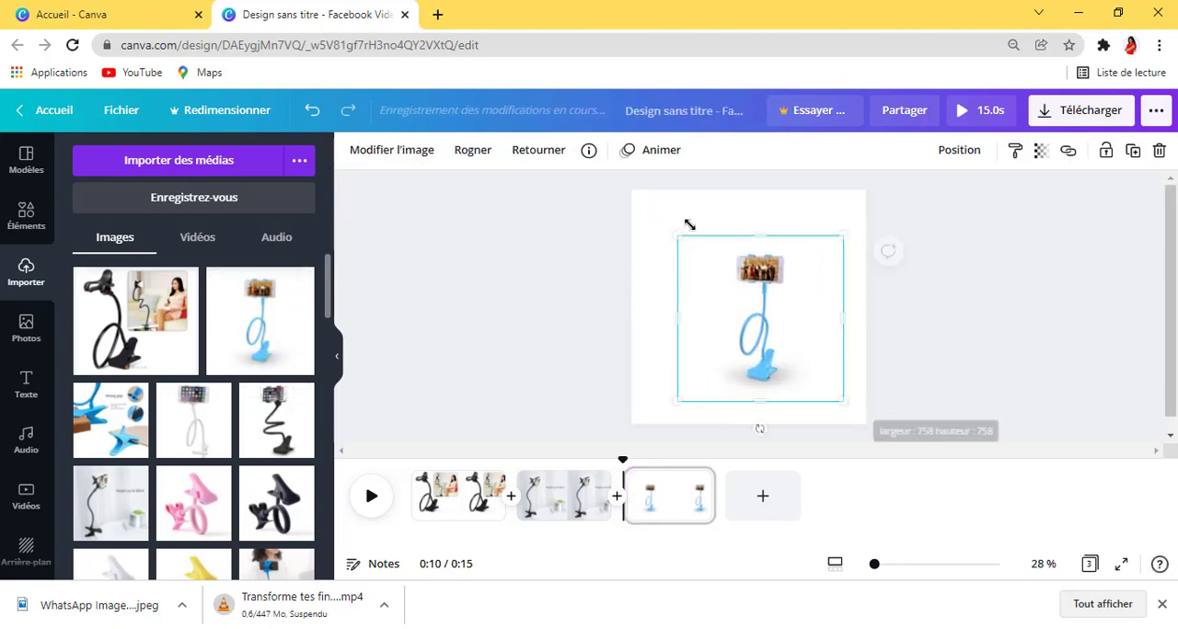
drag(672, 236, 666, 230)
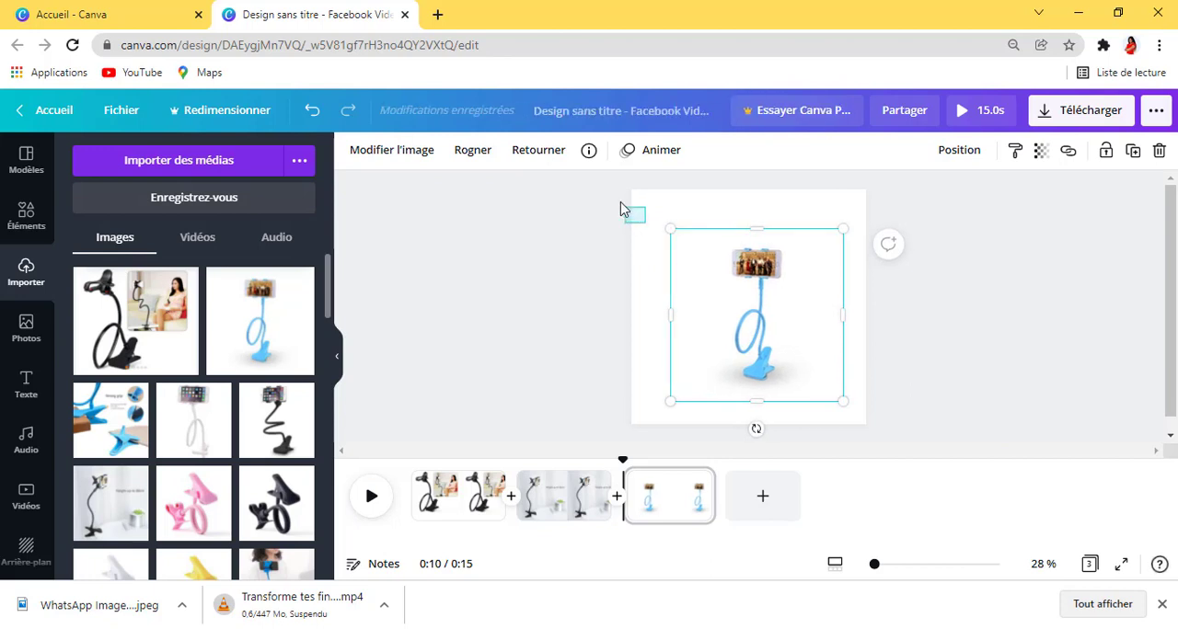
click(628, 213)
click(760, 288)
drag(647, 204, 638, 194)
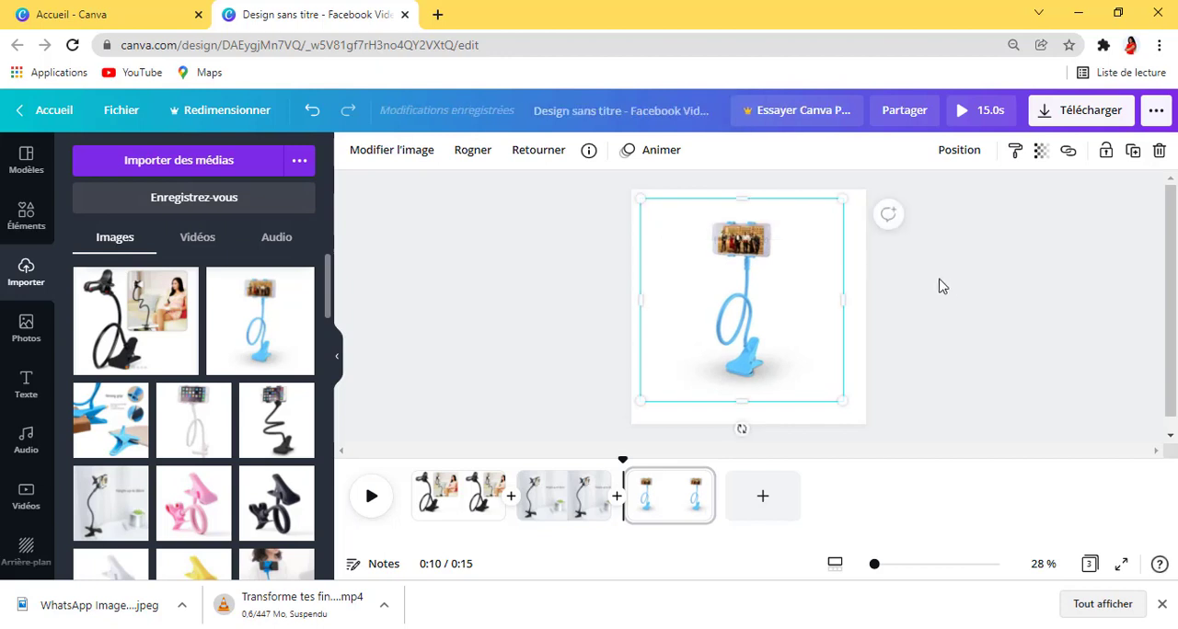
click(978, 297)
drag(734, 329, 741, 329)
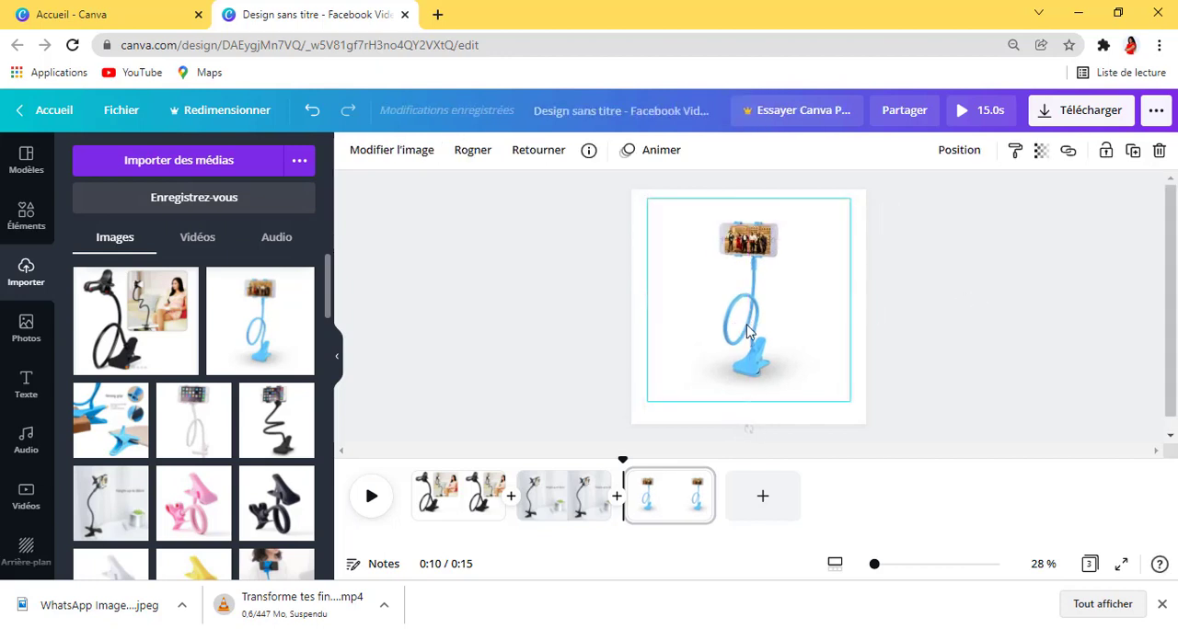
click(1051, 358)
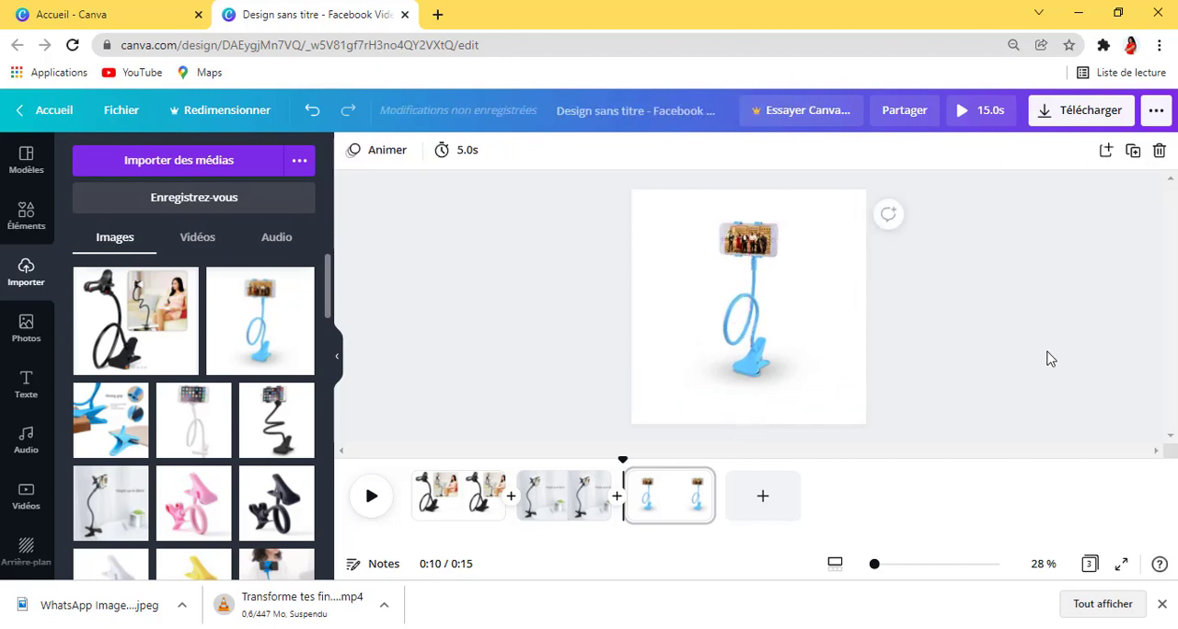
Step: Add a fourth page with two uploaded phone holders side by side, the white one on the left half and the black one on the right
click(760, 502)
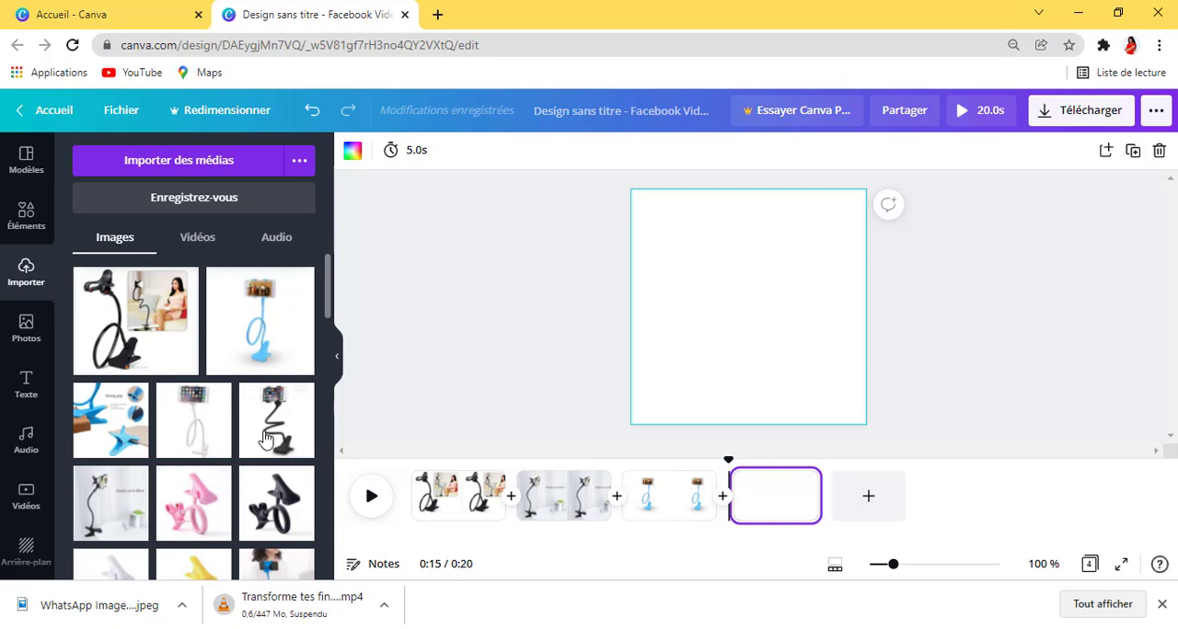
scroll(265, 440, down, 1)
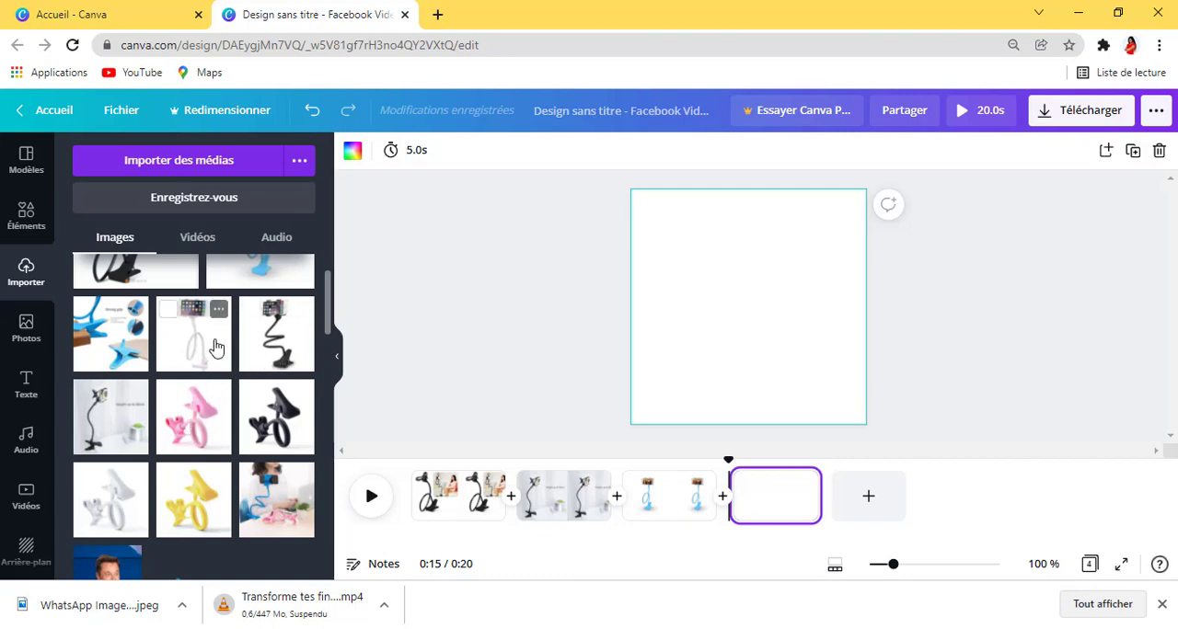
click(275, 350)
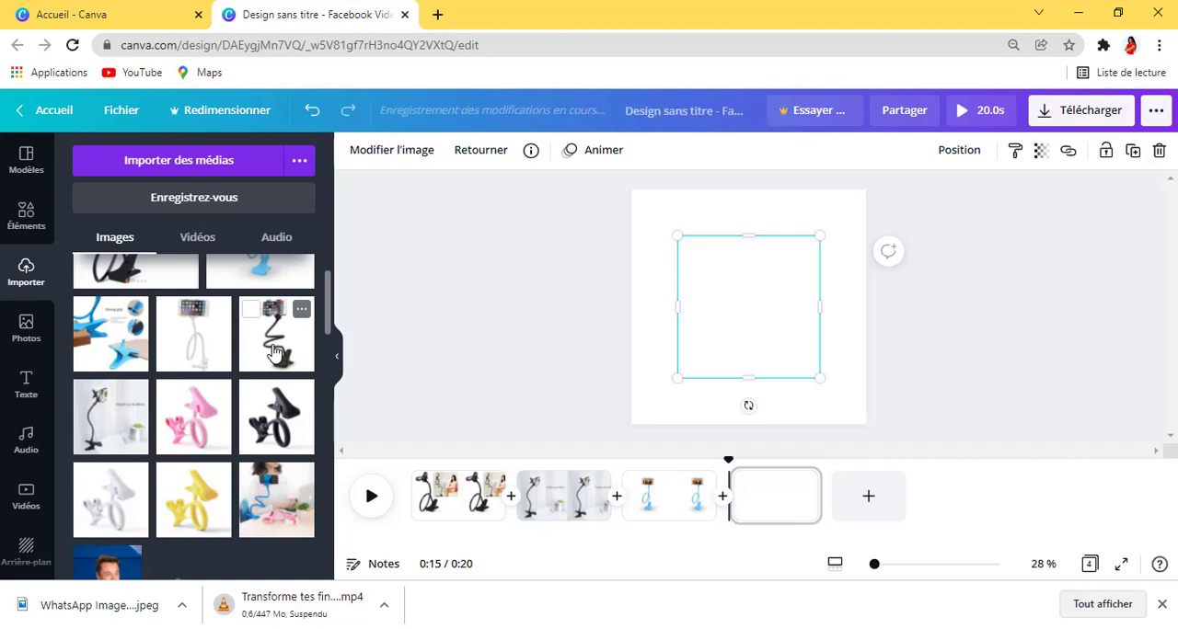
click(193, 336)
drag(755, 337, 673, 335)
drag(766, 343, 815, 342)
shift+click(668, 344)
click(668, 344)
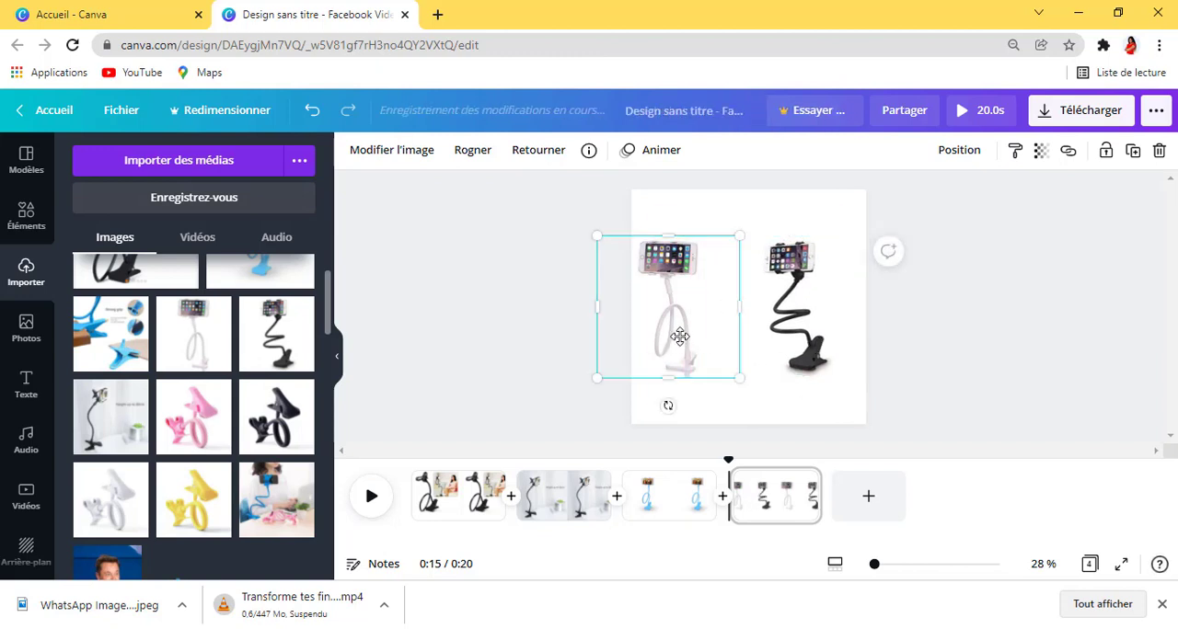
drag(668, 344, 693, 339)
click(923, 347)
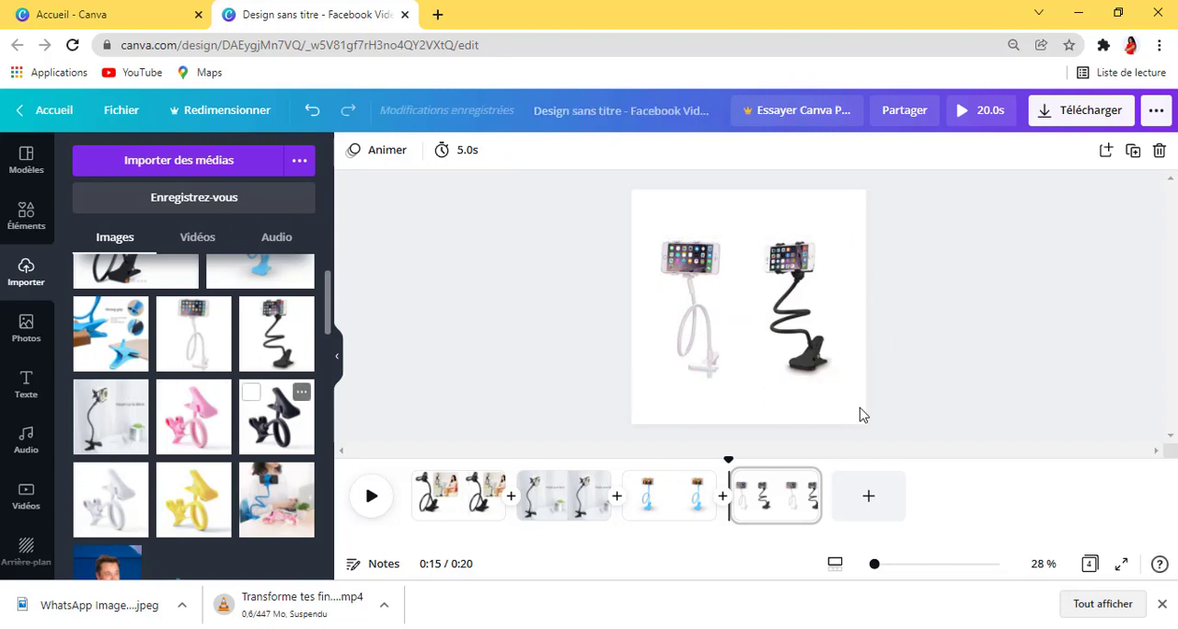
Step: Add a fifth page with the folded yellow phone holder in its upper-left area and the folded pink one in its lower-right area
click(867, 501)
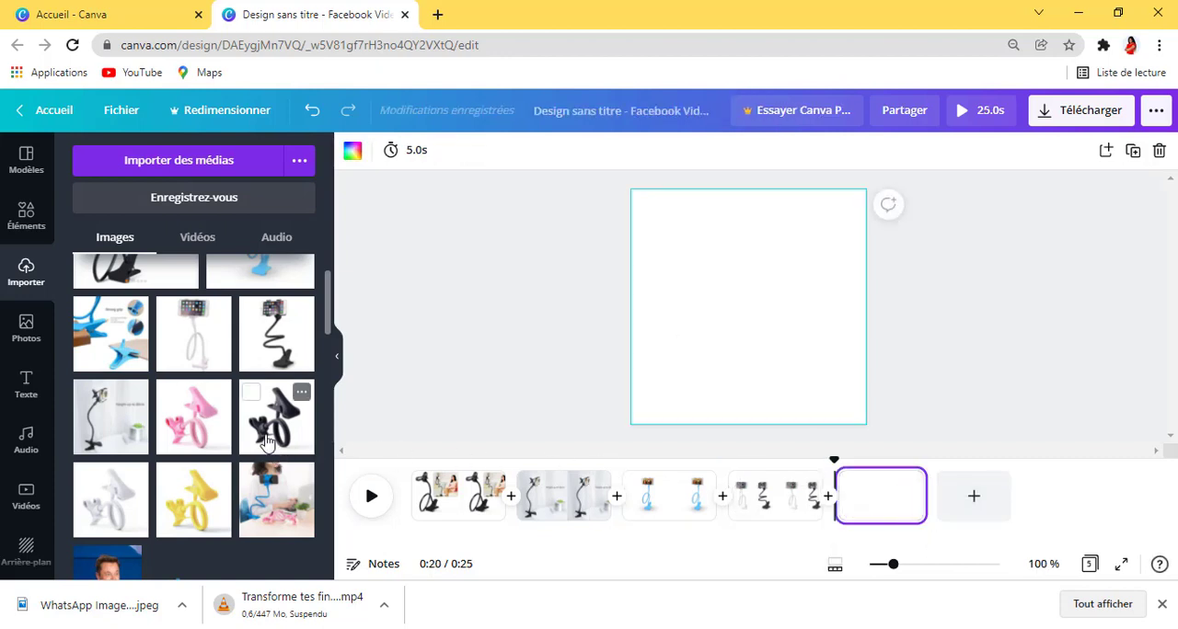
click(209, 434)
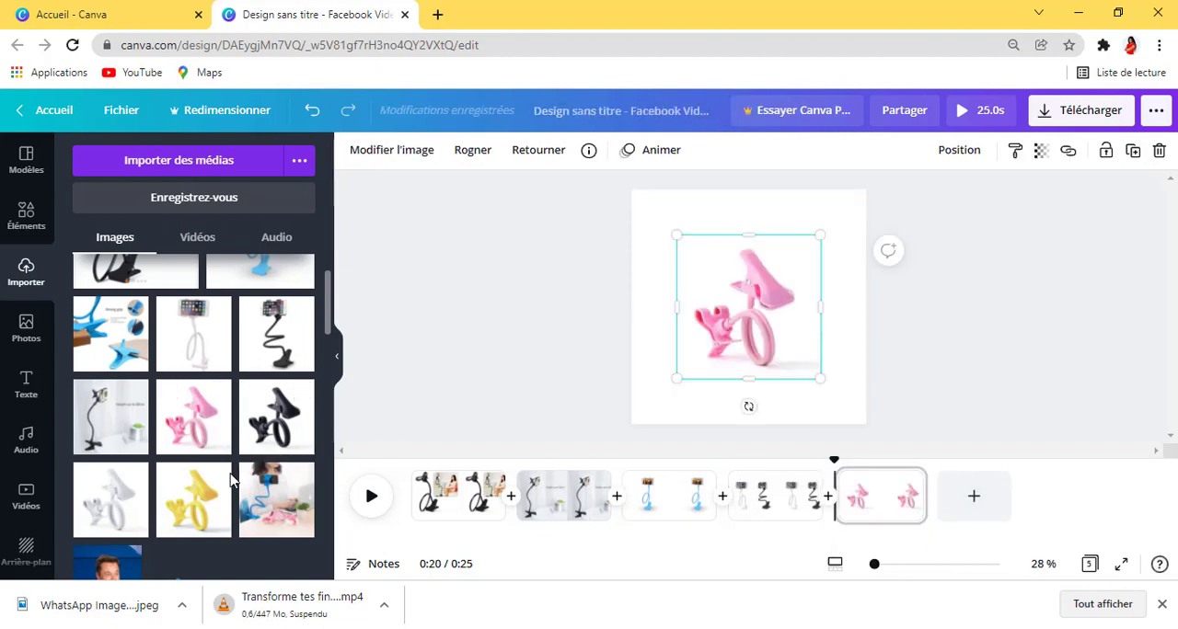
click(205, 508)
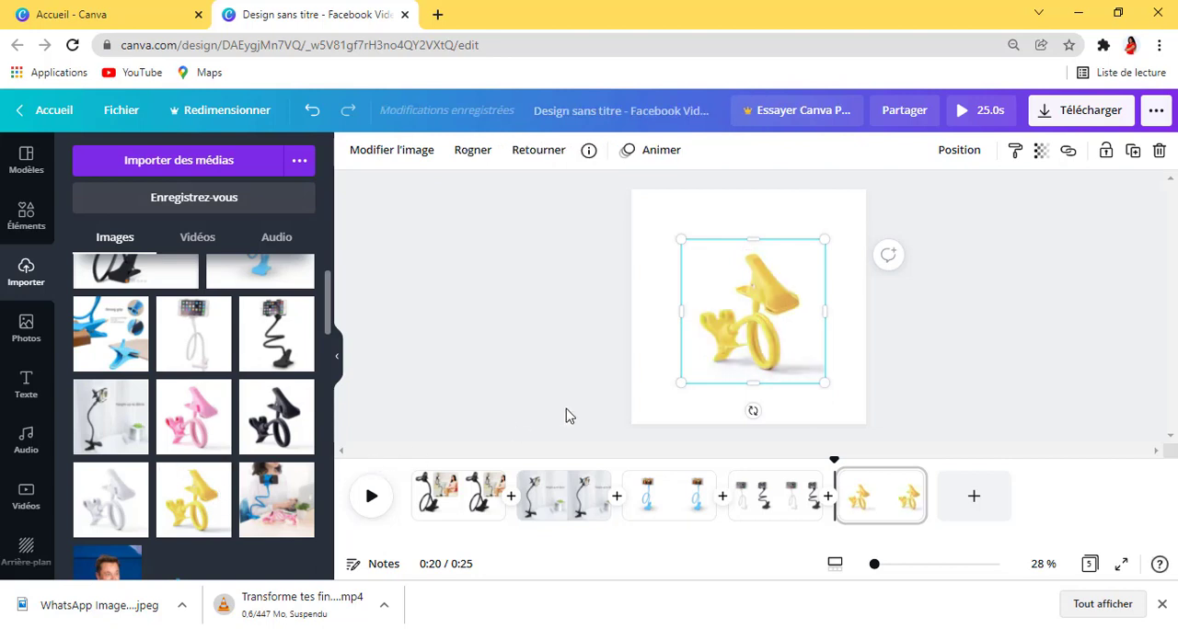
drag(757, 355, 820, 392)
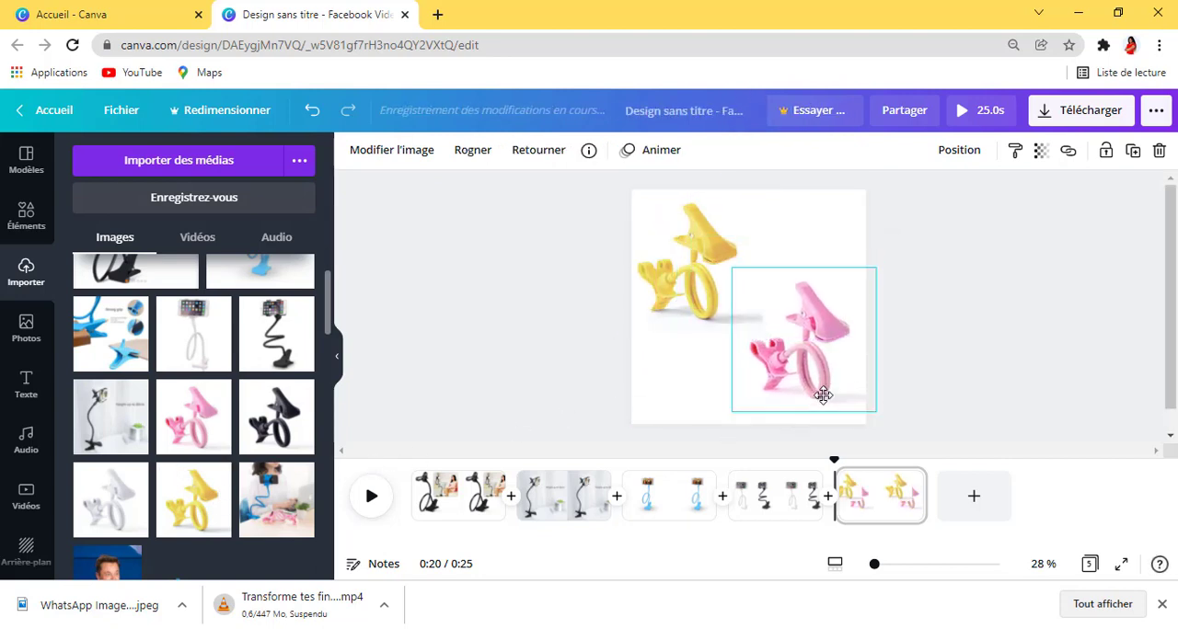
drag(673, 268, 675, 260)
click(1055, 346)
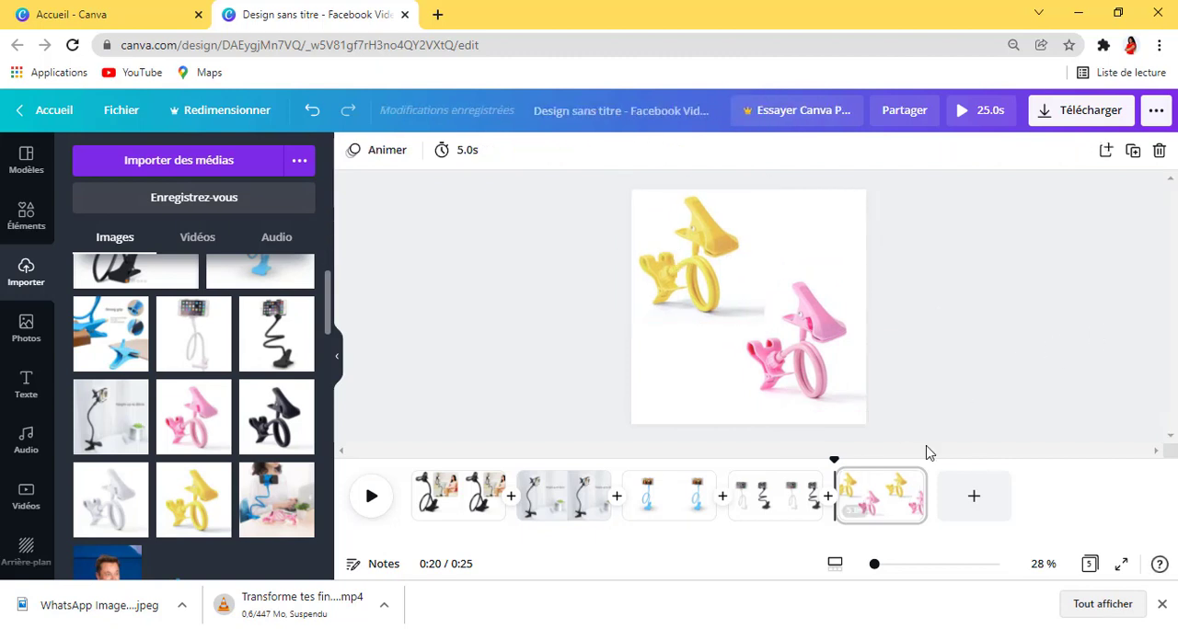
Step: Add a sixth page with the uploaded image of the folded black phone holder near its centre
click(973, 508)
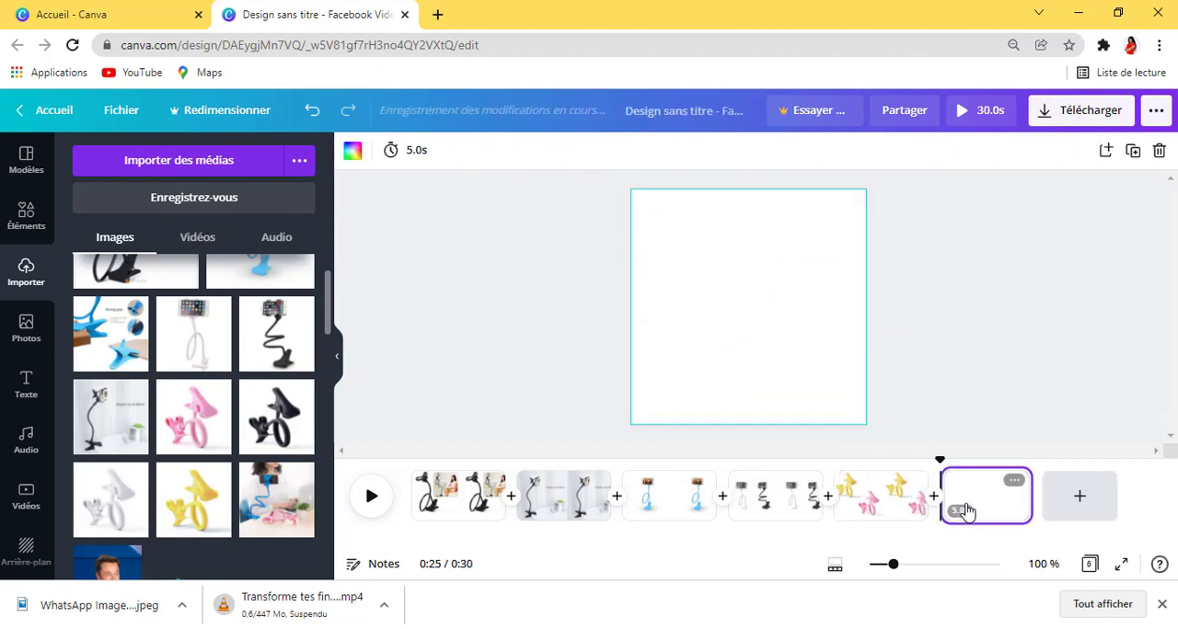
click(276, 419)
drag(736, 341, 746, 341)
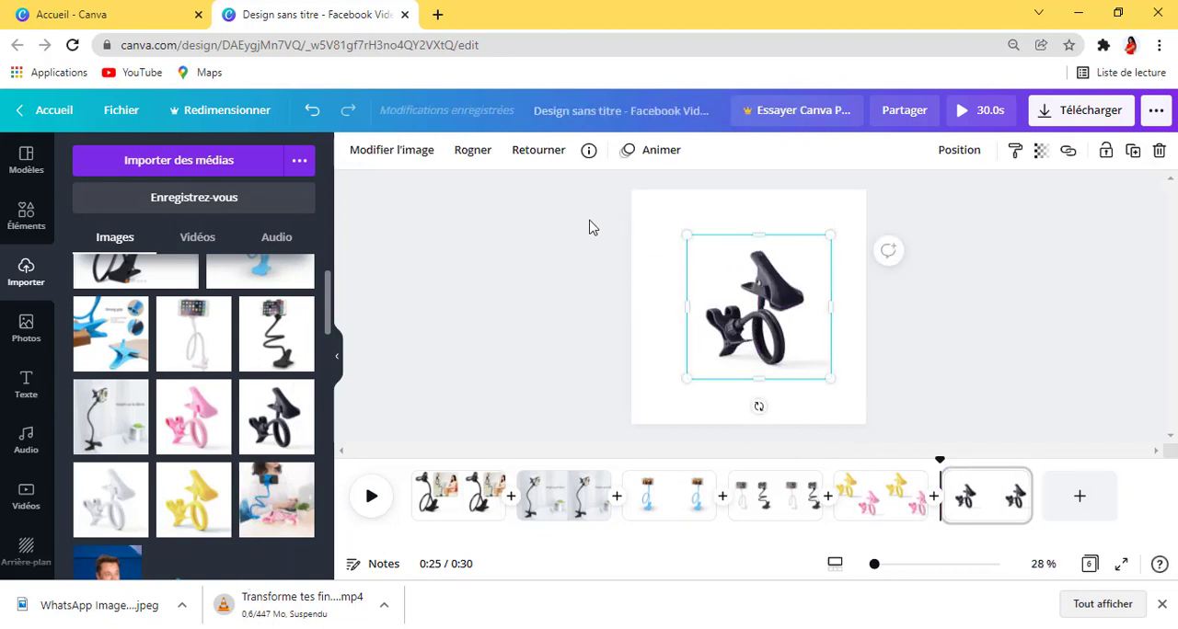
Step: Look through the adjustments, filters and effects available for the folded black phone holder image
click(402, 152)
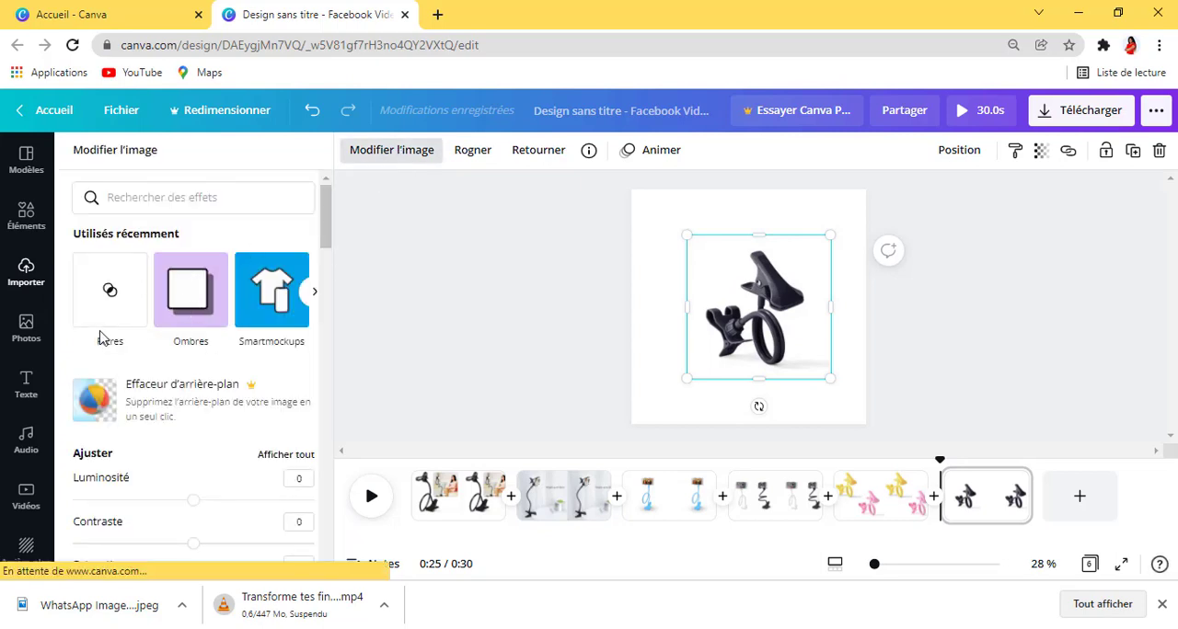
scroll(235, 347, down, 3)
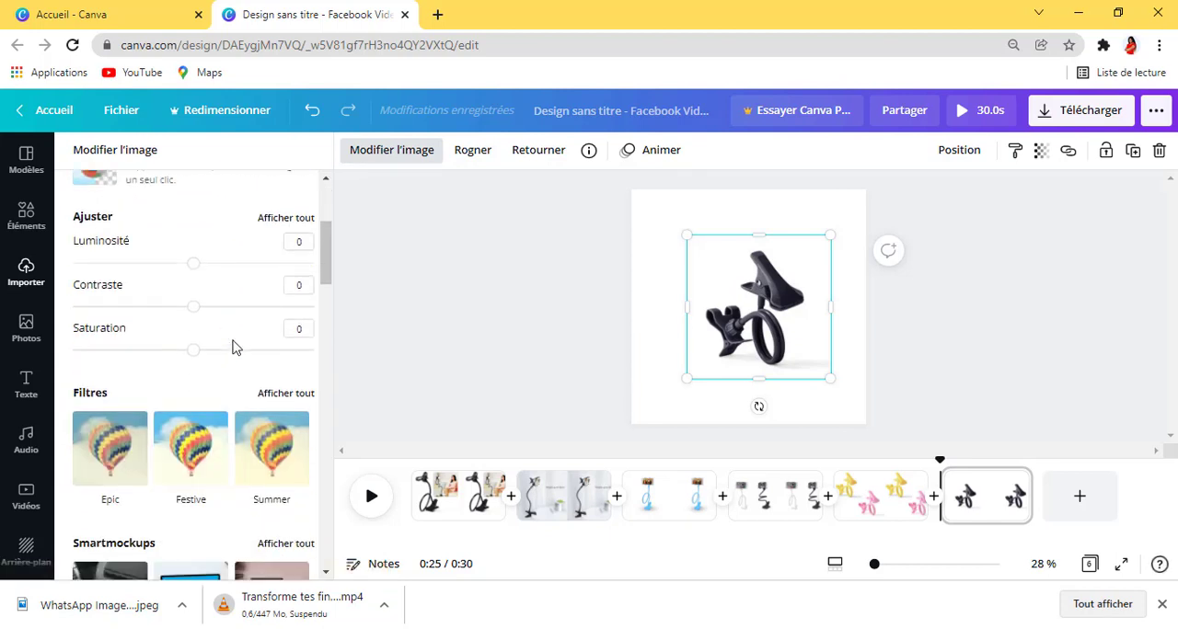
scroll(212, 409, down, 2)
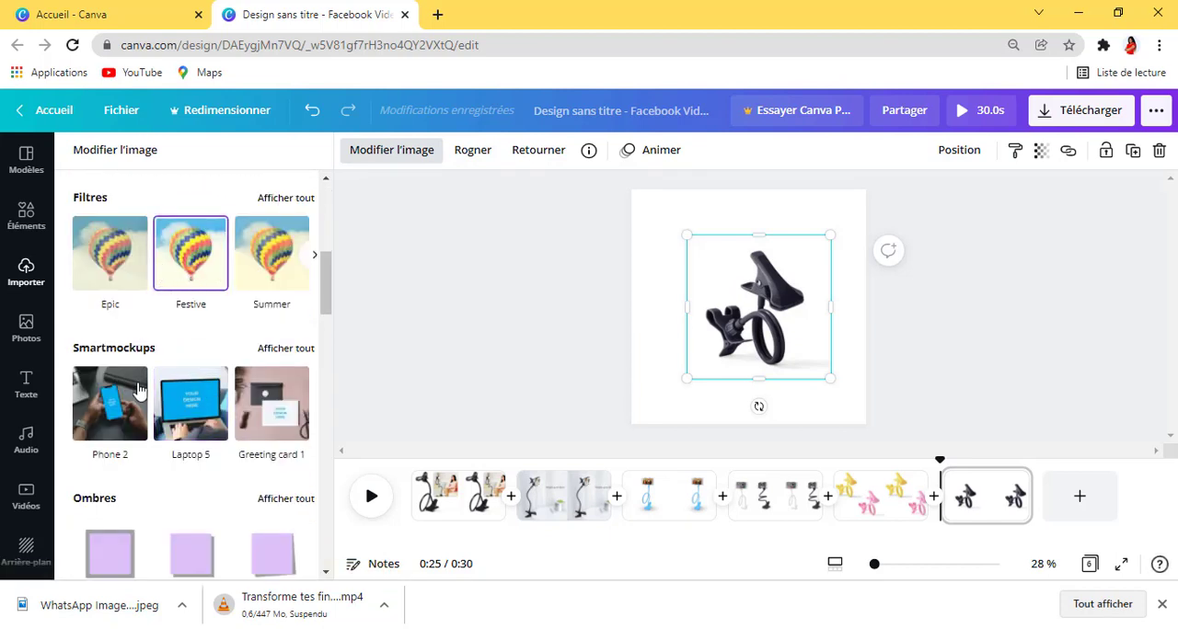
scroll(152, 403, down, 1)
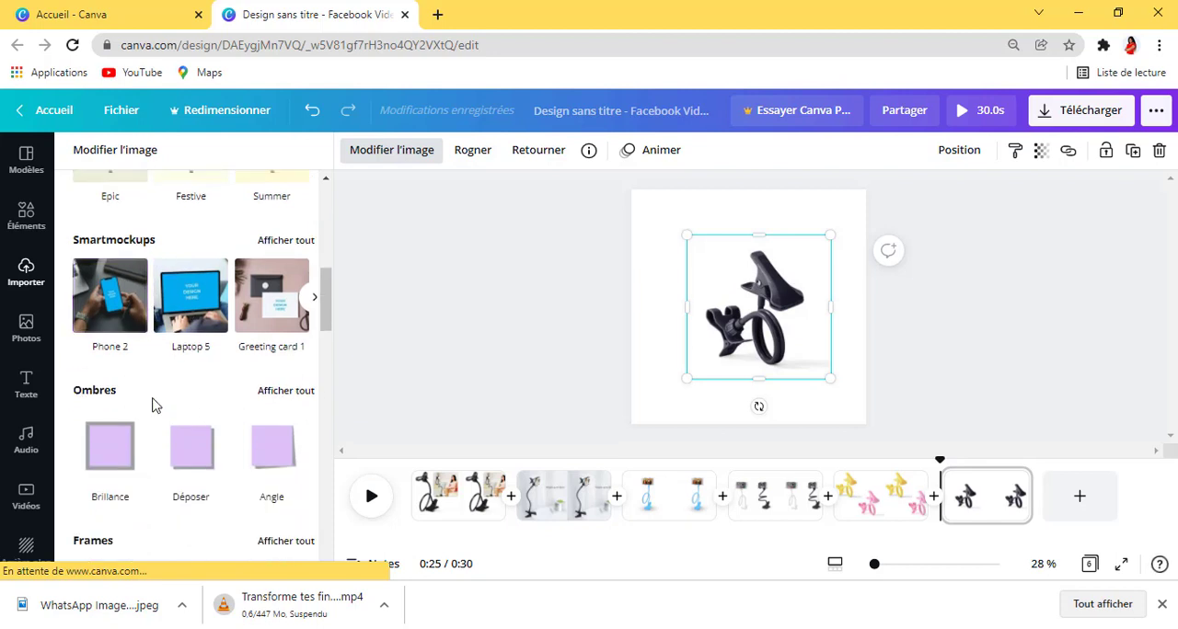
scroll(120, 395, down, 1)
scroll(262, 346, down, 2)
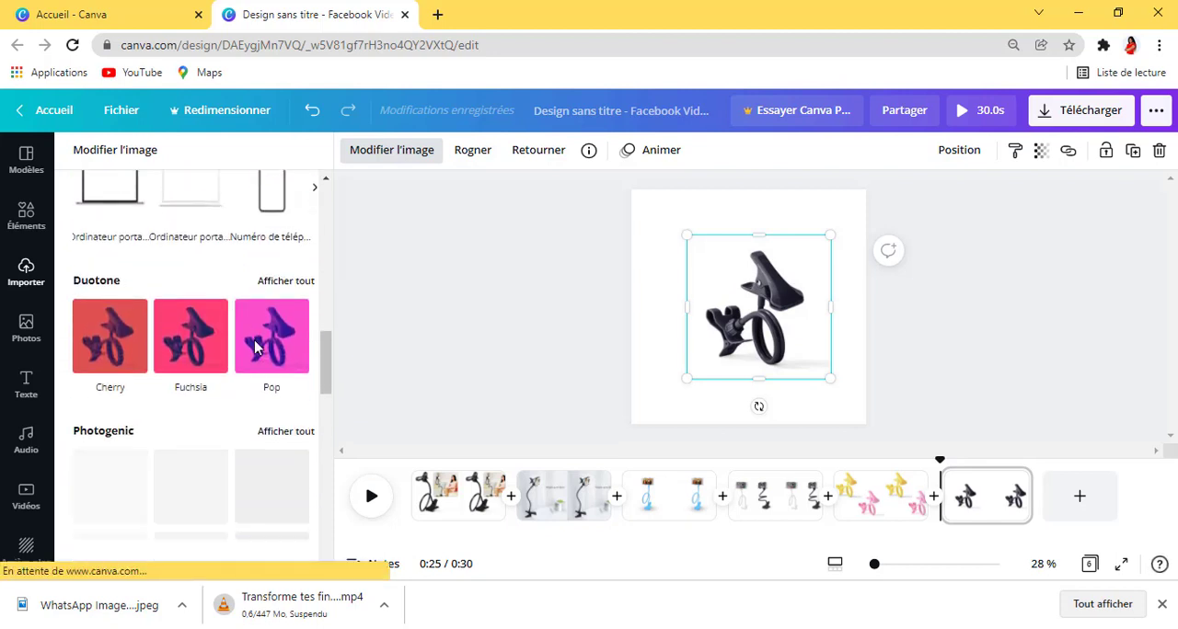
scroll(253, 347, up, 5)
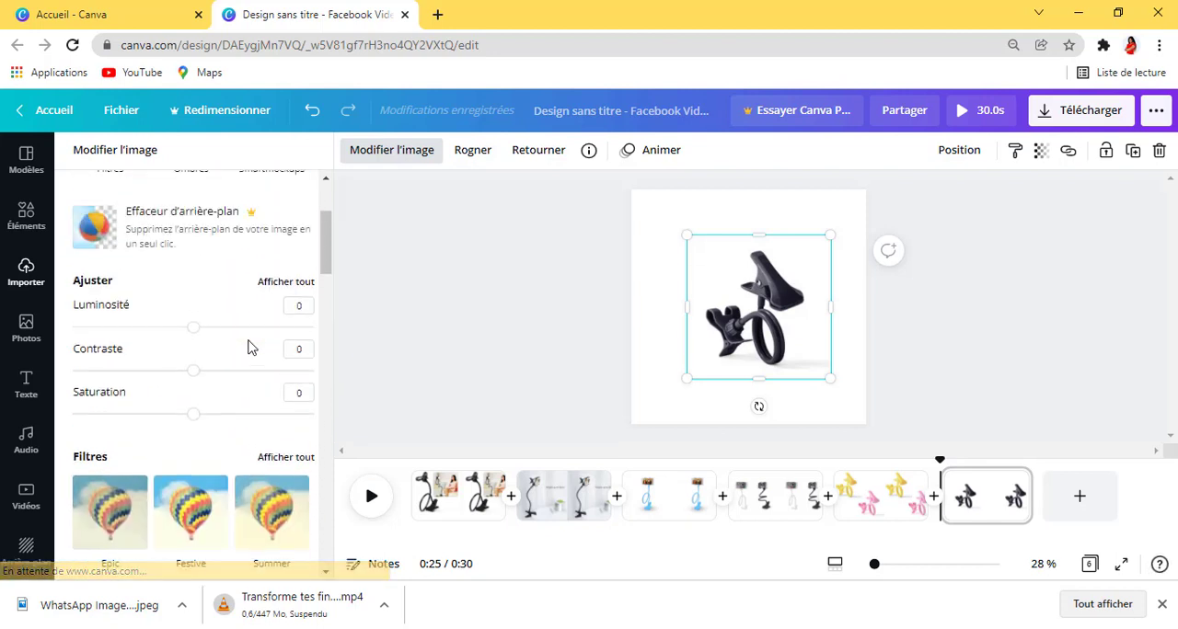
click(471, 327)
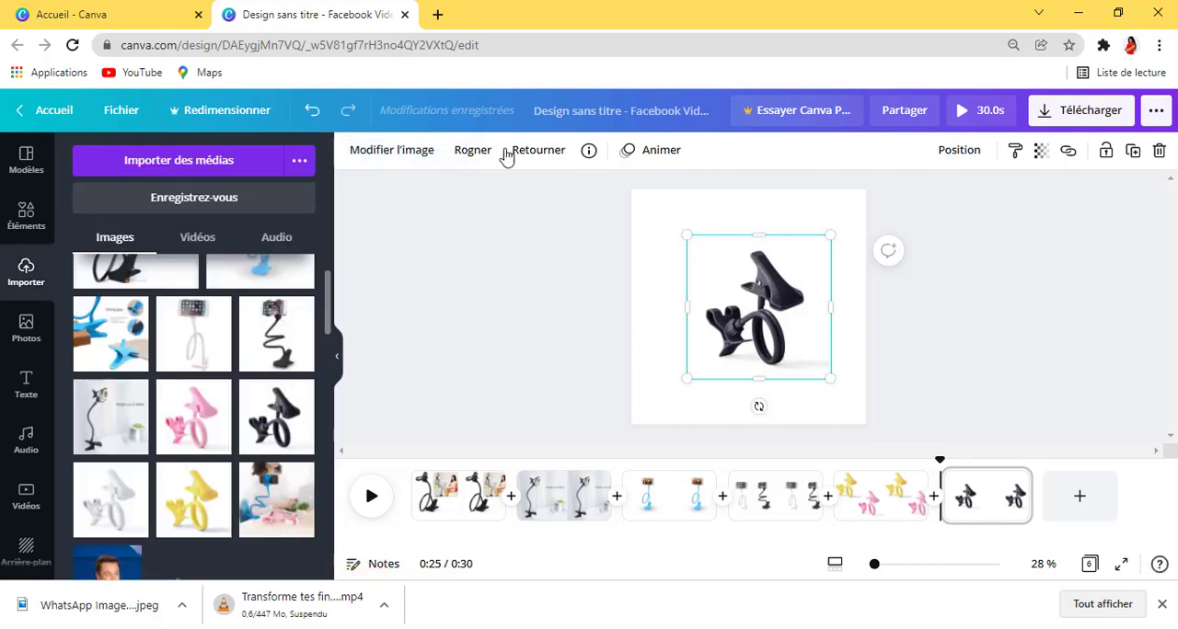
Step: Flip the folded black phone holder image horizontally and move it to the page's upper-right corner
click(532, 156)
click(547, 195)
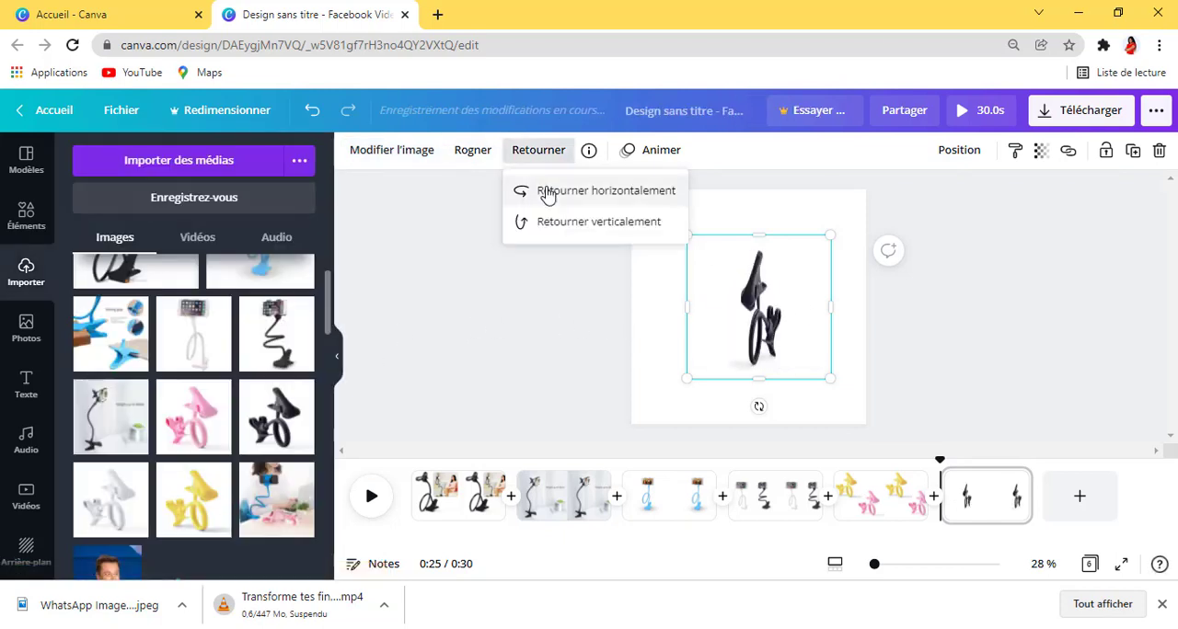
drag(742, 332, 784, 275)
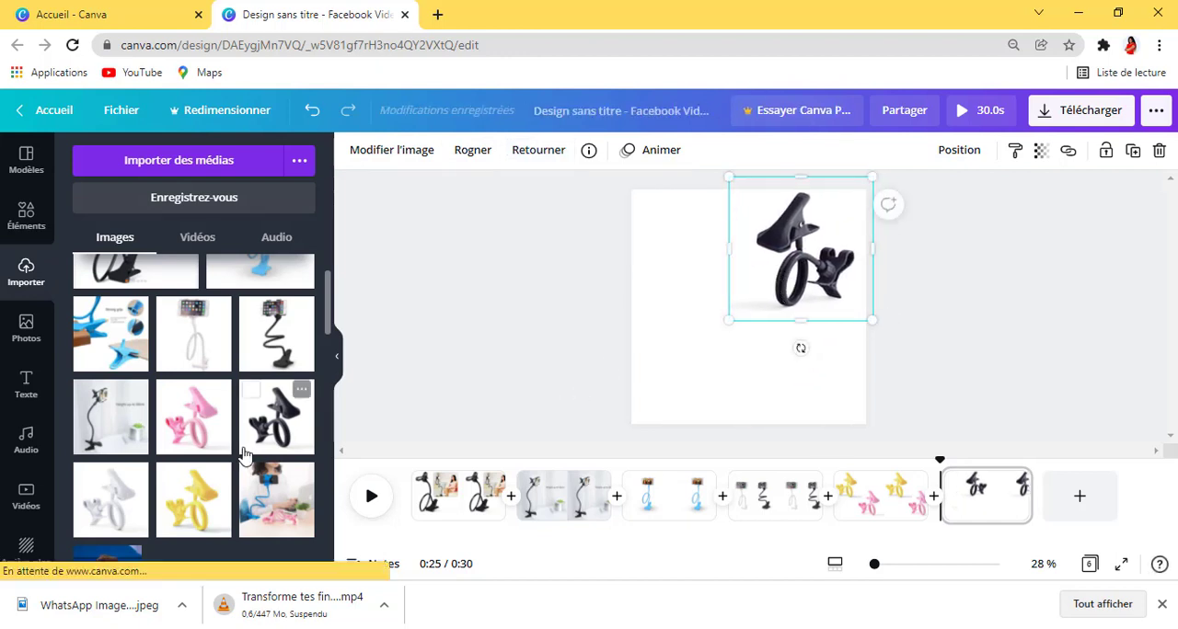
Step: Place the uploaded folded white phone holder image in the sixth page's lower-left corner and flip it horizontally
click(106, 518)
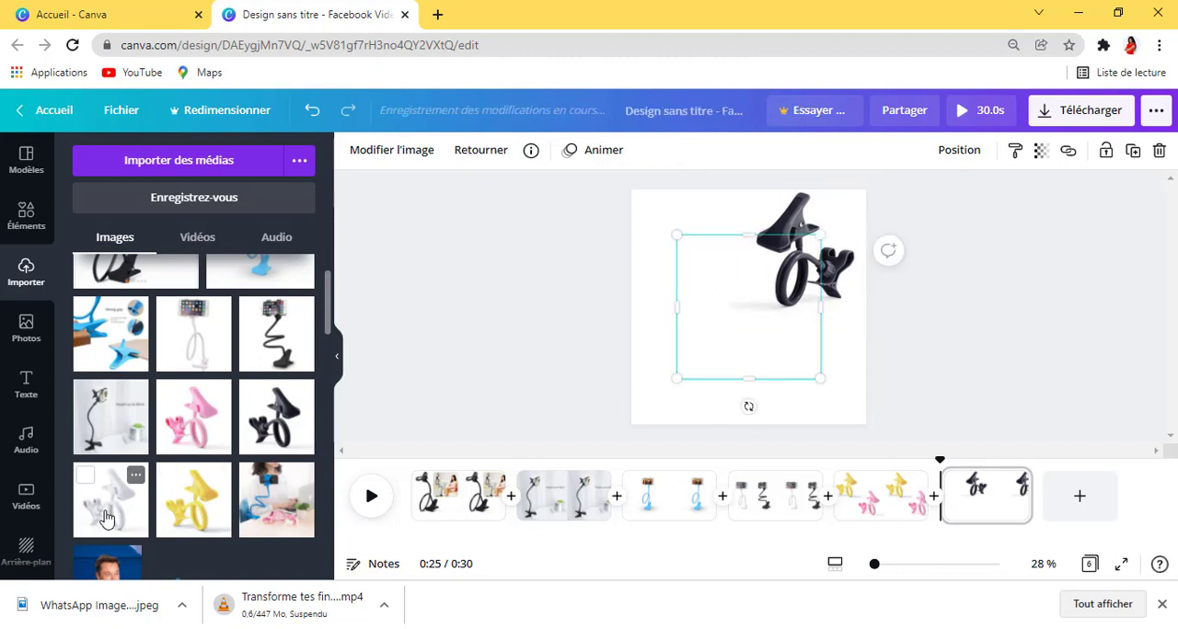
drag(752, 327, 708, 366)
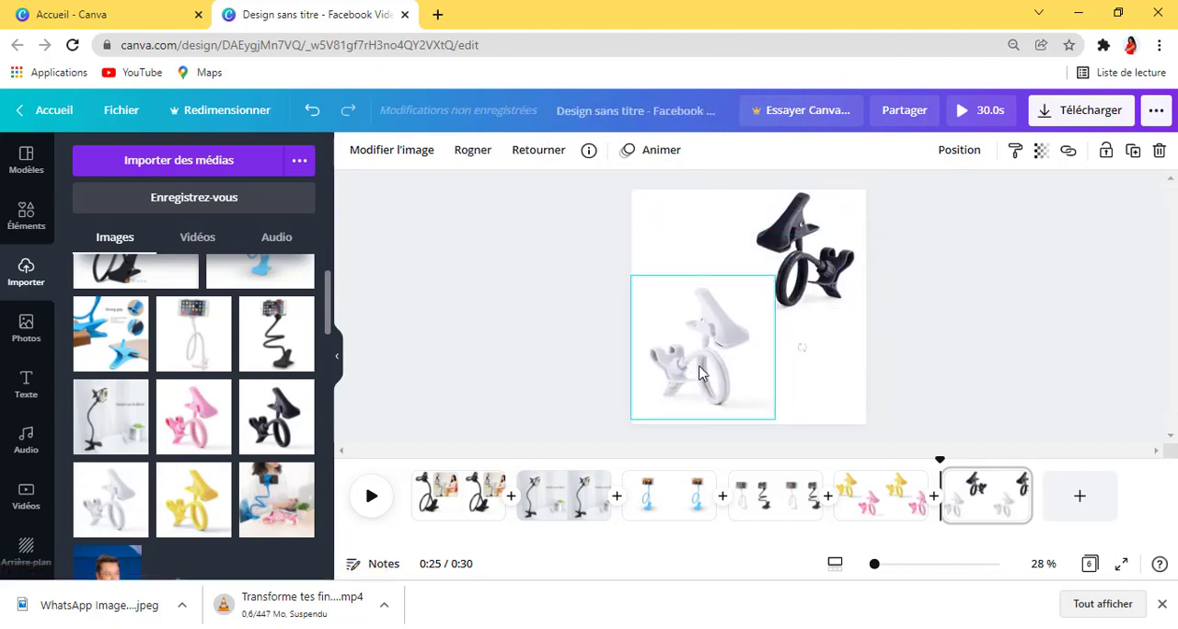
click(535, 162)
click(549, 192)
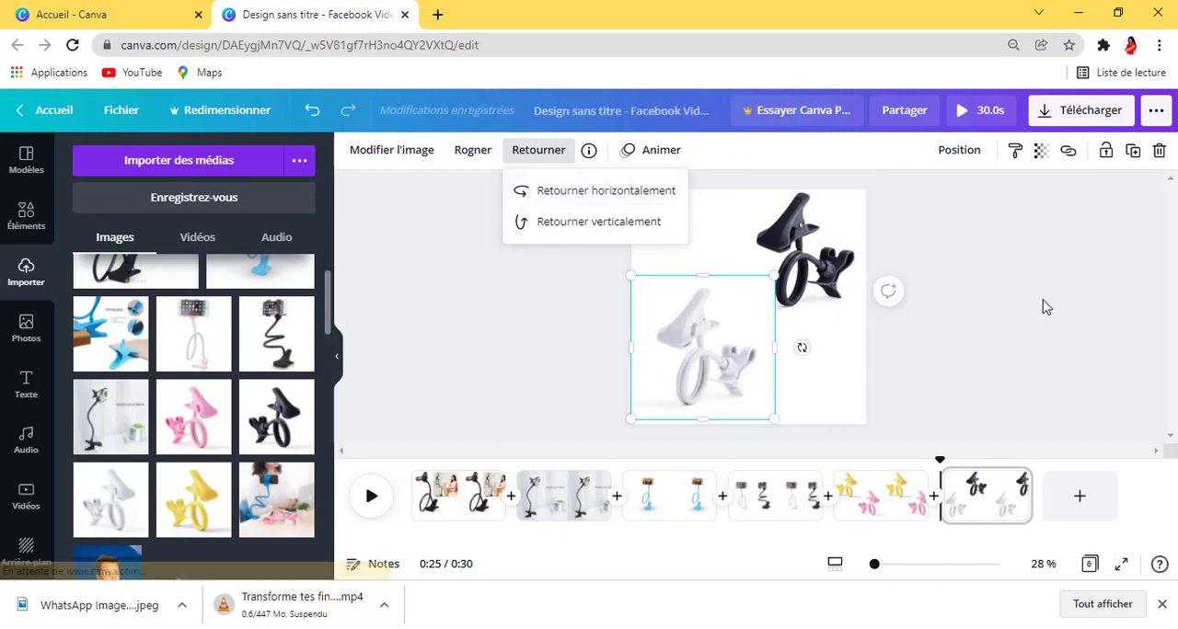
click(1010, 299)
click(1011, 299)
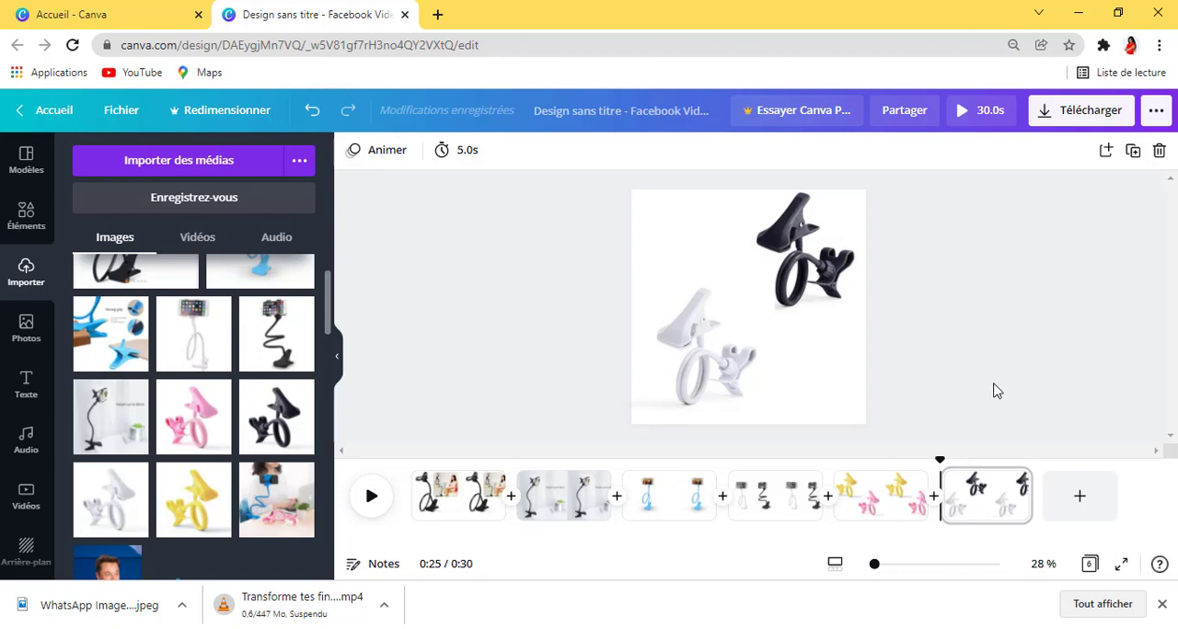
Step: Add a blank seventh page and search the elements library for "solde"
click(1074, 494)
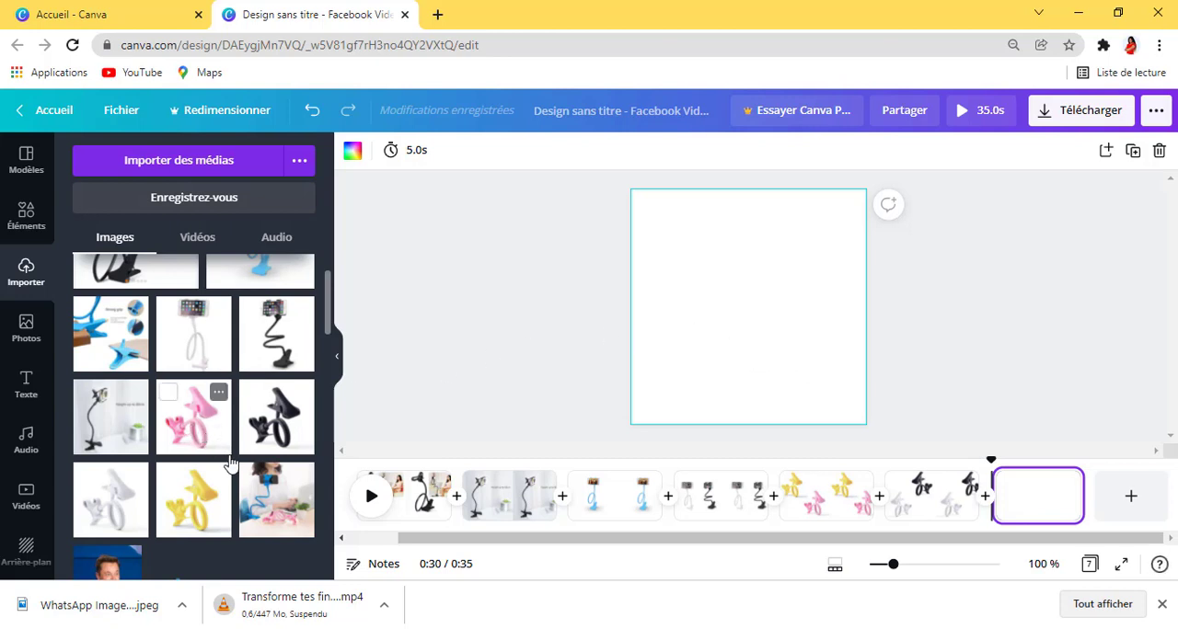
scroll(225, 441, up, 1)
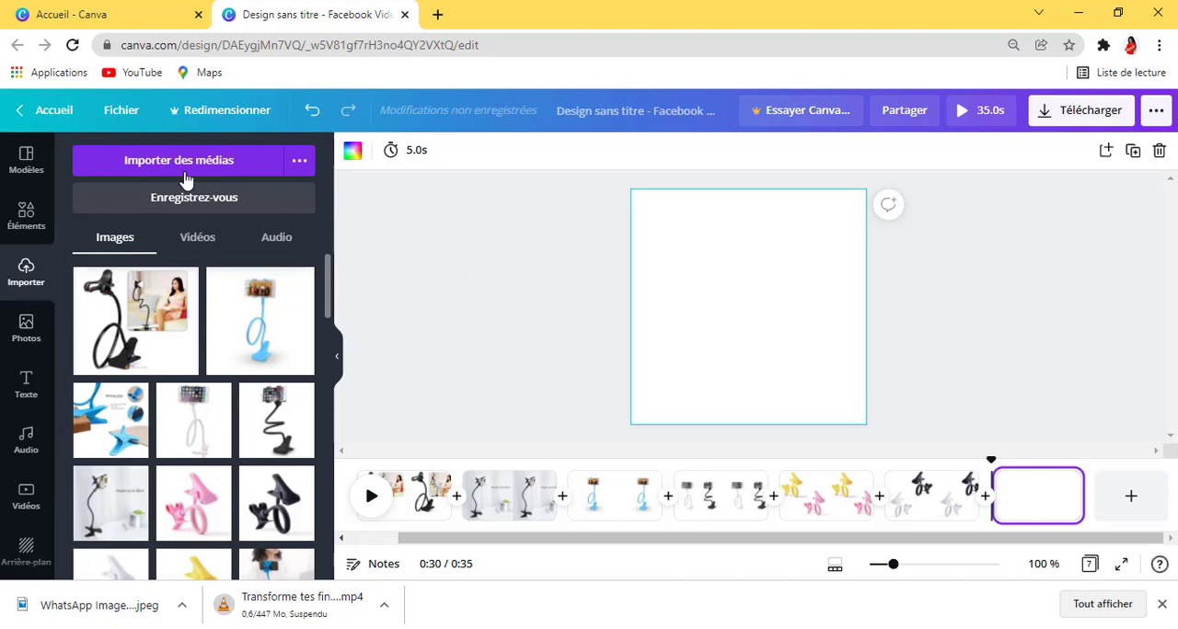
click(27, 215)
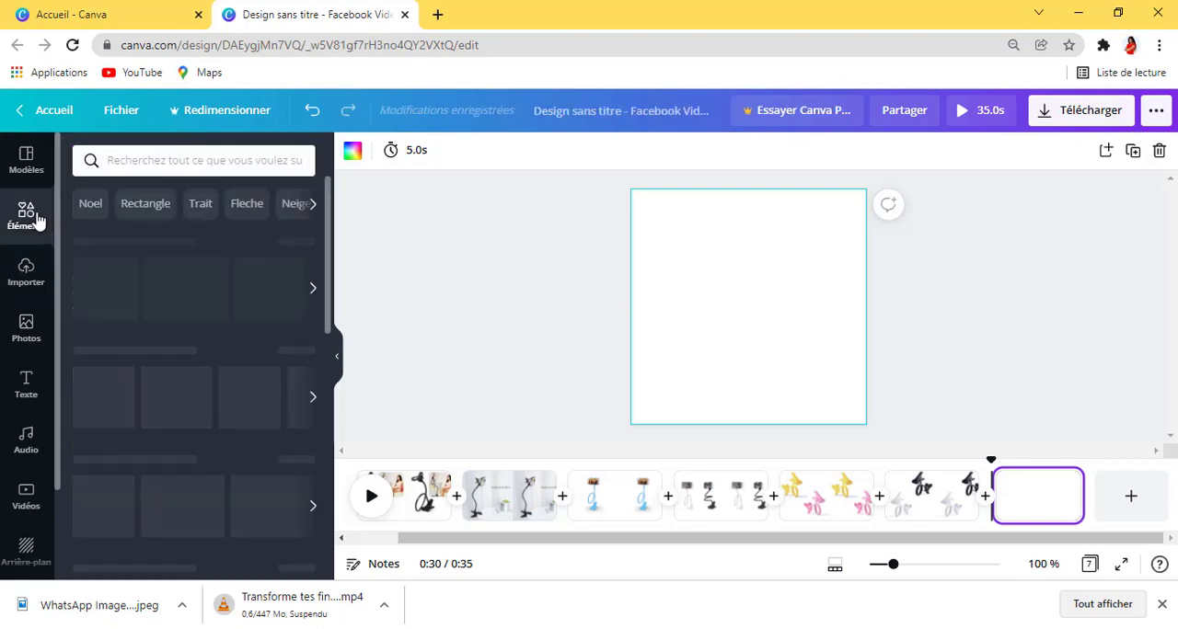
click(147, 161)
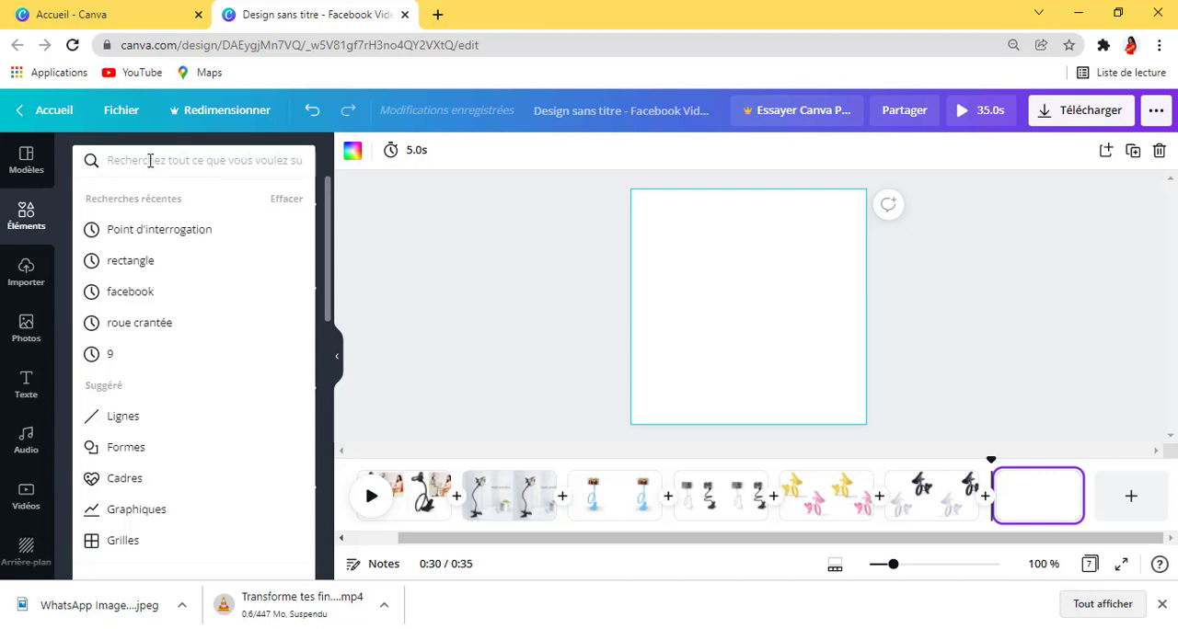
text(solde)
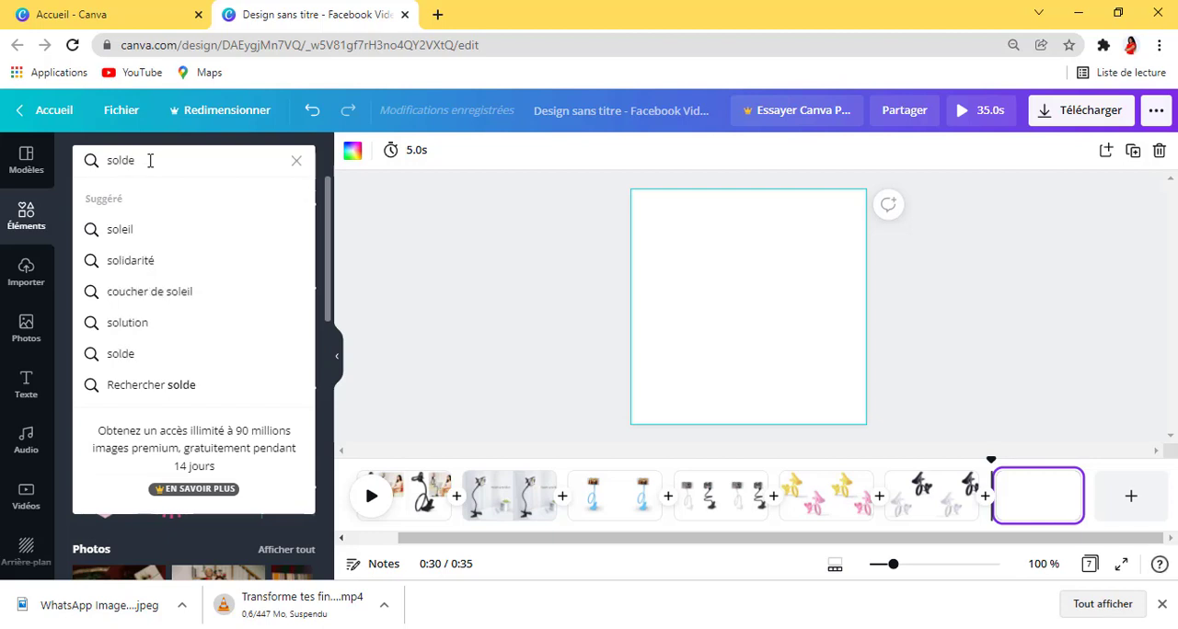
key(Return)
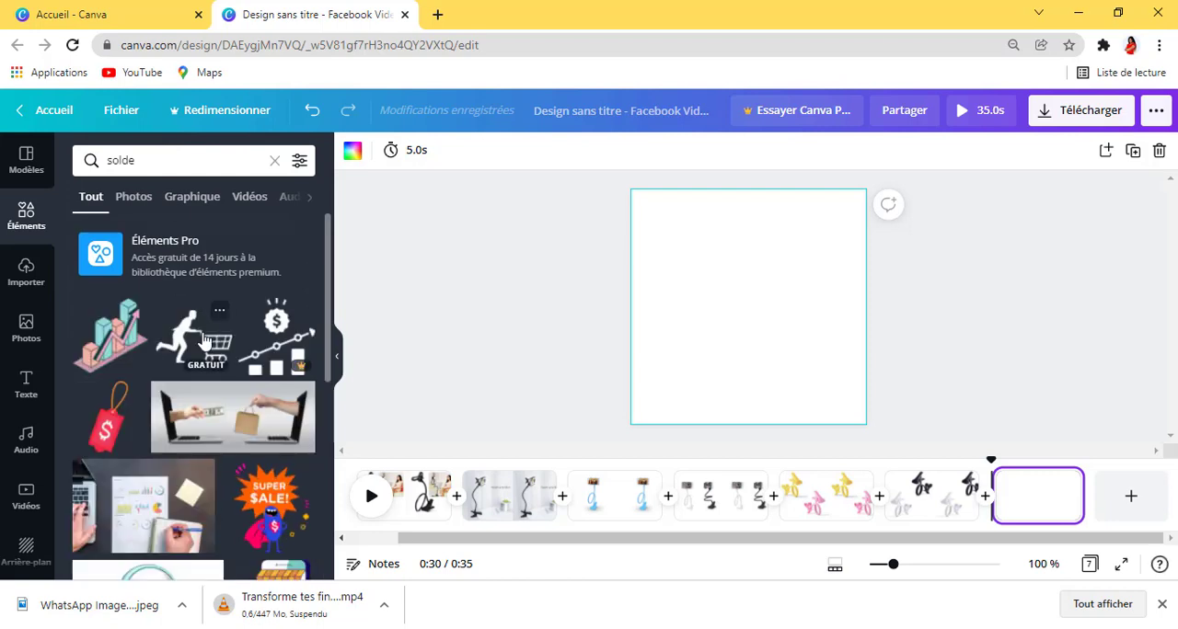
Step: Insert the free red starburst badge graphic from the "solde" results on the seventh page
scroll(202, 341, down, 1)
scroll(264, 340, down, 1)
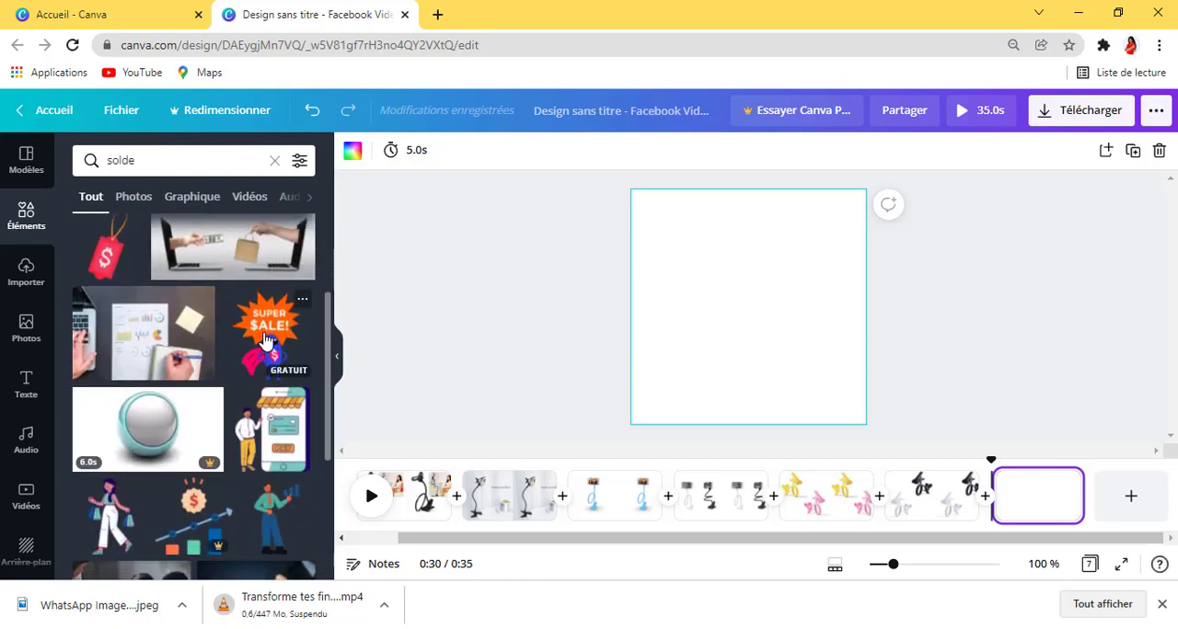
scroll(264, 340, down, 3)
scroll(267, 313, up, 3)
scroll(182, 375, down, 3)
scroll(182, 376, down, 3)
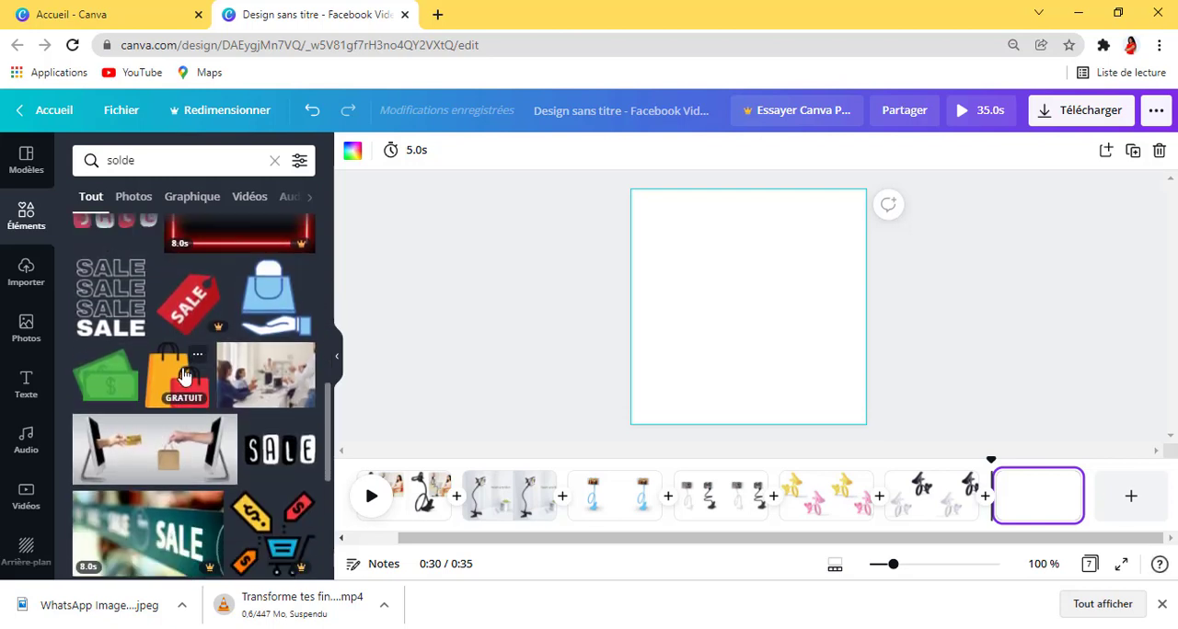
scroll(184, 376, down, 4)
scroll(191, 372, down, 3)
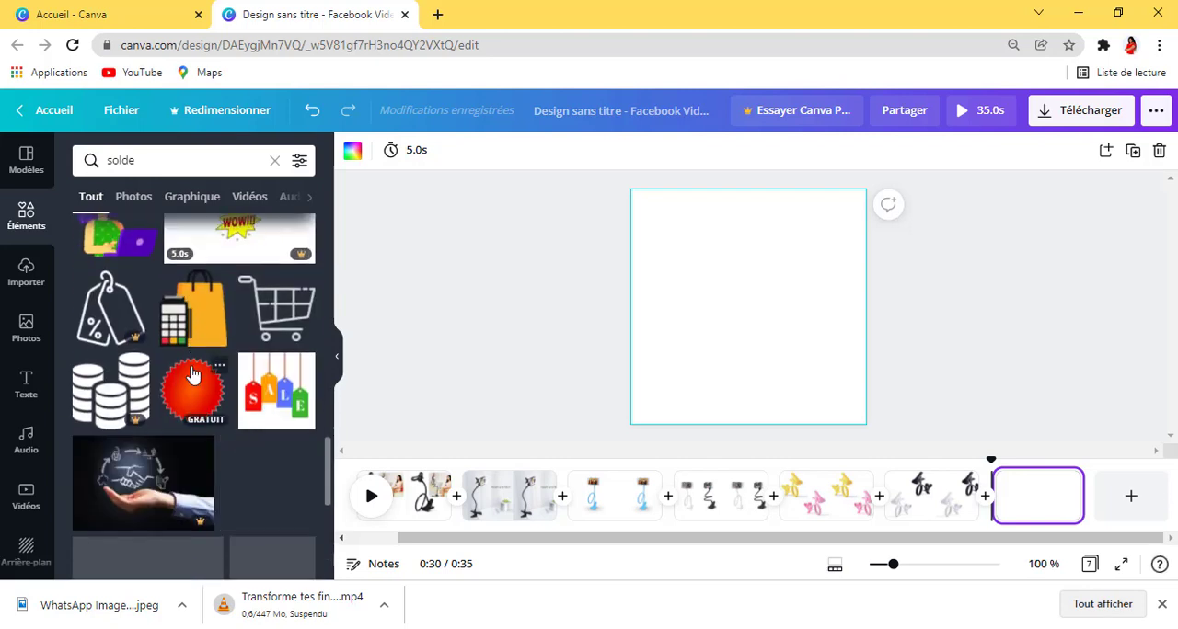
click(194, 401)
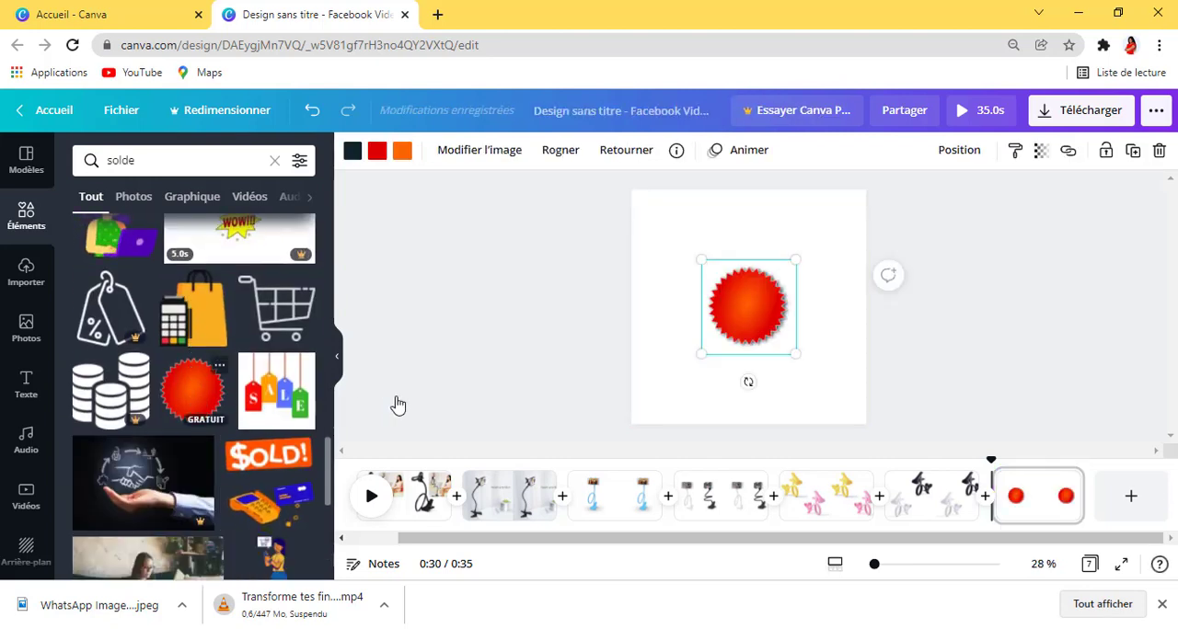
Step: Enlarge the red starburst badge slightly and centre it horizontally in the upper half of the page
drag(743, 325, 742, 309)
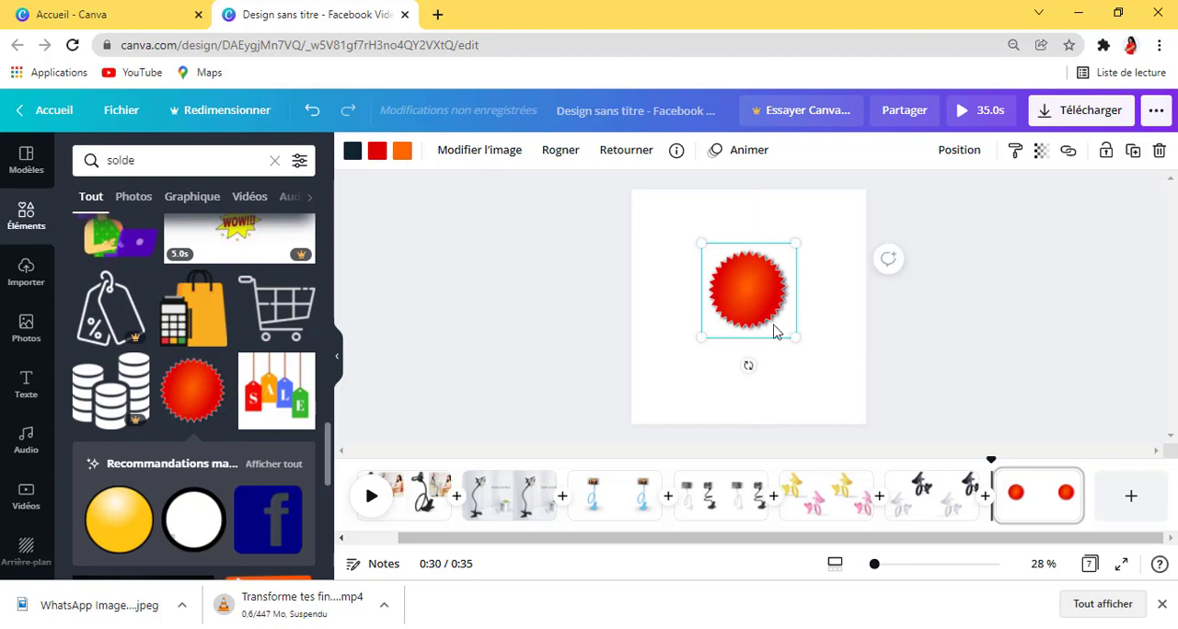
drag(792, 342, 807, 349)
drag(758, 307, 747, 266)
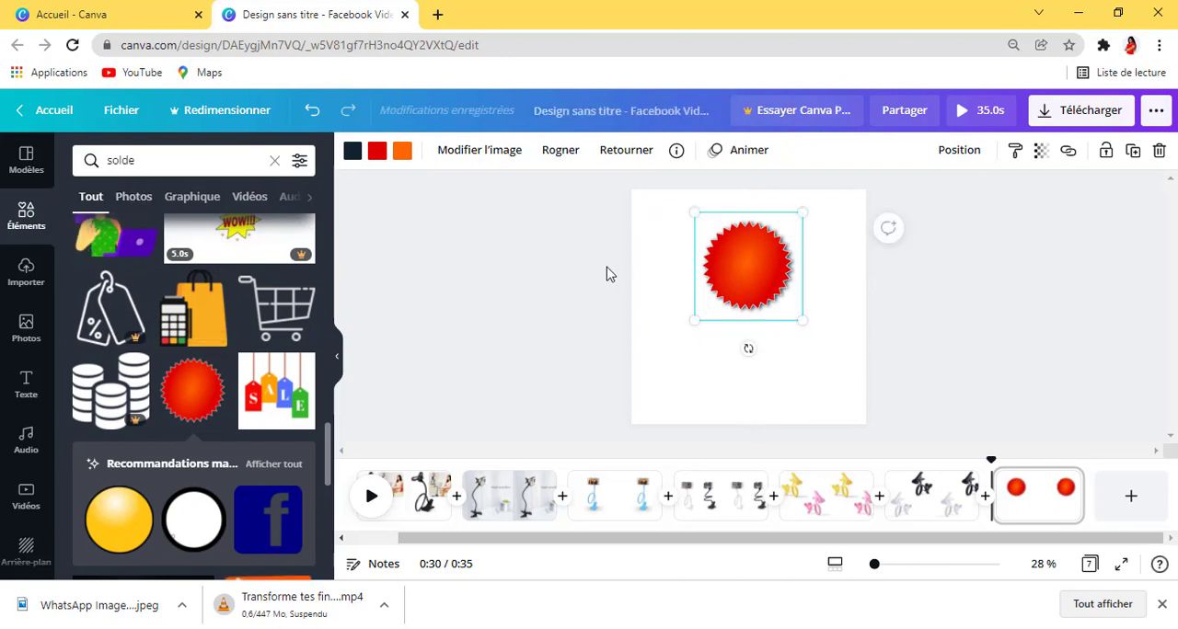
Step: Add a subheading text box centred below the red badge and enlarge its text to size 61,5
click(27, 387)
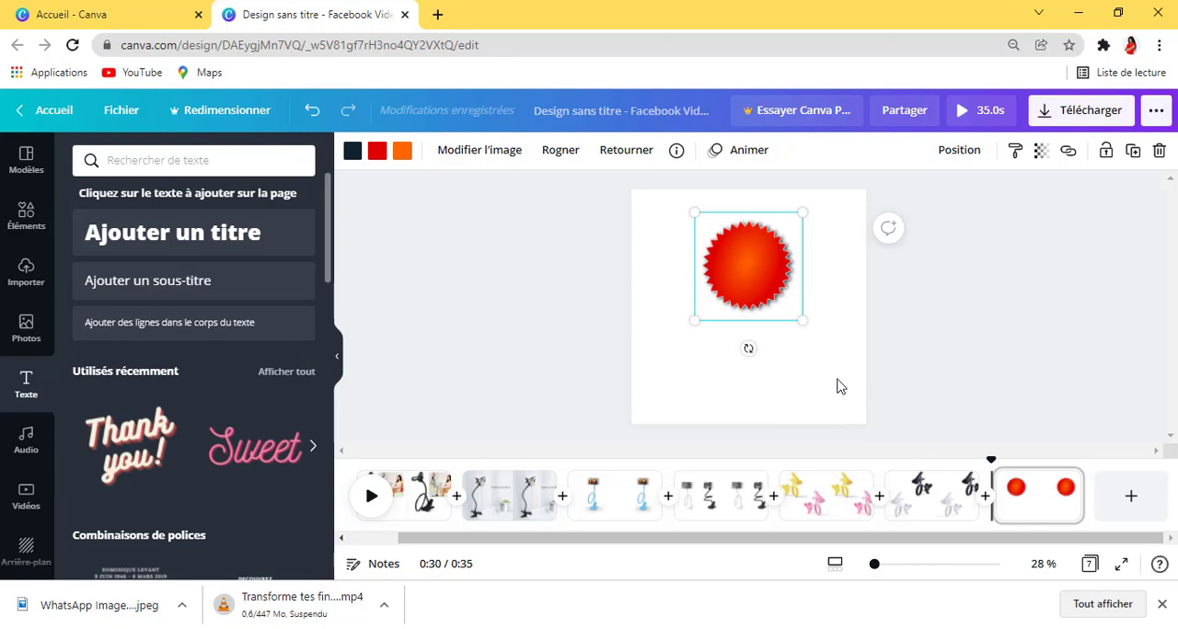
click(779, 379)
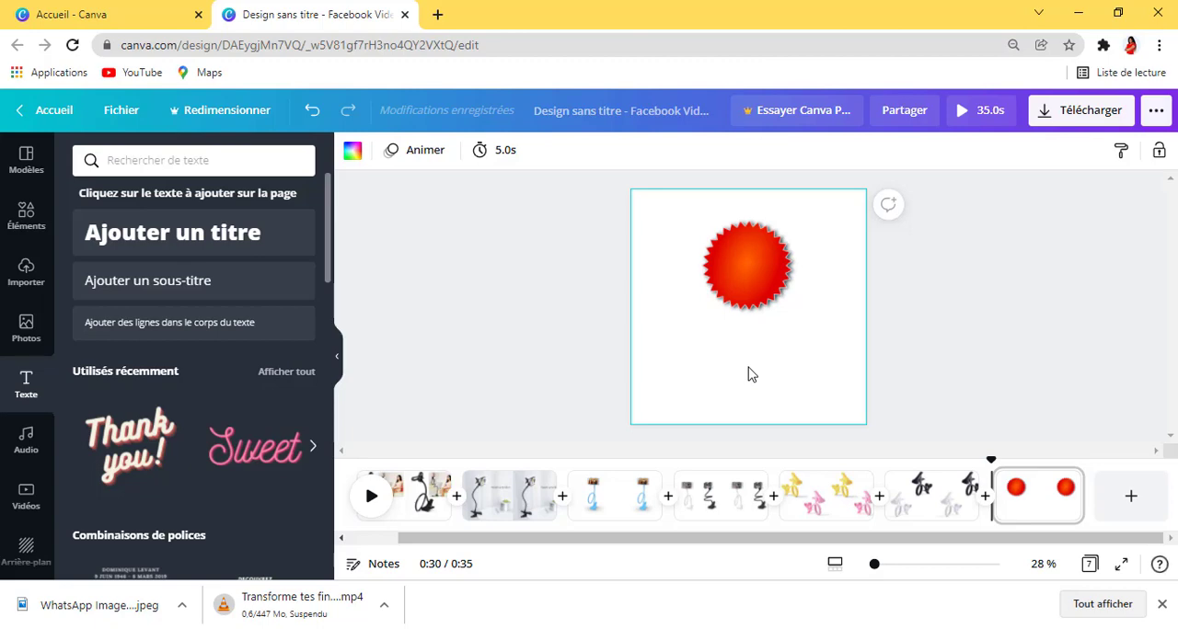
key(ctrl+t)
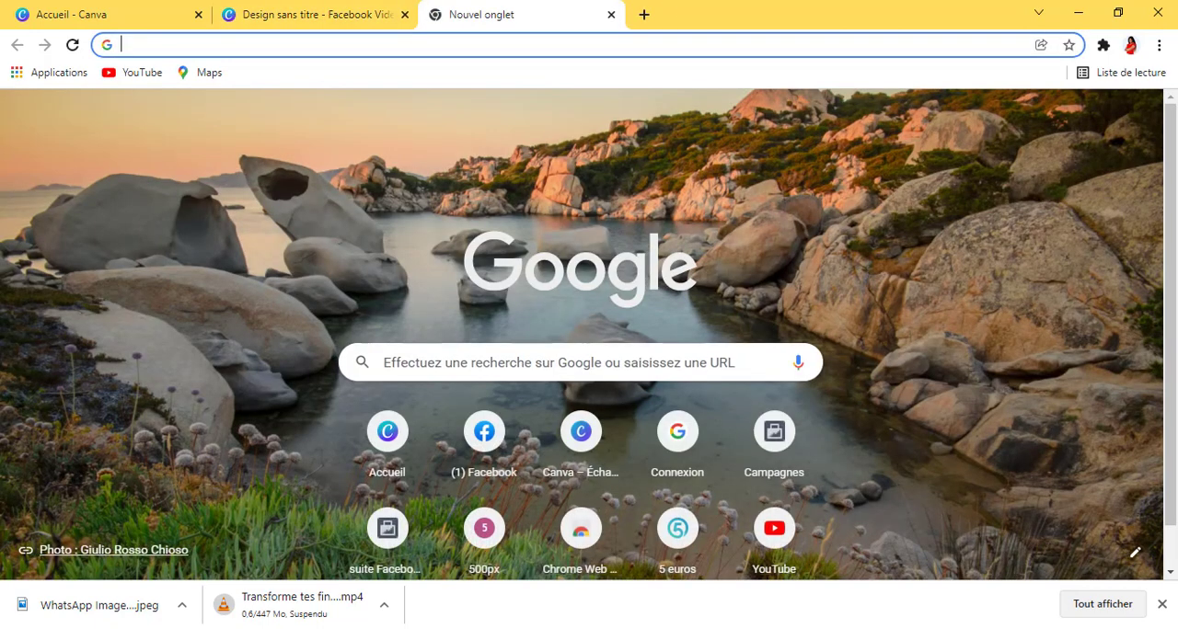
click(610, 15)
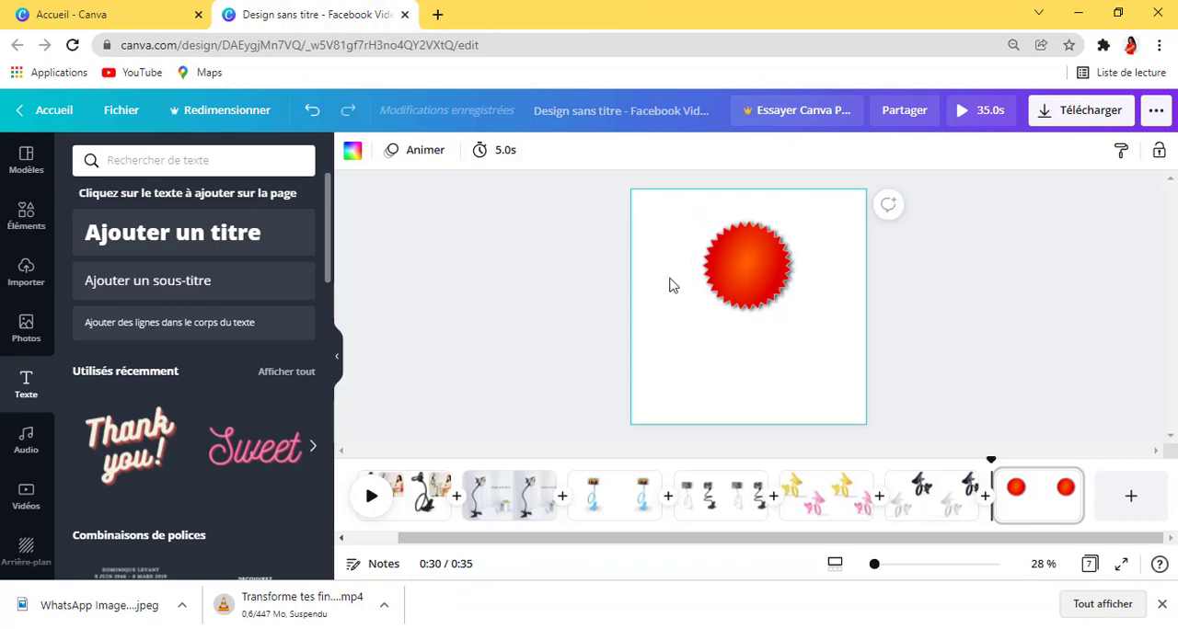
click(131, 290)
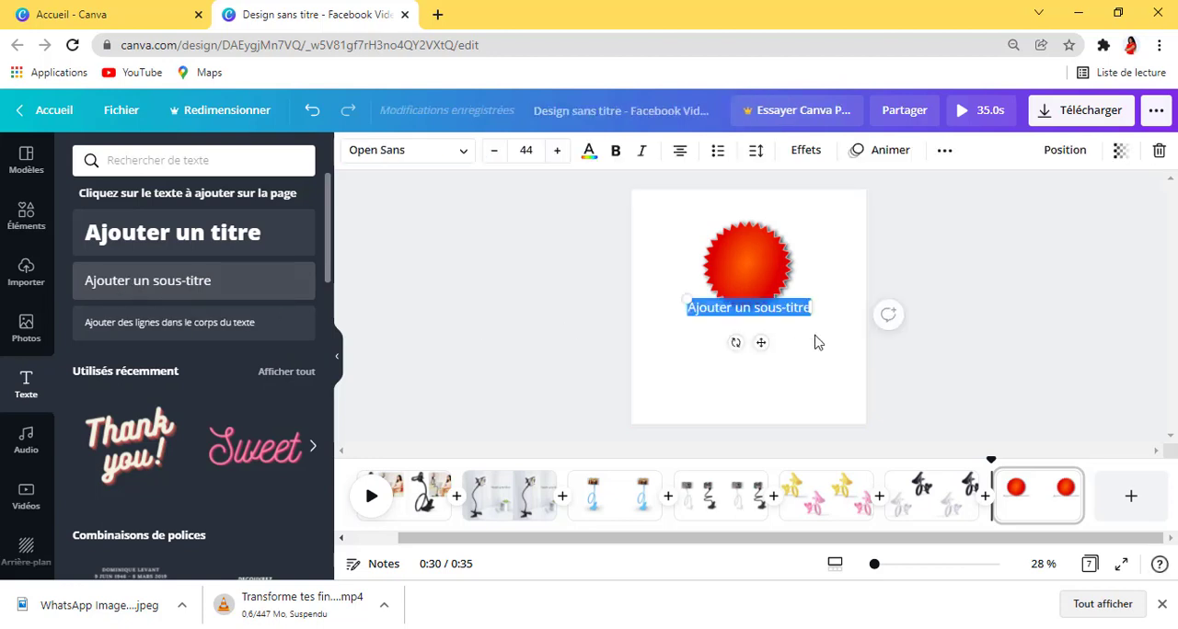
drag(757, 340, 765, 366)
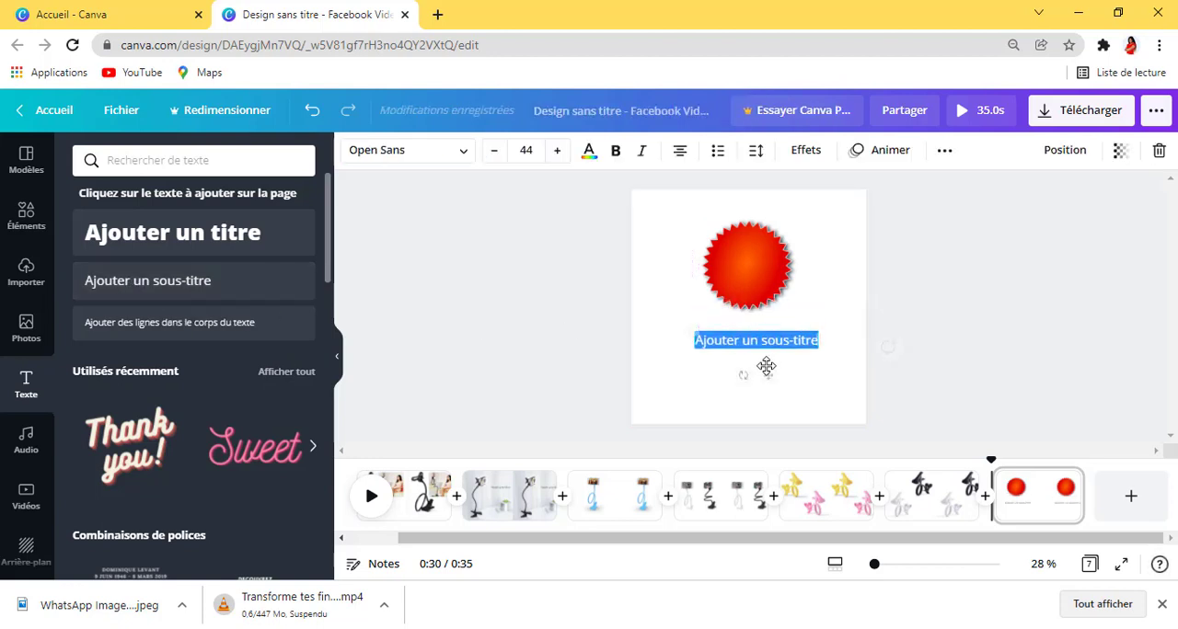
drag(815, 333, 867, 335)
drag(776, 374, 750, 384)
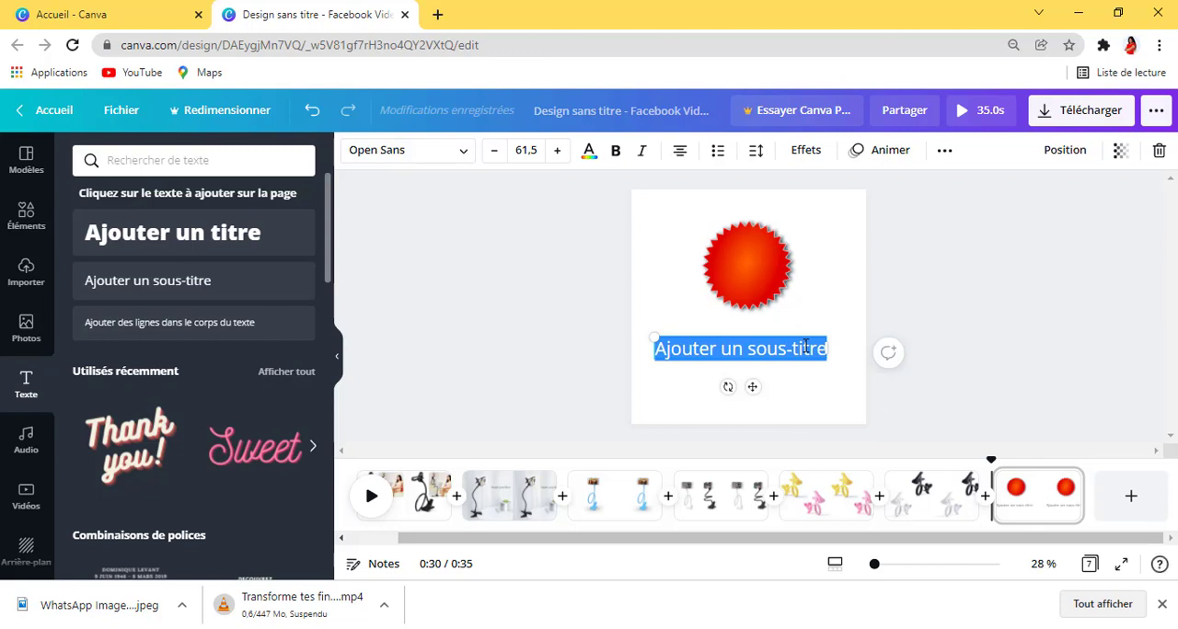
Step: Replace the subheading's placeholder with "-50%" and enlarge the text to size 101
key(BackSpace)
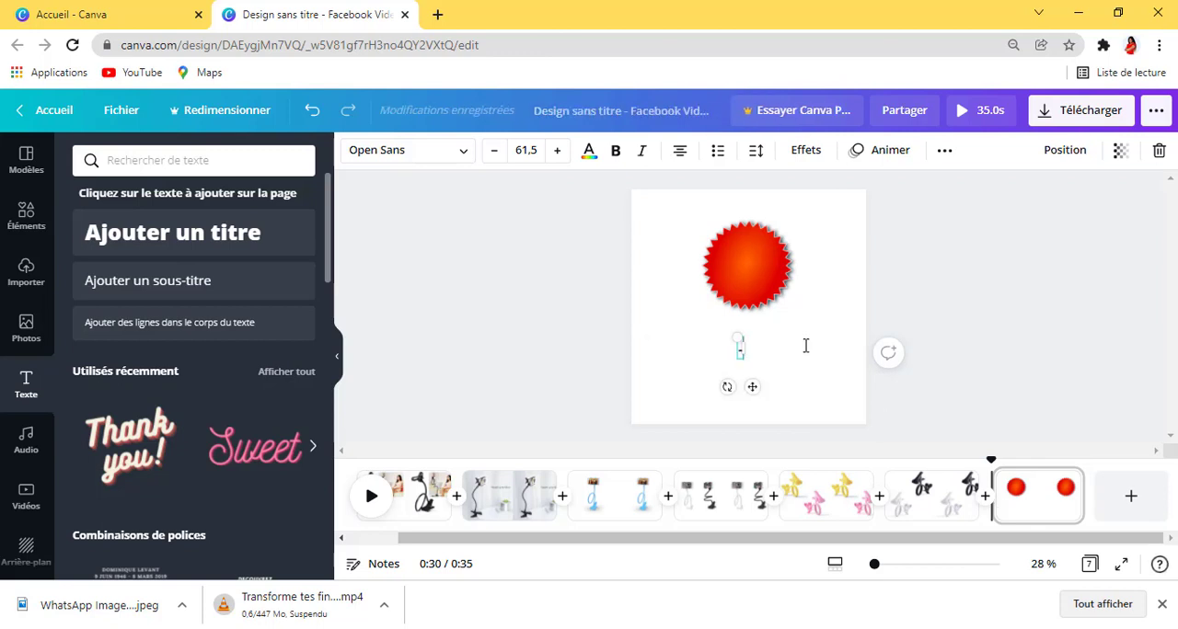
text(-59%)
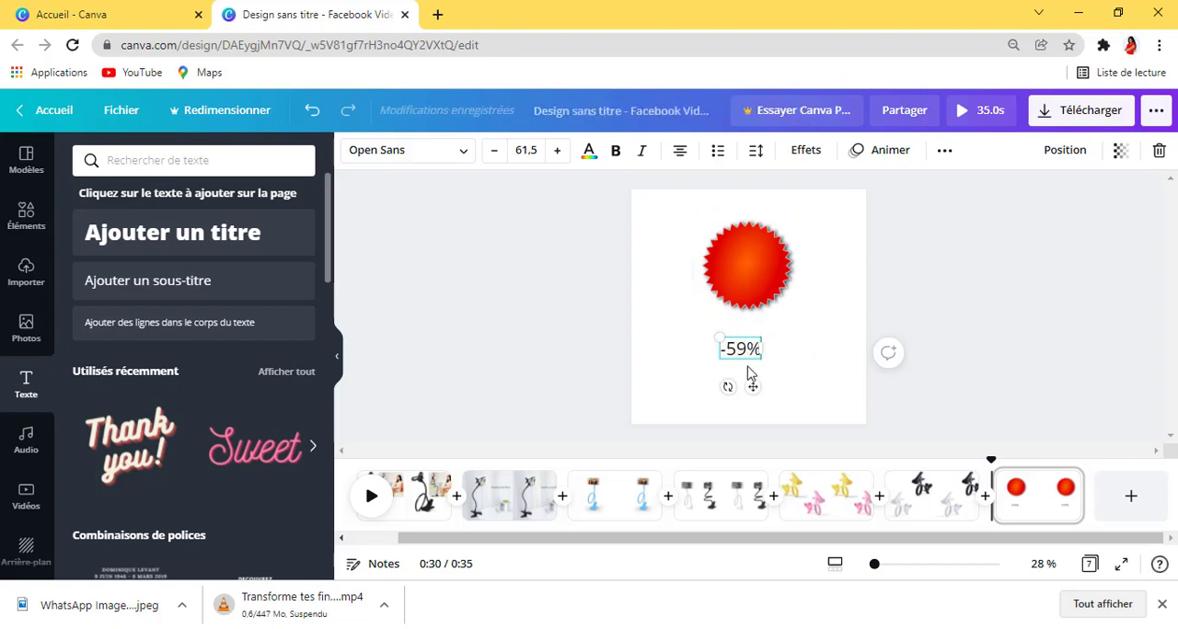
key(BackSpace)
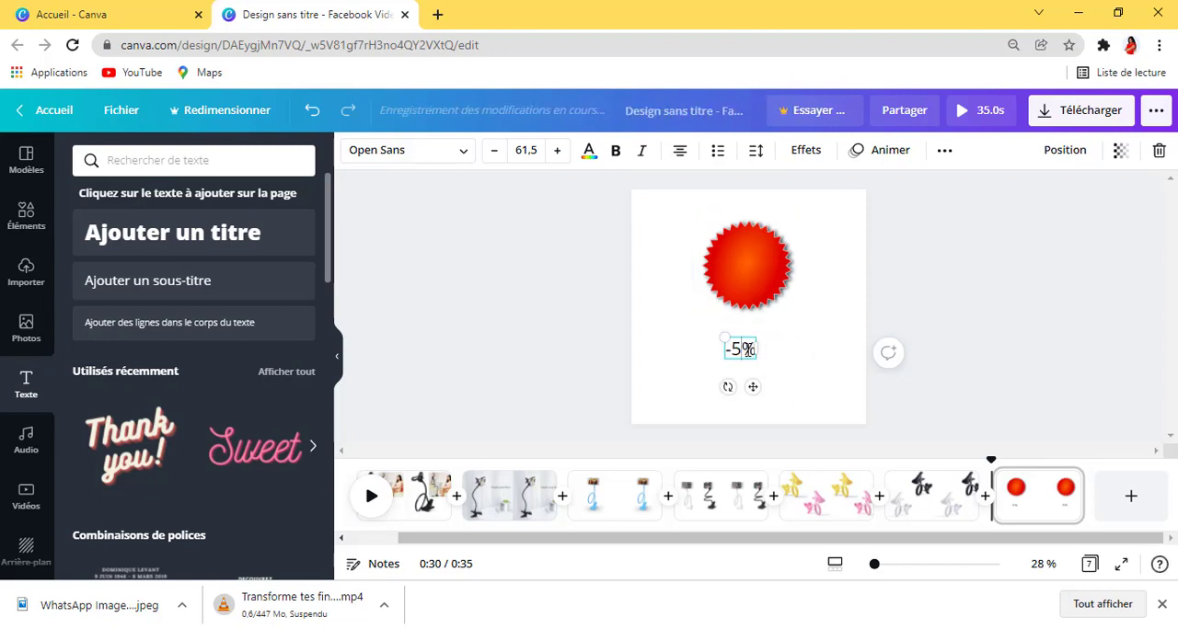
text(0)
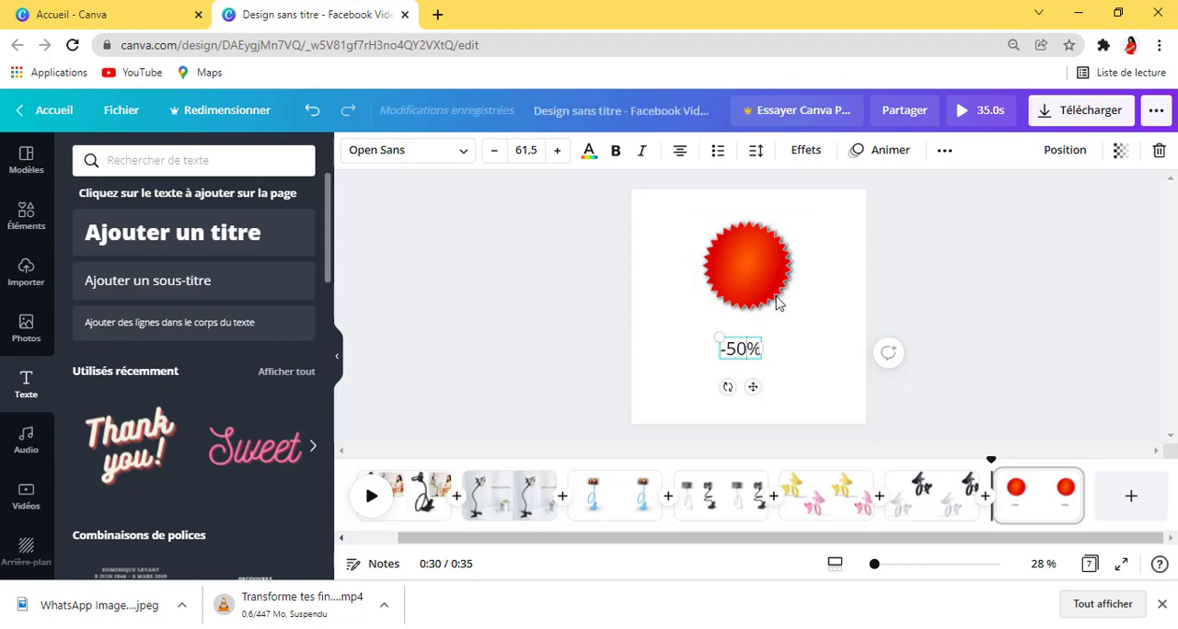
drag(760, 340, 788, 326)
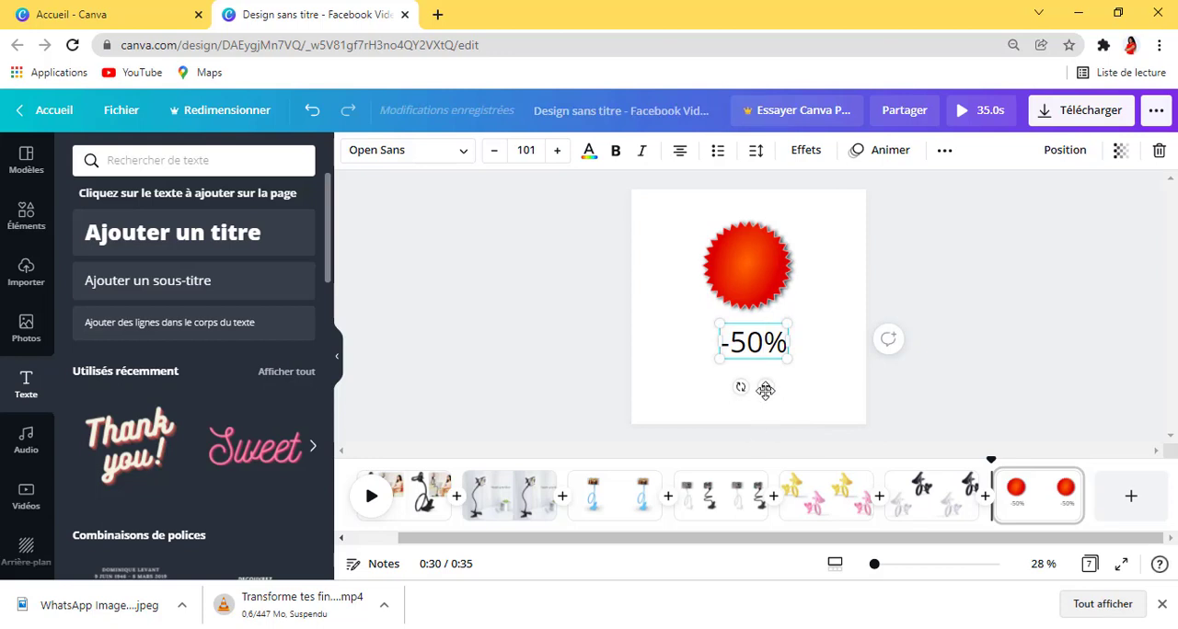
Step: Set the "-50%" text's font to Muli Black and move it onto the centre of the red badge
triple_click(747, 342)
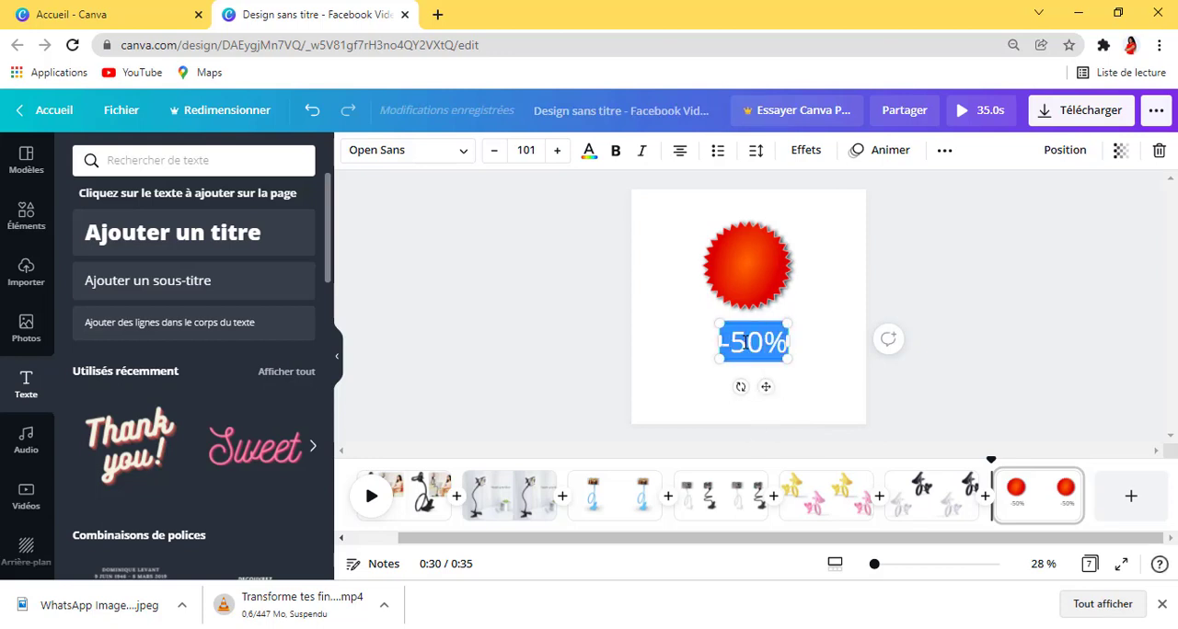
click(394, 150)
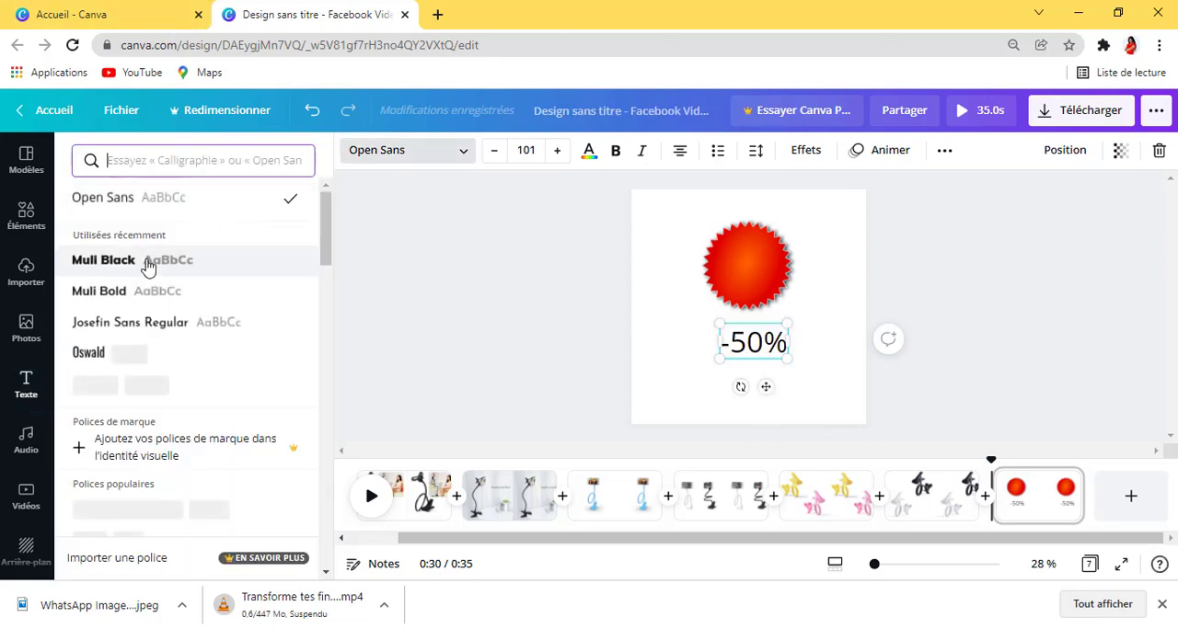
click(175, 263)
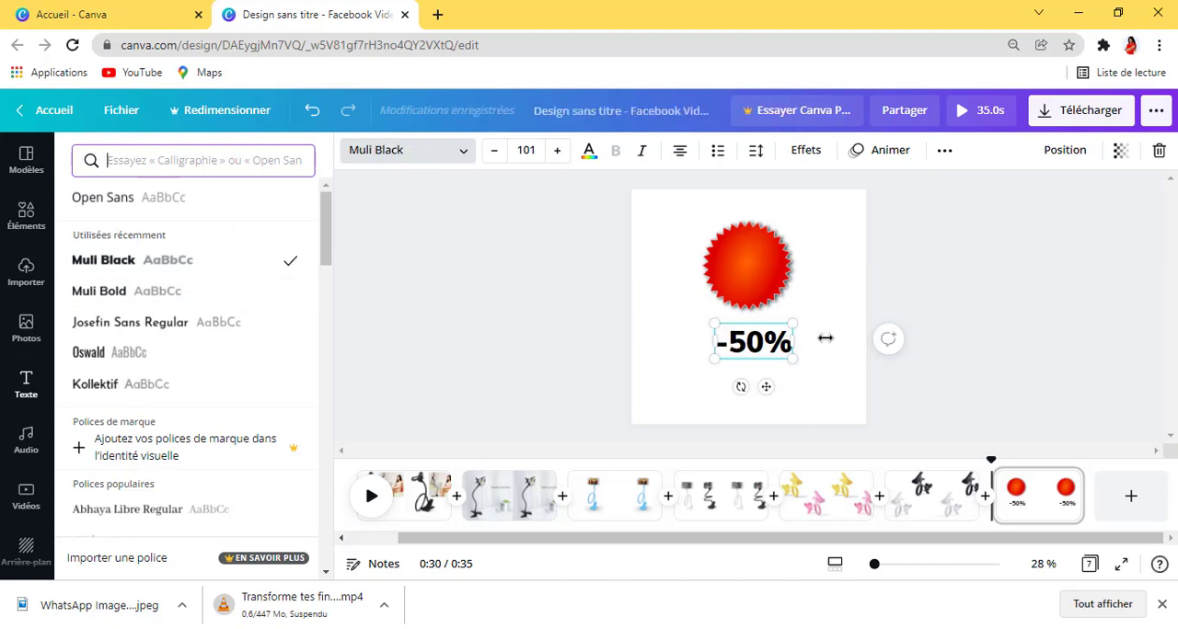
drag(759, 386, 748, 310)
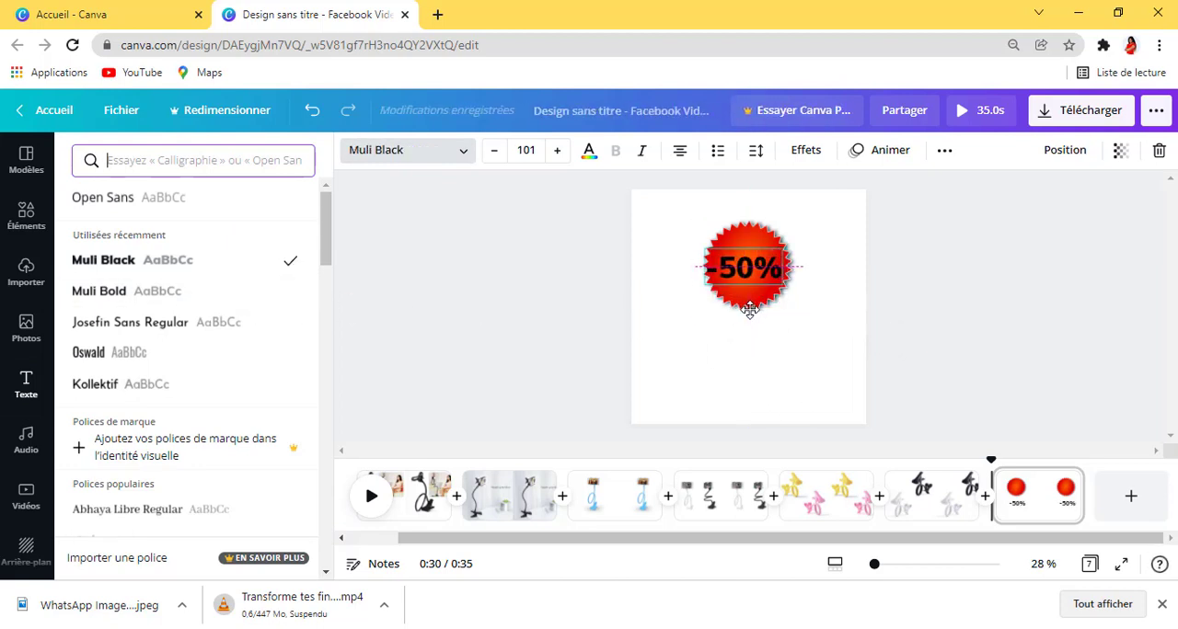
Step: Change the colour of the "-50%" text on the red badge to white
double_click(749, 268)
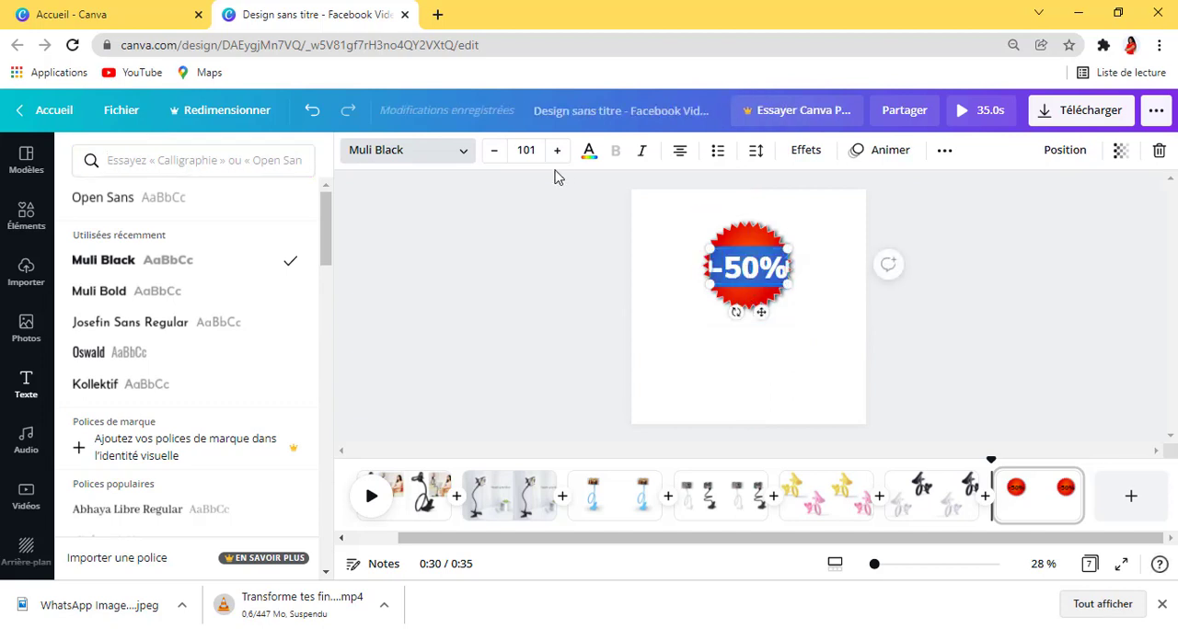
click(587, 157)
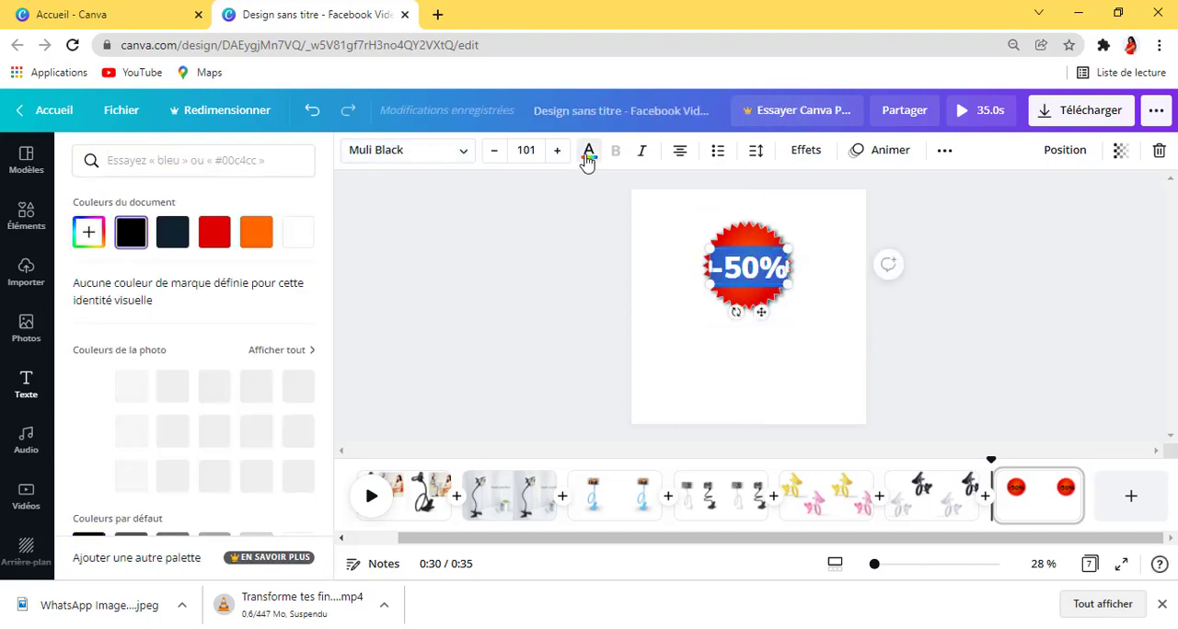
click(299, 237)
click(939, 311)
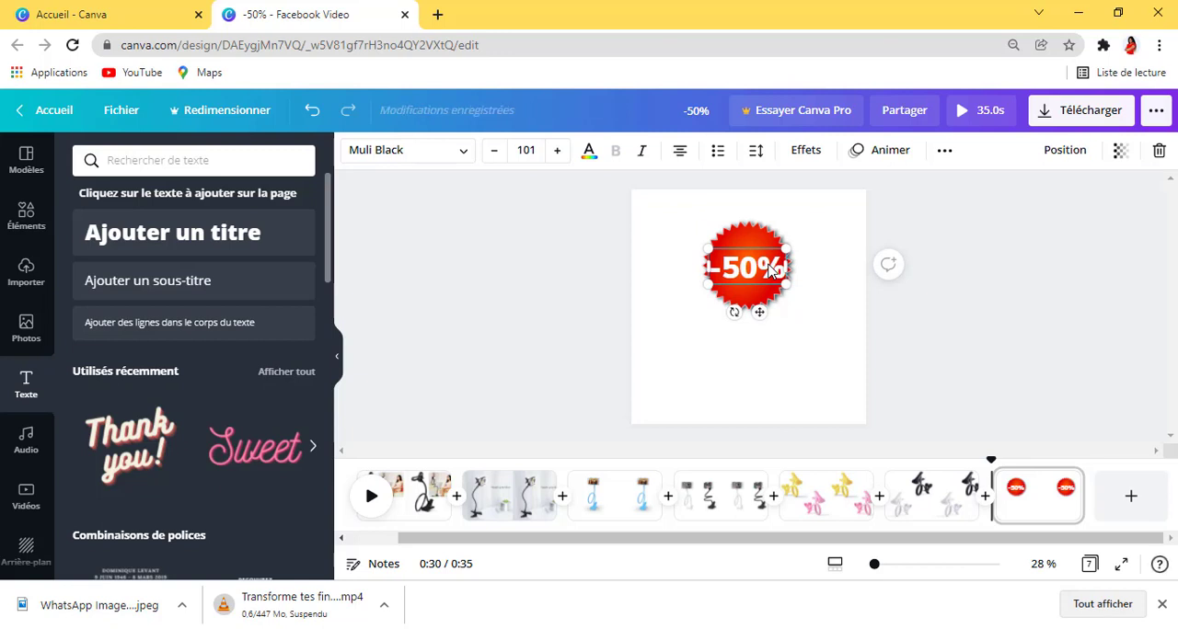
click(828, 359)
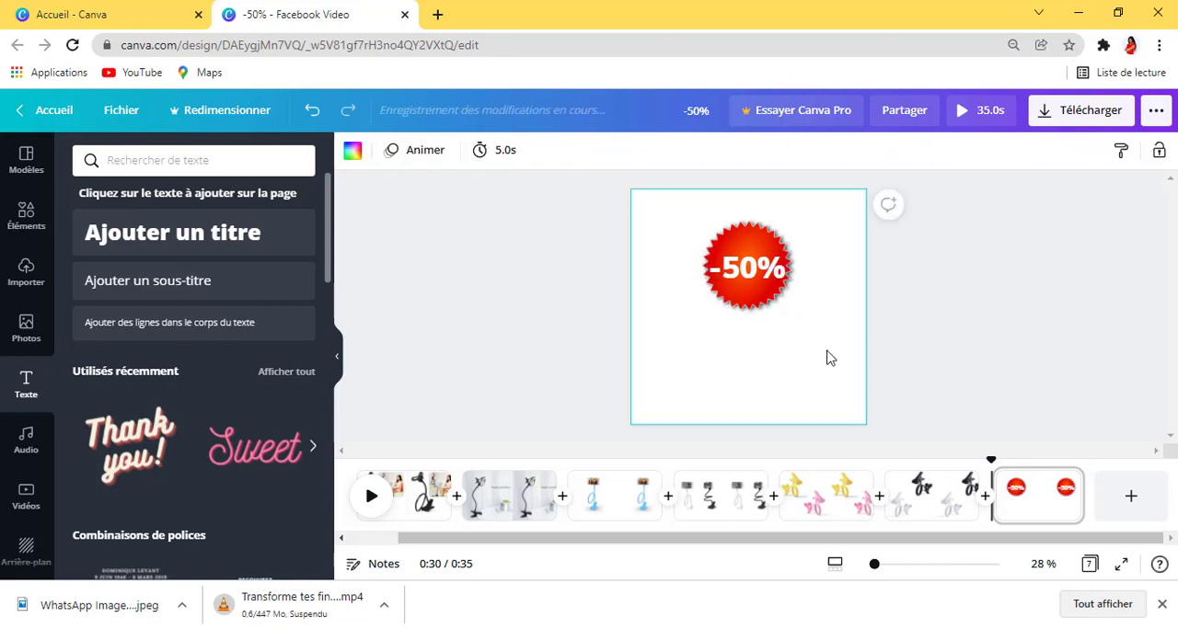
click(761, 269)
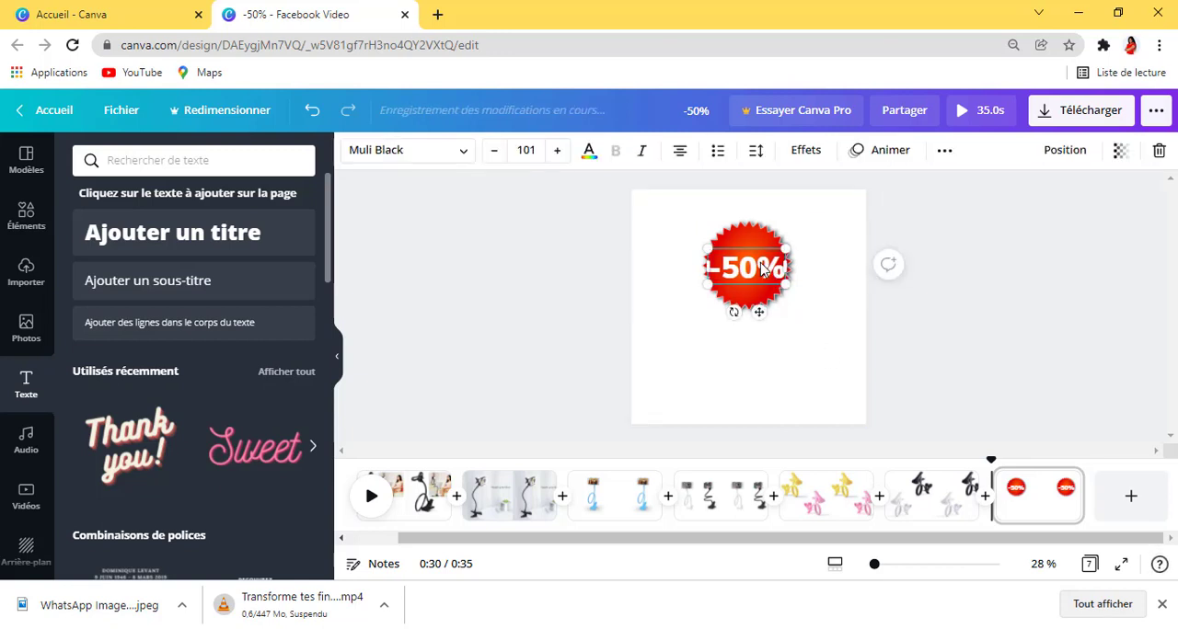
click(838, 276)
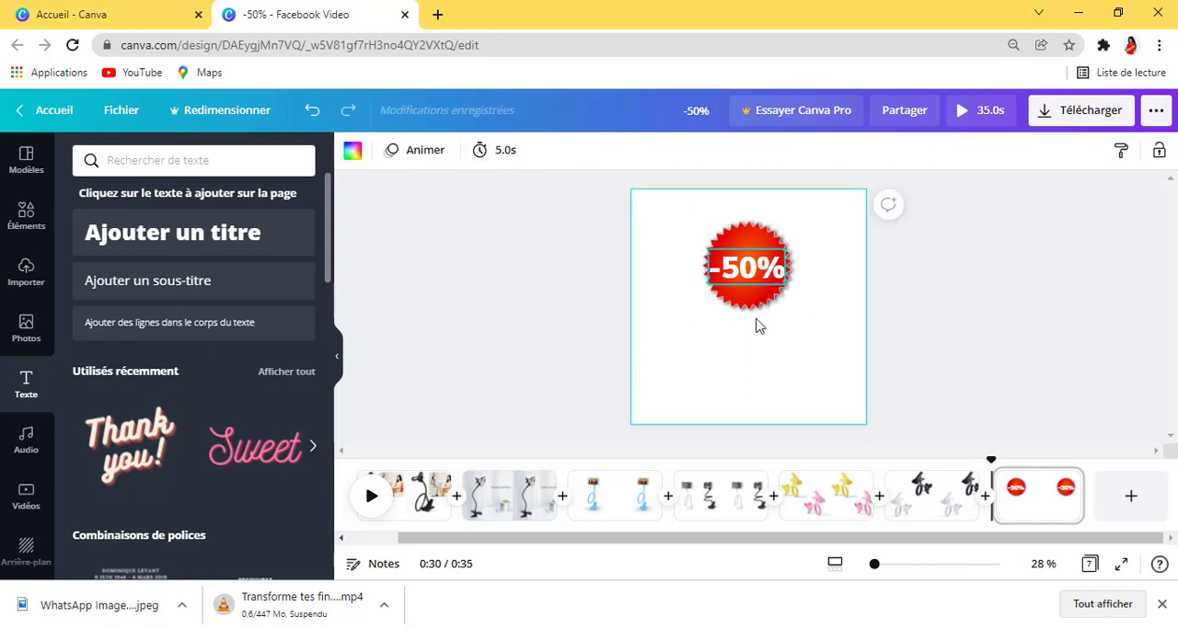
click(750, 281)
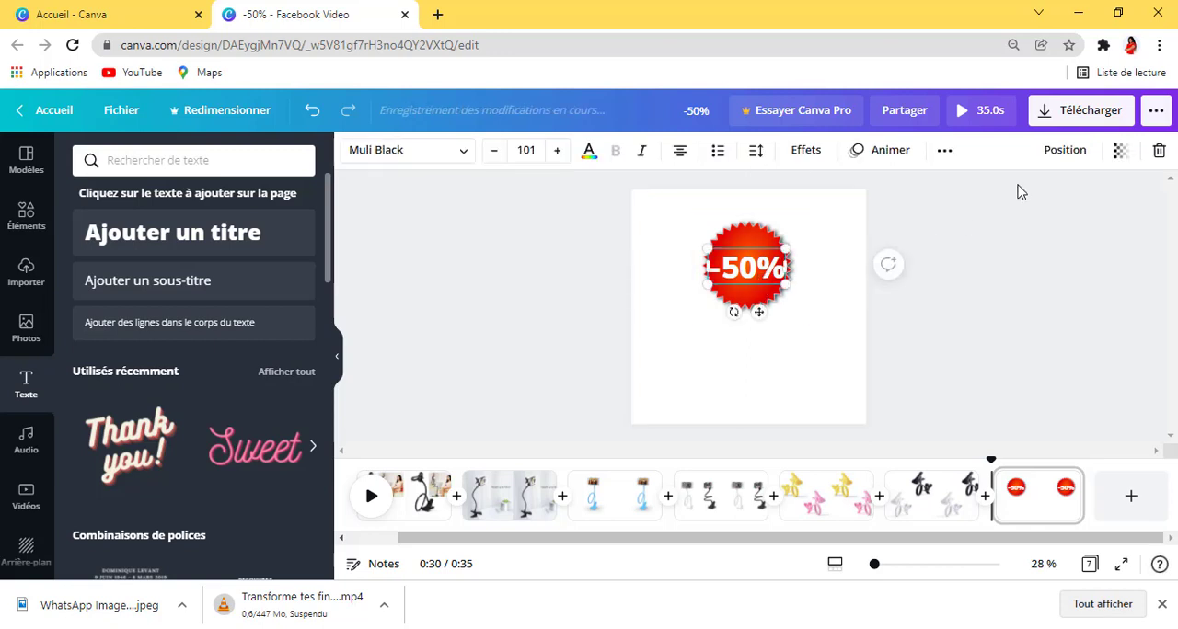
Step: Duplicate the white "-50%" text and move the copy onto the blank area below the red badge
click(944, 151)
click(937, 188)
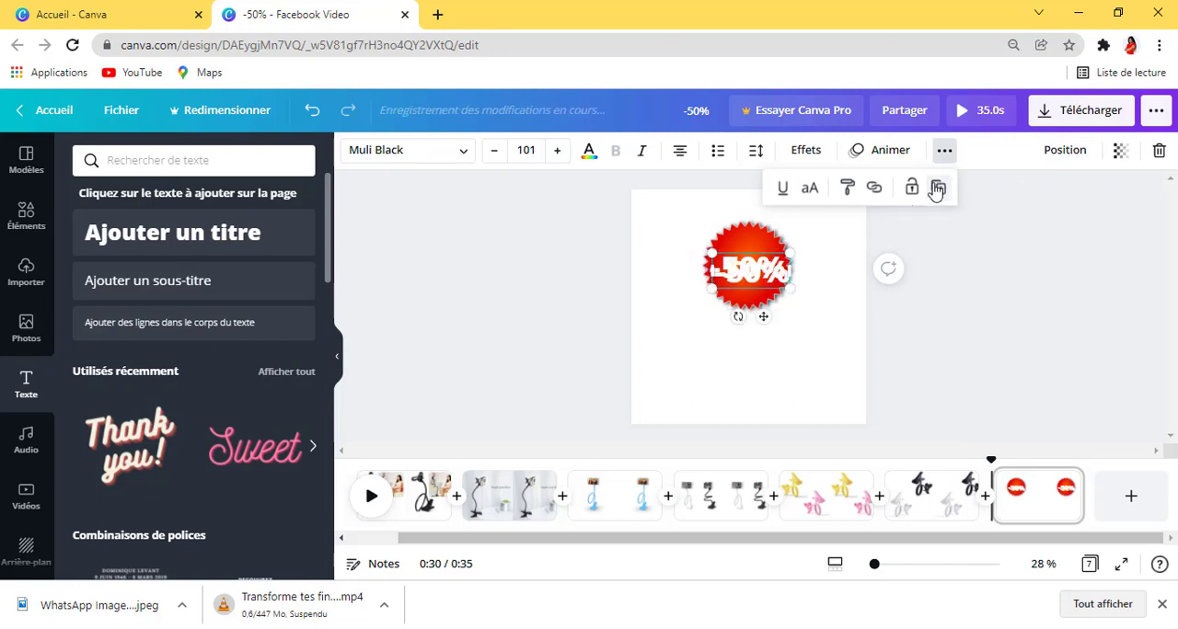
drag(763, 317, 747, 395)
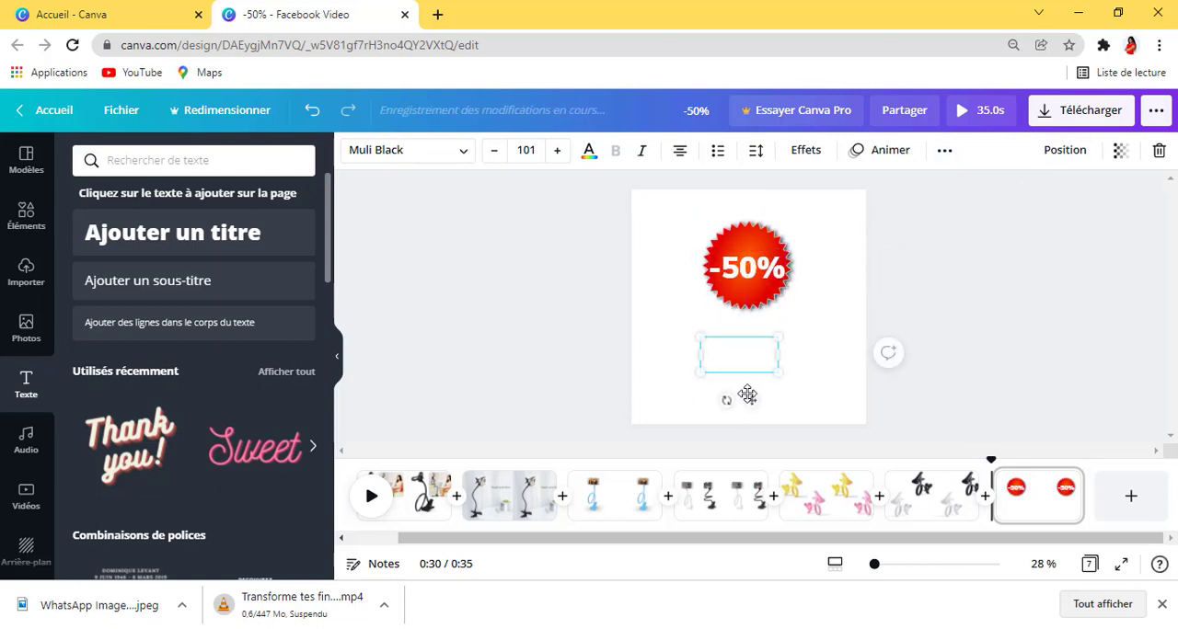
Step: Change the colour of the copied "-50%" text below the badge to the document's dark navy
double_click(757, 354)
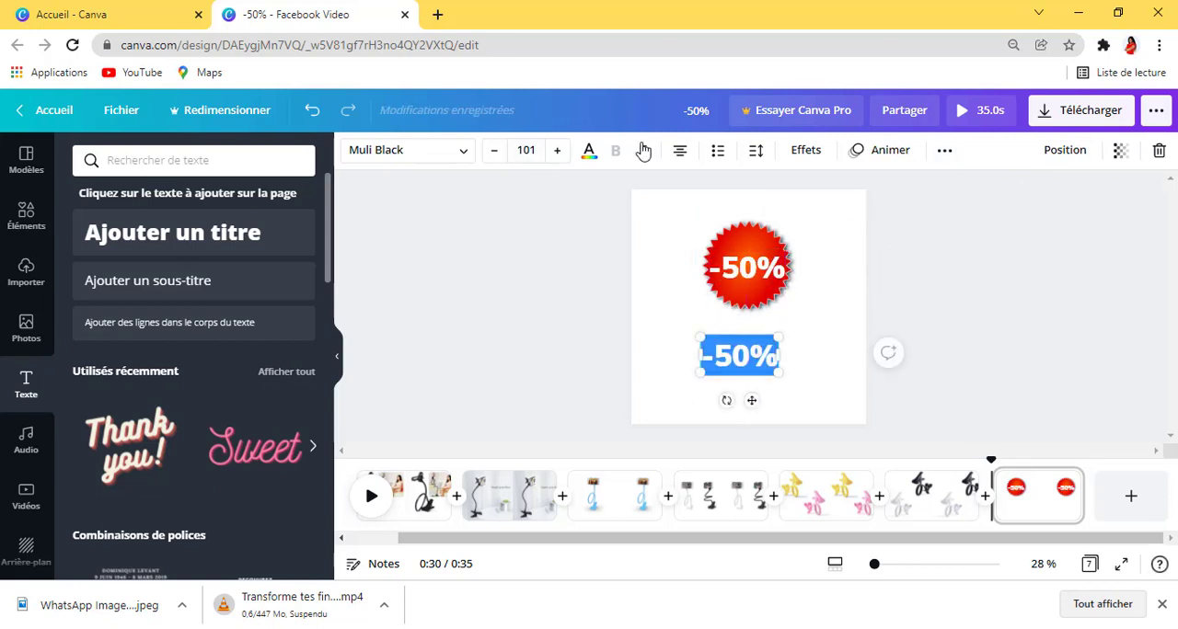
click(594, 156)
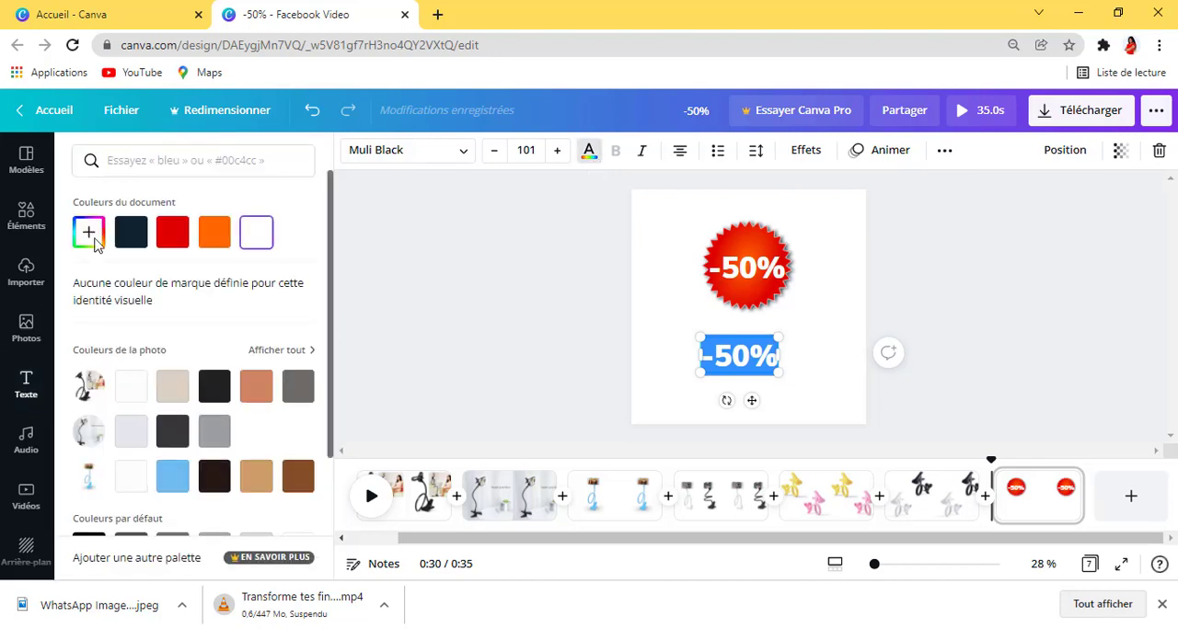
click(129, 233)
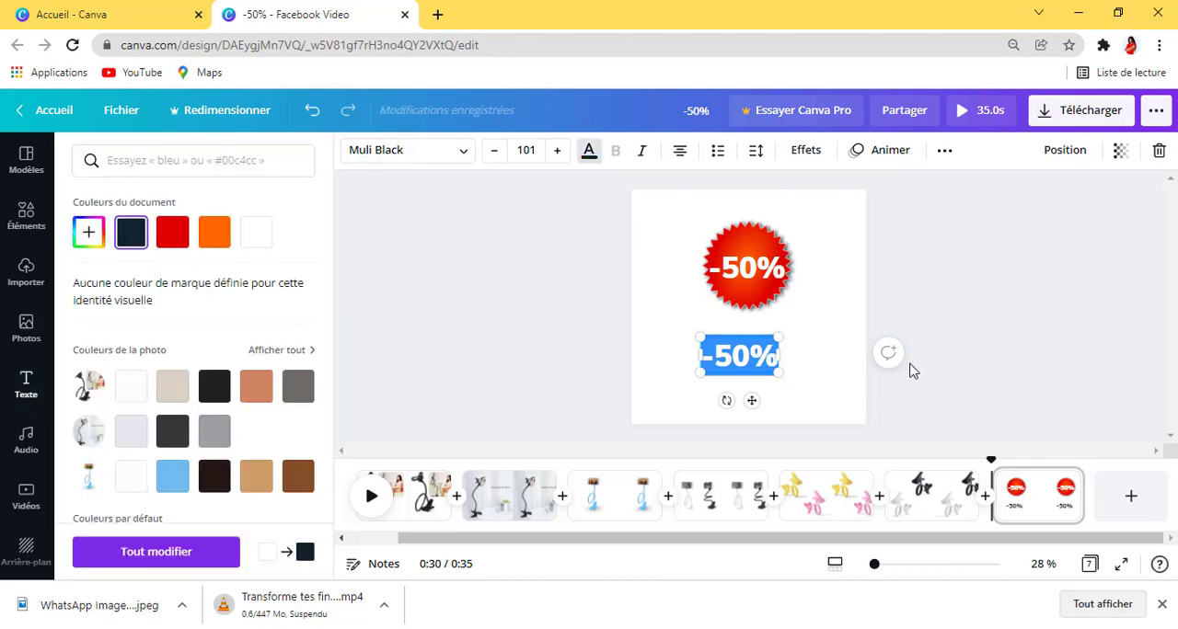
click(786, 350)
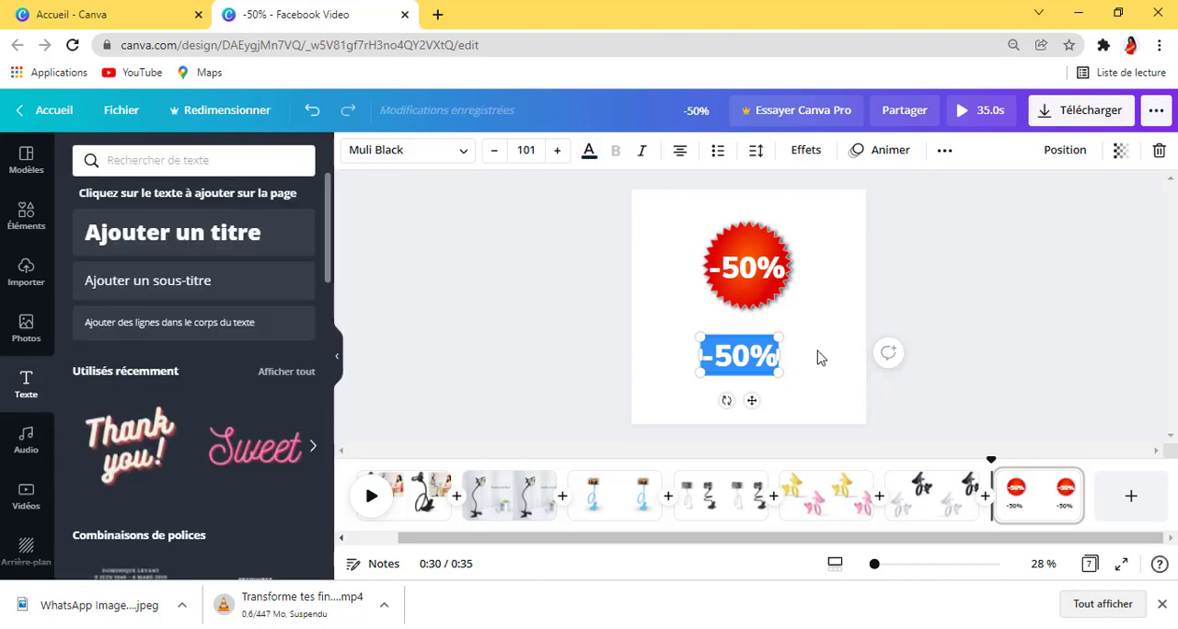
click(818, 358)
Step: Replace the copied text below the badge with "Valable uniquement aujourd'hui"
triple_click(769, 354)
text(V)
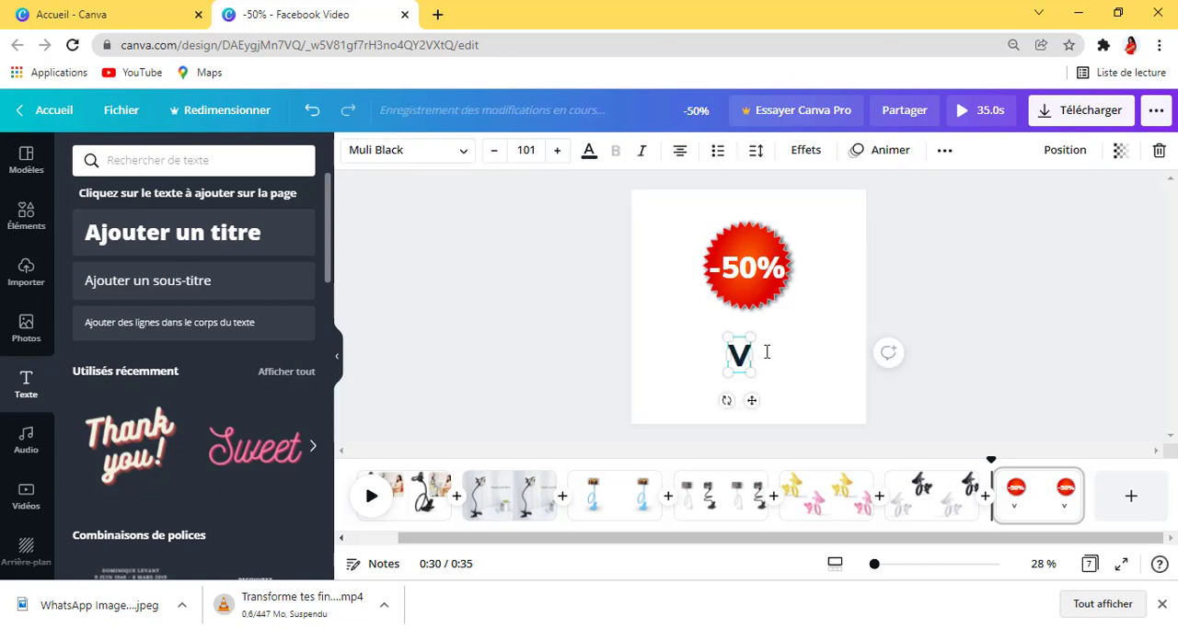
text(a)
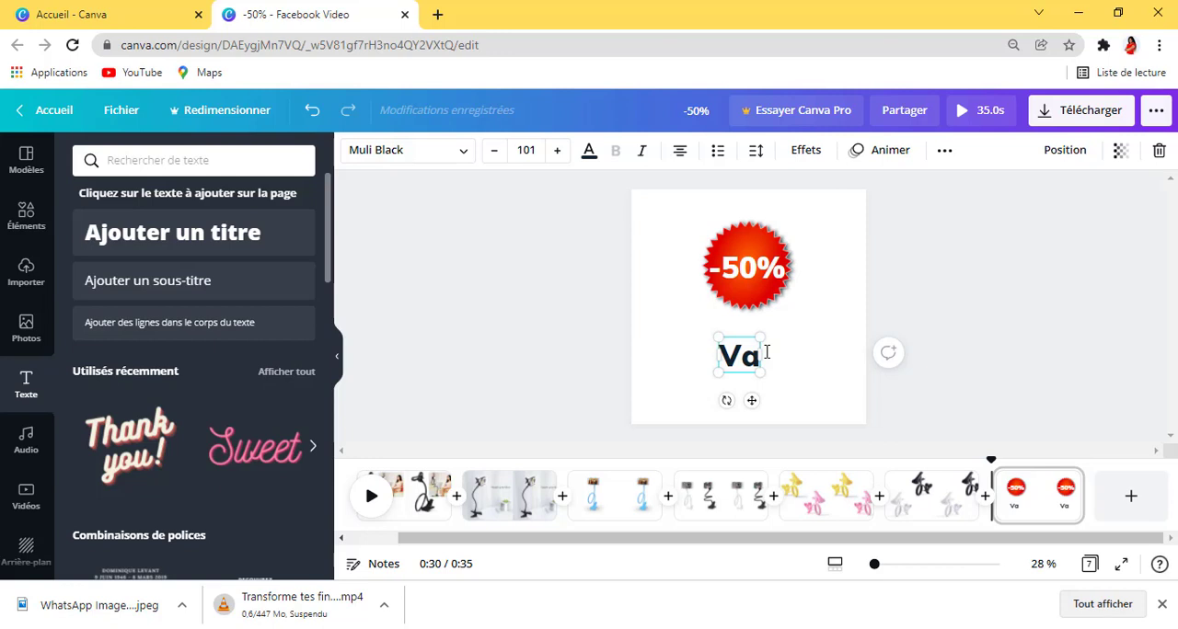
text(lab)
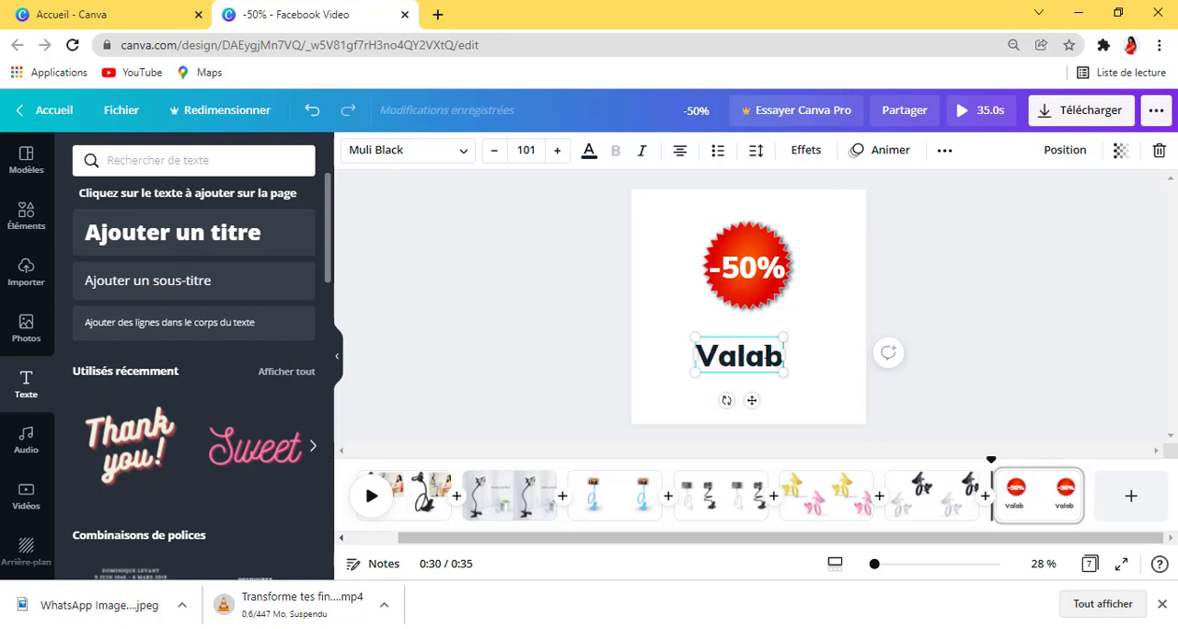
text(le unique)
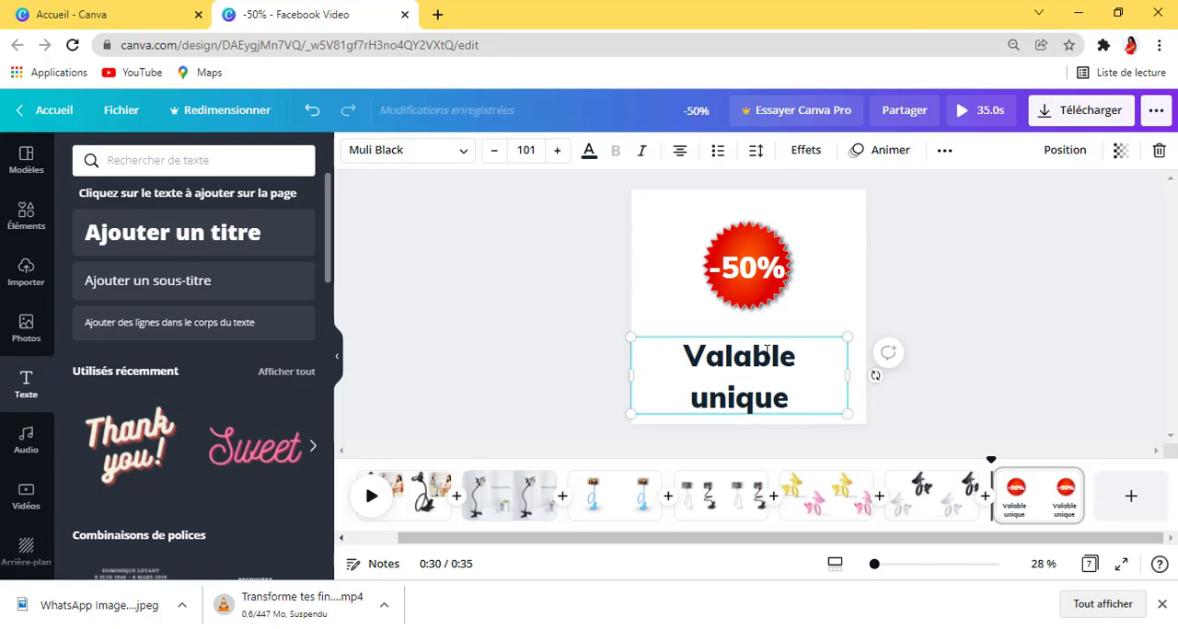
text(mentg)
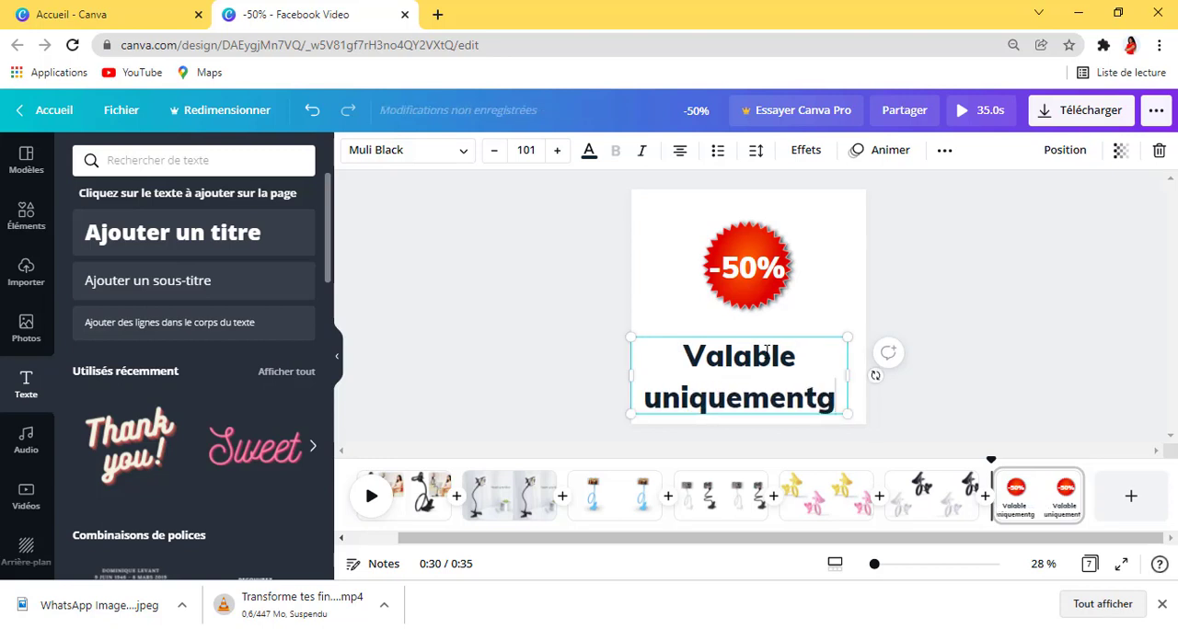
key(BackSpace)
key(BackSpace)
text(au)
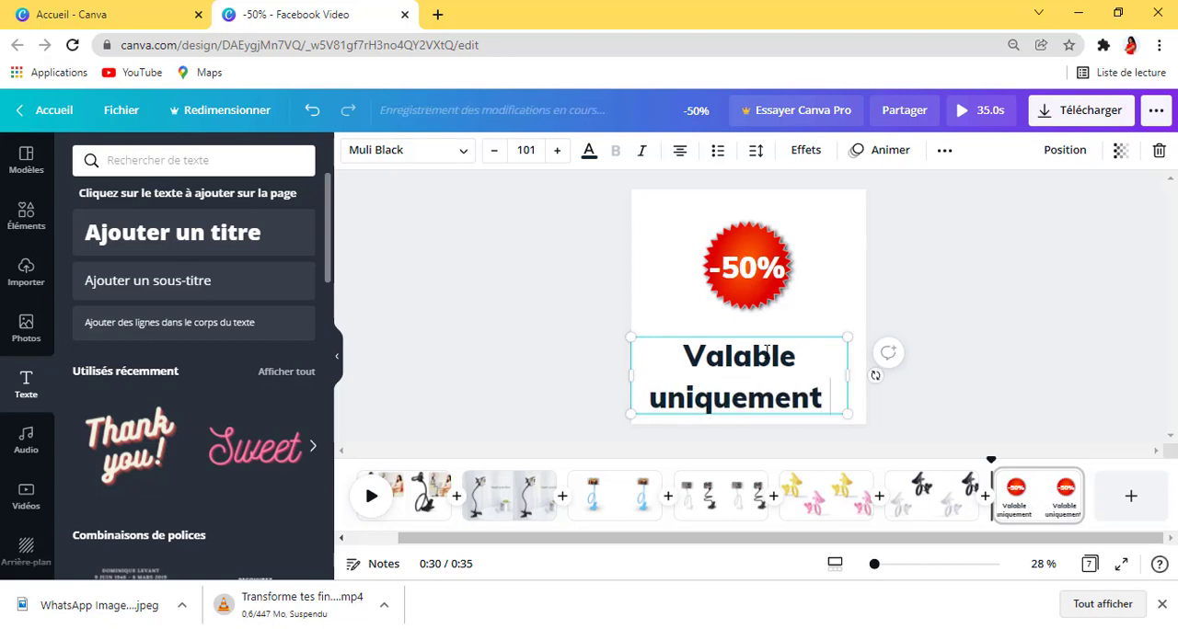
text(jou)
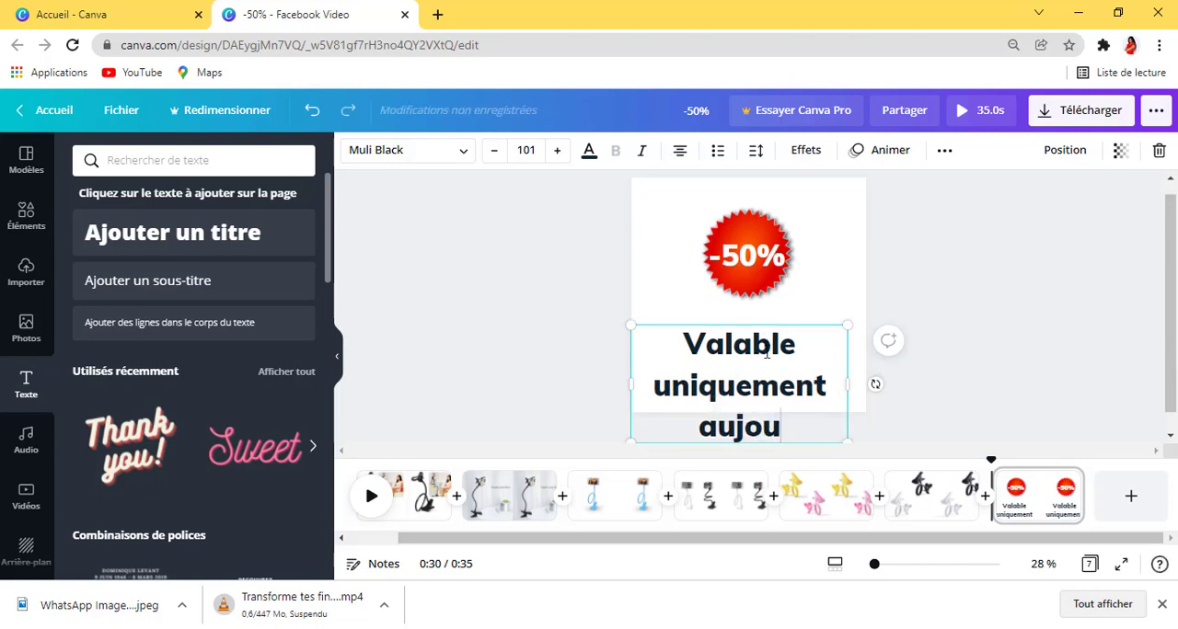
text(rd')
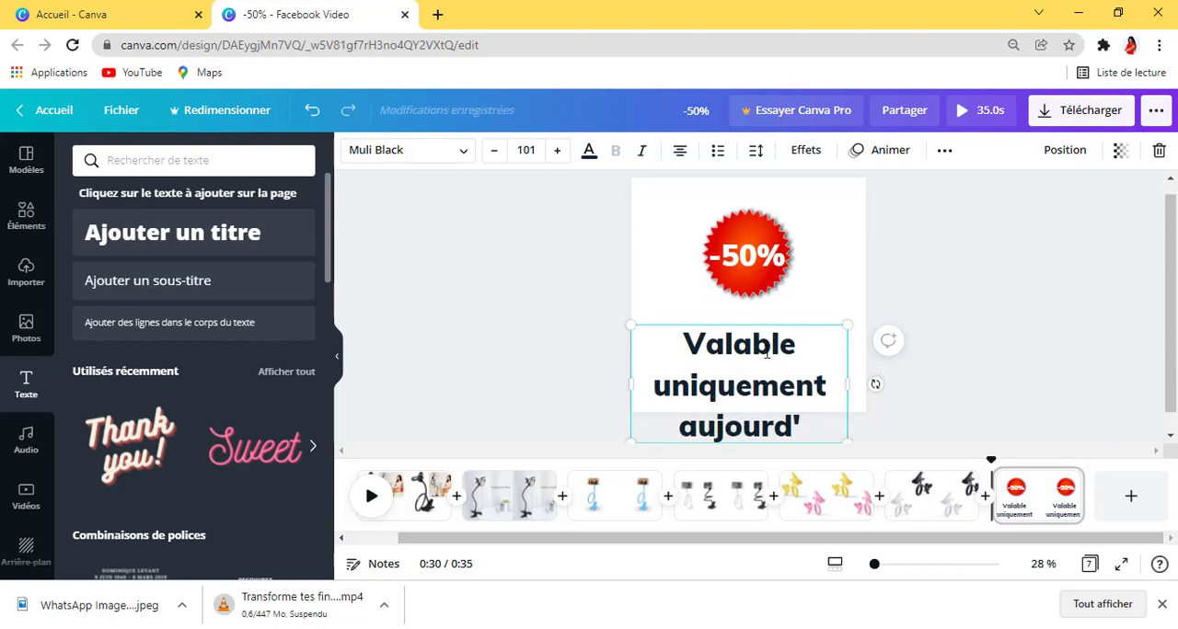
text(hui)
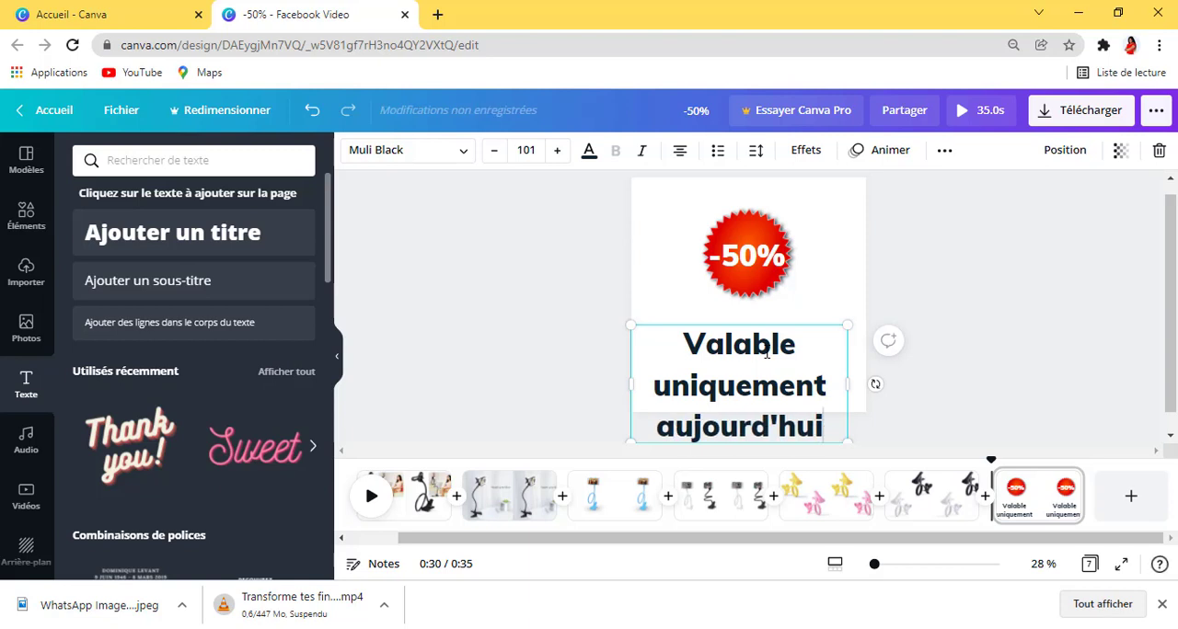
Step: Reduce the font size of the whole "Valable uniquement aujourd'hui" caption to 48
triple_click(781, 374)
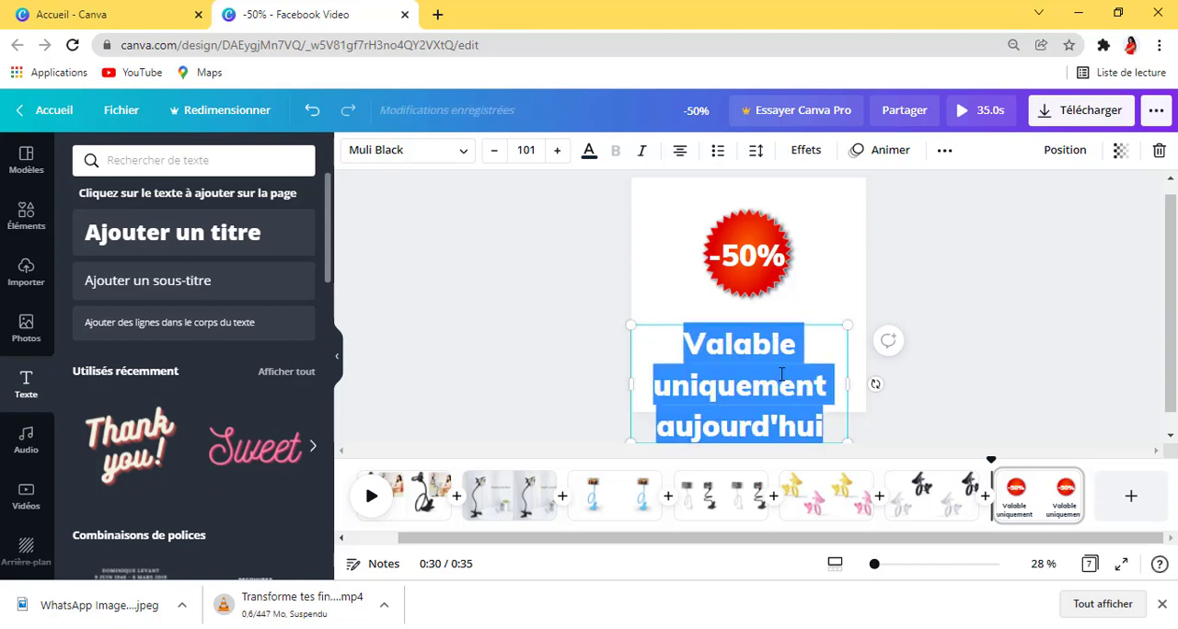
click(502, 160)
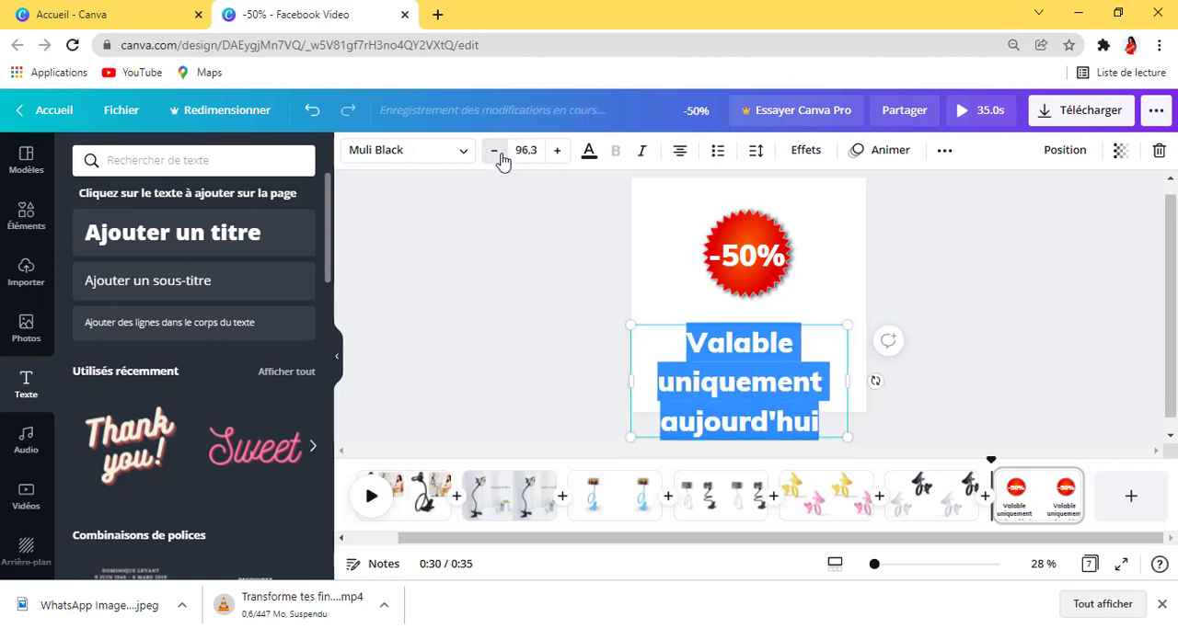
click(503, 161)
click(502, 160)
click(503, 161)
click(505, 160)
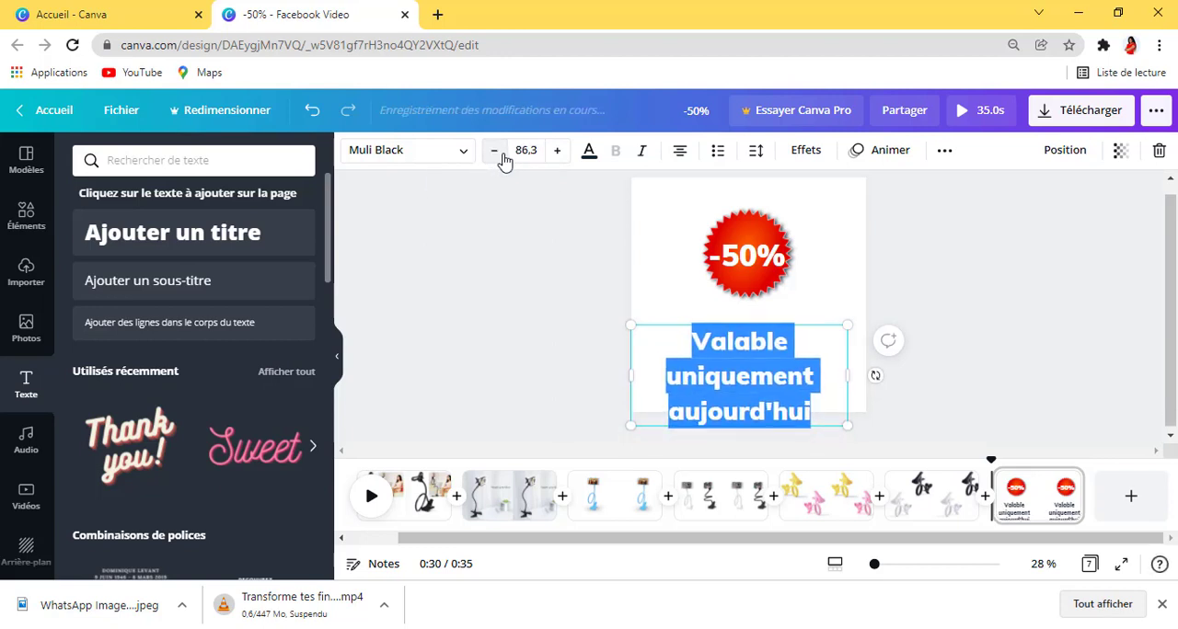
click(539, 147)
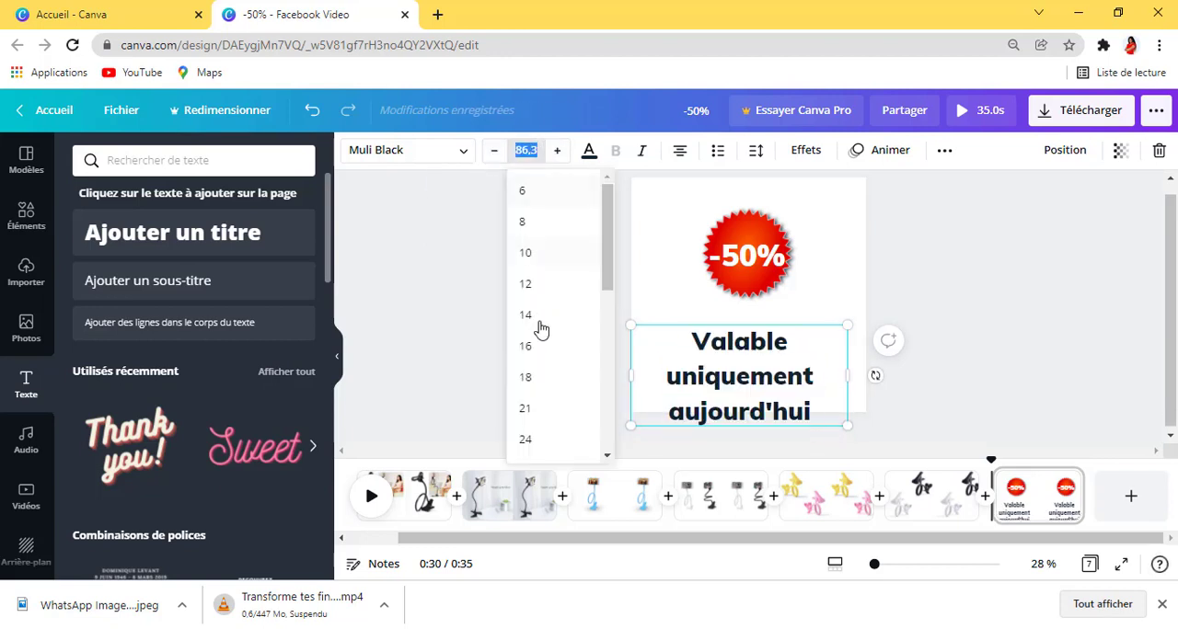
scroll(541, 330, down, 3)
scroll(543, 322, down, 3)
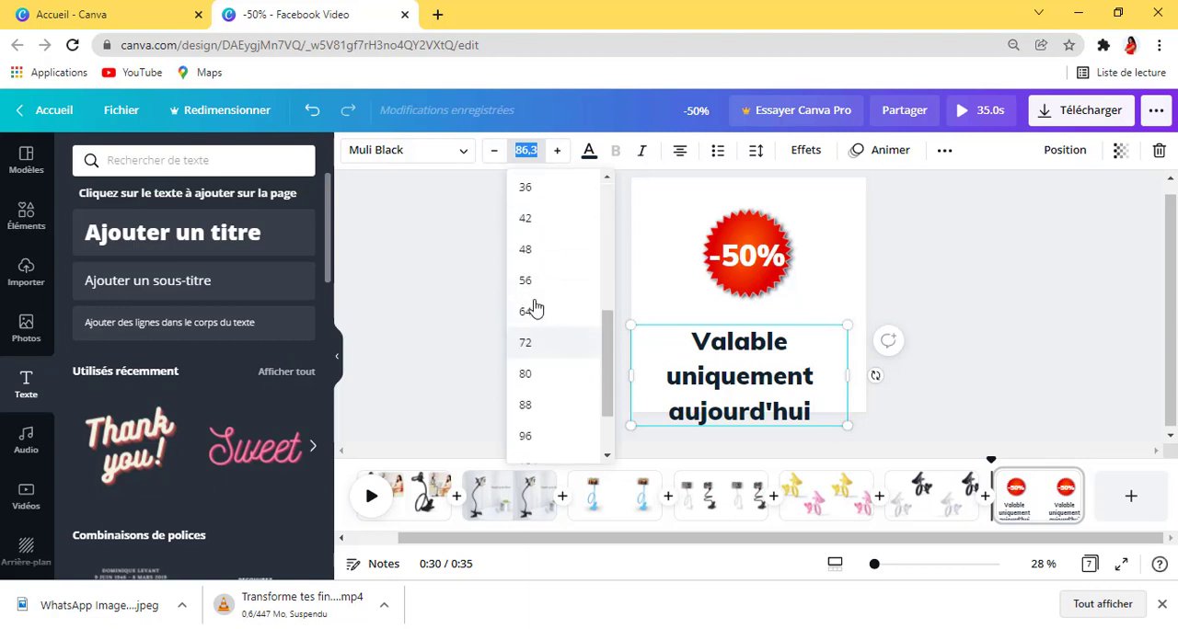
click(527, 246)
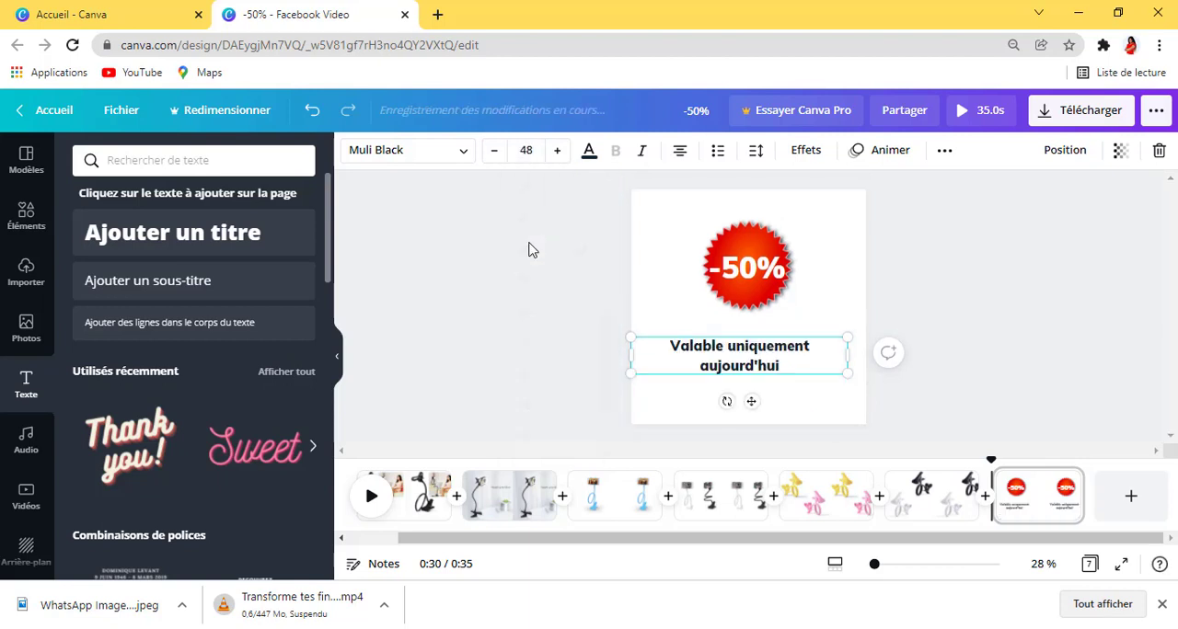
Step: Set the font size of the "Valable uniquement aujourd'hui" caption to 60
click(556, 153)
click(558, 152)
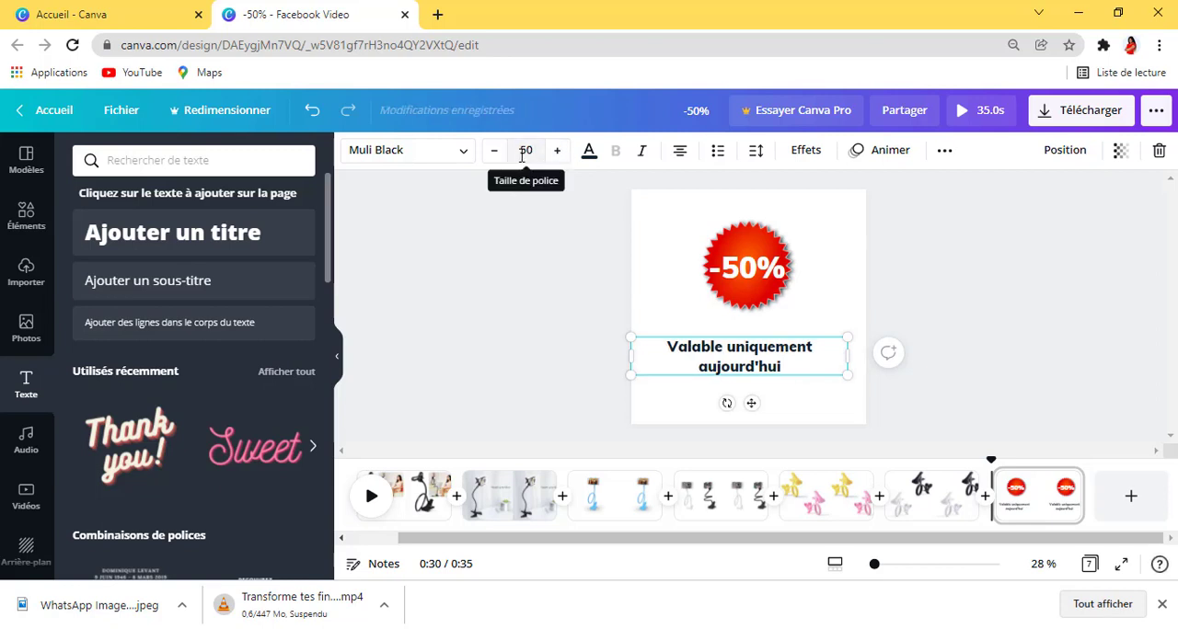
click(531, 153)
scroll(543, 349, down, 3)
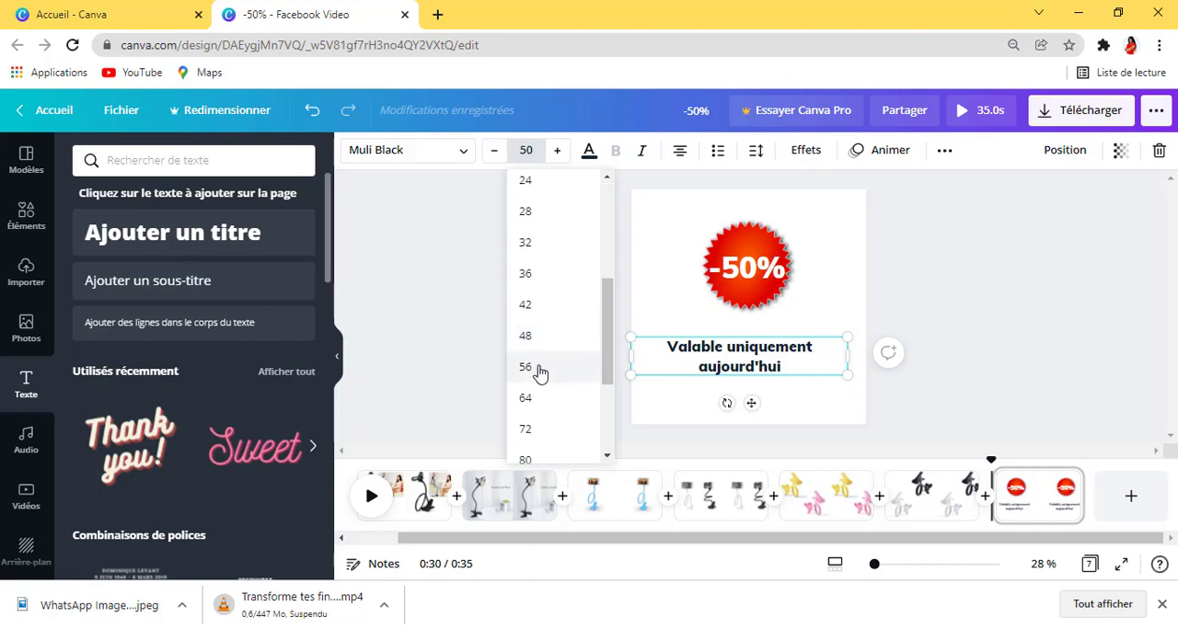
click(540, 368)
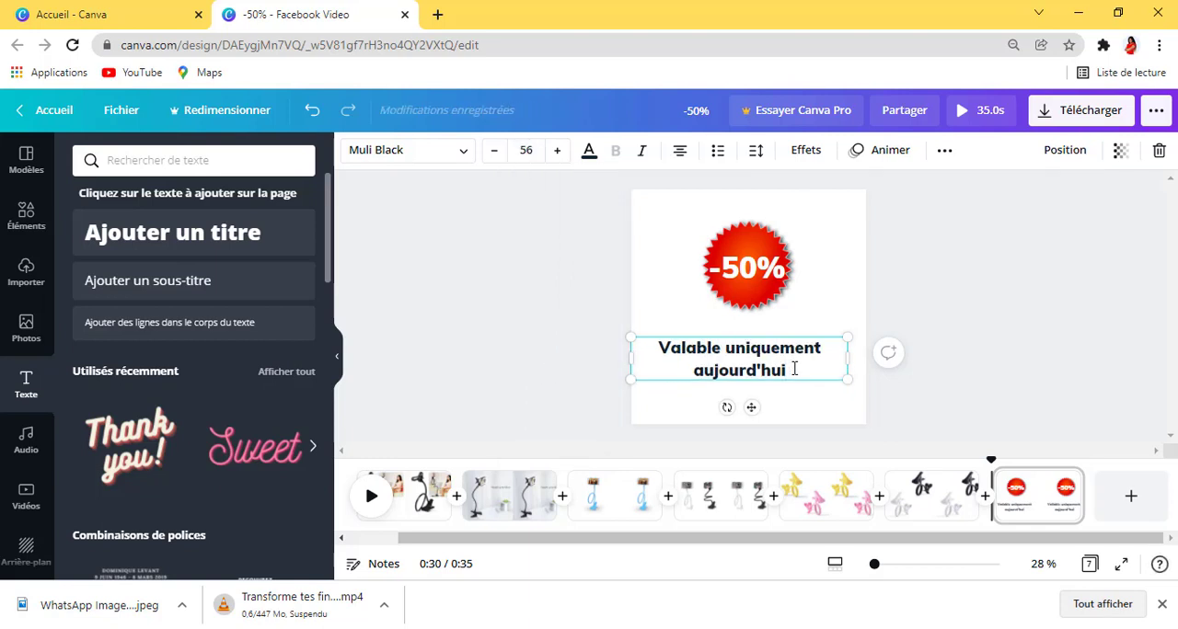
click(555, 149)
click(555, 150)
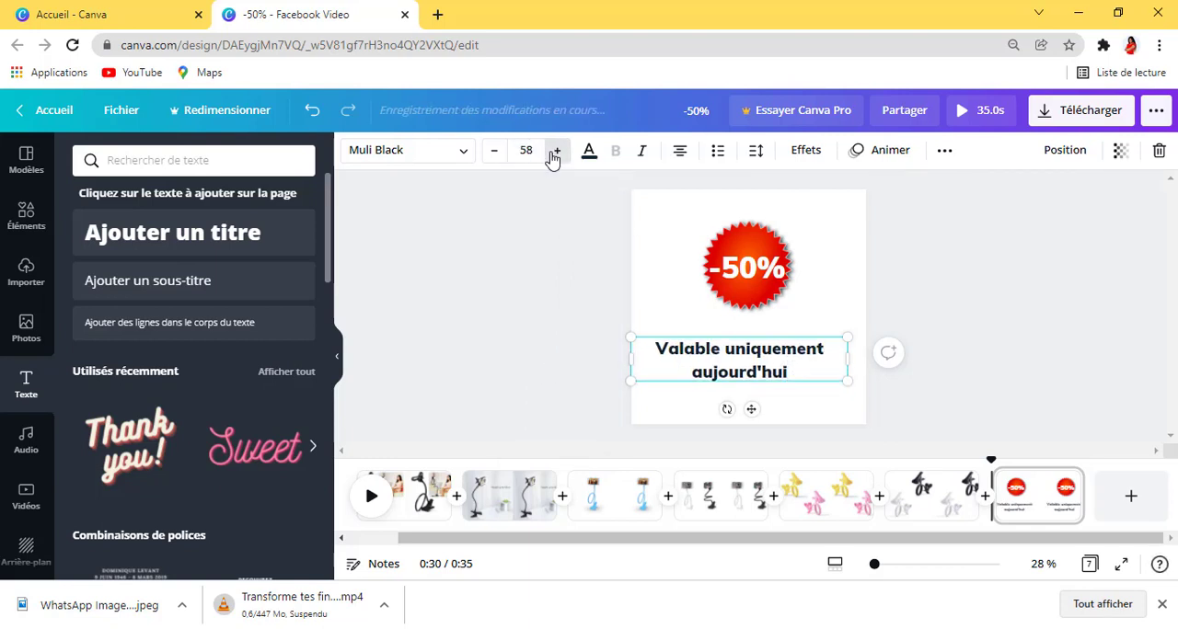
click(555, 150)
click(555, 150)
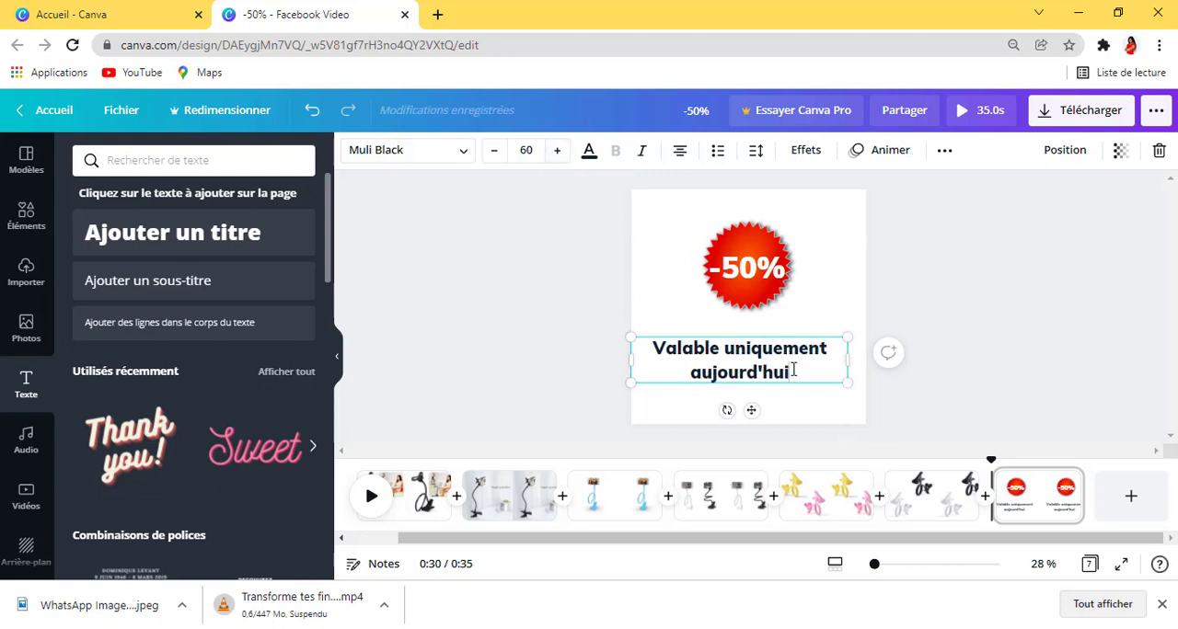
Step: Add "!!!" to the end of the caption and enlarge its font size to 66
text(!)
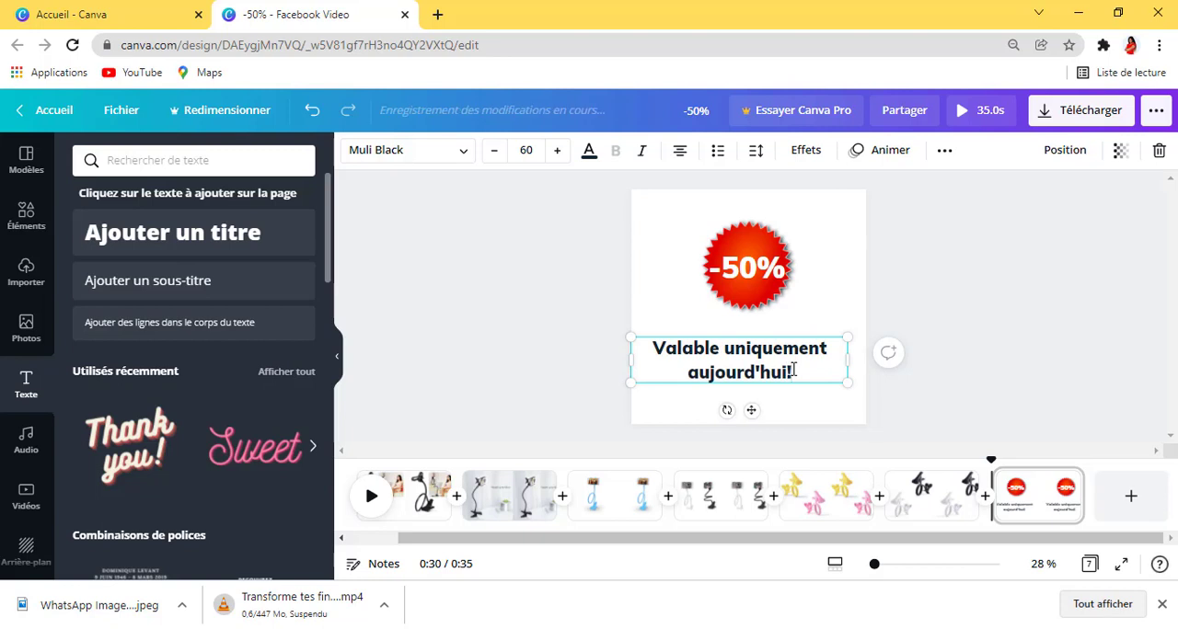
text(!!)
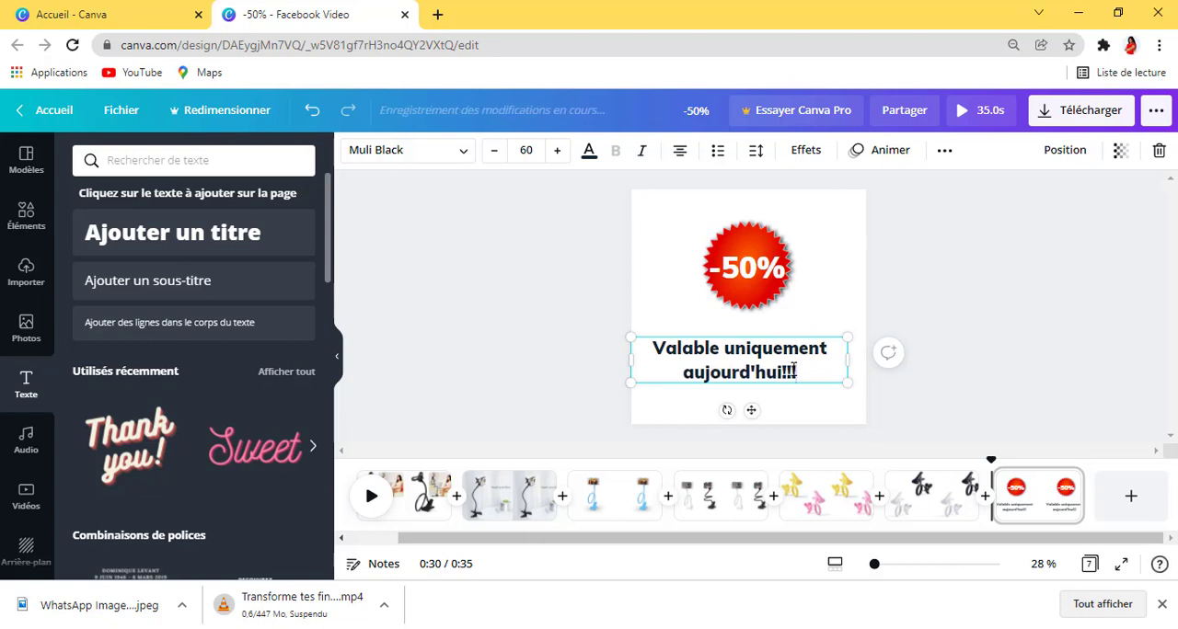
click(557, 150)
click(557, 150)
click(556, 150)
click(557, 150)
click(556, 150)
click(556, 150)
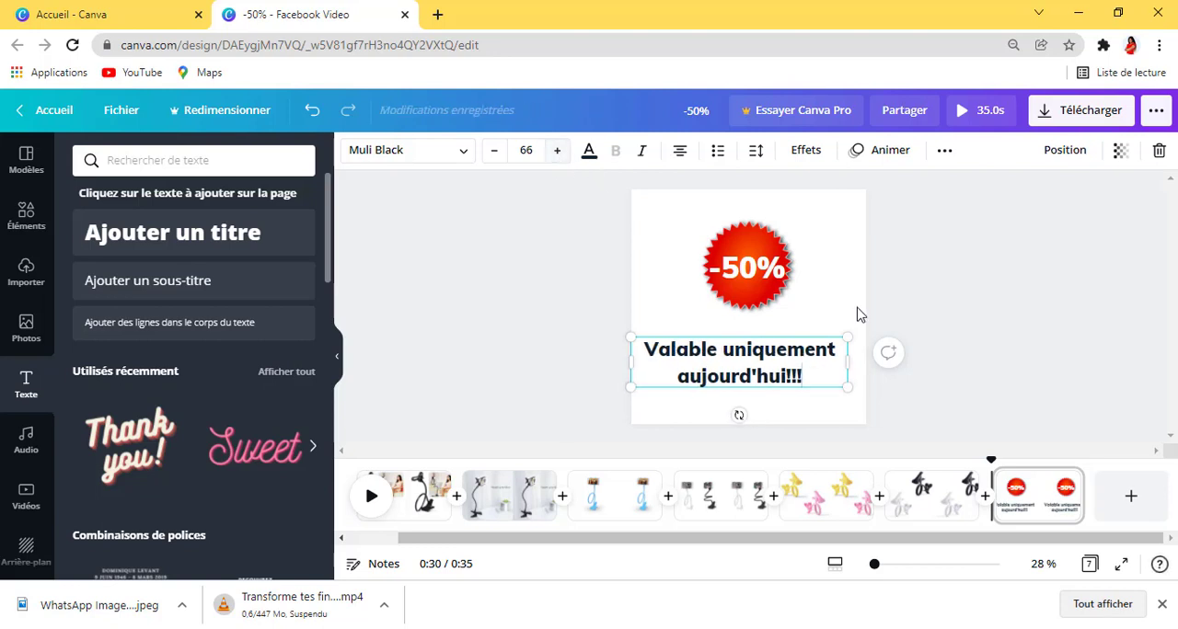
Step: Tighten the caption's line spacing to 1,19
click(756, 152)
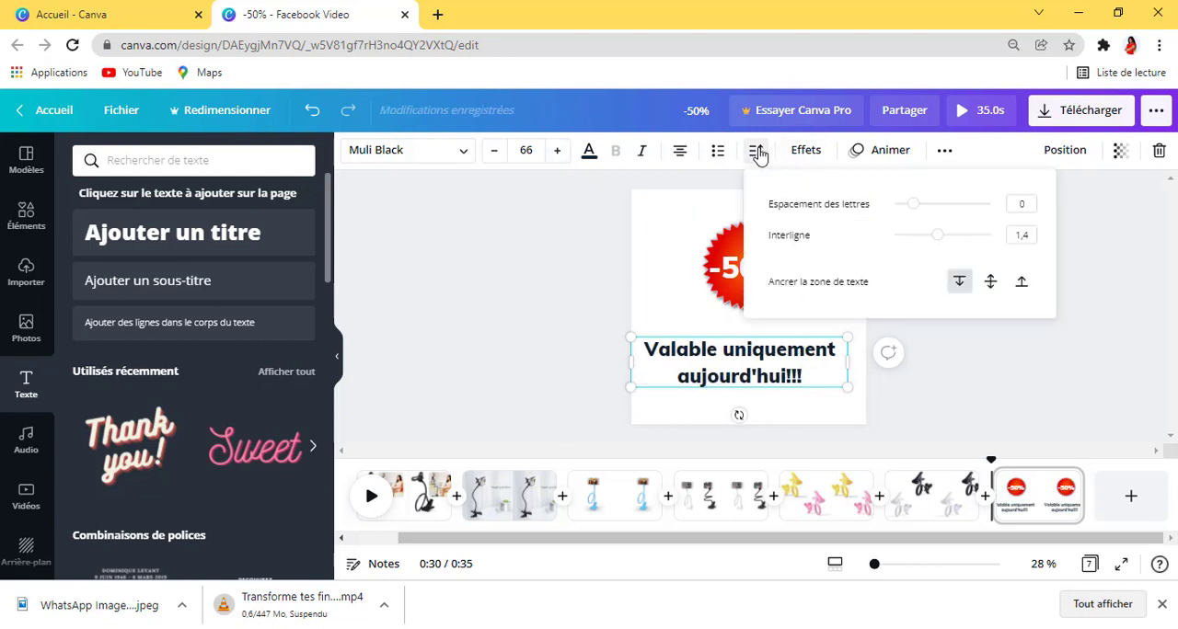
drag(942, 238, 929, 241)
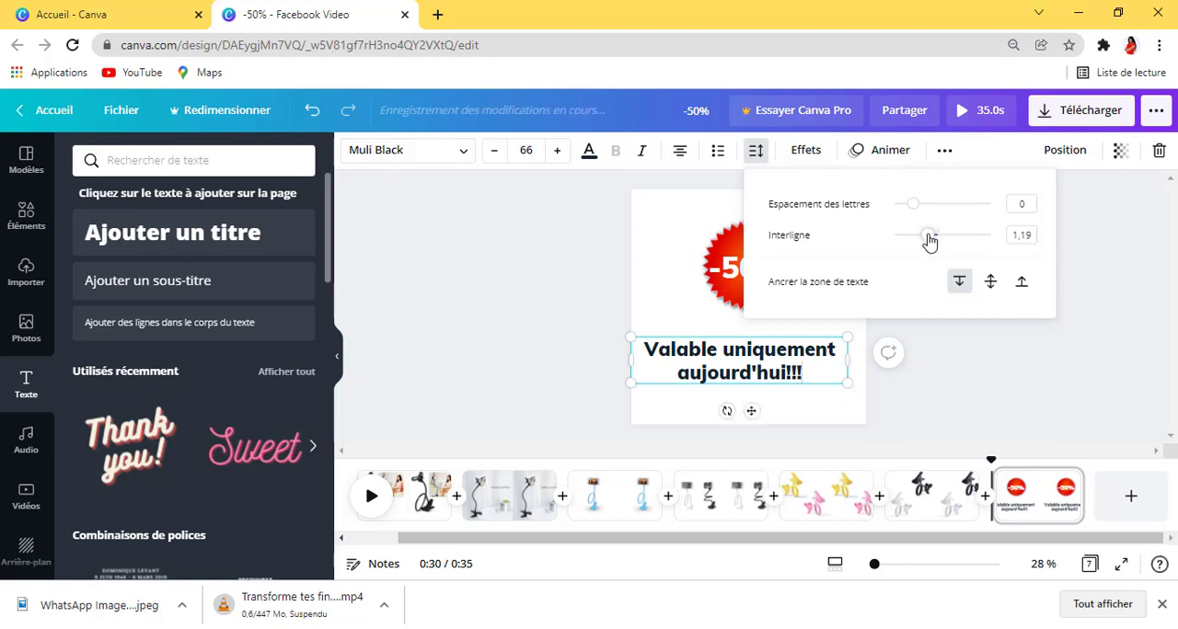
click(990, 406)
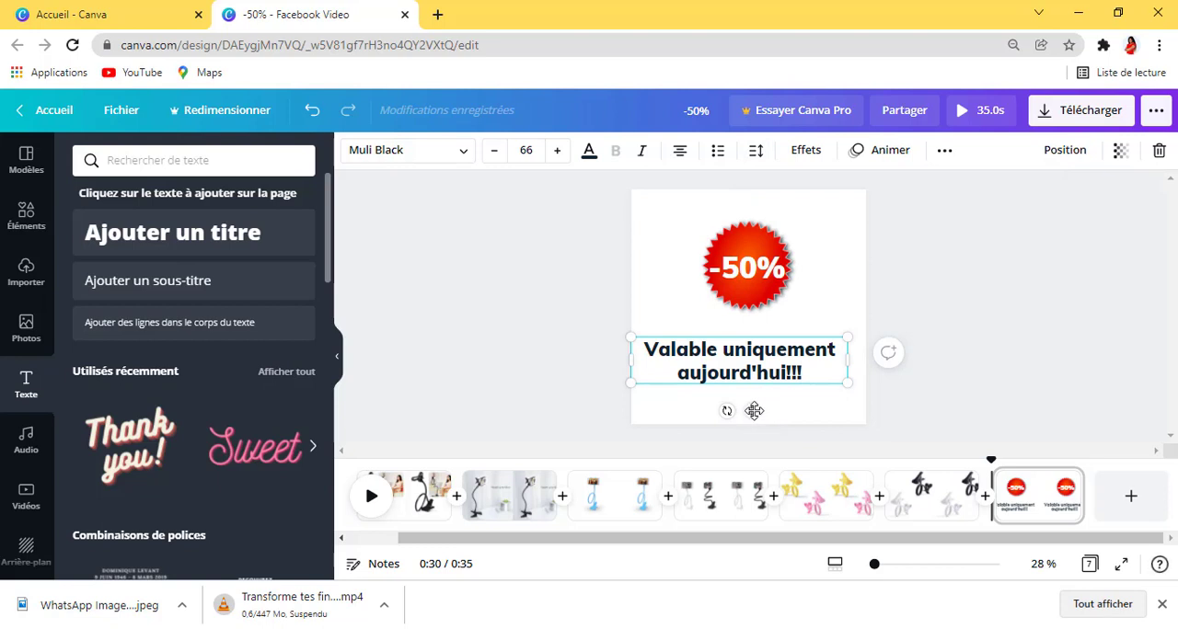
Step: Move the "Valable uniquement aujourd'hui!!!" caption slightly up and right so it sits centred beneath the red badge
drag(754, 411, 760, 405)
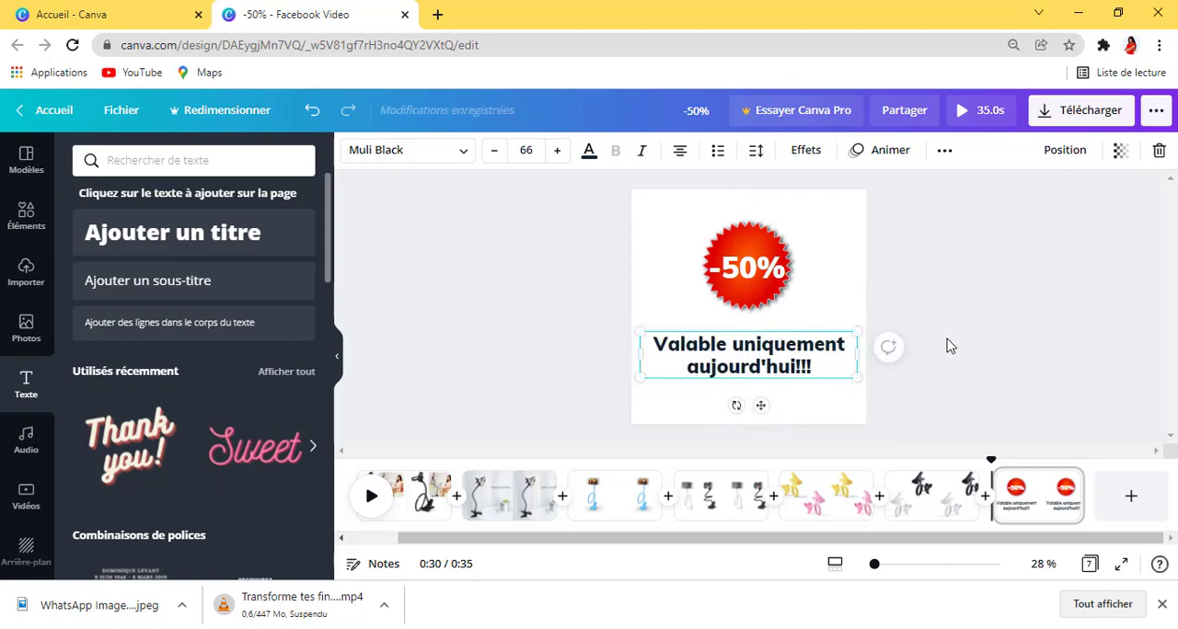
click(1008, 324)
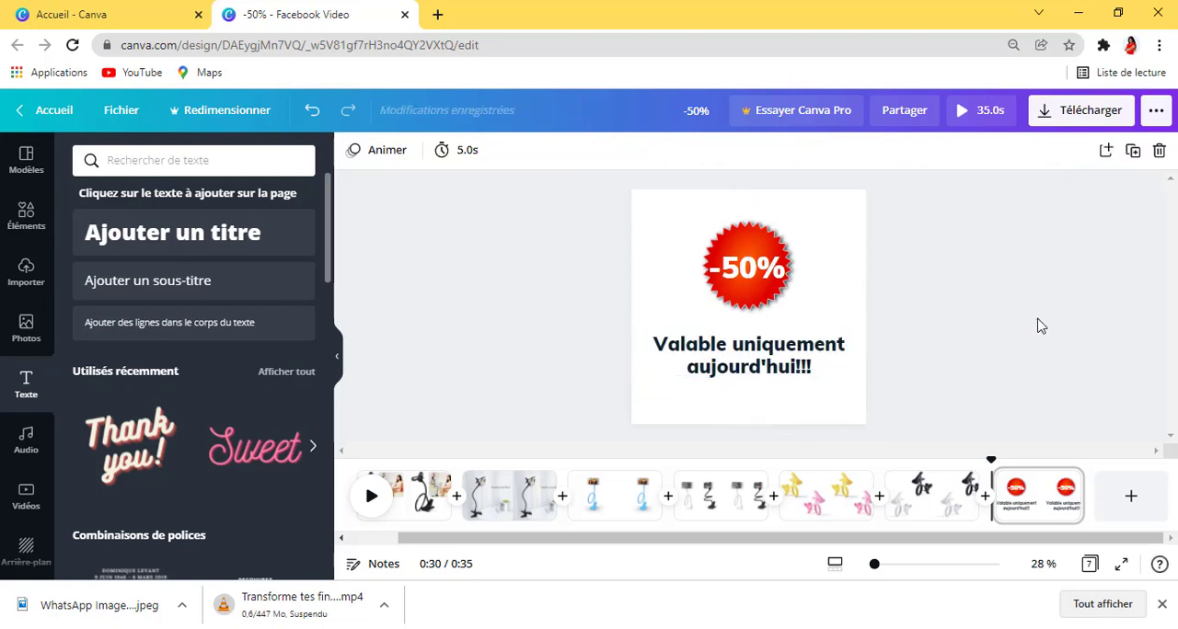
click(767, 367)
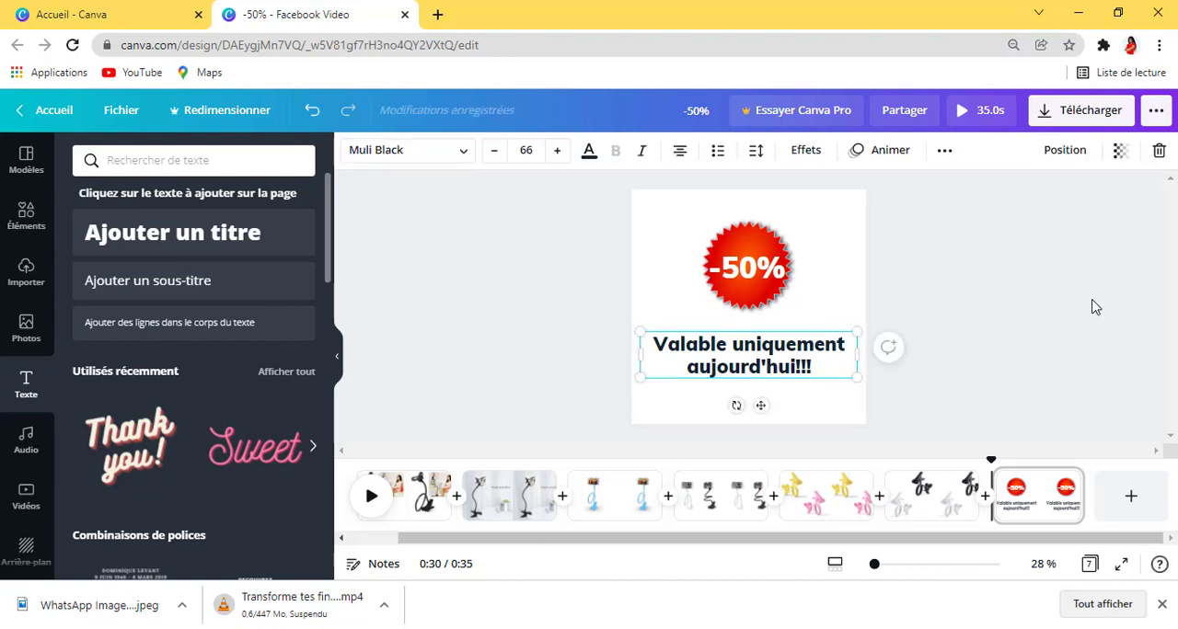
click(1006, 310)
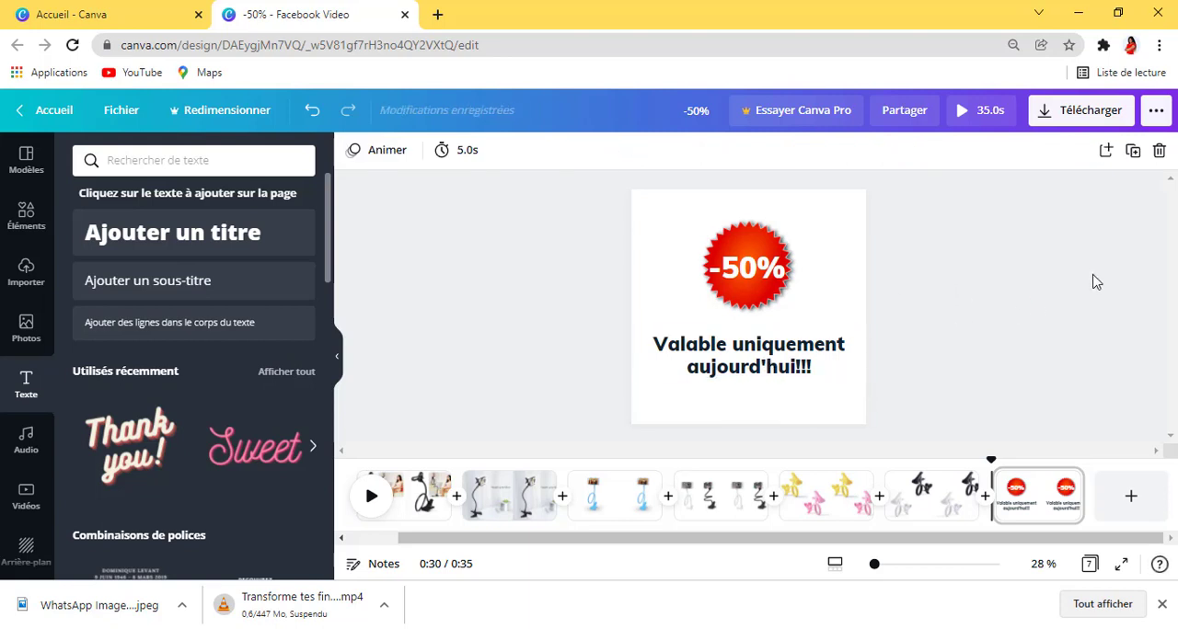
click(817, 214)
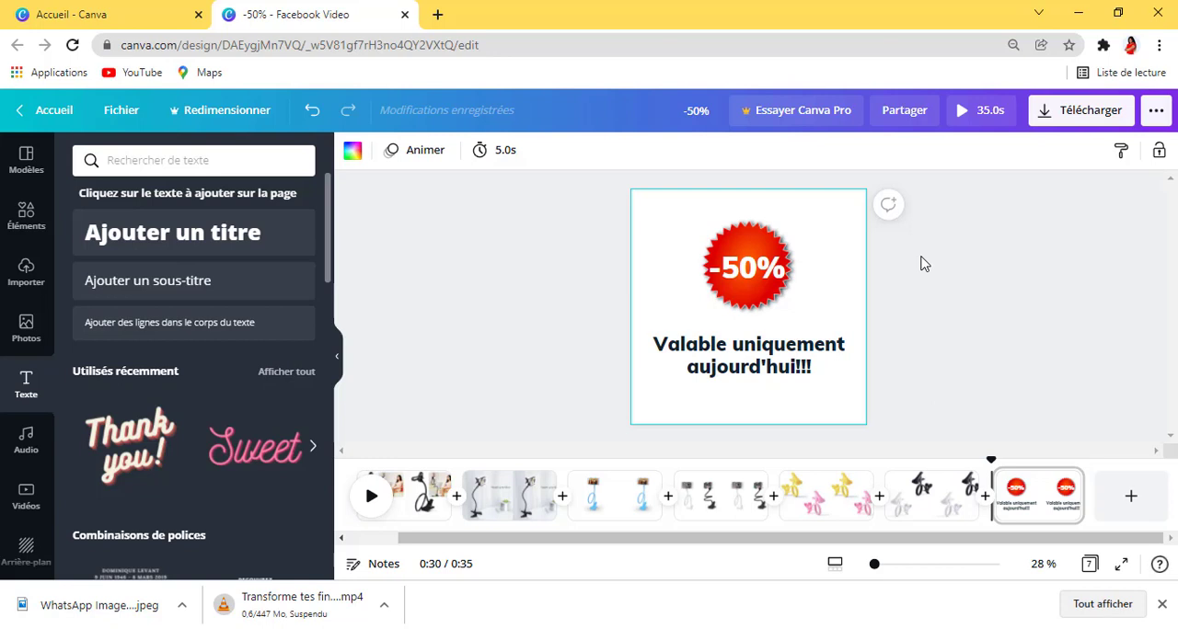
click(769, 378)
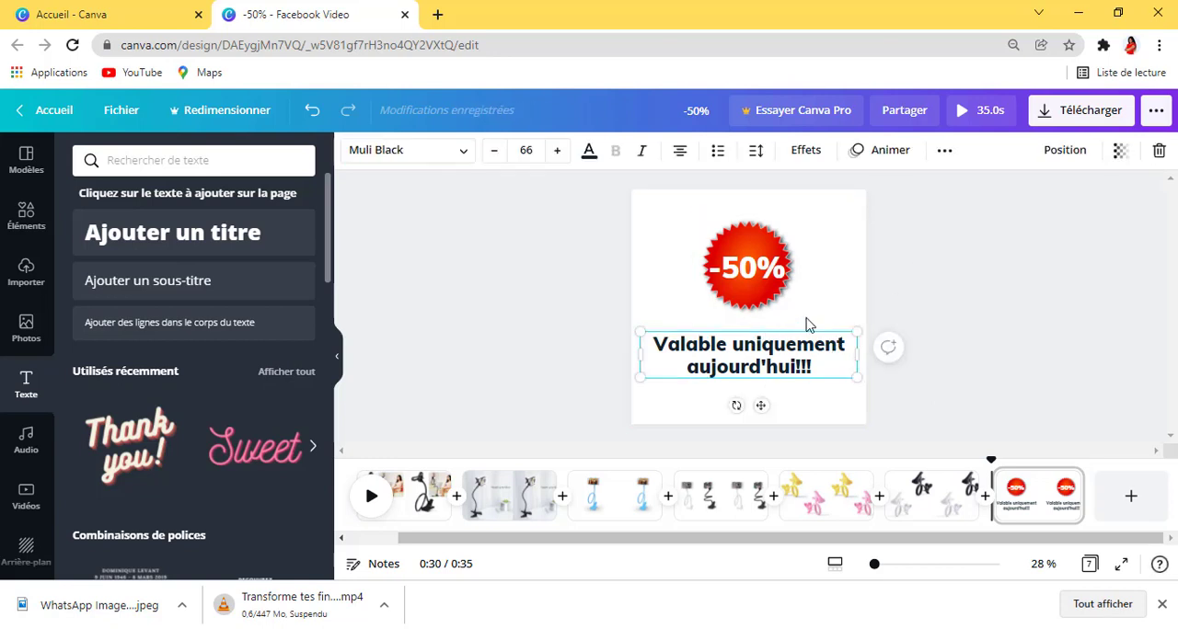
Step: Apply the Rebond text animation to the "-50%" text on the red badge
click(750, 273)
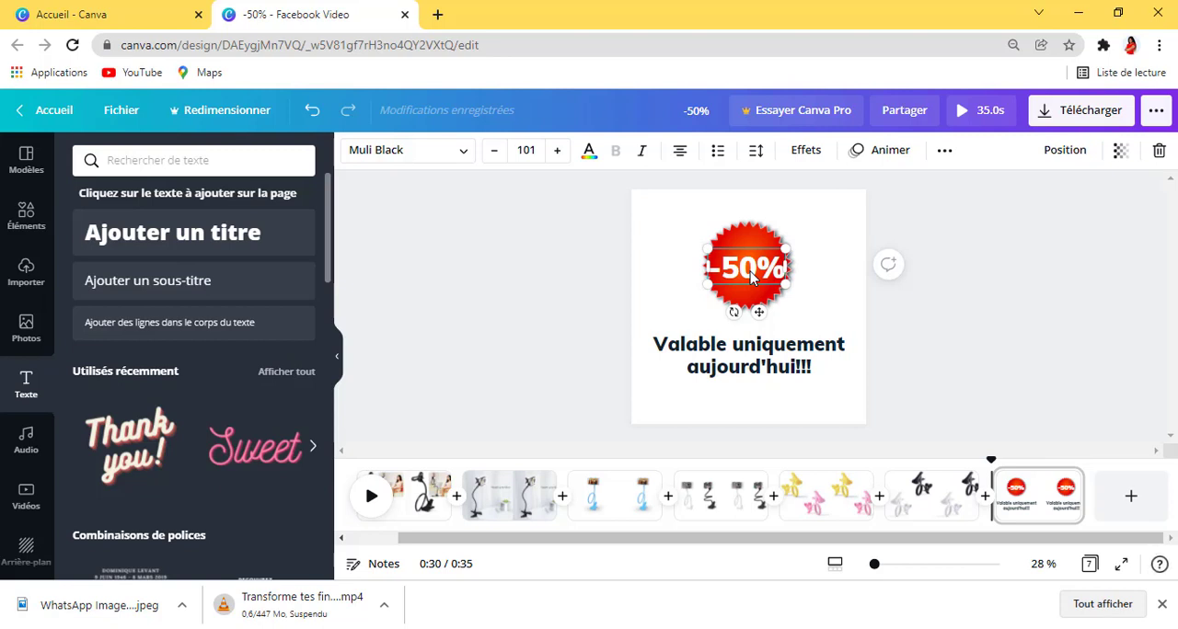
right_click(750, 272)
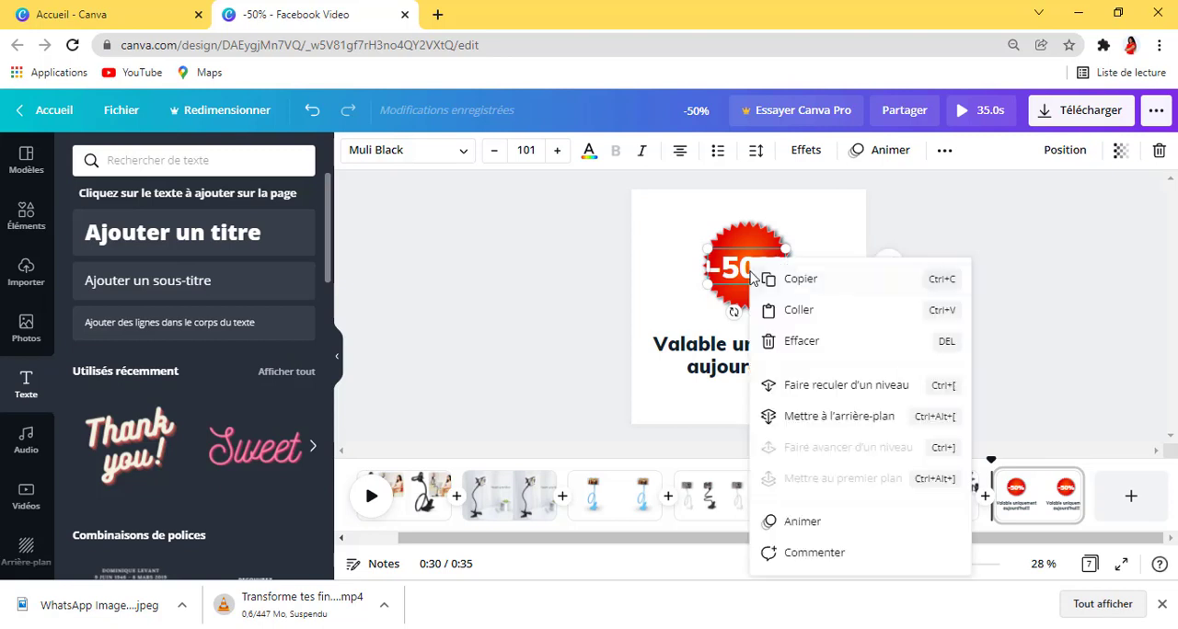
click(819, 522)
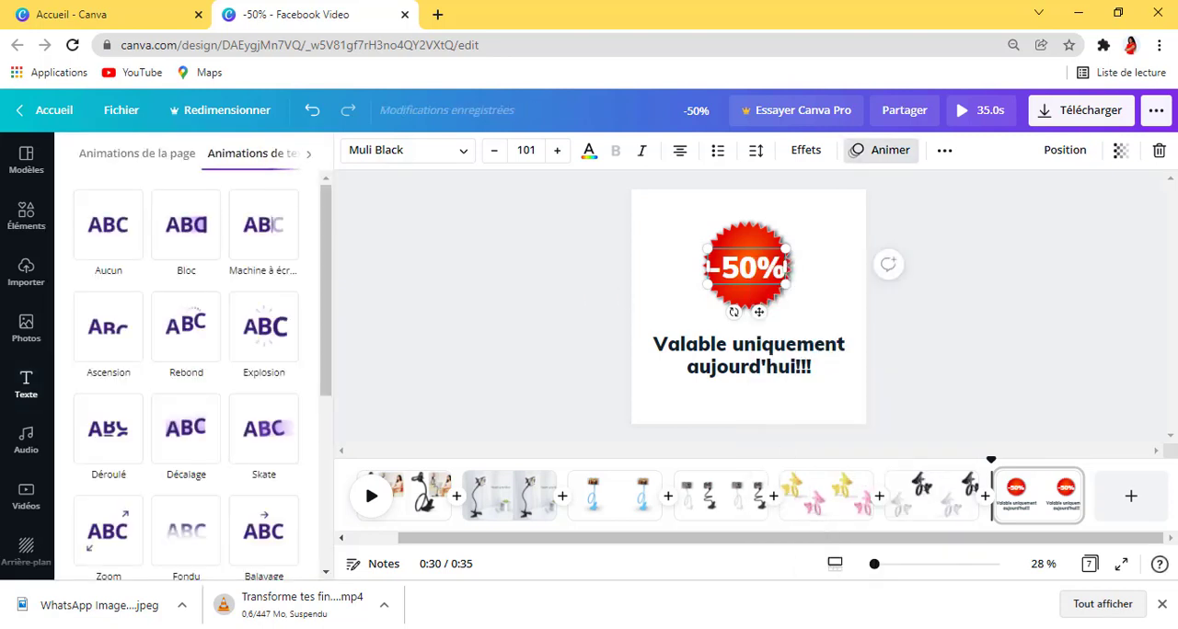
click(182, 256)
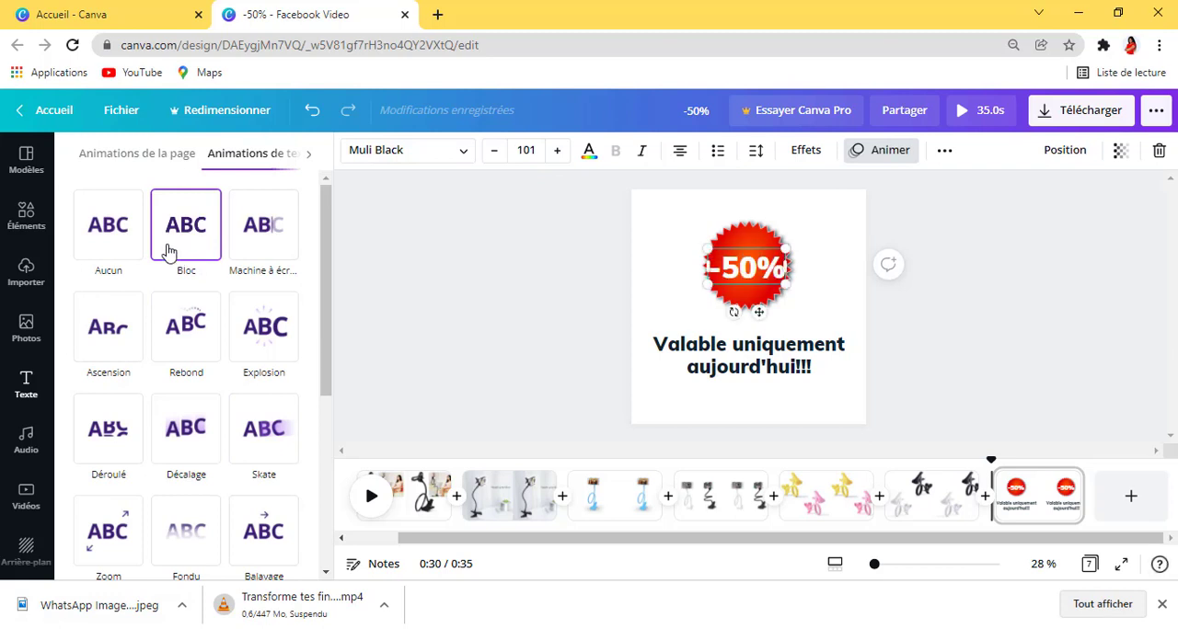
click(168, 337)
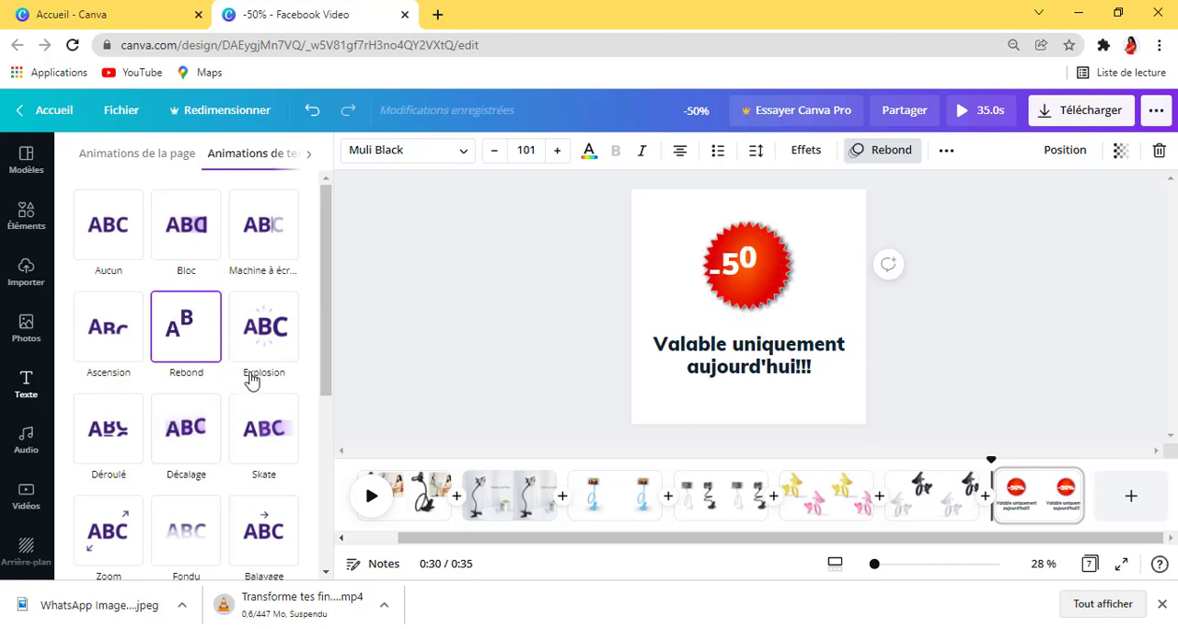
Step: Preview several text animations on the "Valable uniquement aujourd'hui!!!" caption and apply Décalage
click(686, 342)
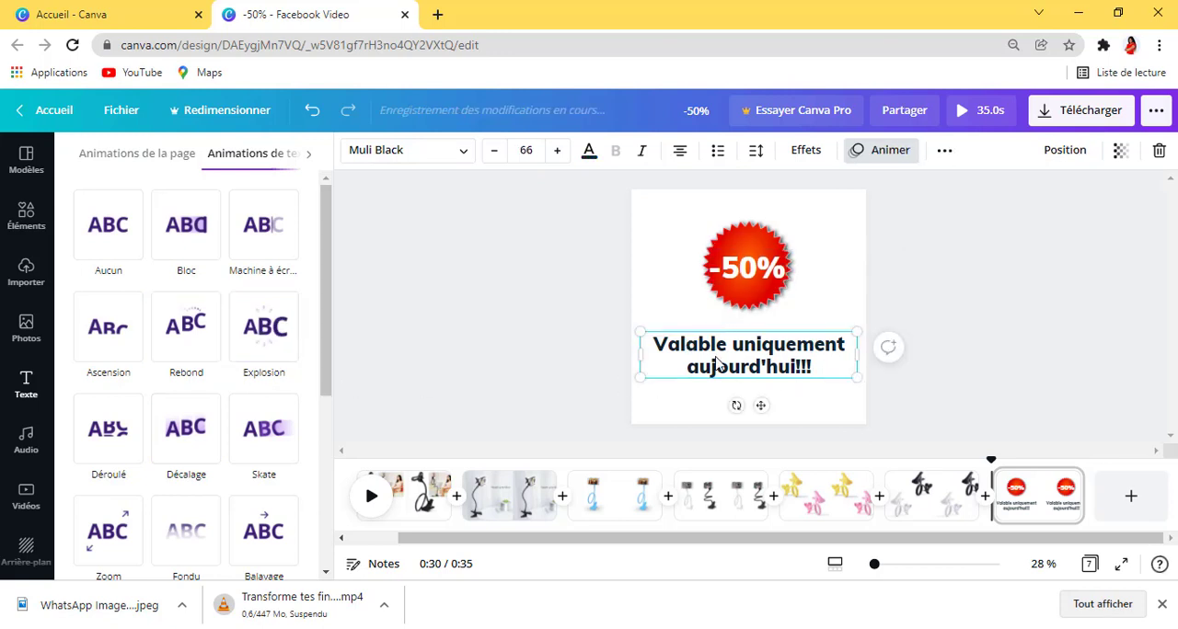
right_click(720, 360)
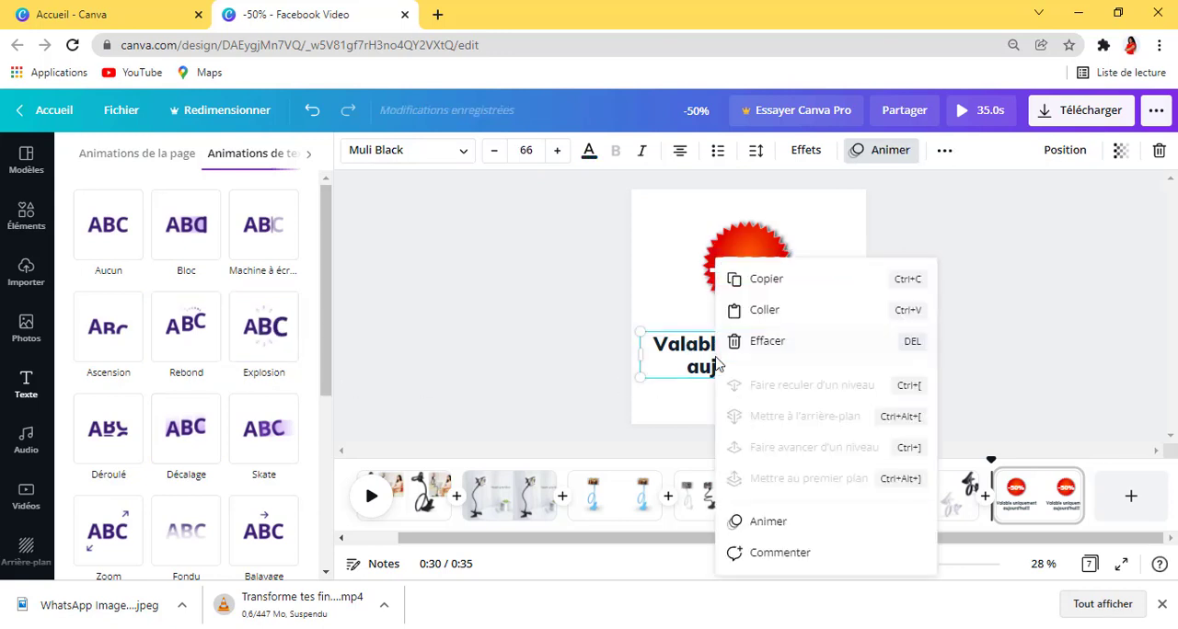
click(768, 522)
click(161, 234)
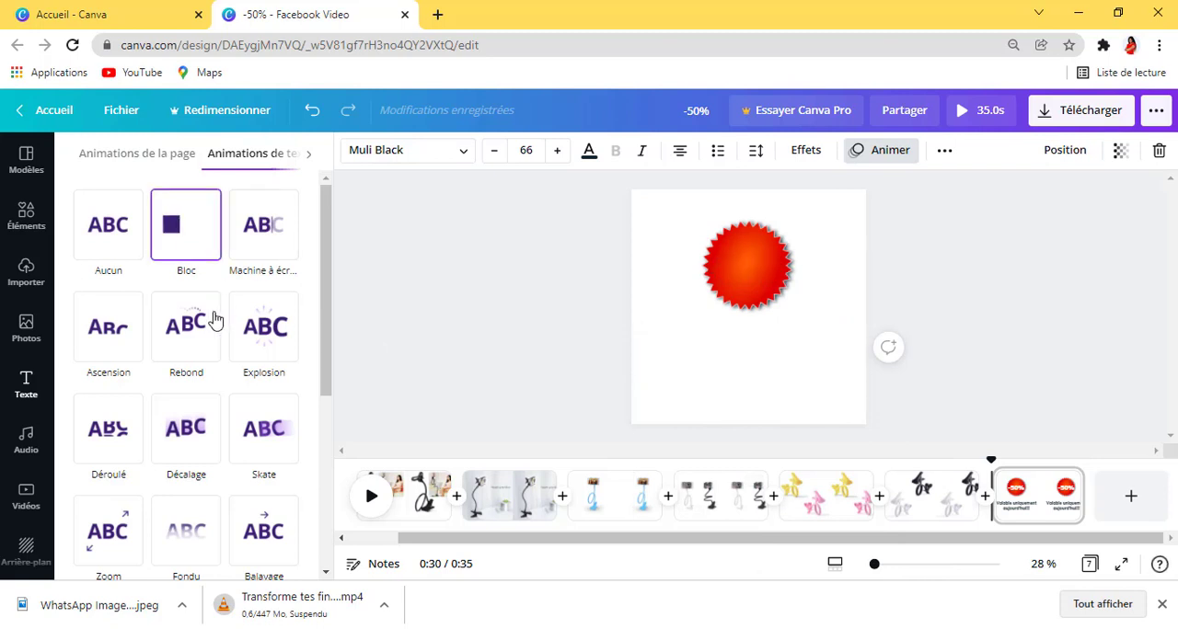
click(191, 340)
click(213, 436)
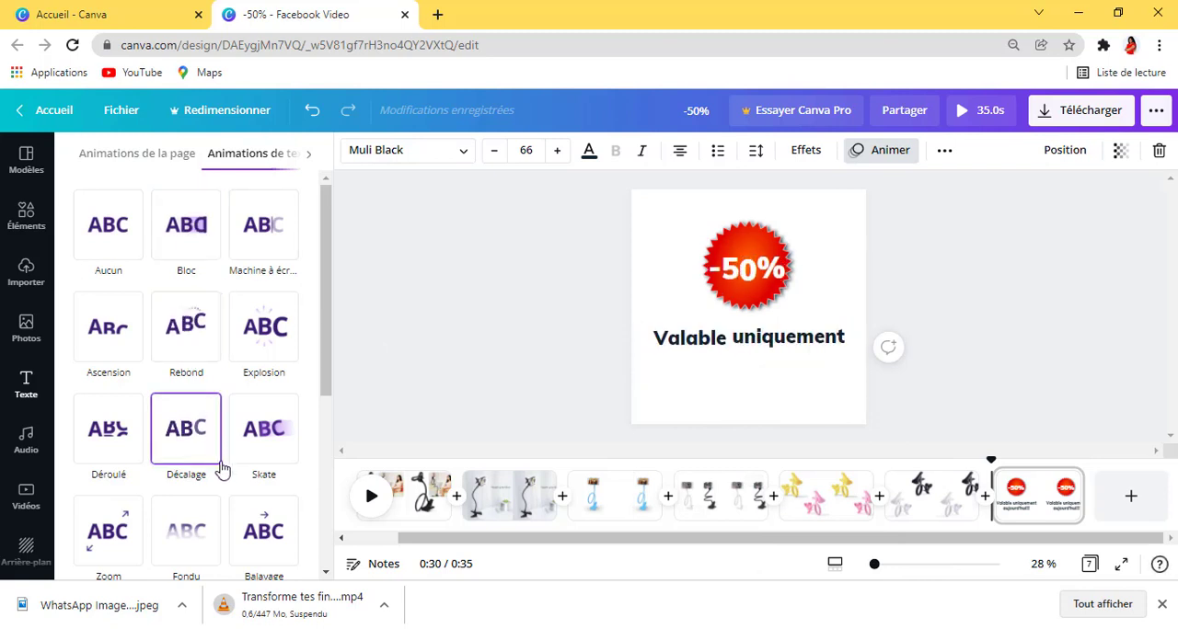
scroll(181, 483, down, 4)
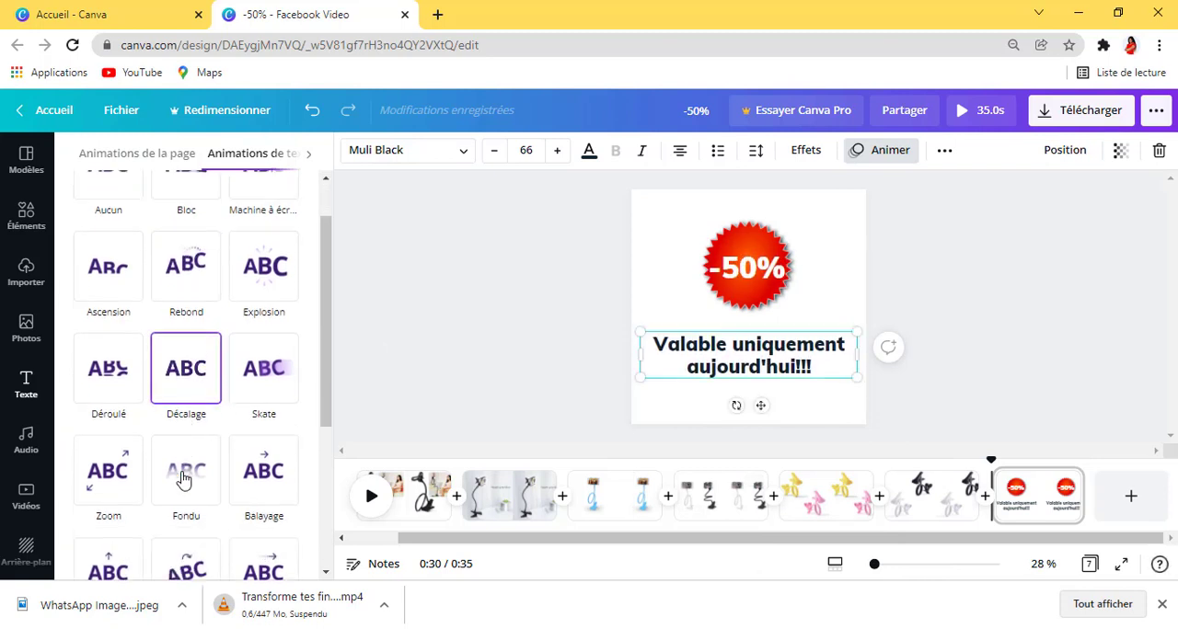
click(182, 397)
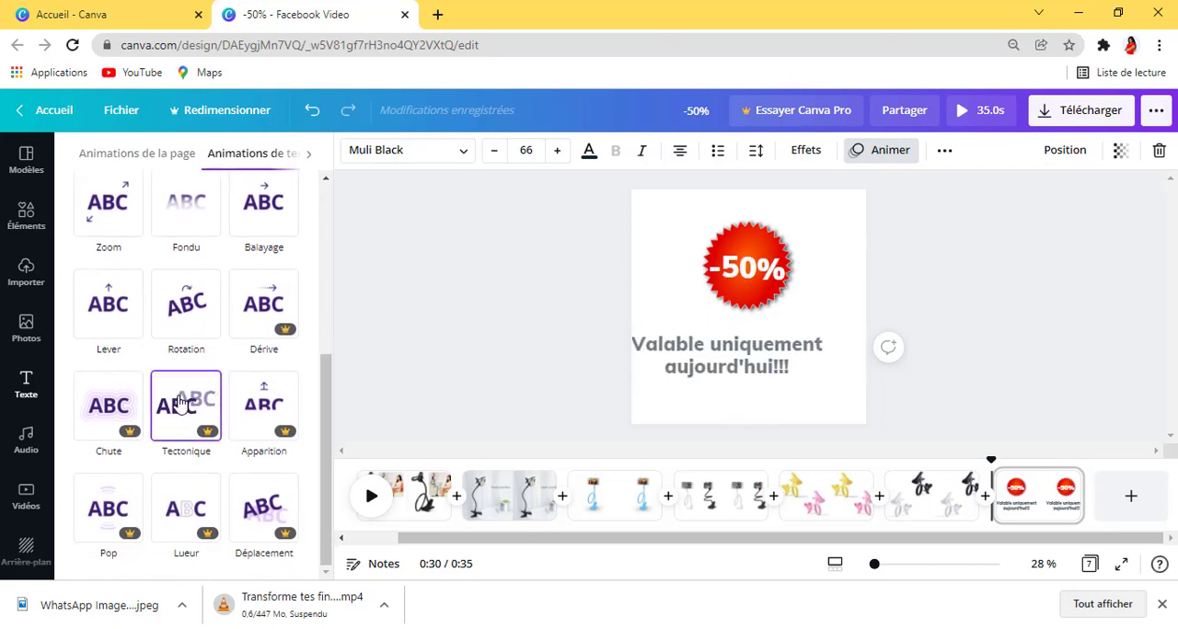
click(133, 409)
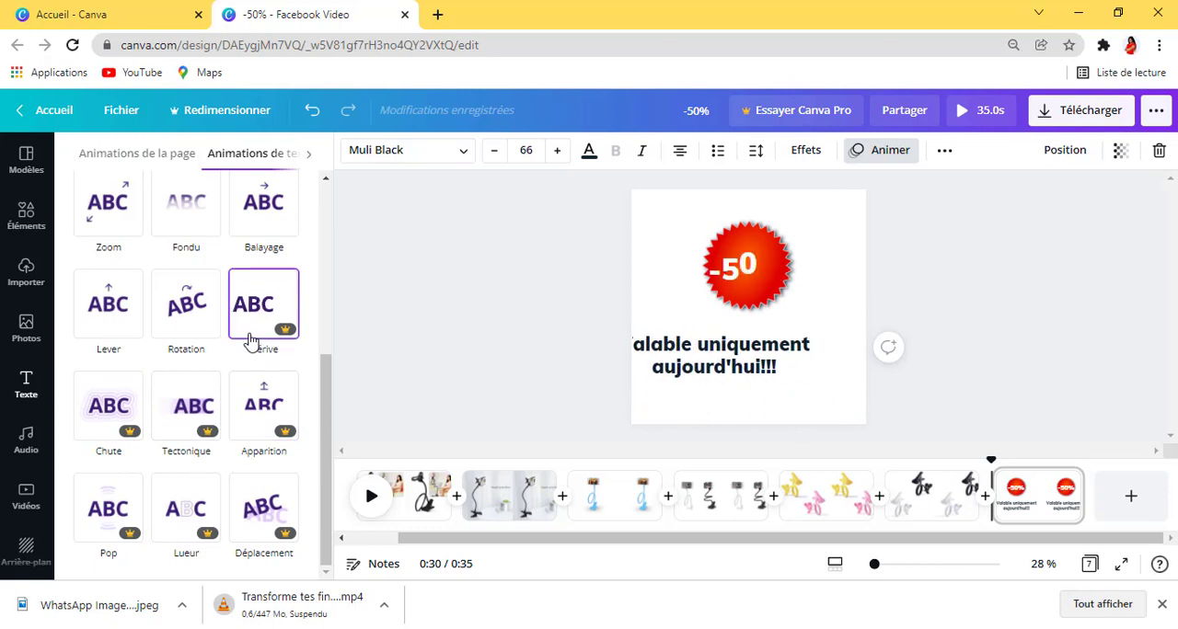
scroll(248, 334, up, 1)
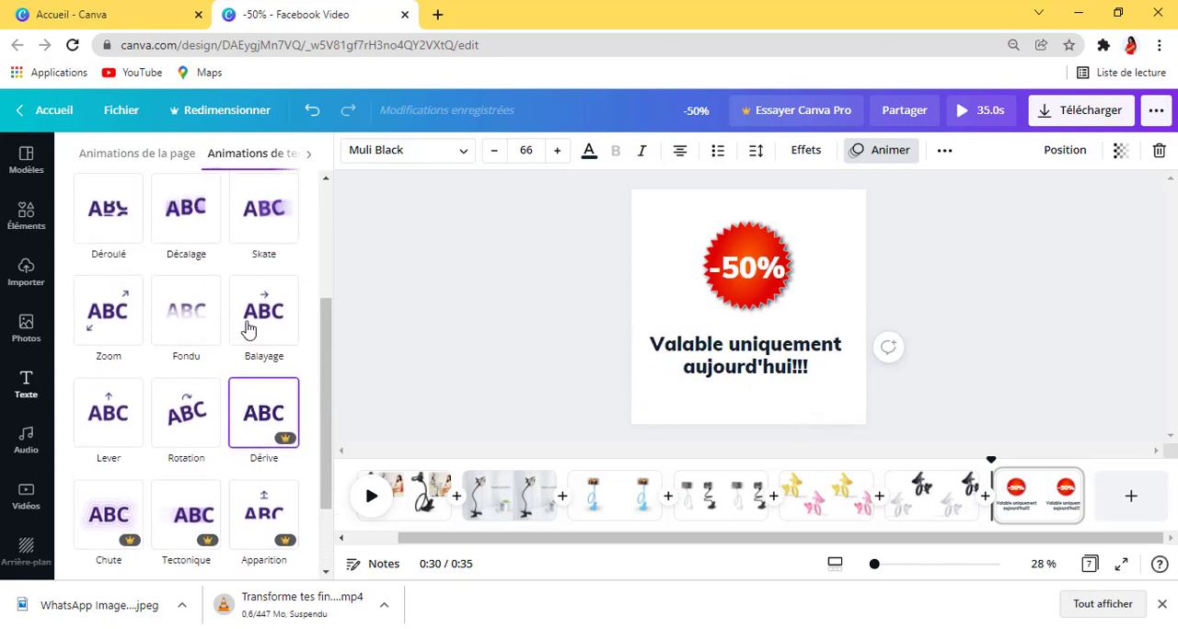
scroll(248, 329, up, 1)
scroll(249, 328, up, 2)
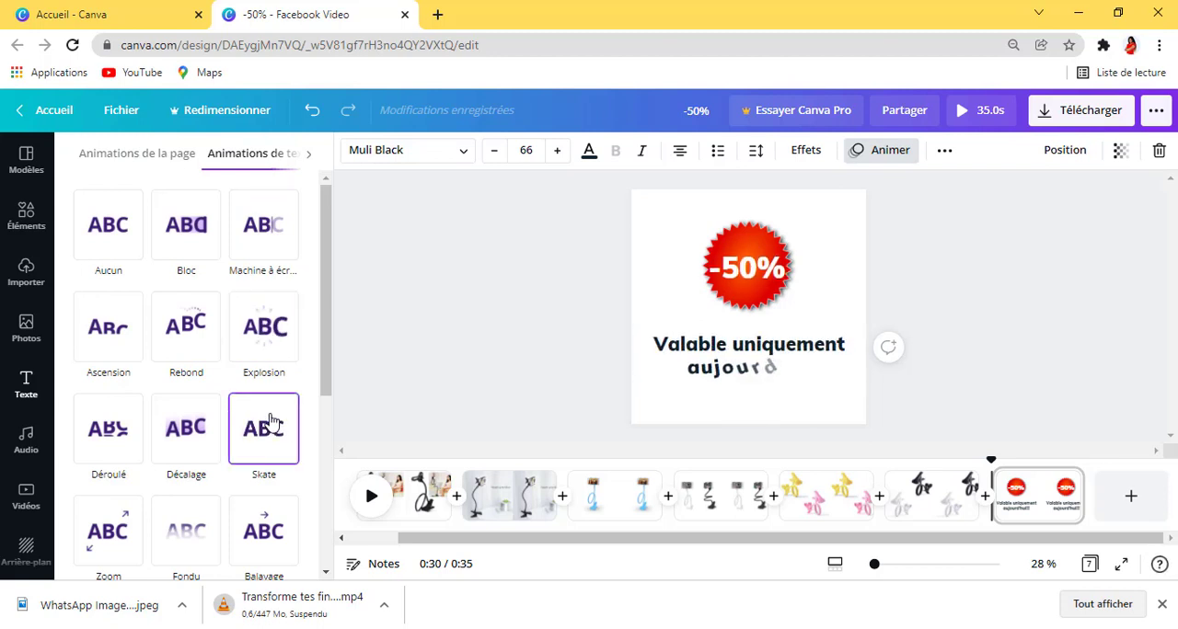
click(170, 433)
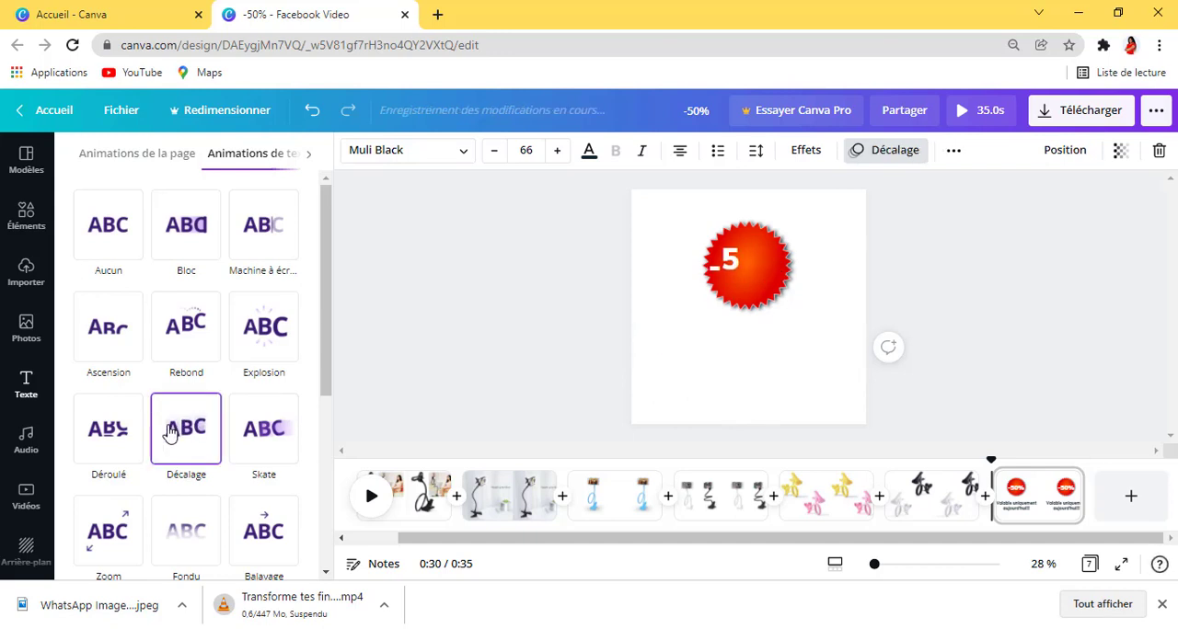
click(1001, 328)
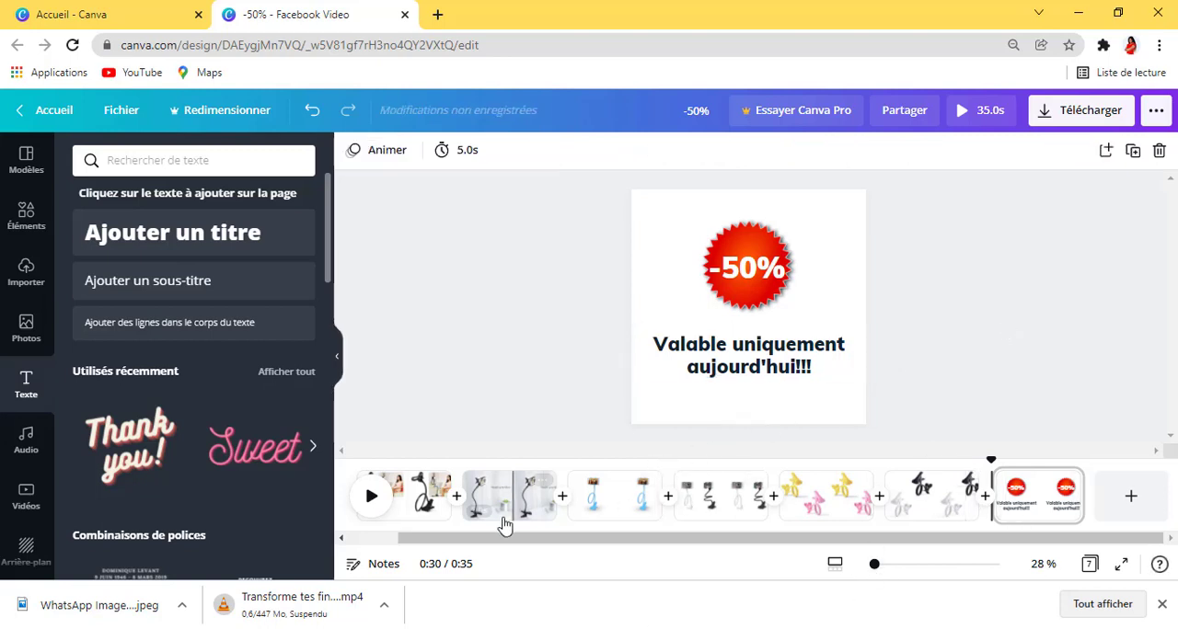
Step: Add a subtitle text box to the first page, which shows the black phone holder and the seated woman
click(422, 507)
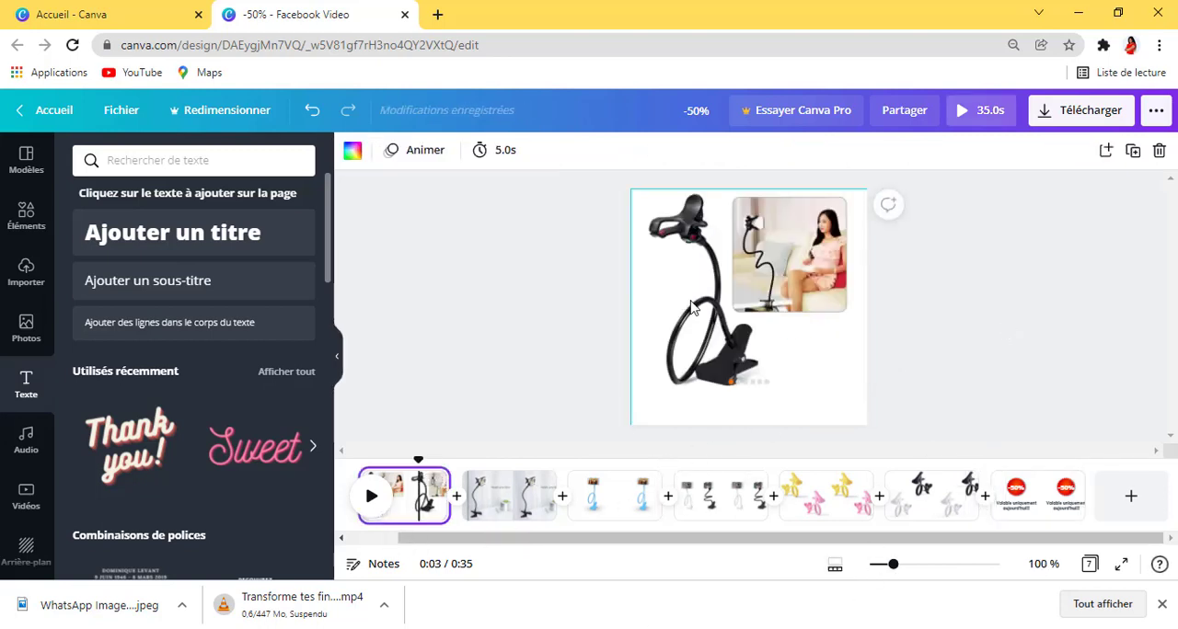
click(797, 308)
click(937, 399)
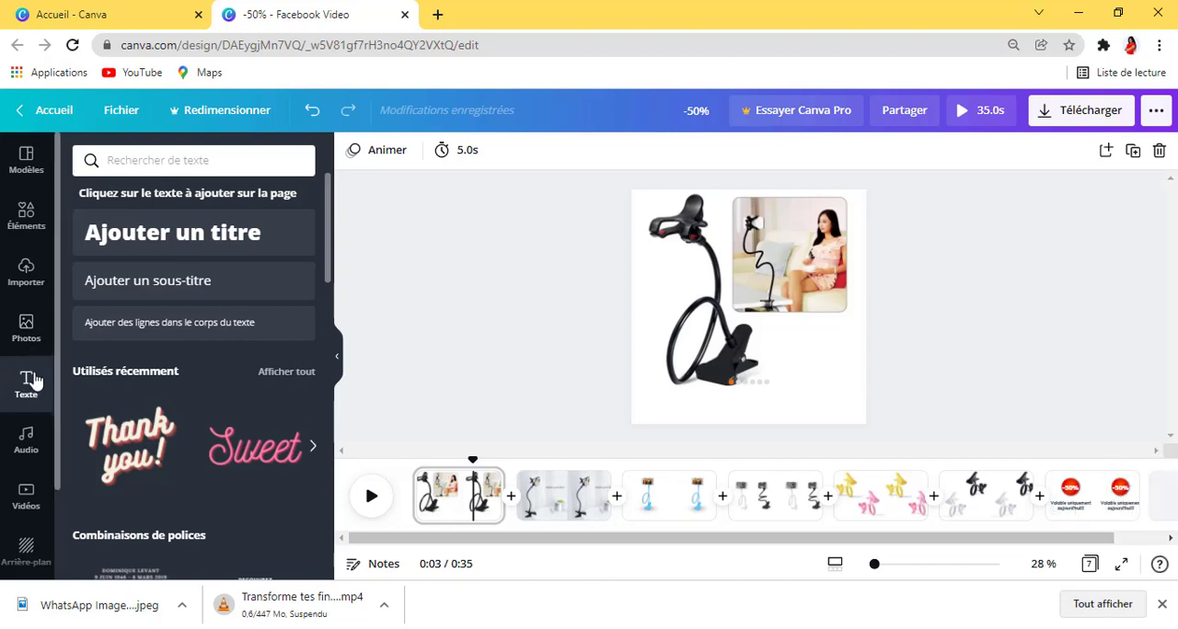
click(183, 288)
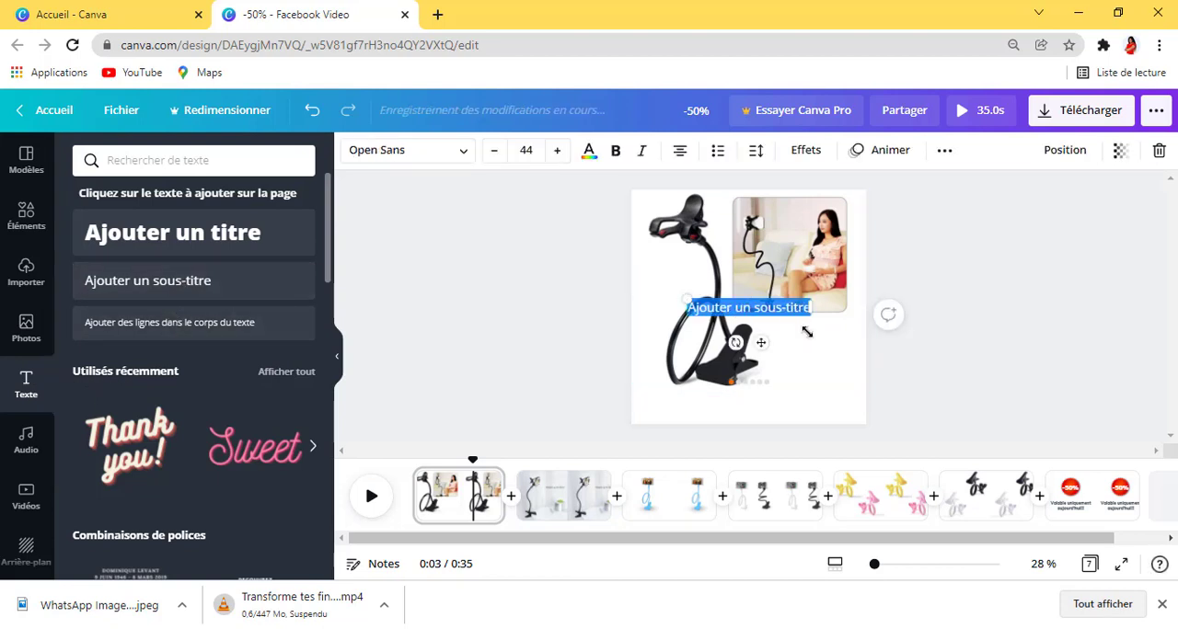
click(937, 359)
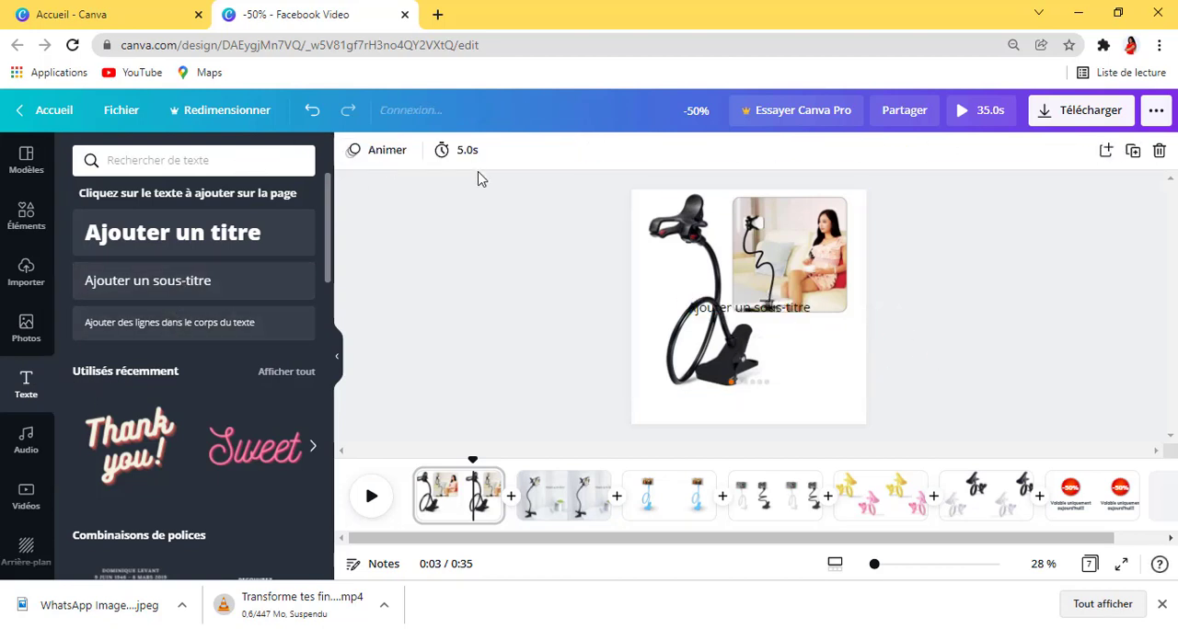
Step: Set the first page's duration to 2.0 seconds without applying it to the other pages
click(460, 150)
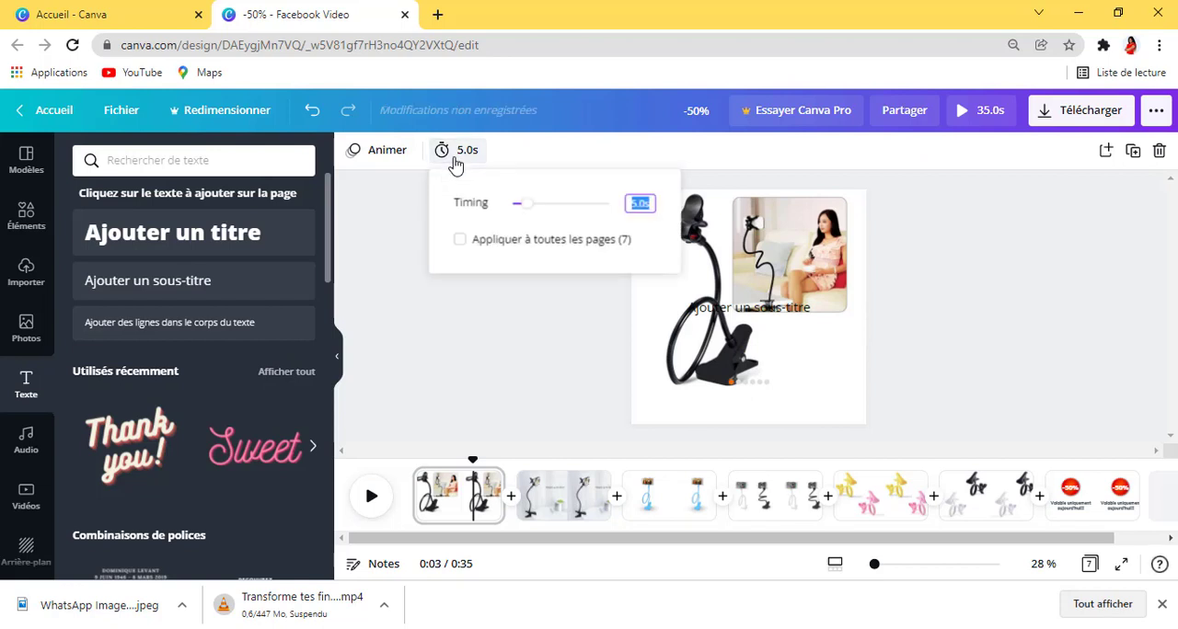
click(522, 205)
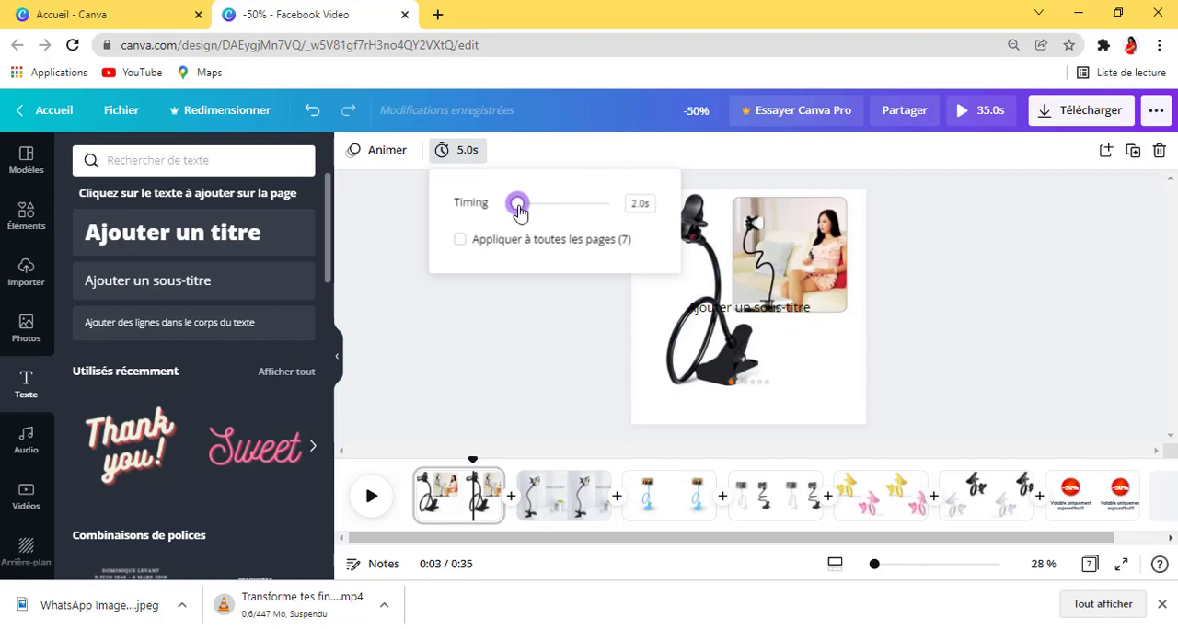
drag(518, 210, 517, 207)
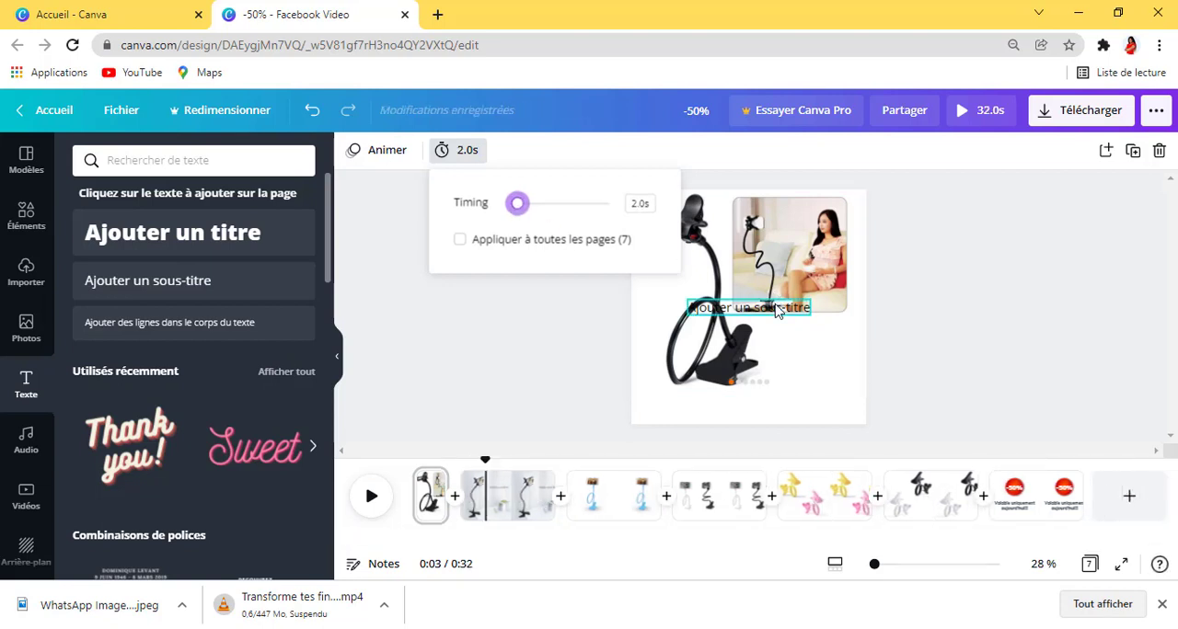
Step: Move the first page's subtitle into the blank space below the product image and dismiss the browser notification
click(426, 498)
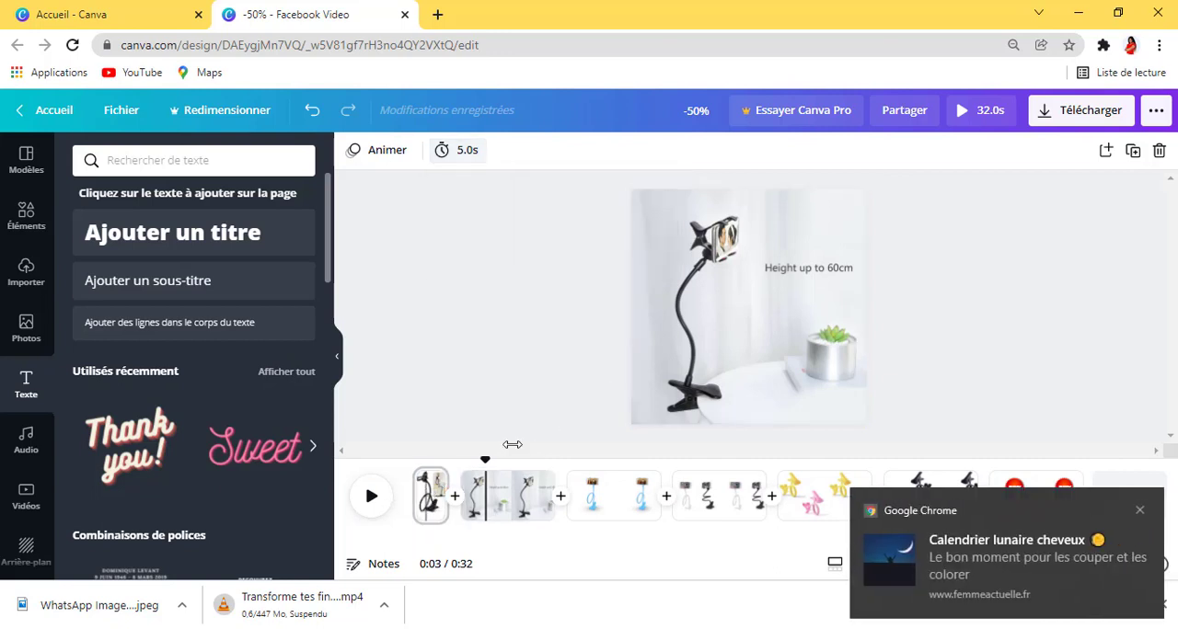
click(770, 312)
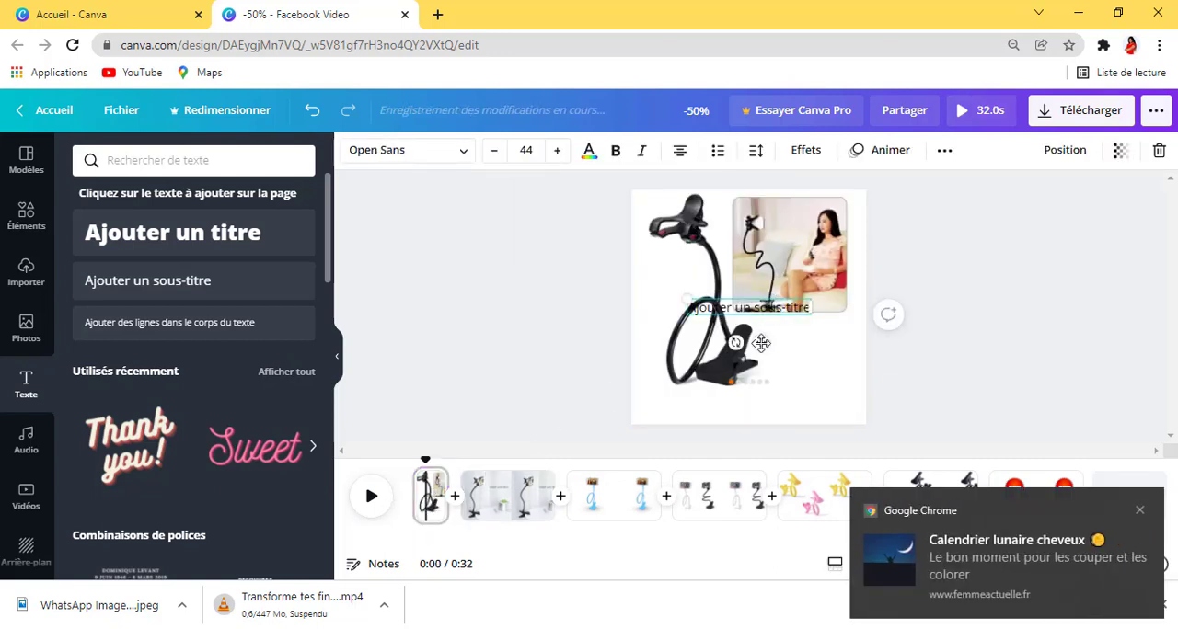
drag(761, 343, 777, 442)
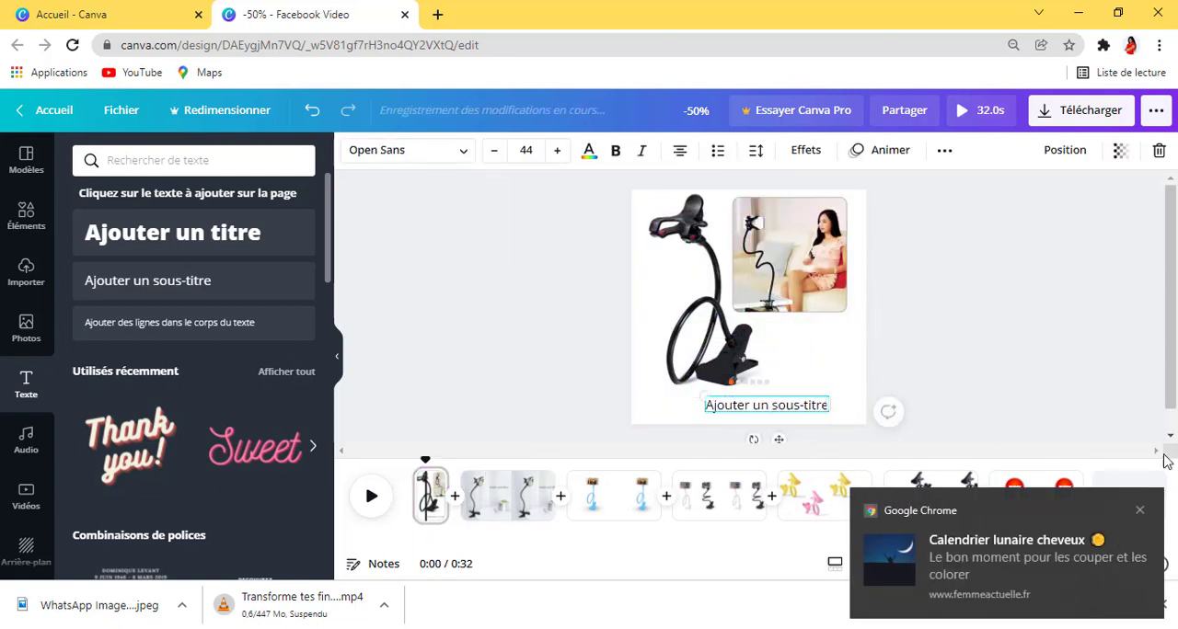
click(1139, 510)
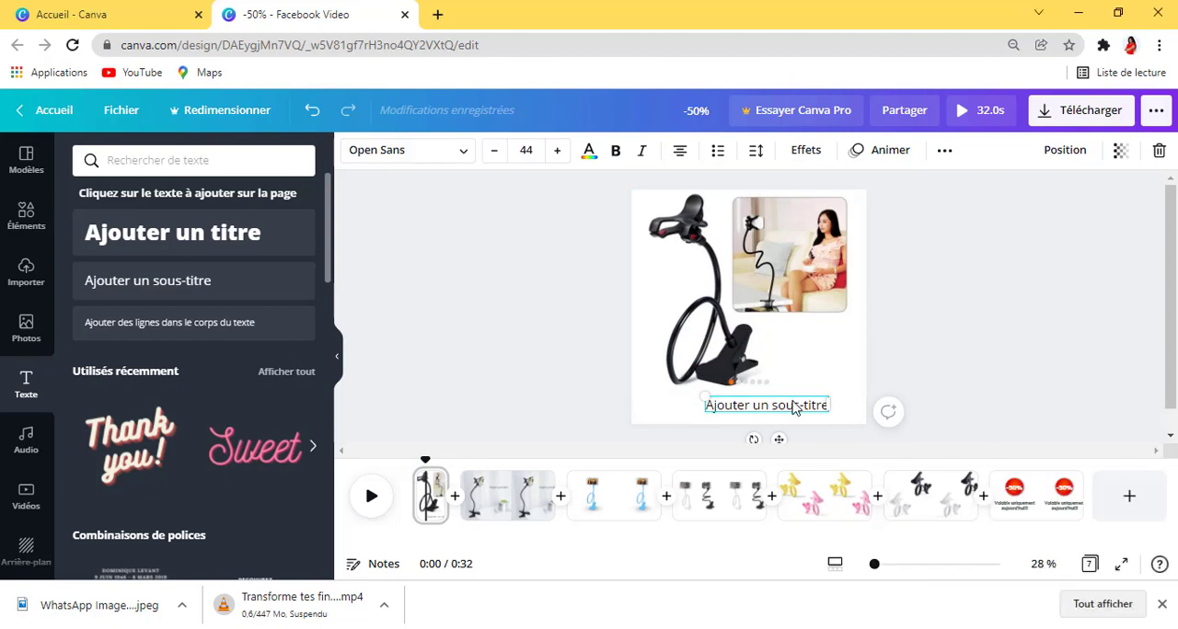
Step: Replace the first page's placeholder subtitle with "Votre support pour téléphone chic!"
double_click(793, 407)
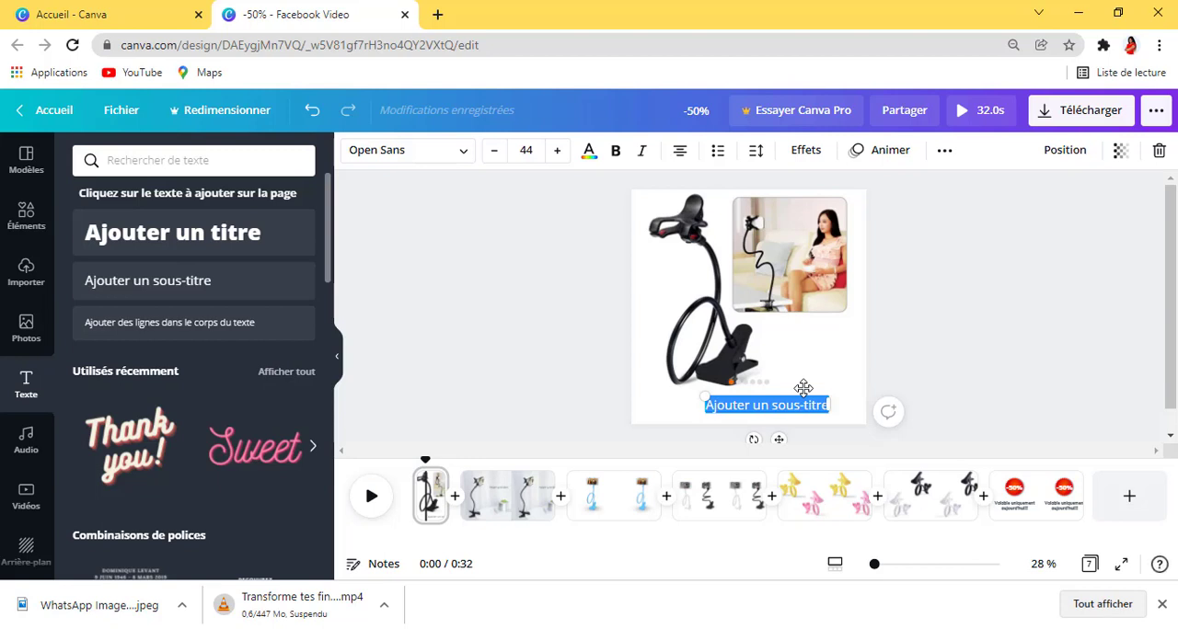
text(V)
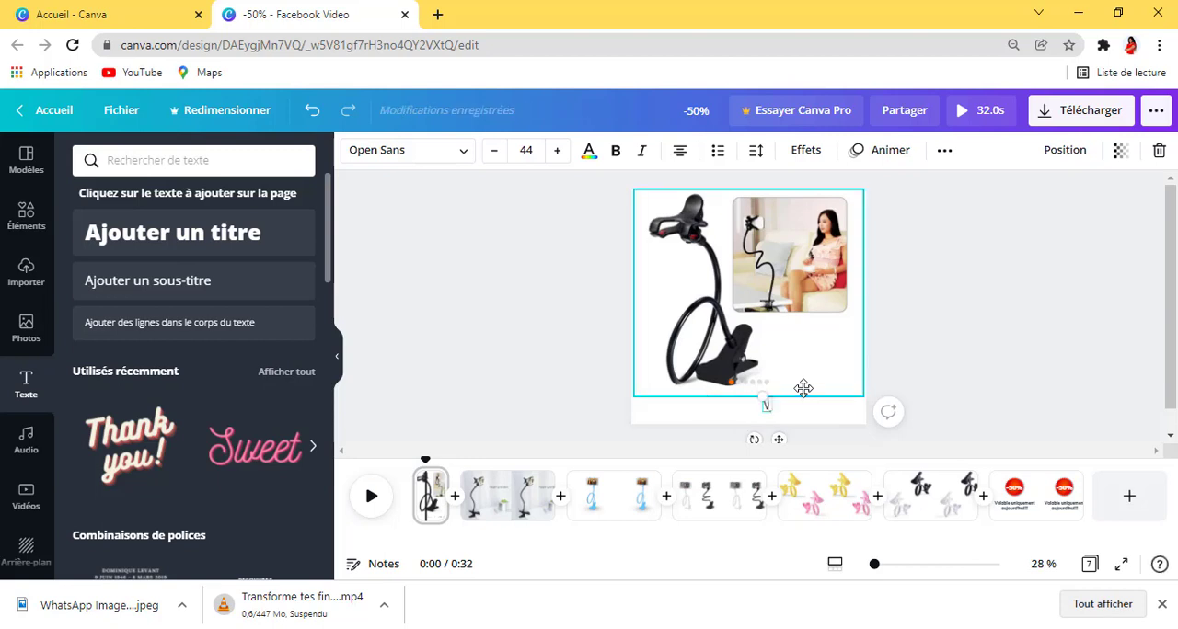
text(otre )
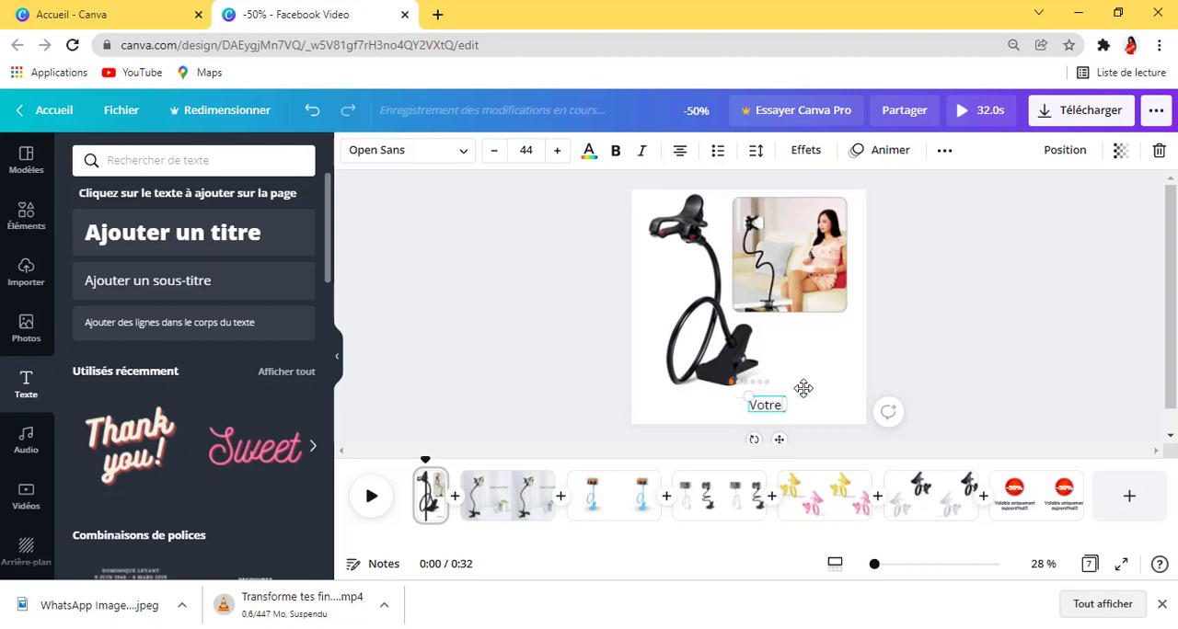
text(su)
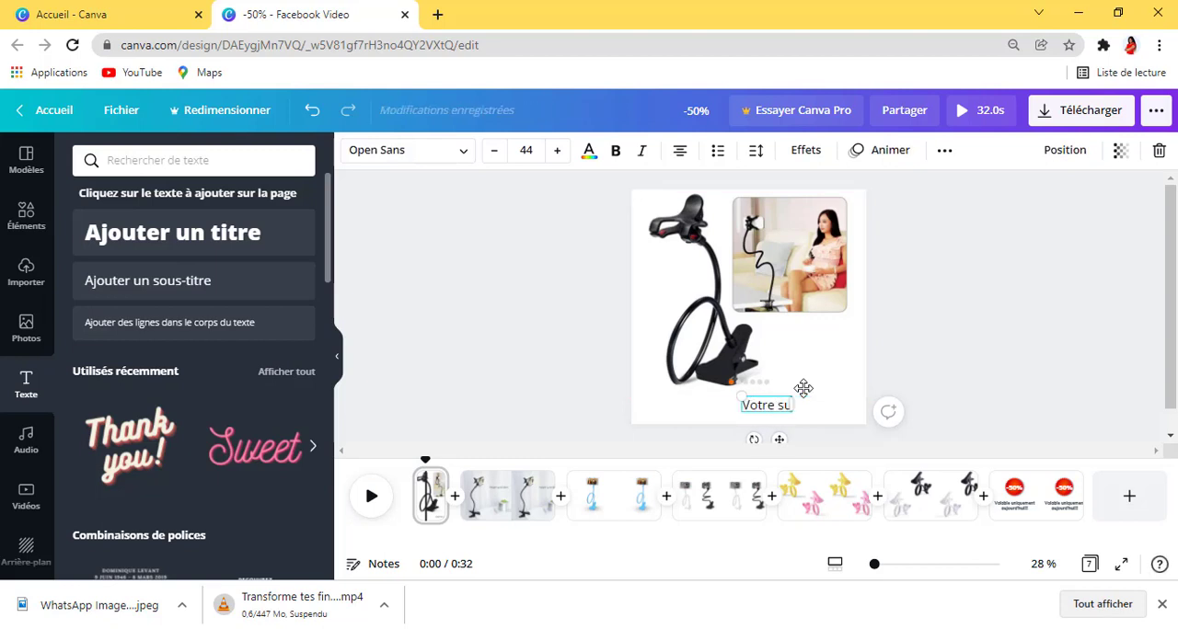
text(pport)
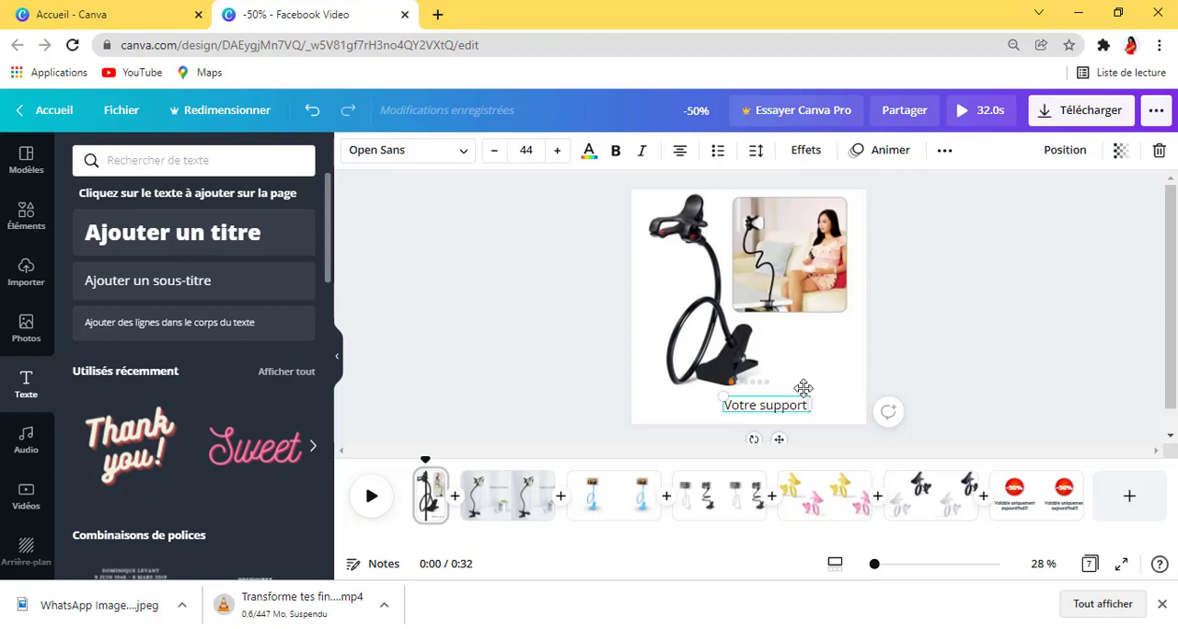
text( pour)
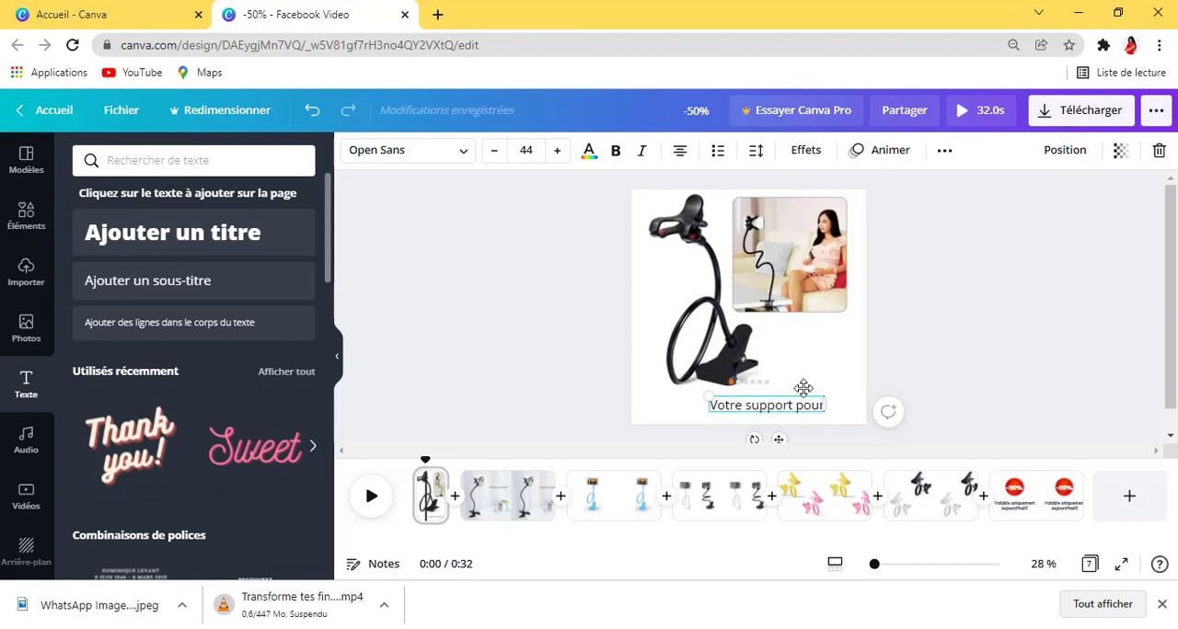
text( té)
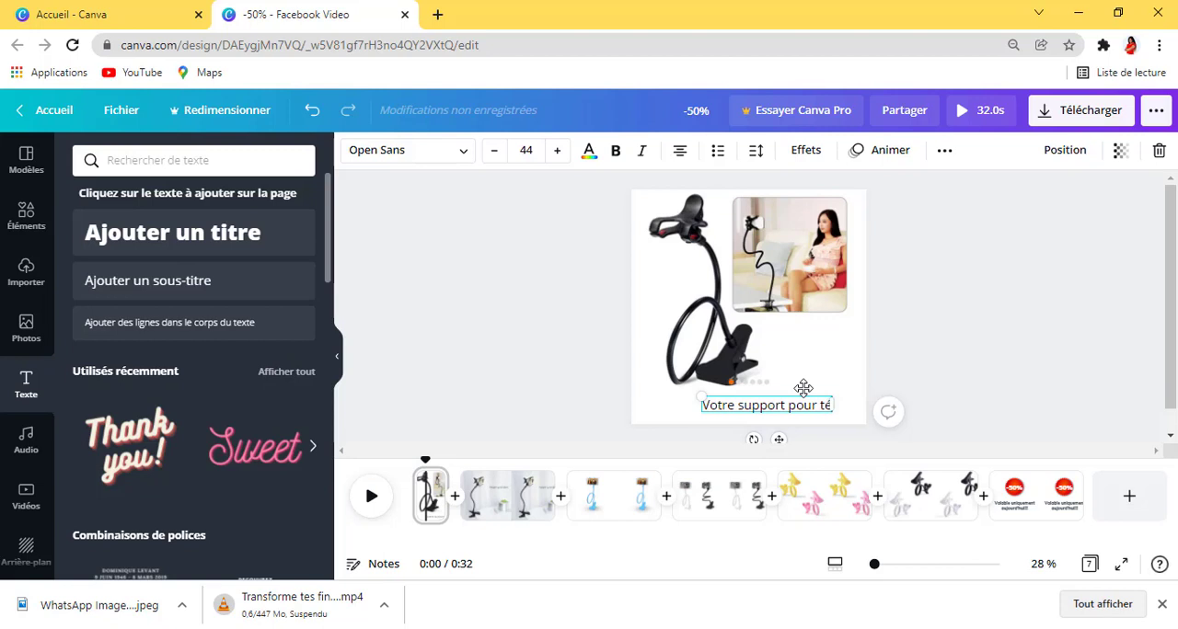
text(lé)
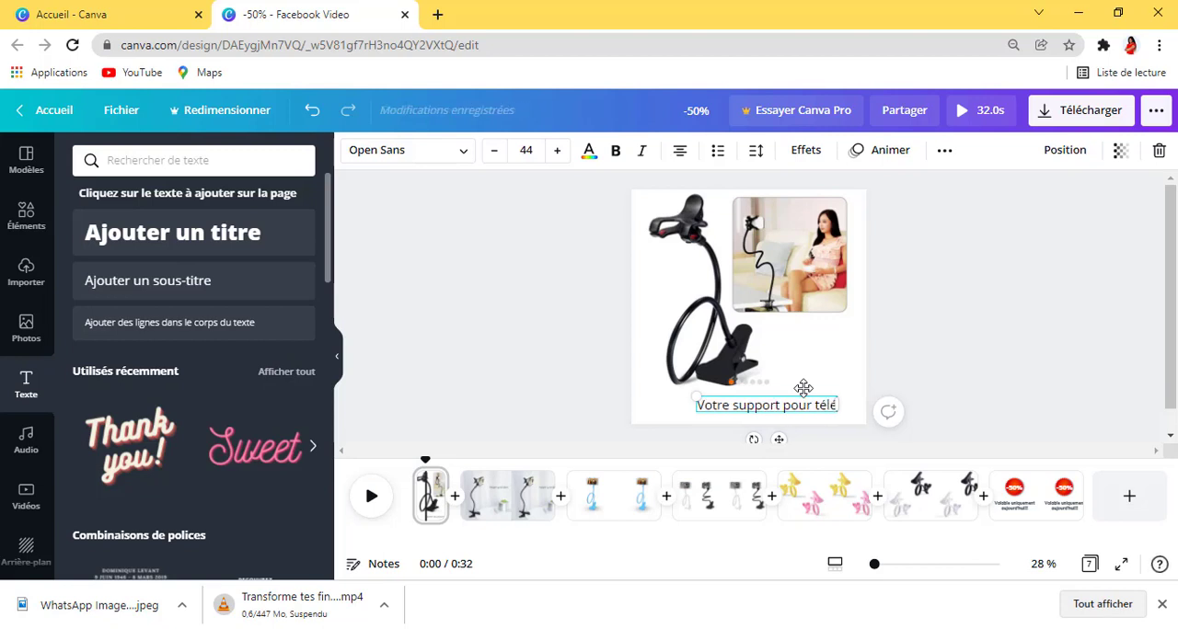
text(p)
text(hon)
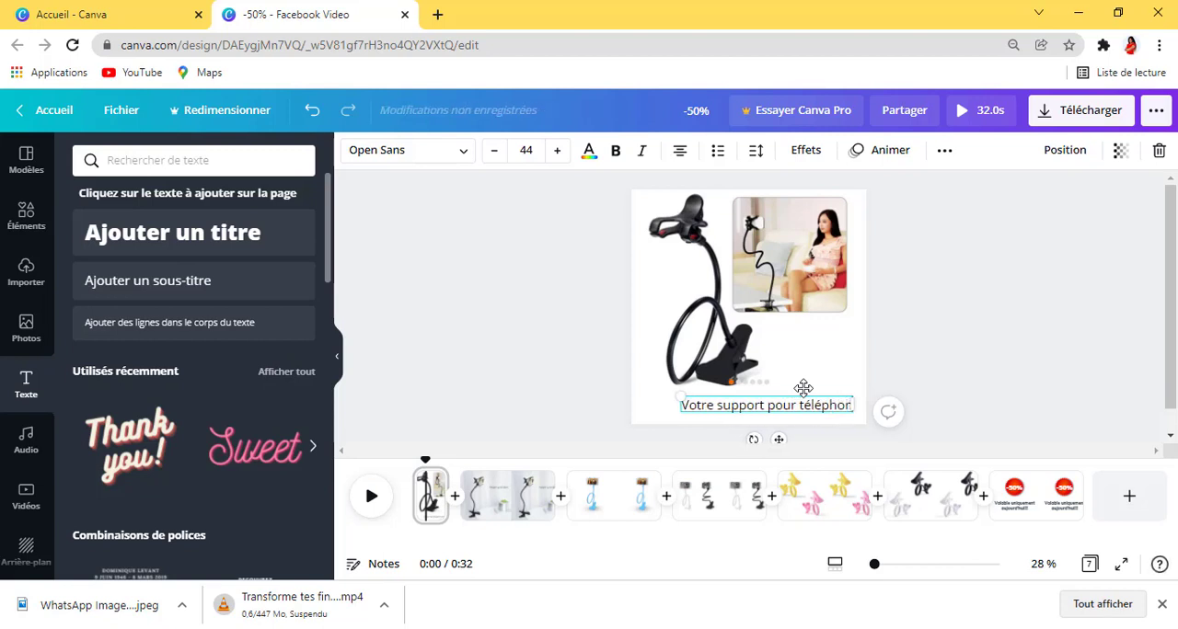
text(e)
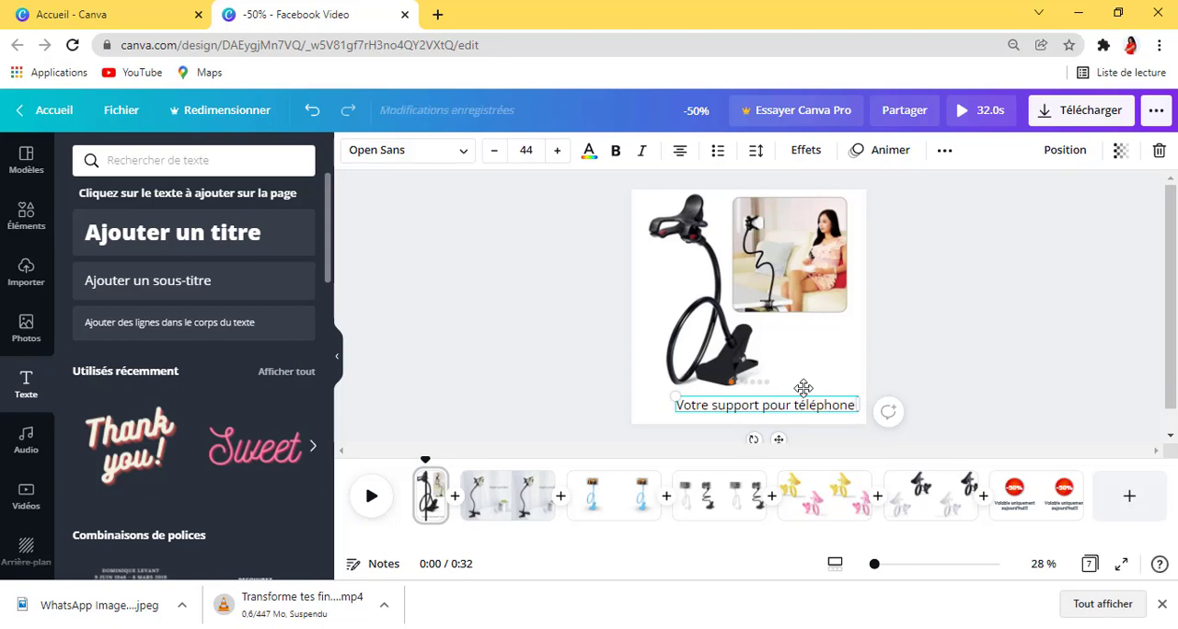
text( chic!)
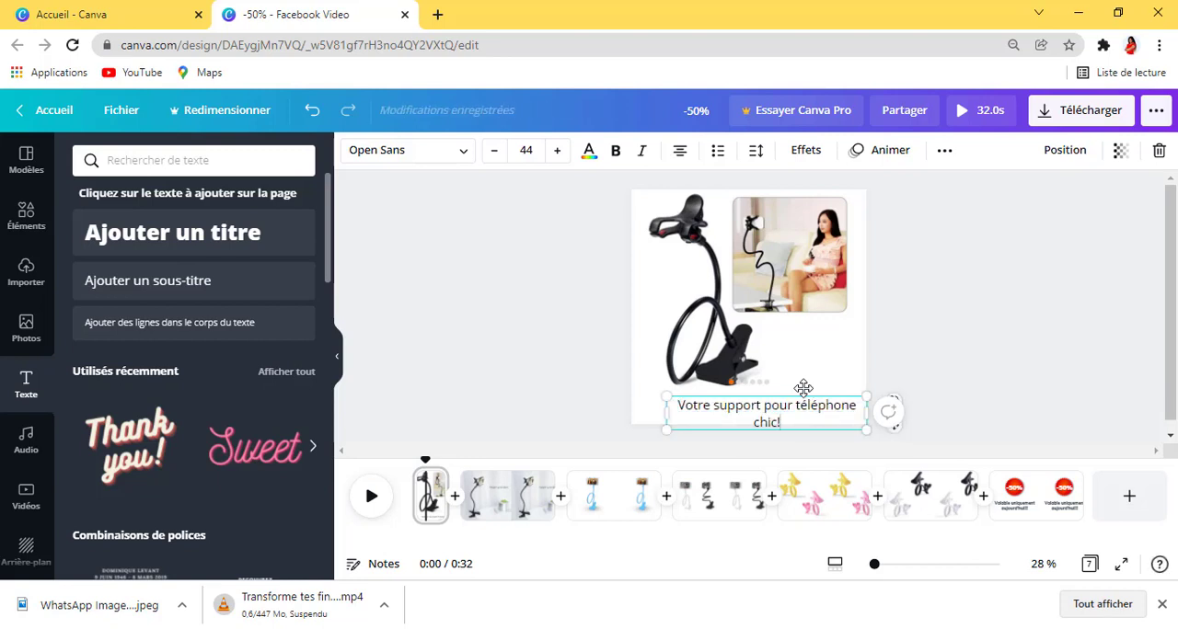
click(962, 358)
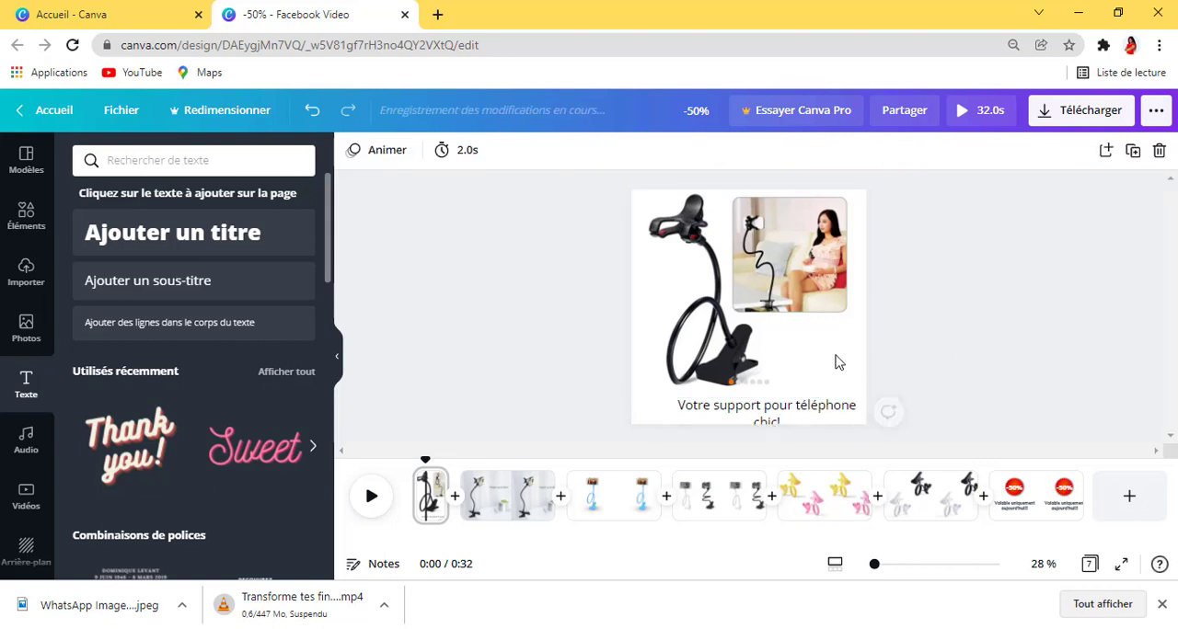
Step: Shrink the first page's product image slightly and centre the caption in the blank space below it
click(837, 382)
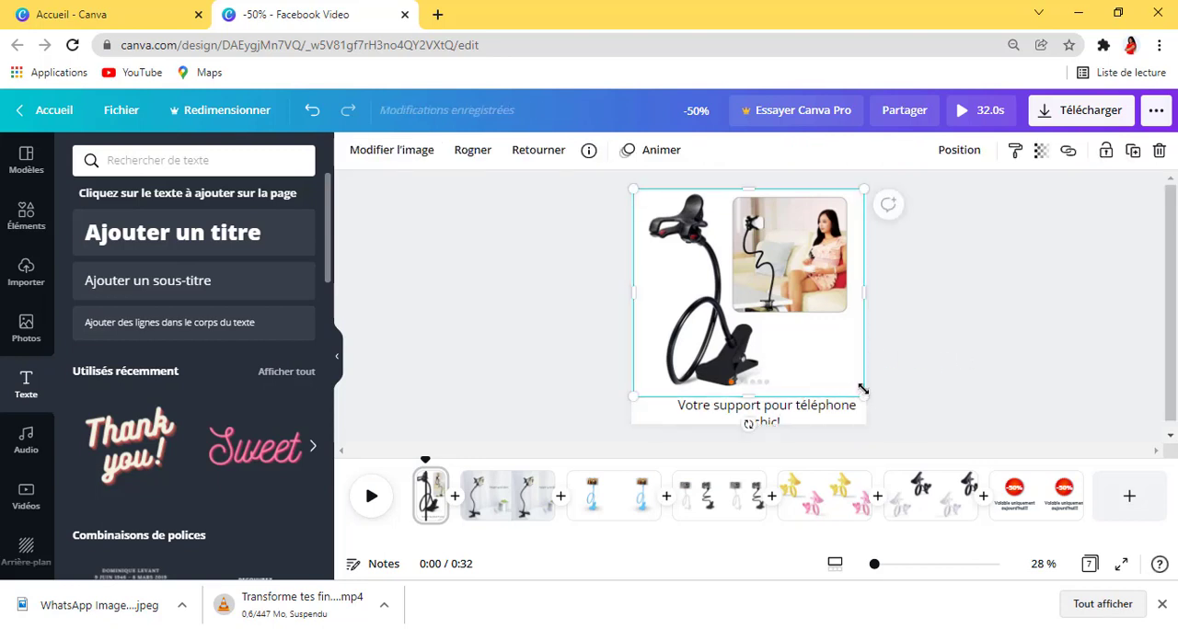
drag(863, 390, 858, 384)
drag(800, 342, 819, 357)
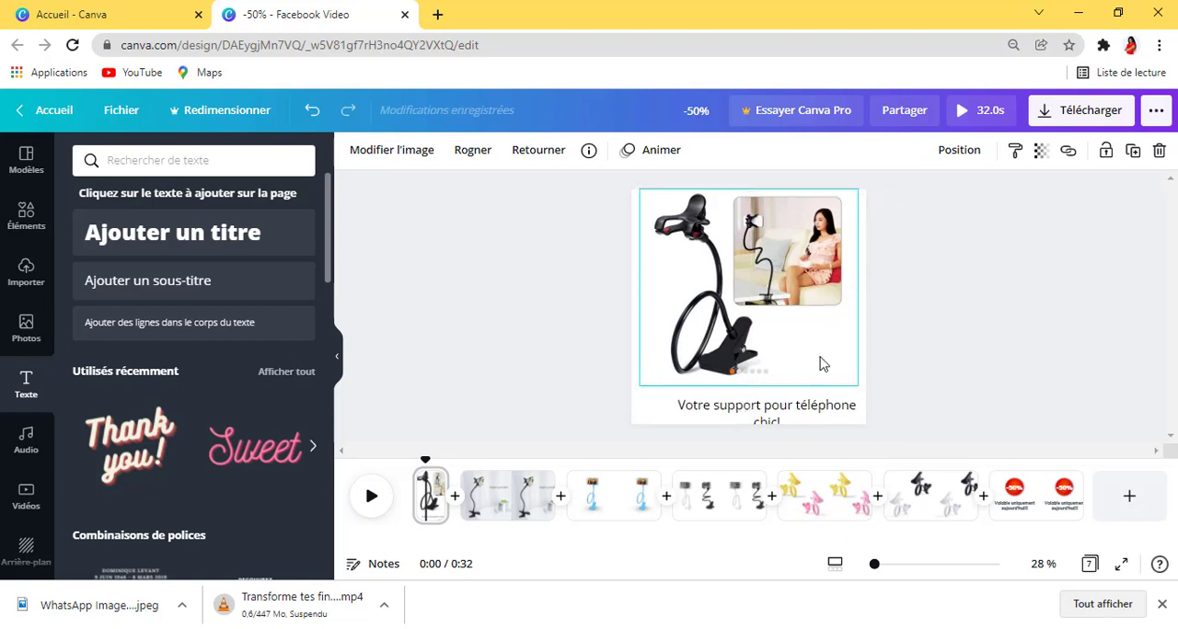
drag(796, 412, 773, 423)
Step: Set the first page's caption font to Muli Black and nudge the caption slightly downward
double_click(768, 416)
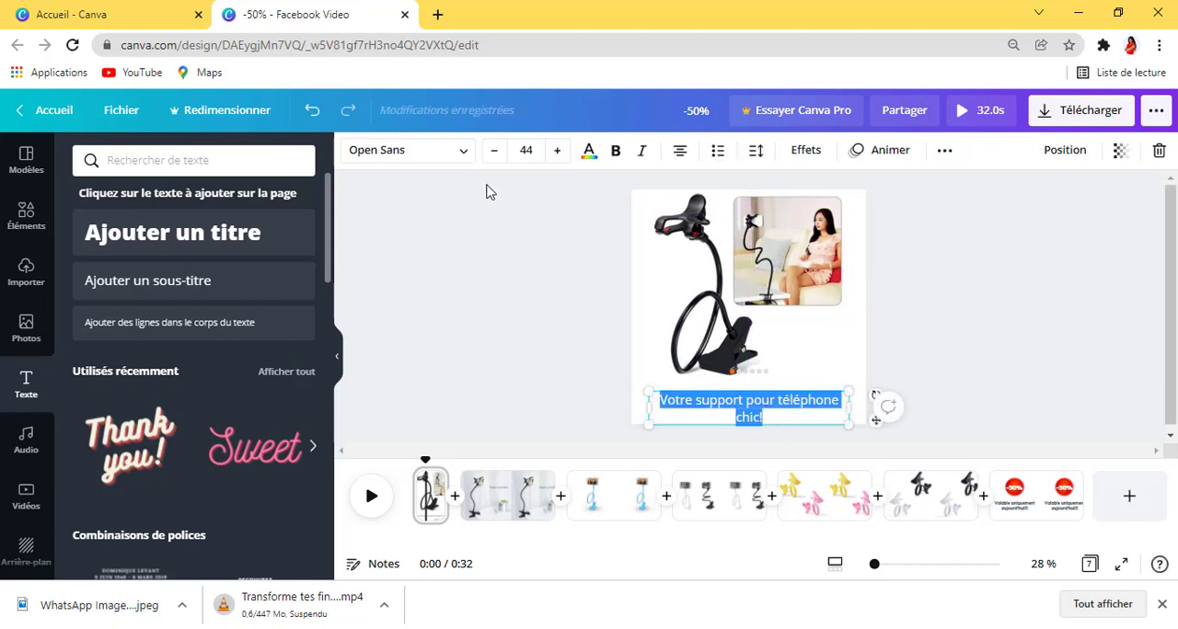
click(460, 152)
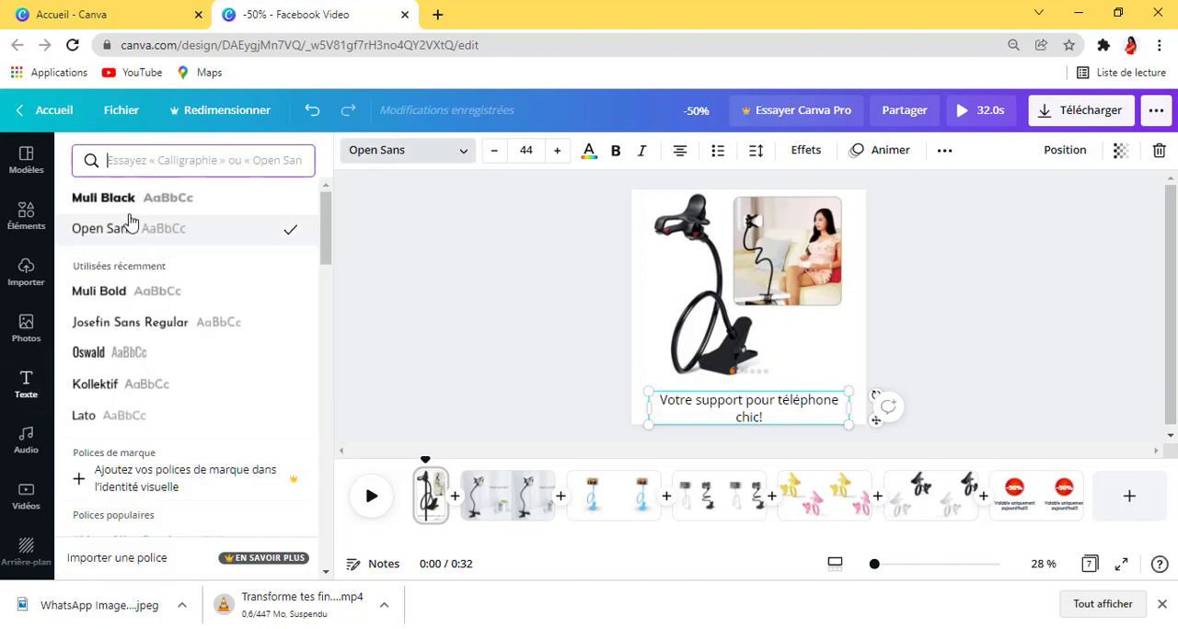
click(126, 199)
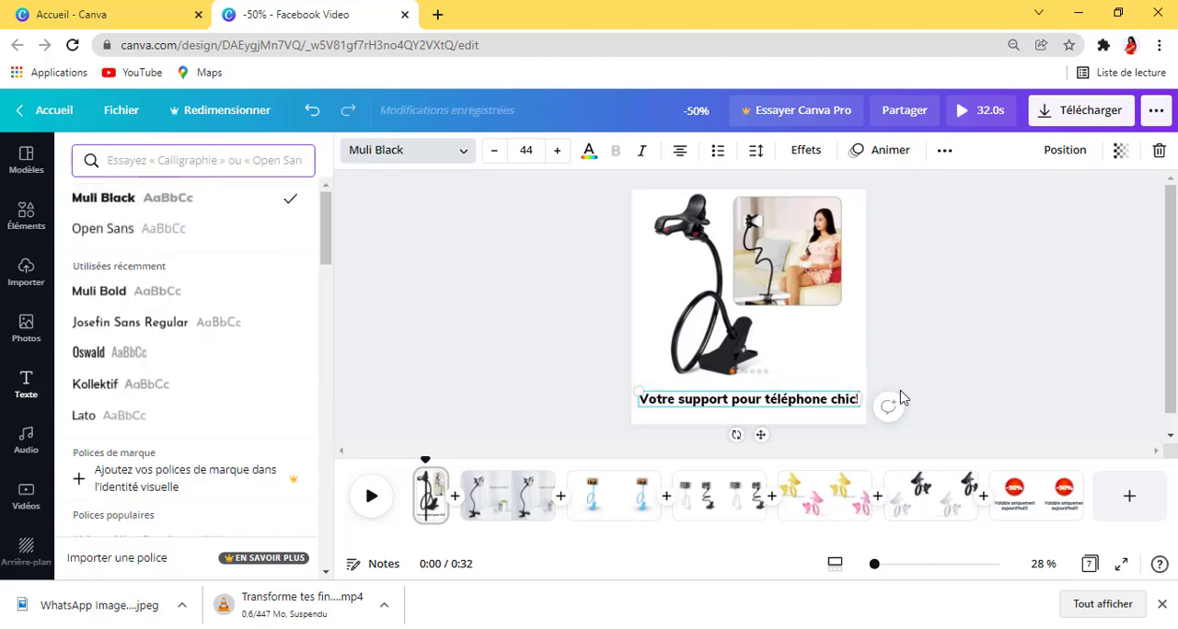
click(965, 396)
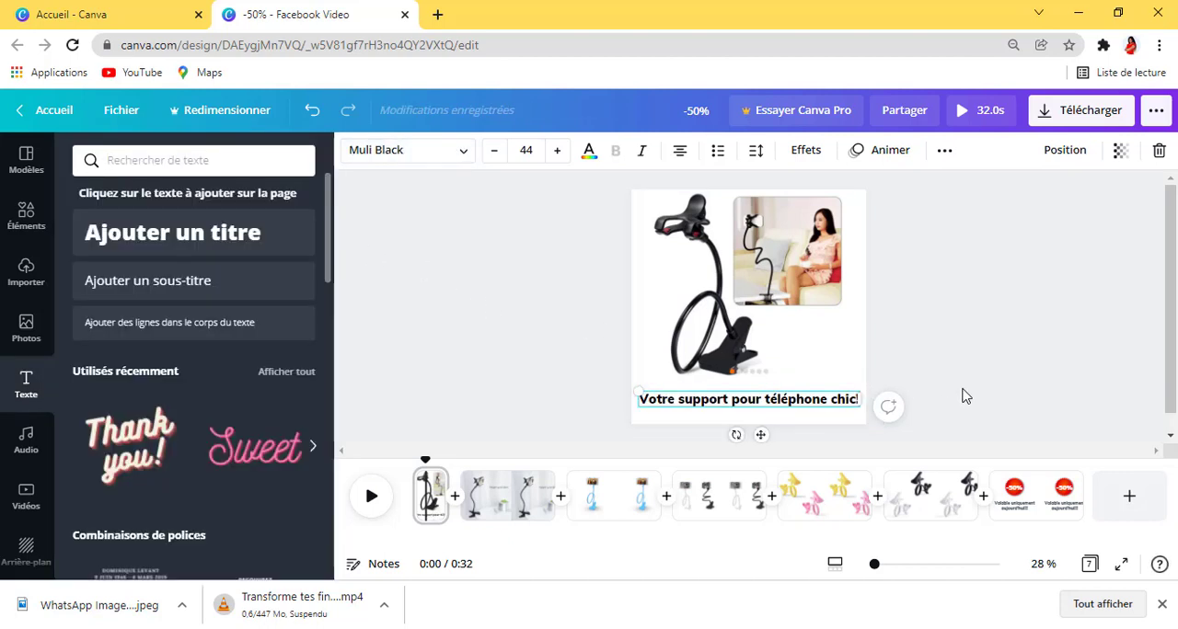
click(797, 405)
mouse_move(763, 433)
mouse_down()
mouse_move(762, 448)
mouse_move(771, 439)
mouse_move(761, 437)
mouse_up()
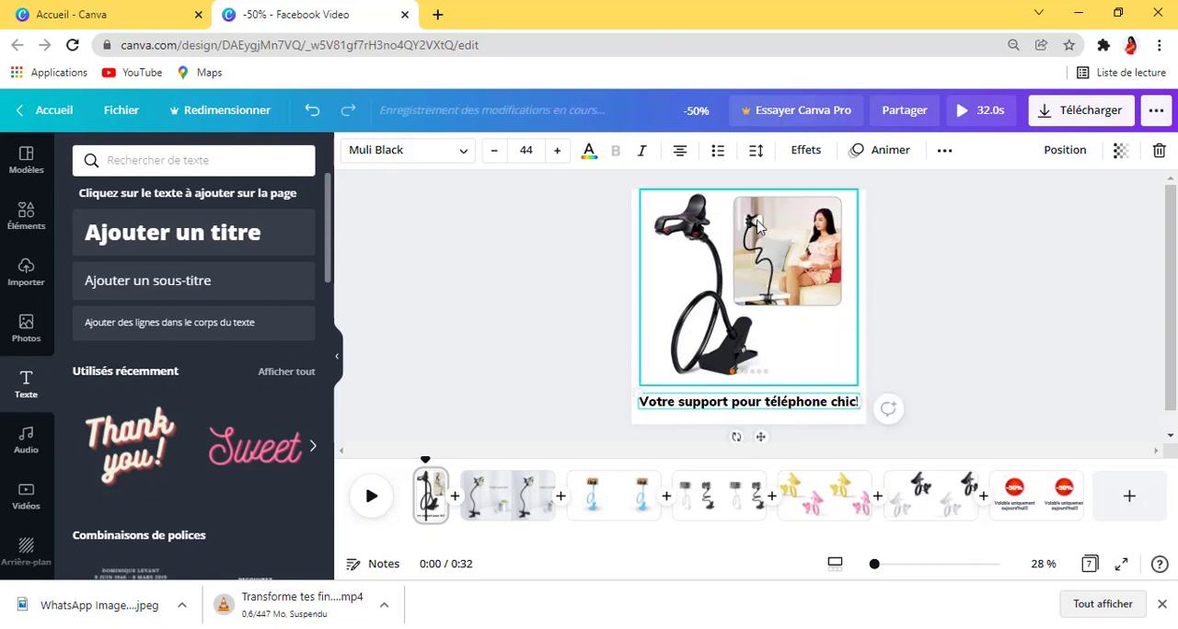
Step: Try enlarging the first page's caption to font size 60 and bring it back down to 46
click(557, 152)
click(557, 152)
click(557, 152)
click(557, 152)
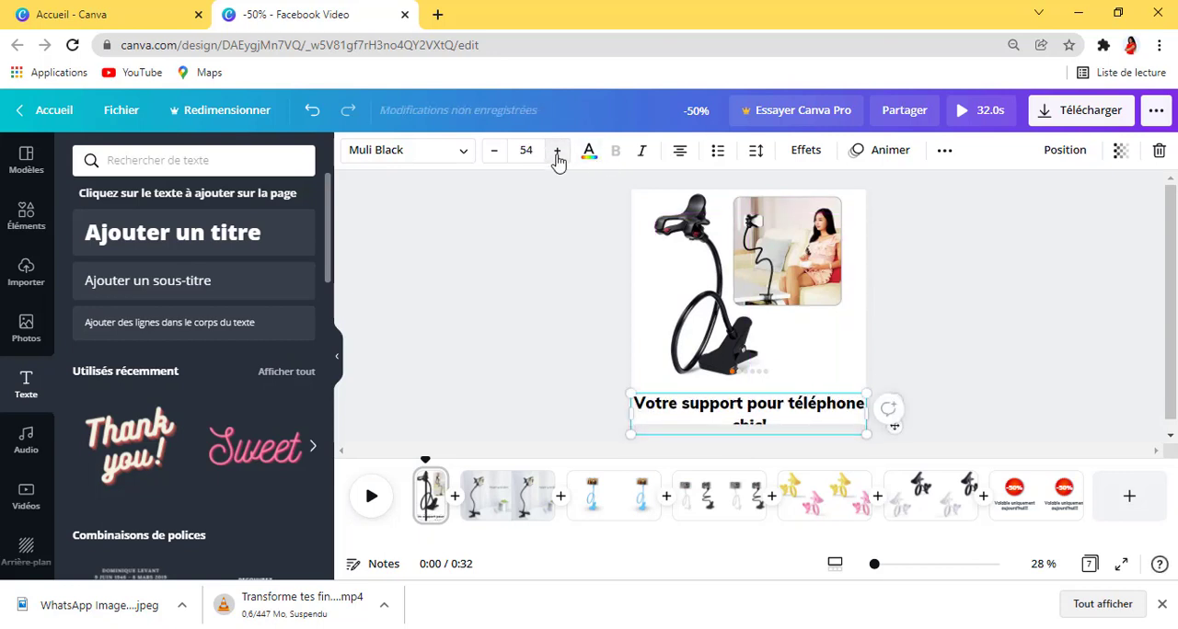
click(557, 152)
click(556, 152)
click(557, 152)
click(556, 152)
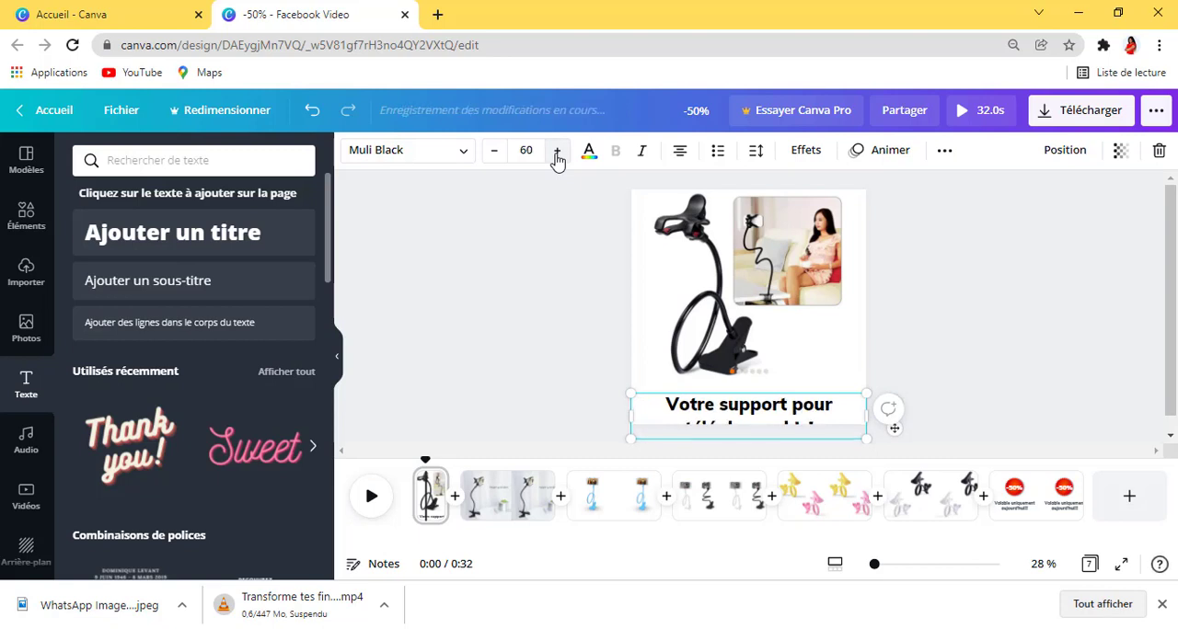
click(493, 152)
click(493, 152)
click(493, 152)
click(493, 152)
click(494, 152)
click(493, 152)
click(493, 152)
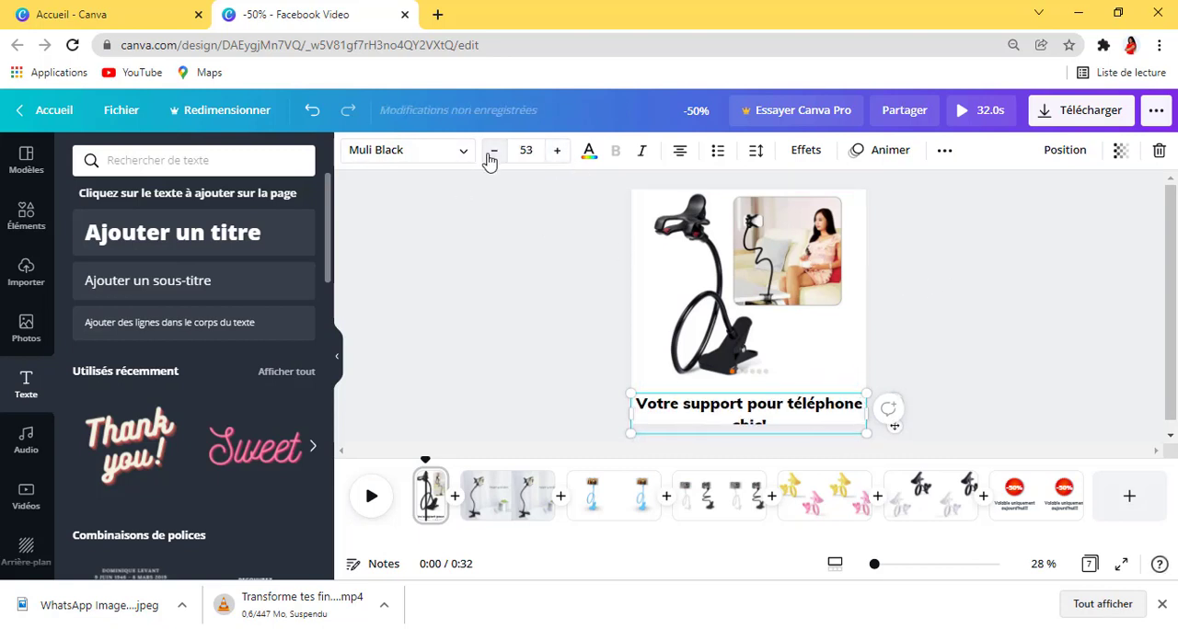
click(493, 152)
click(493, 152)
click(493, 152)
click(493, 152)
click(493, 152)
click(493, 152)
click(493, 151)
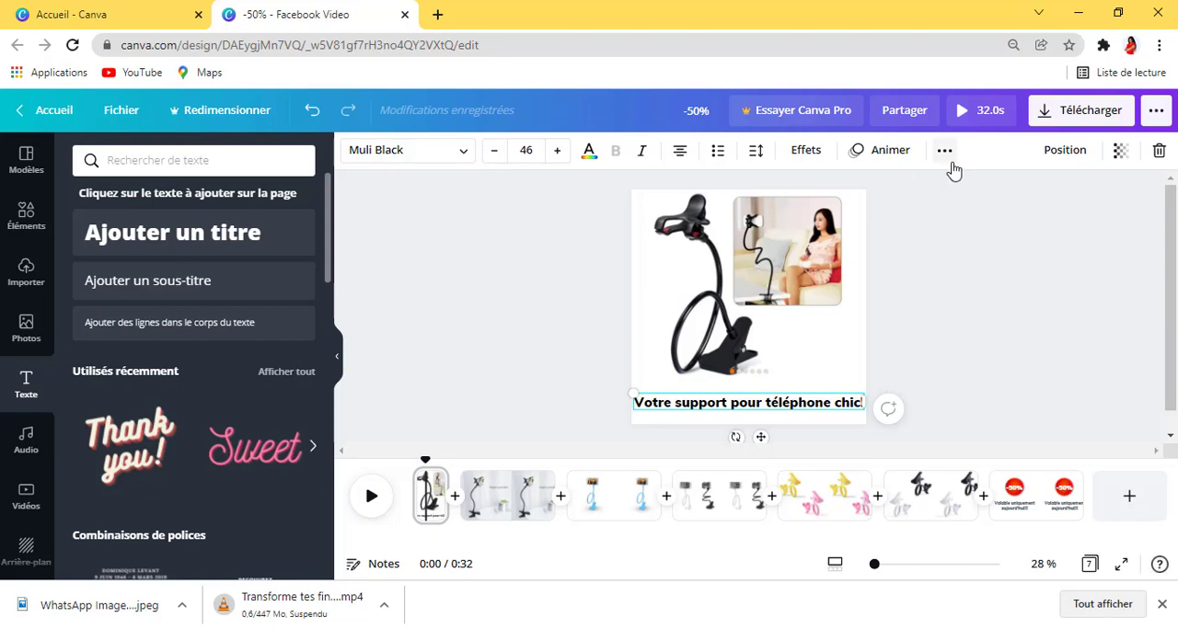
click(968, 321)
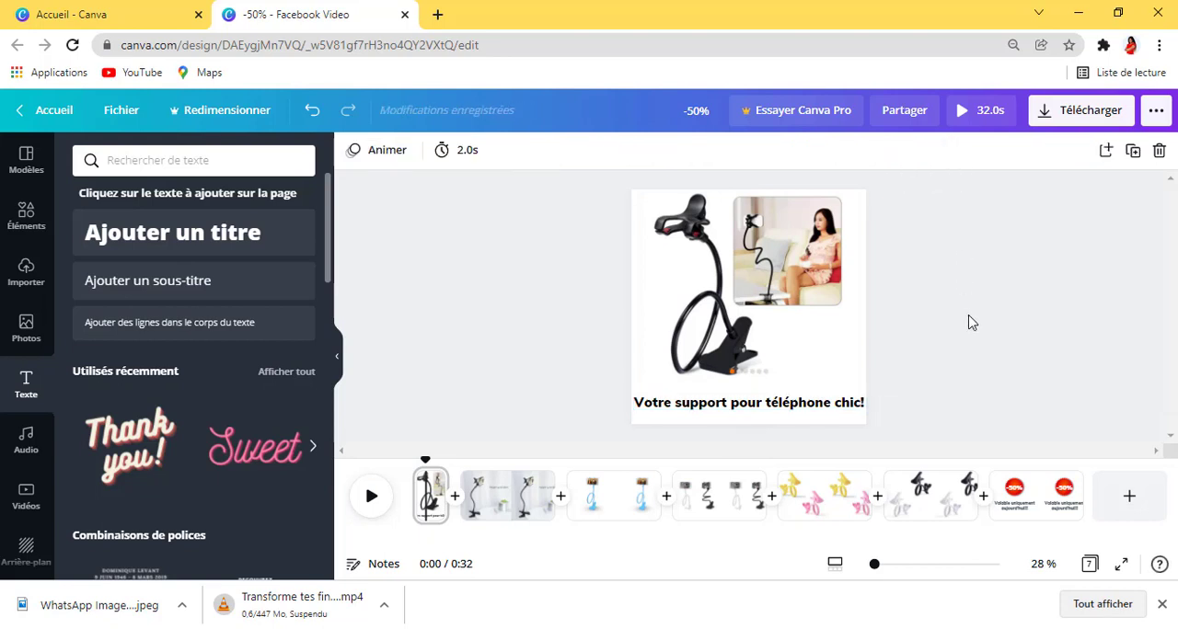
Step: Narrow and reposition the first page's caption box so the text fits on two lines, with line spacing set to 1,17
click(782, 412)
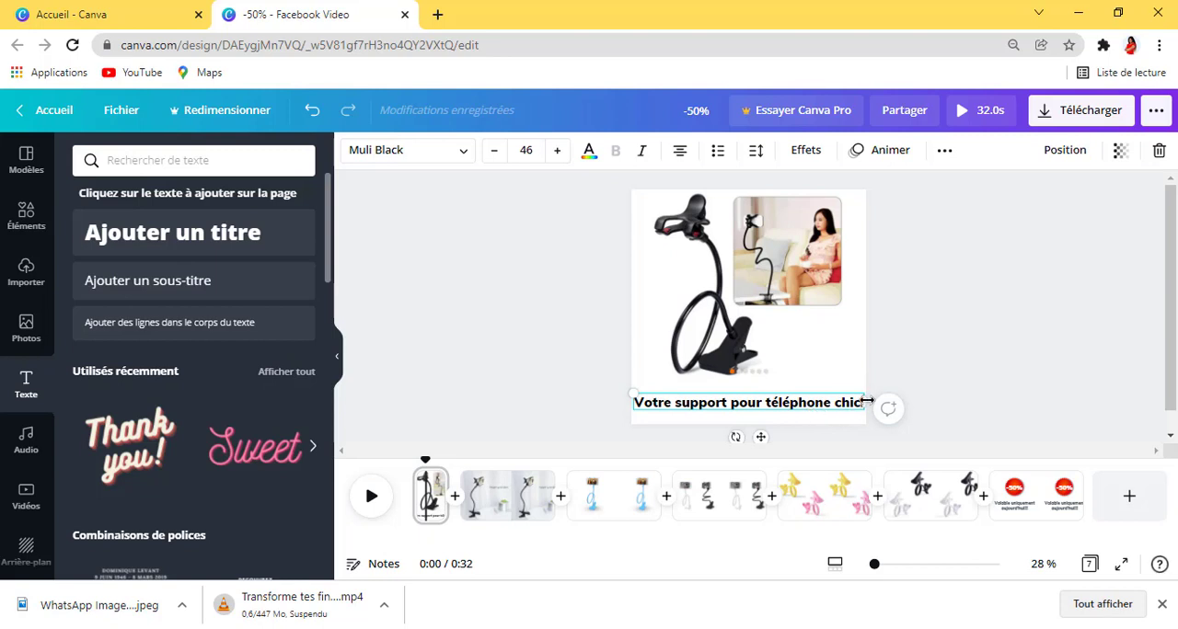
drag(867, 402, 843, 402)
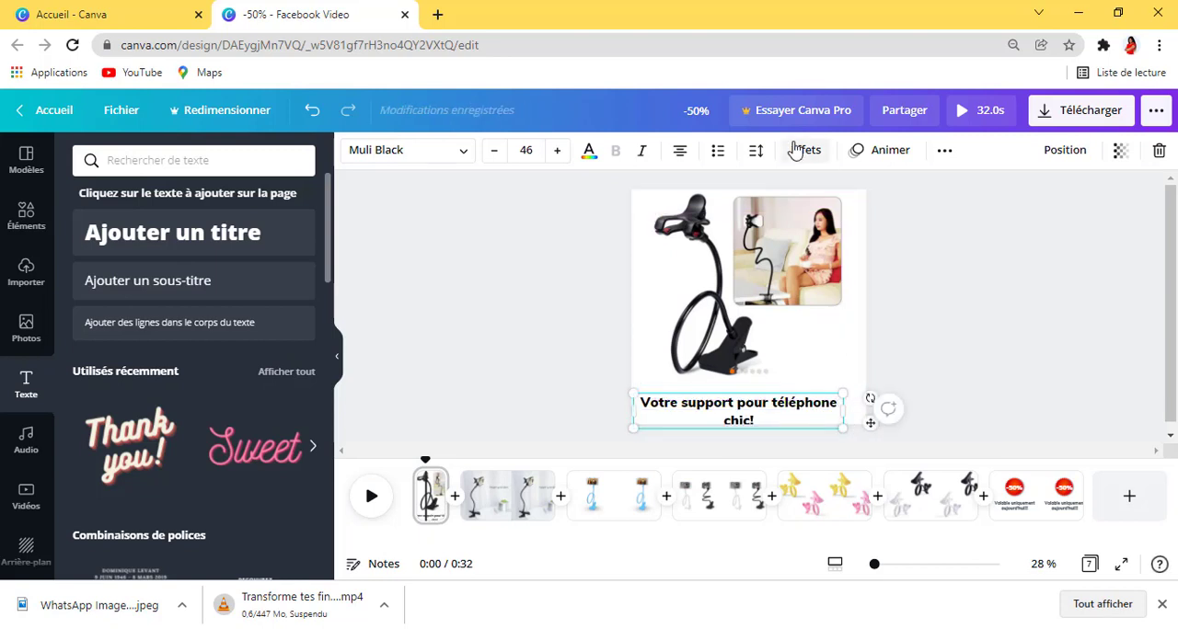
click(756, 152)
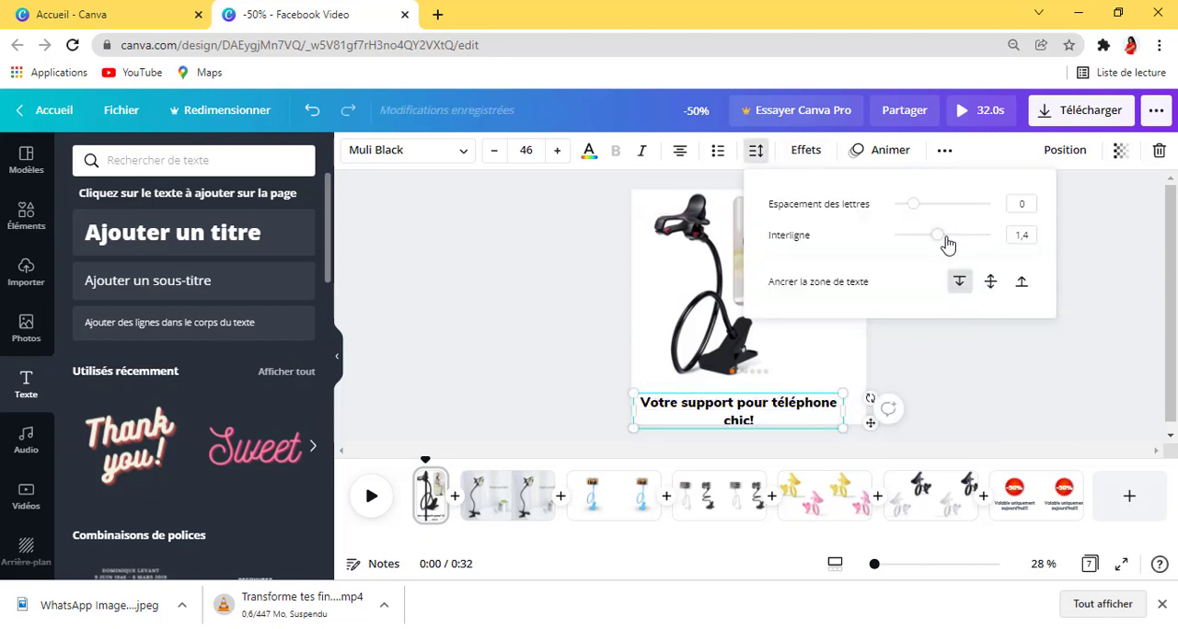
drag(940, 241, 928, 243)
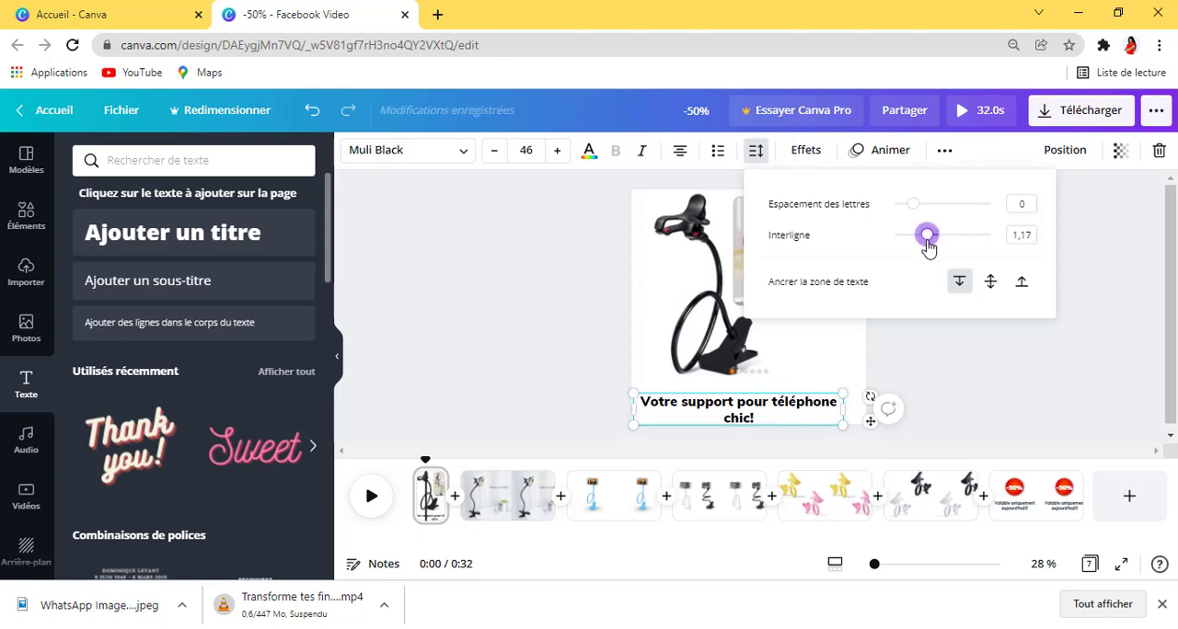
mouse_move(846, 409)
mouse_down()
mouse_move(816, 411)
mouse_move(860, 413)
mouse_up()
Step: Increase the font size of the two-line caption on the first page to 54
double_click(772, 401)
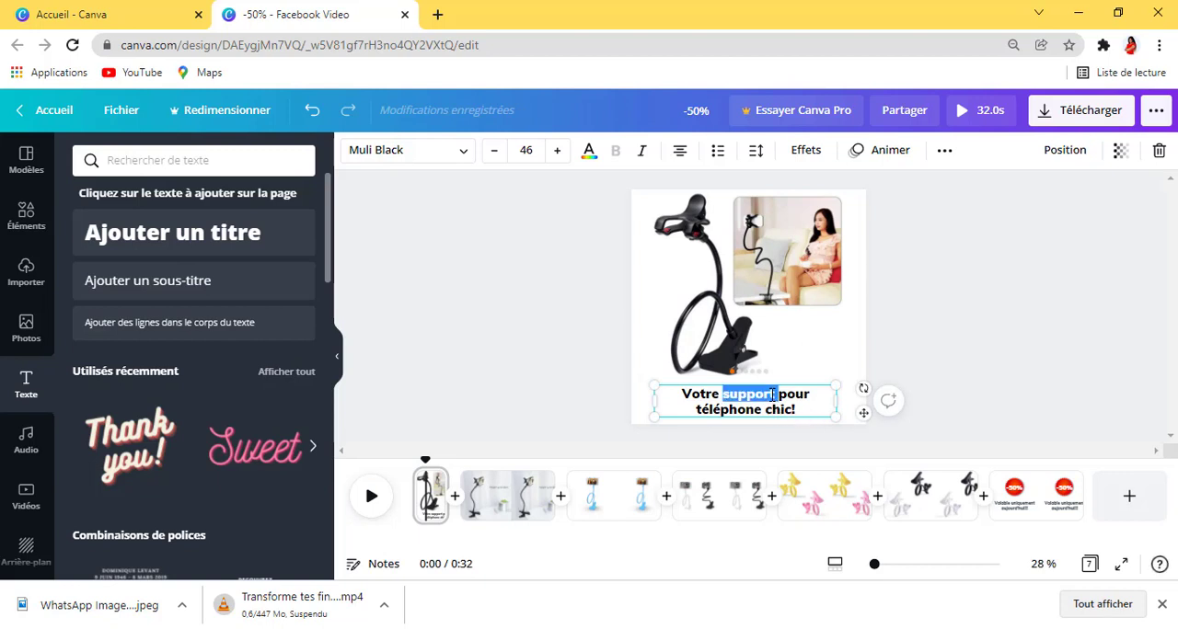
click(558, 150)
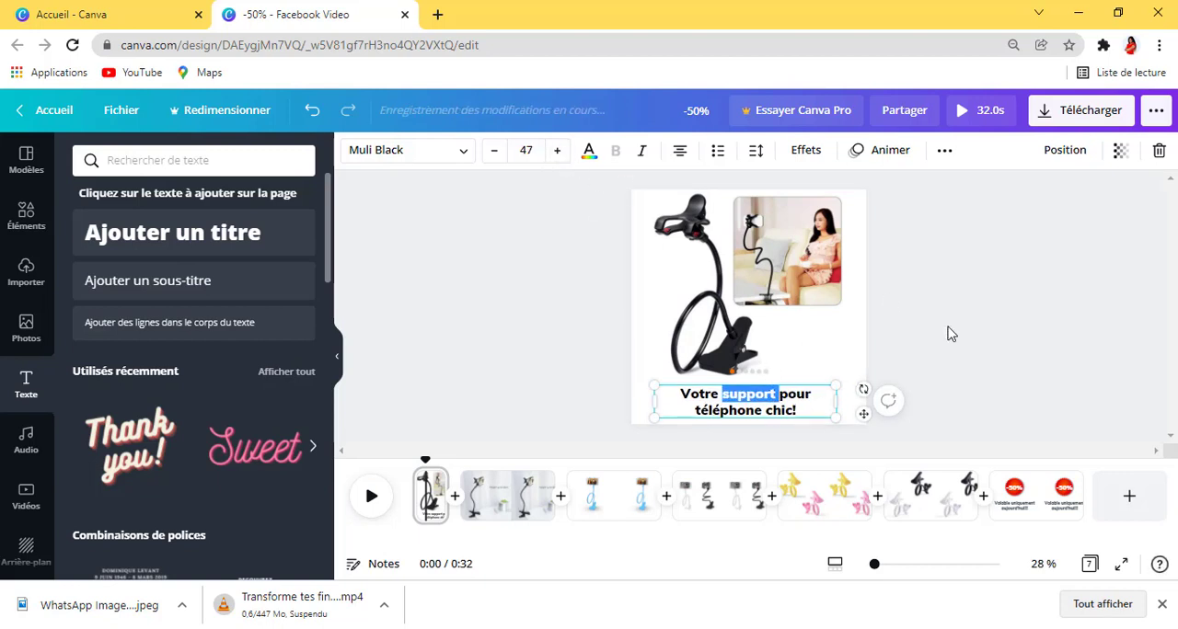
click(1032, 326)
click(784, 405)
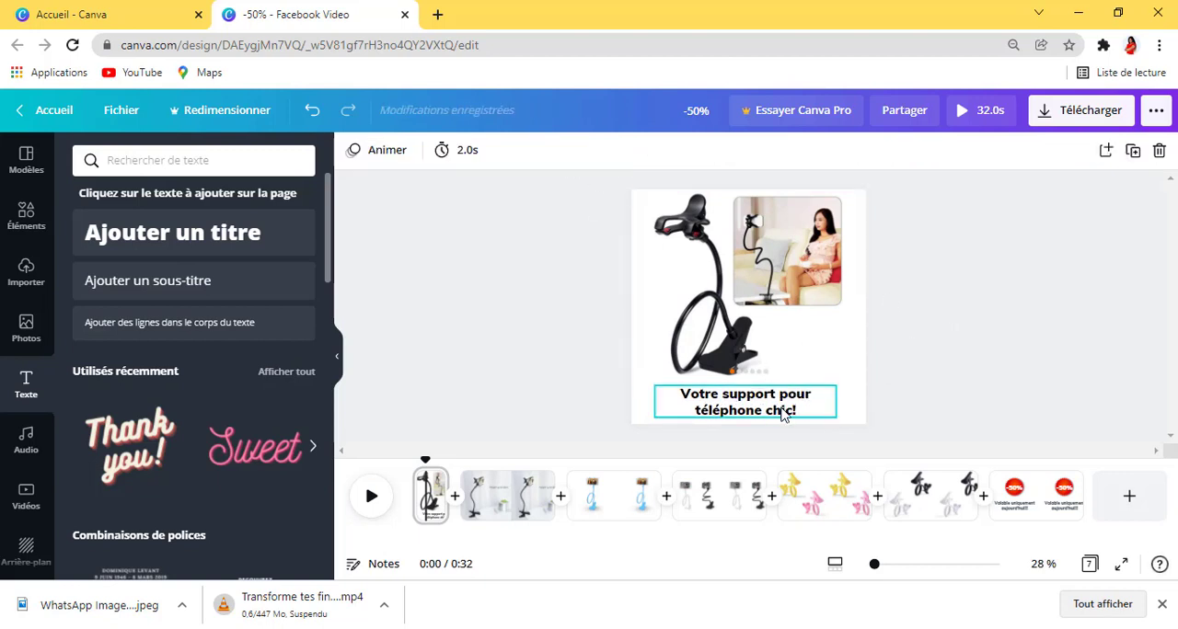
click(558, 150)
click(557, 150)
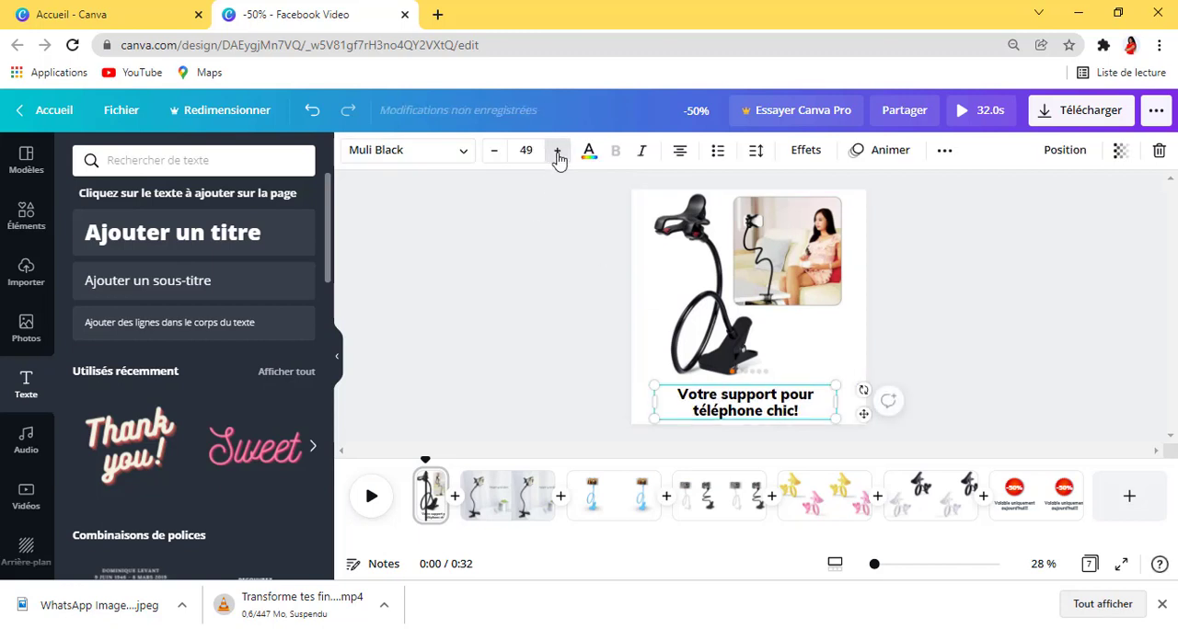
click(557, 150)
click(557, 150)
click(558, 150)
click(557, 150)
click(558, 150)
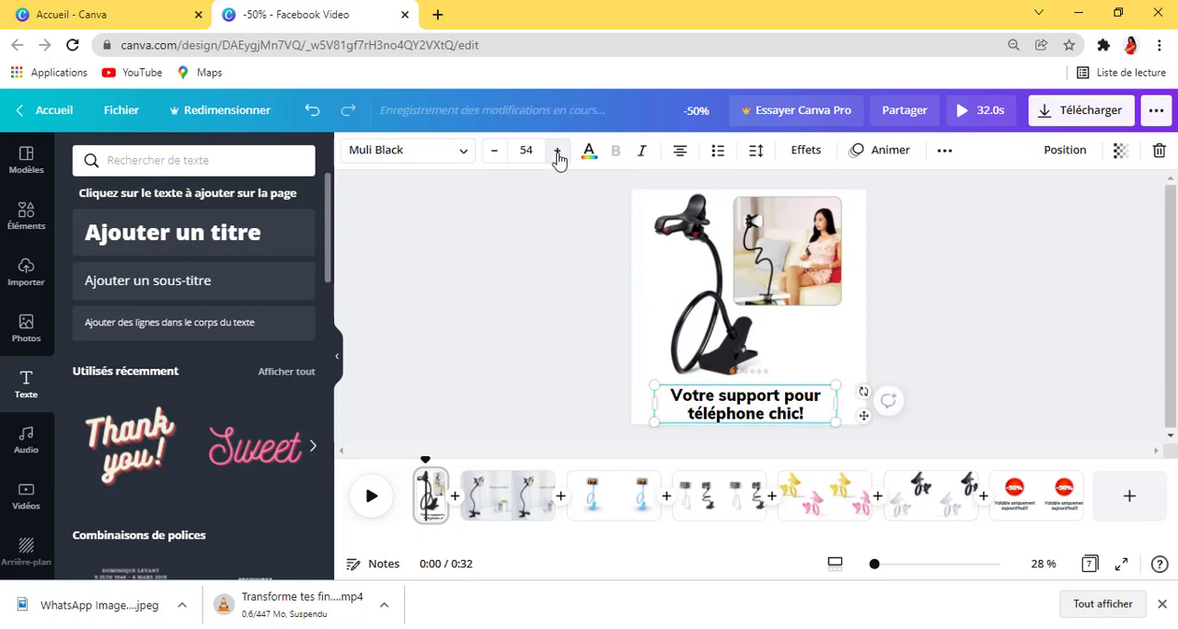
click(1063, 293)
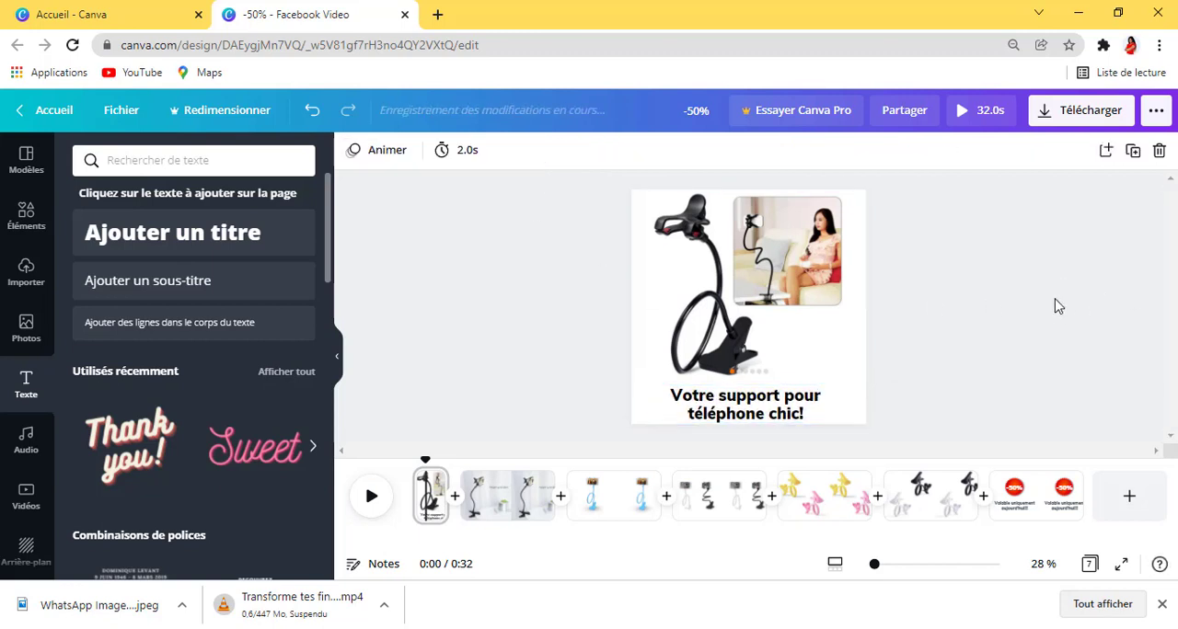
click(803, 415)
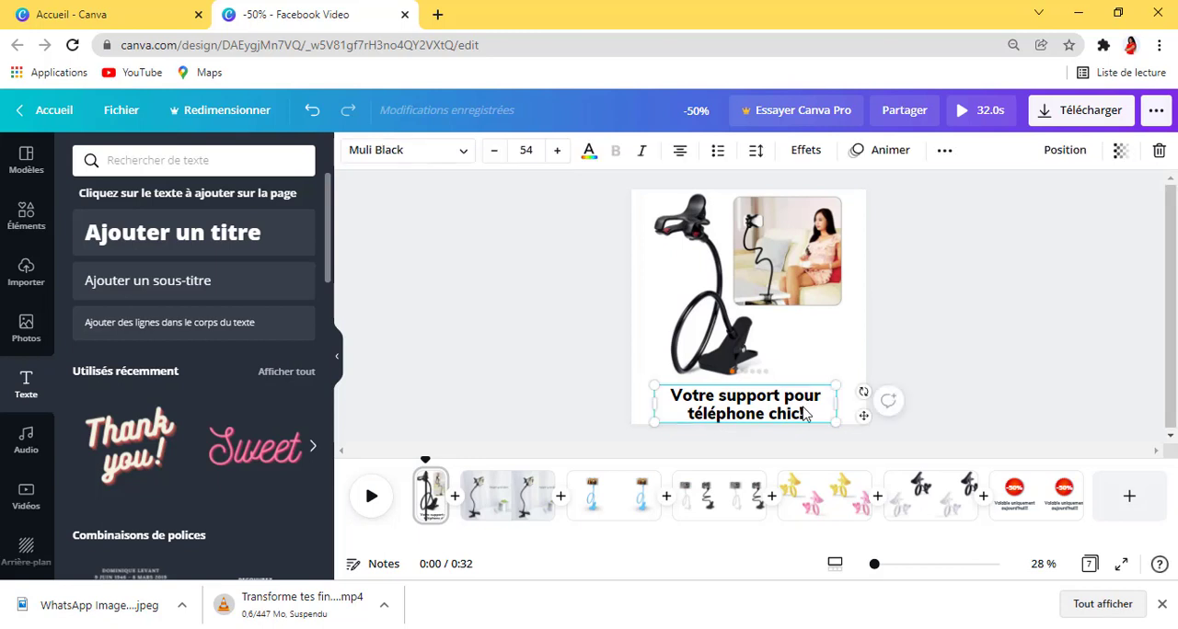
Step: Preview the available text animations on the first page's caption, including Rebond, Explosion, Skate, Décalage, Déroulé and Bloc
right_click(803, 415)
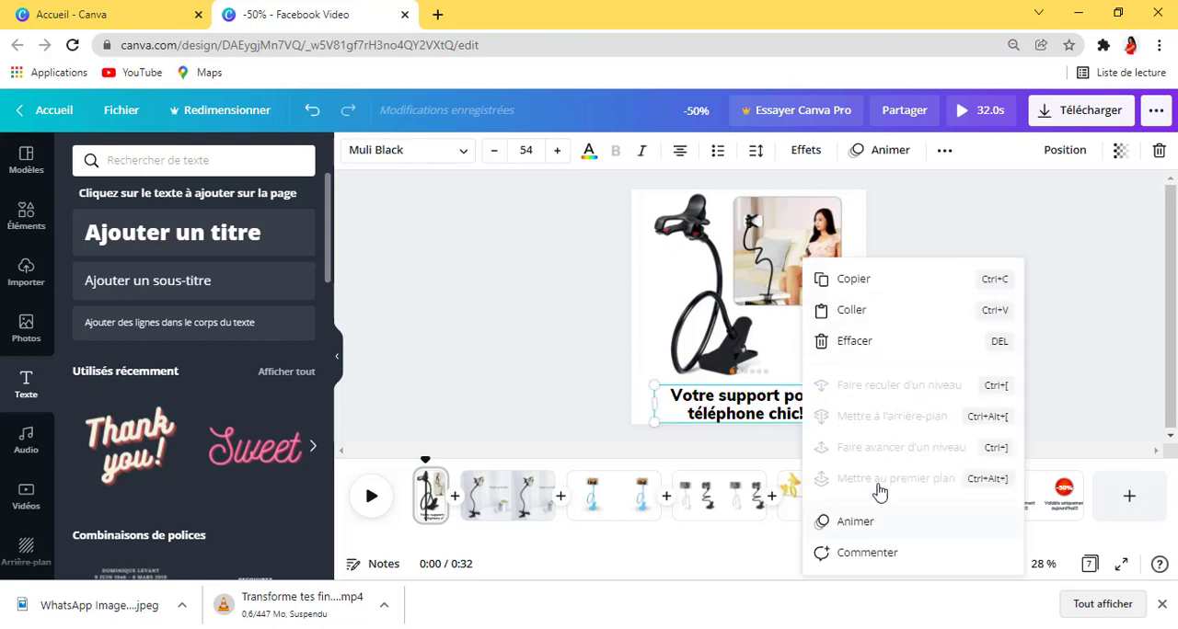
click(855, 523)
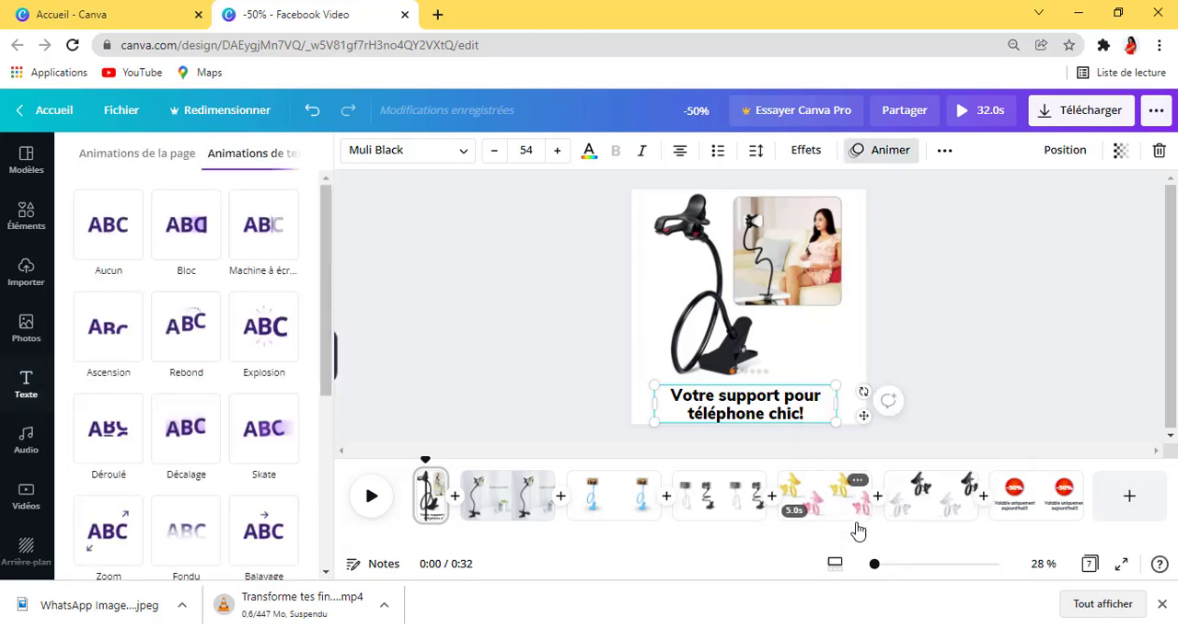
click(211, 334)
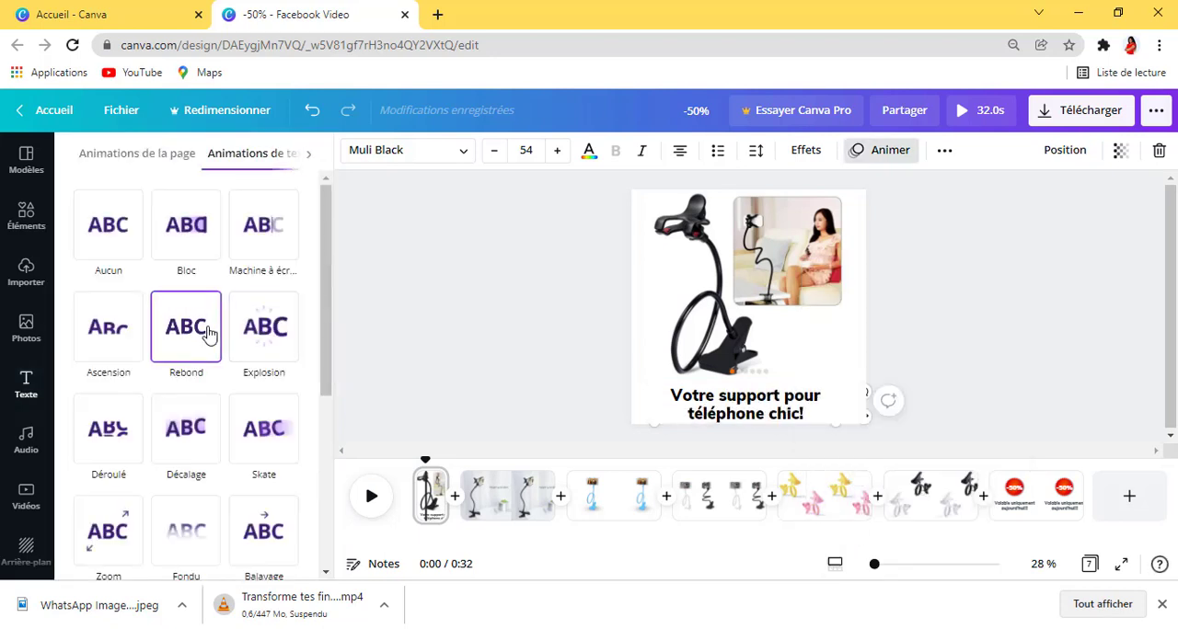
click(259, 346)
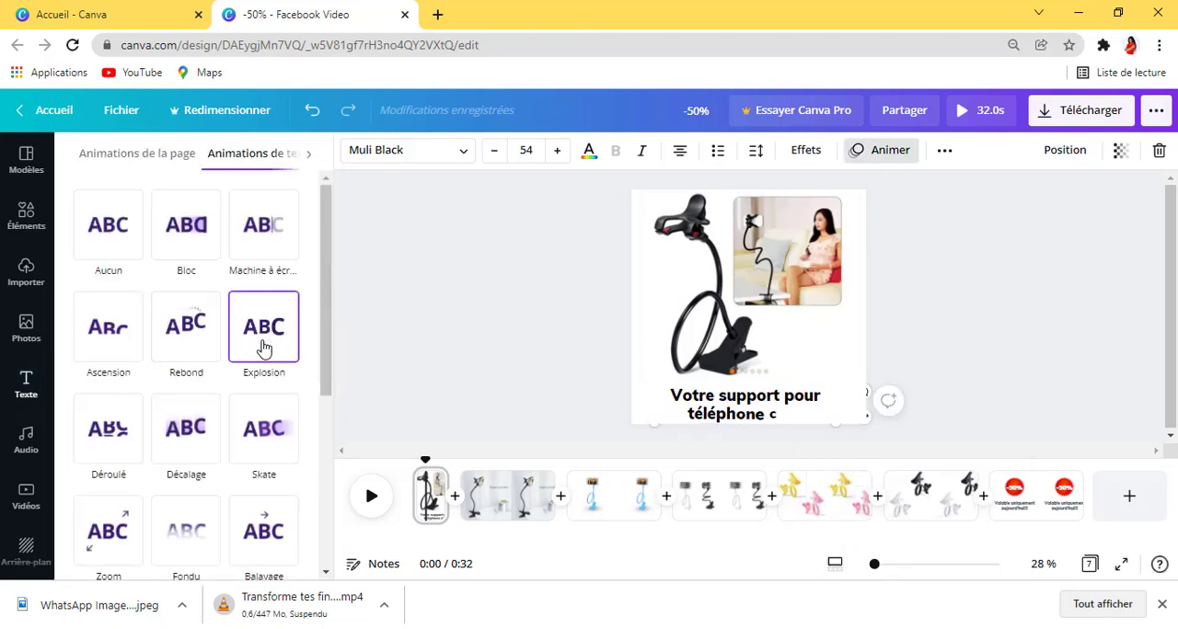
click(255, 431)
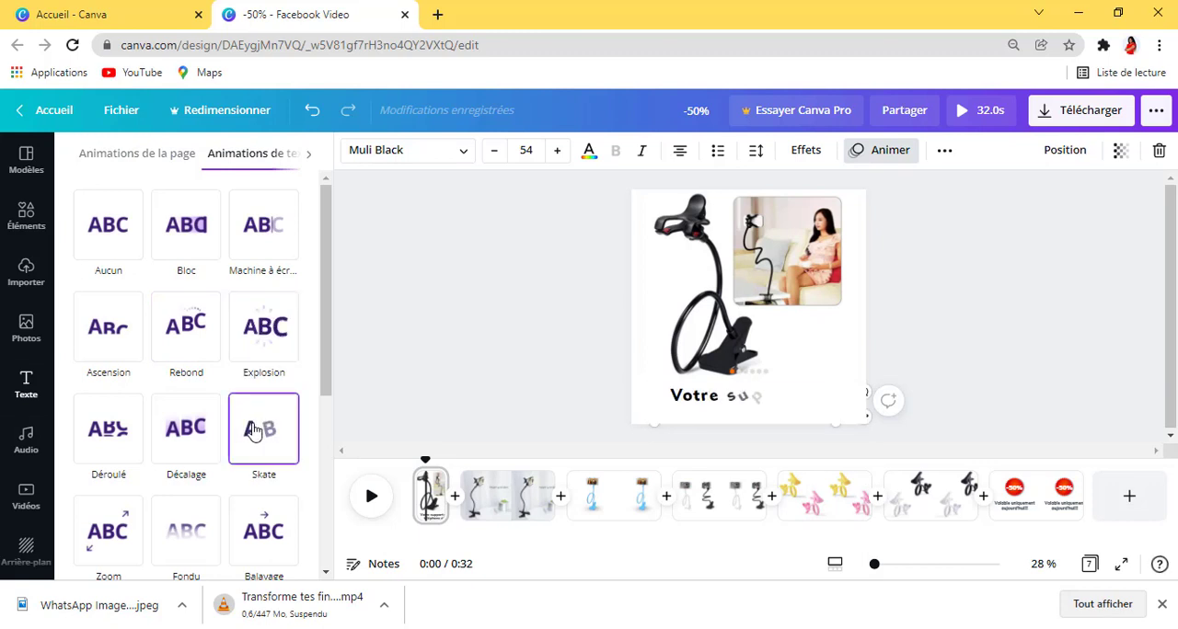
click(193, 447)
click(189, 532)
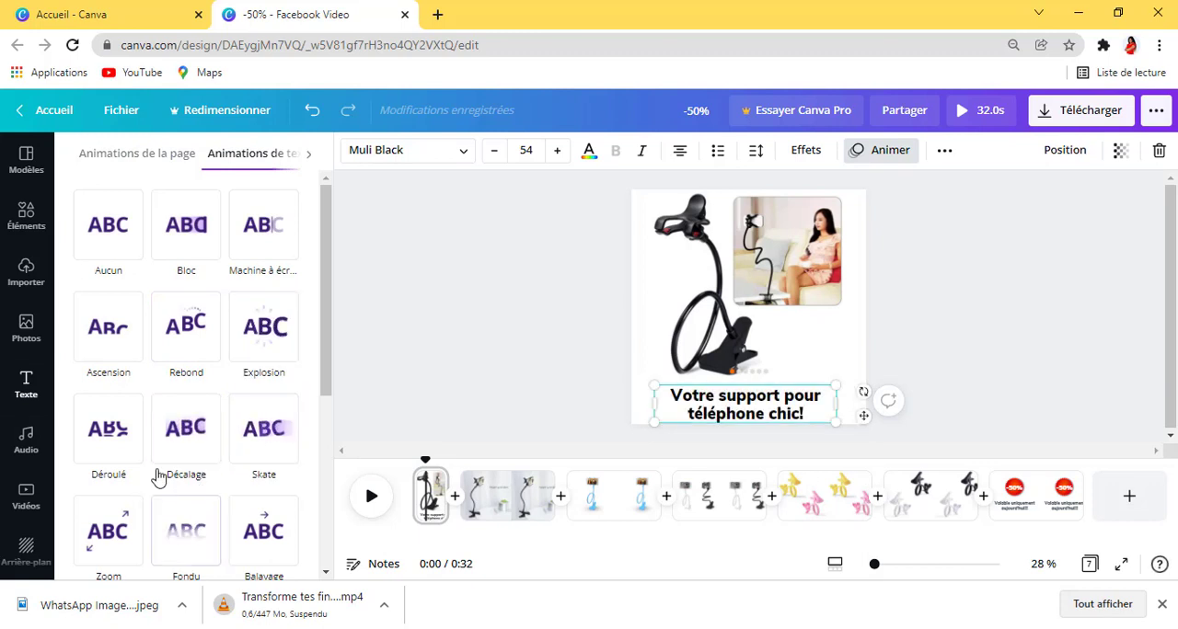
click(177, 435)
click(115, 425)
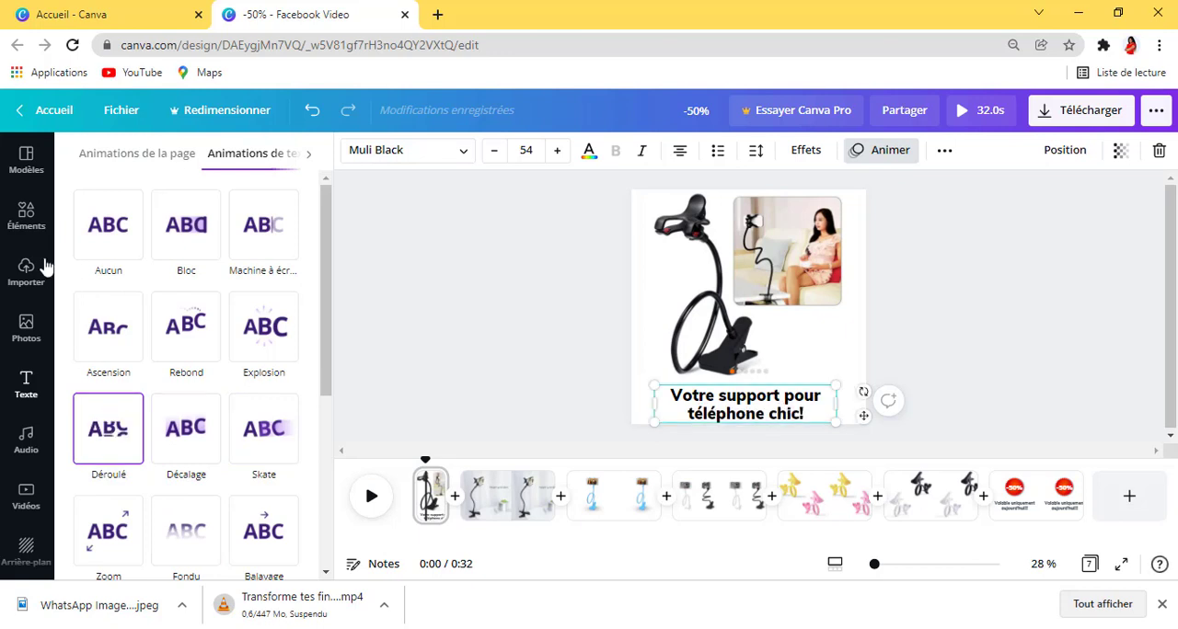
click(114, 342)
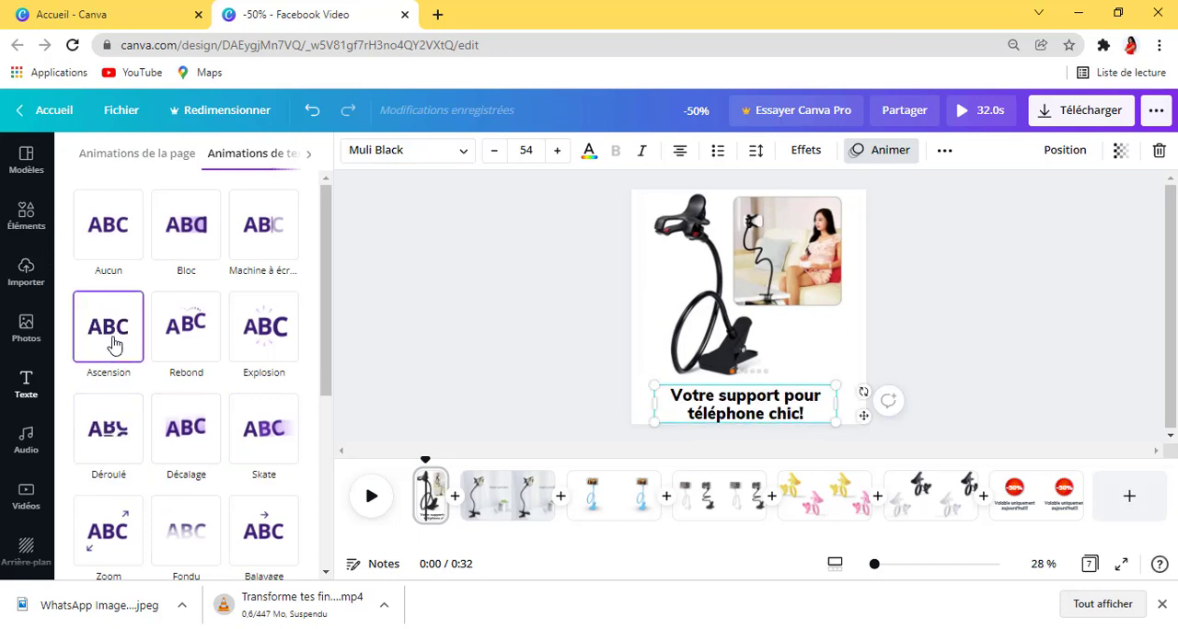
click(92, 241)
click(169, 240)
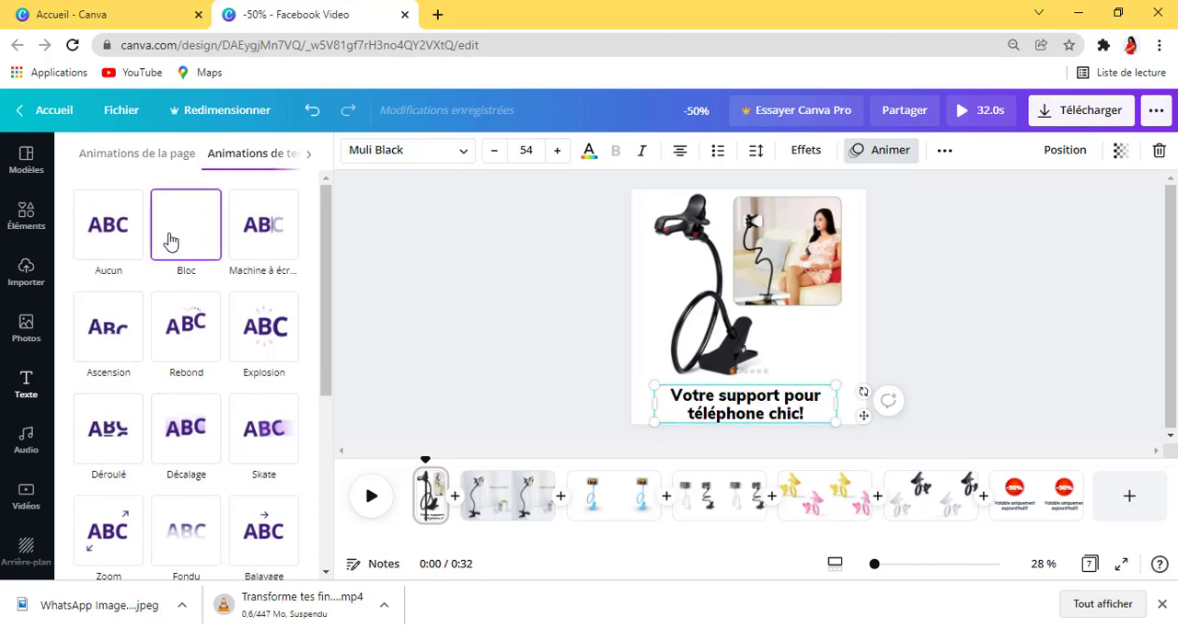
Step: Apply the Ascension text animation to the first page's caption and deselect it
click(119, 322)
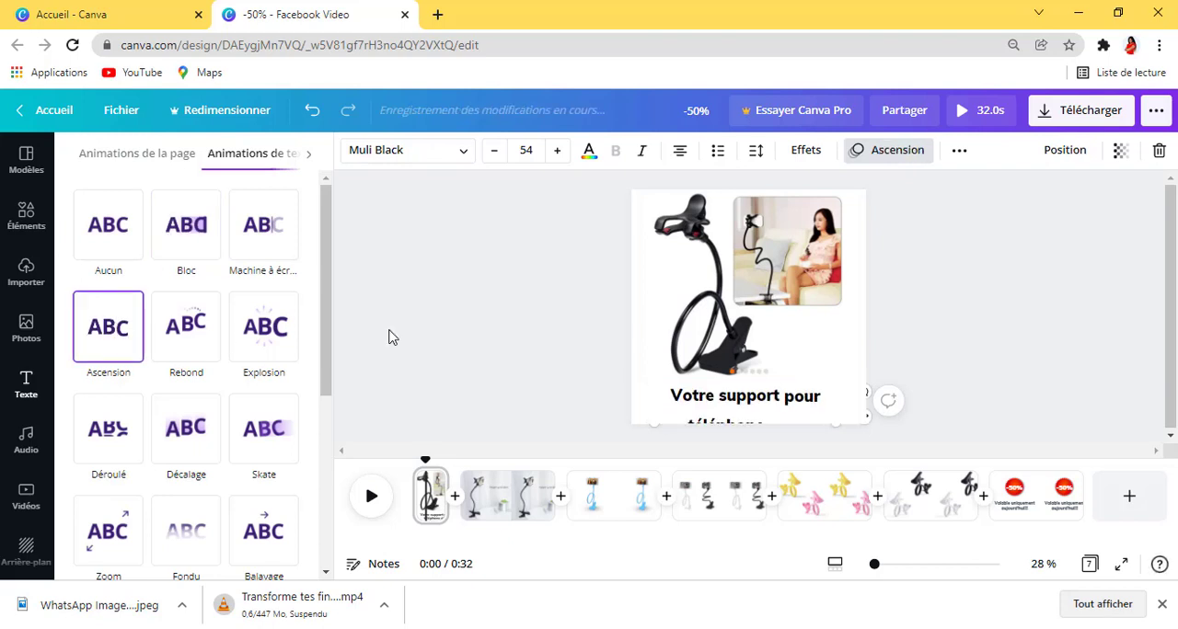
click(1014, 321)
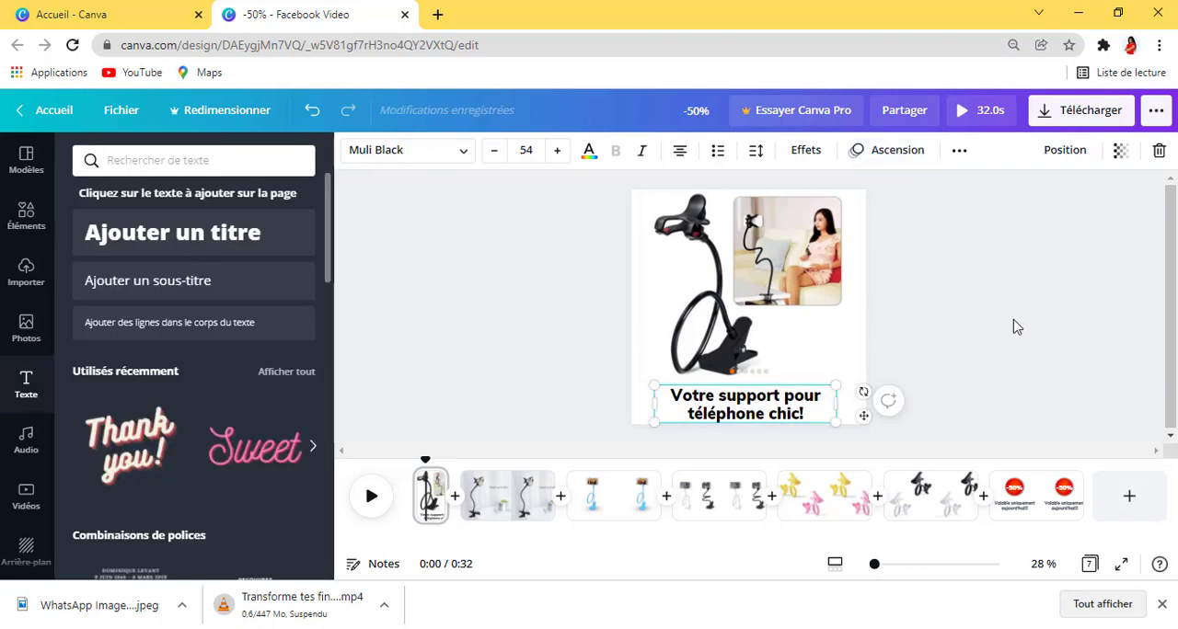
click(1053, 369)
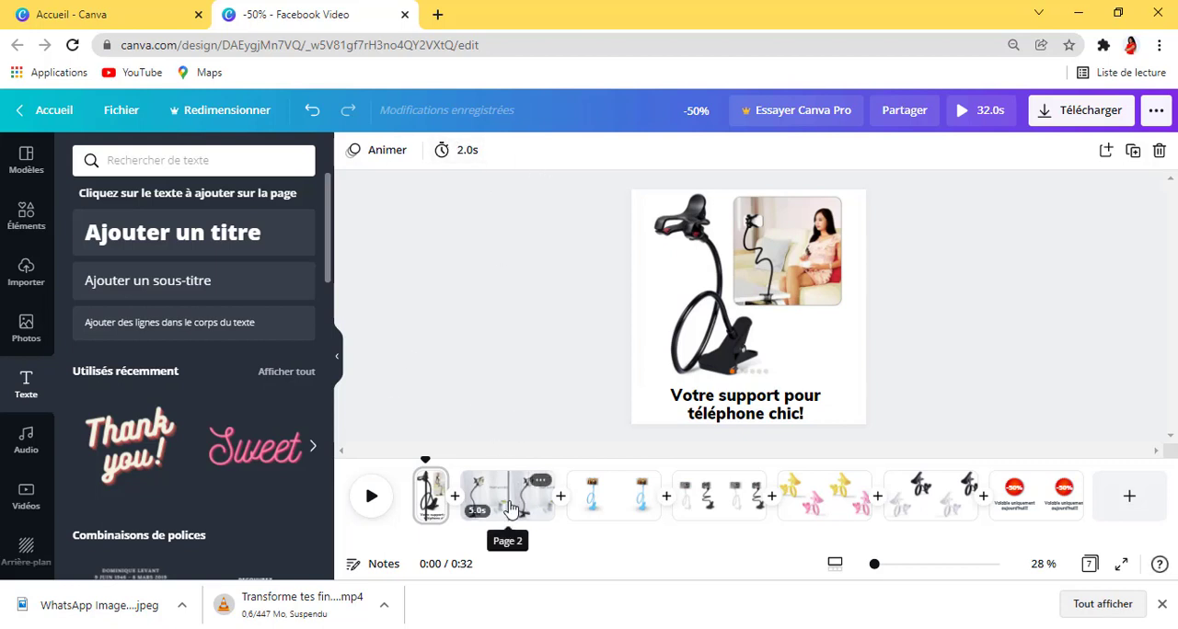
Step: Clear the "solde" element search and add a recently used square shape to the second page
click(511, 509)
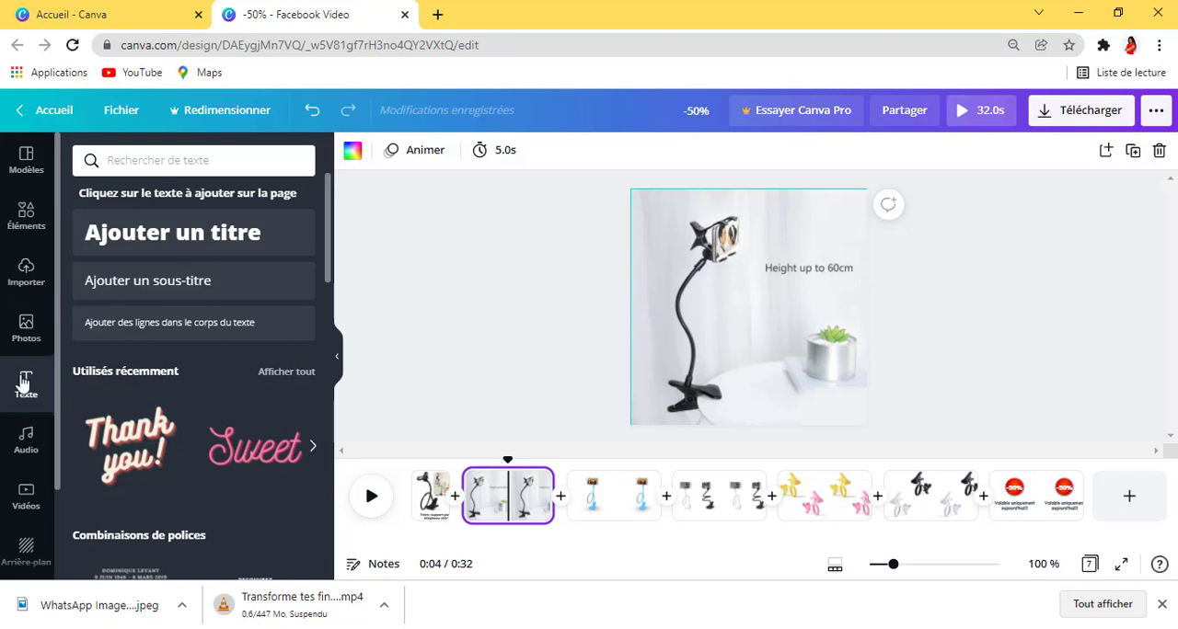
click(33, 210)
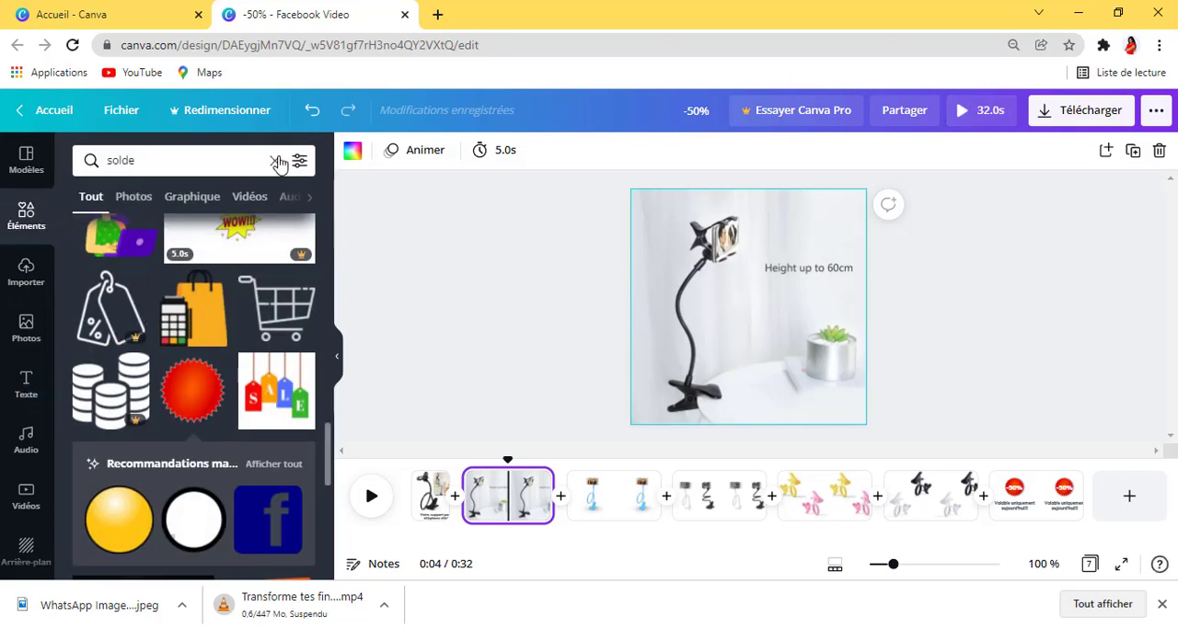
click(277, 162)
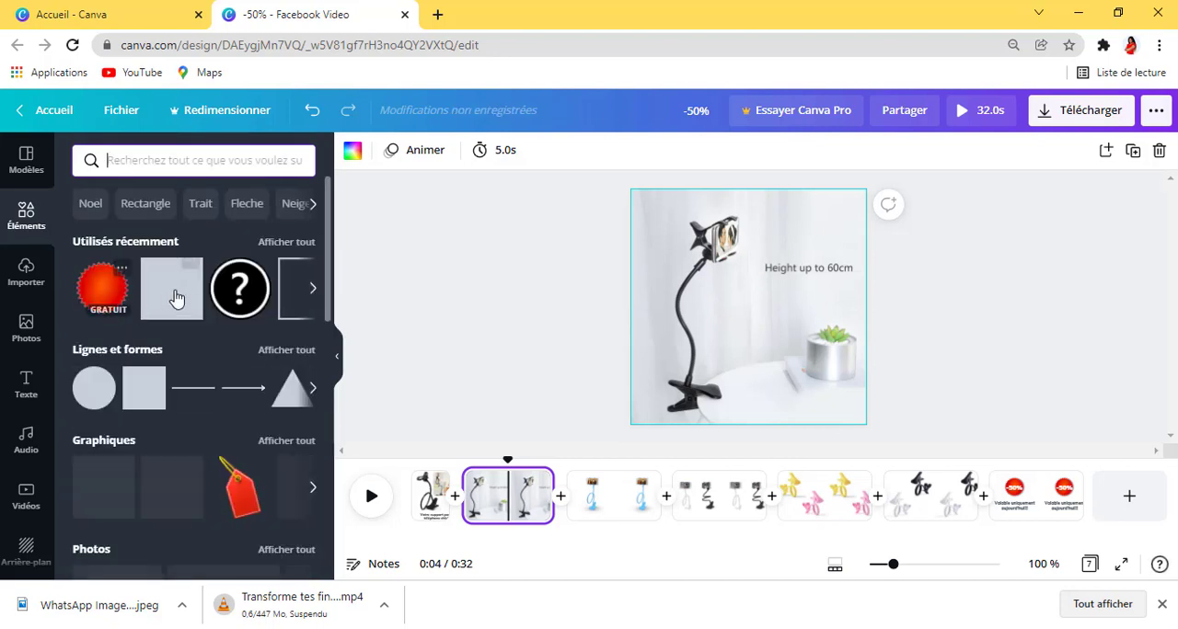
click(177, 299)
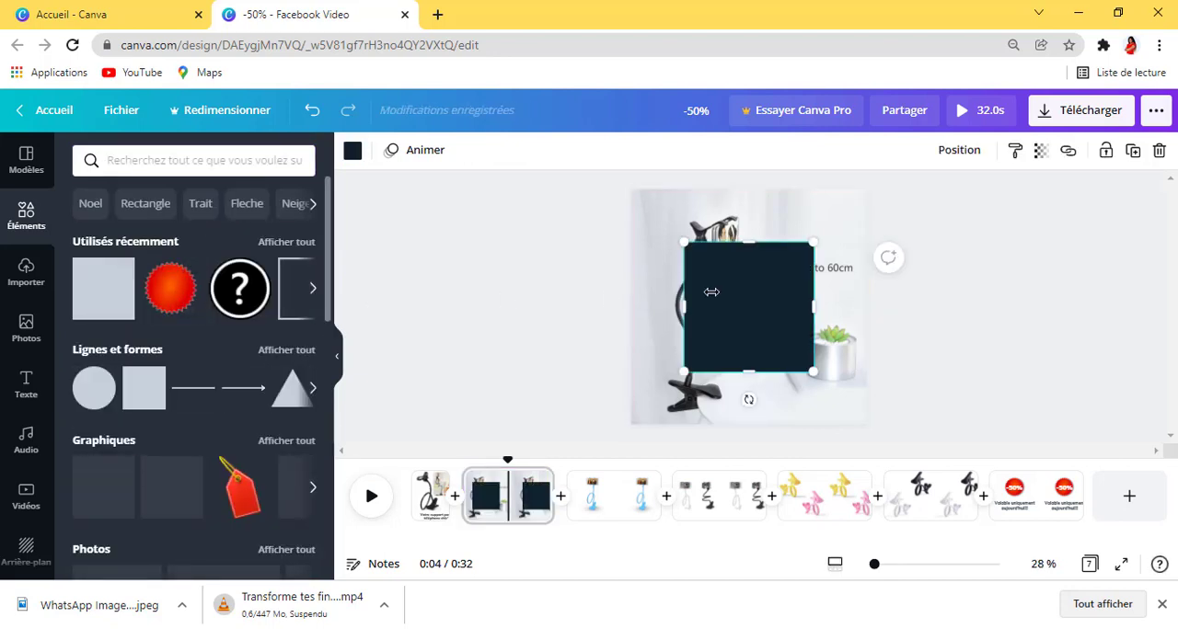
Step: Reshape the square into a flat banner about 1018 wide and place it over the "Height up to 60cm" text
drag(803, 305, 875, 297)
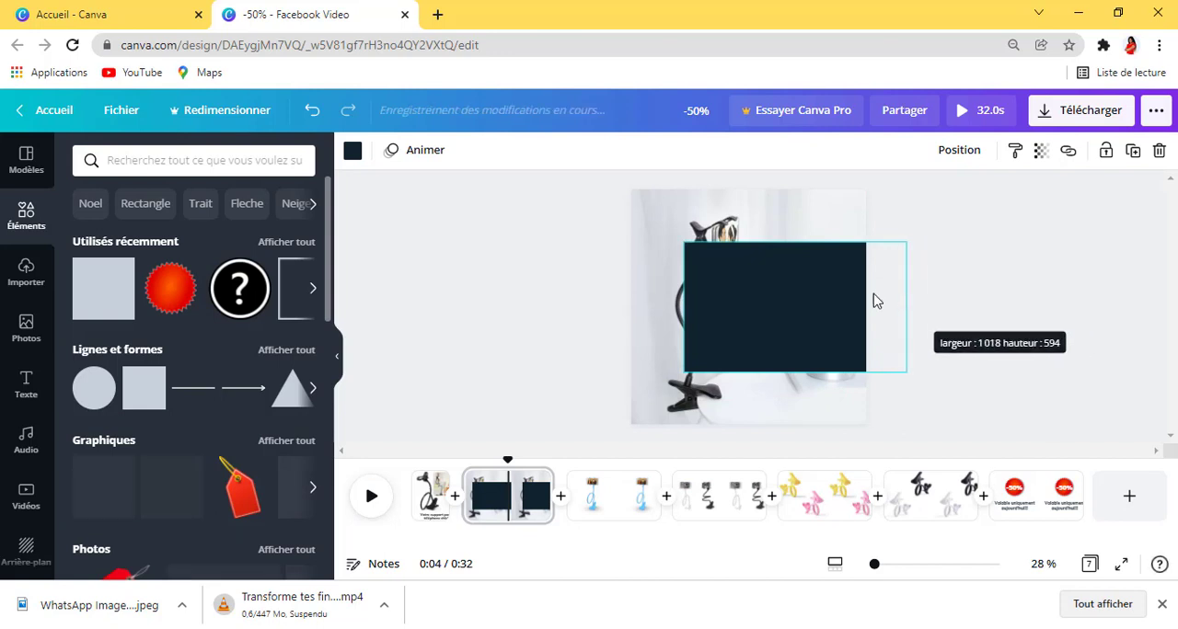
drag(802, 240, 794, 341)
drag(806, 406, 861, 321)
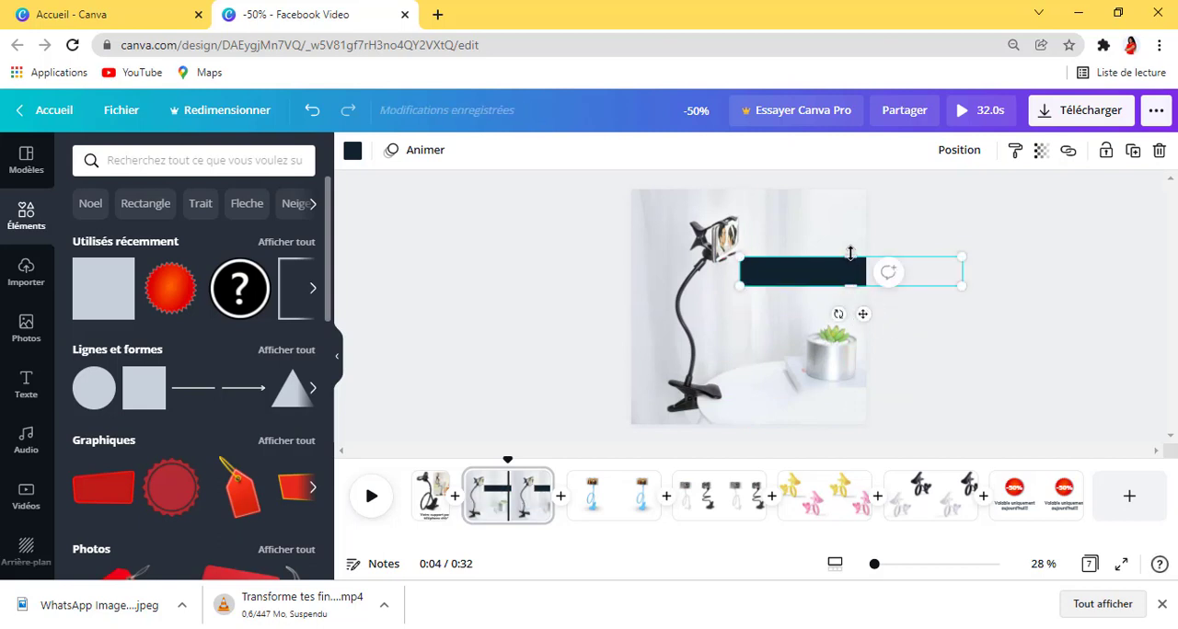
drag(850, 251, 848, 244)
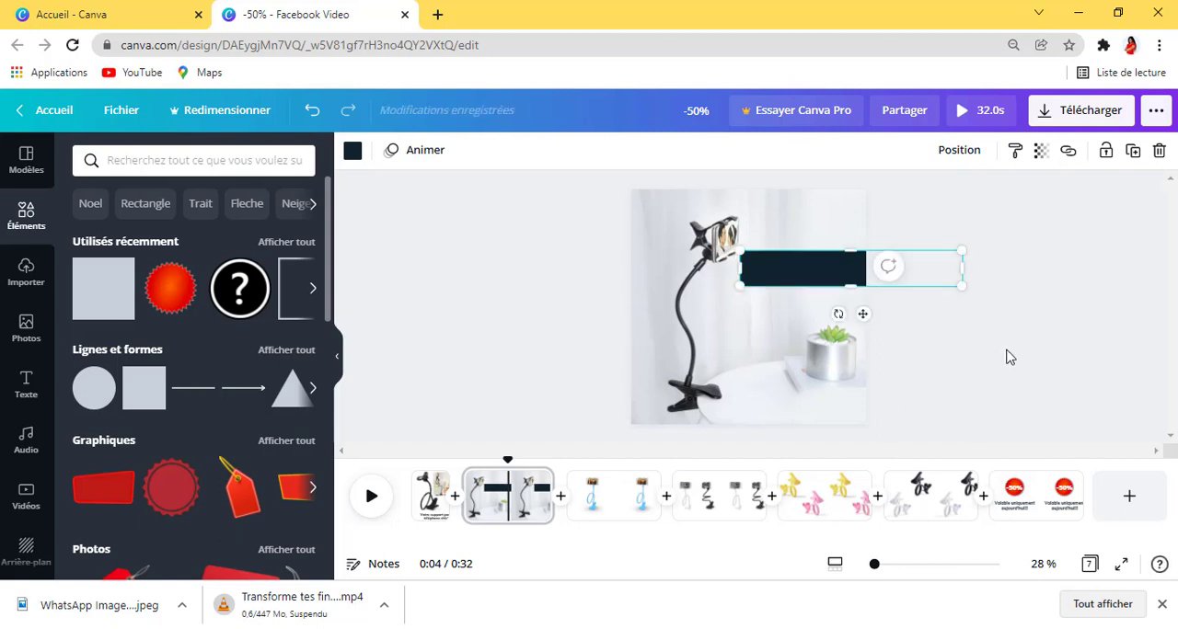
click(1003, 355)
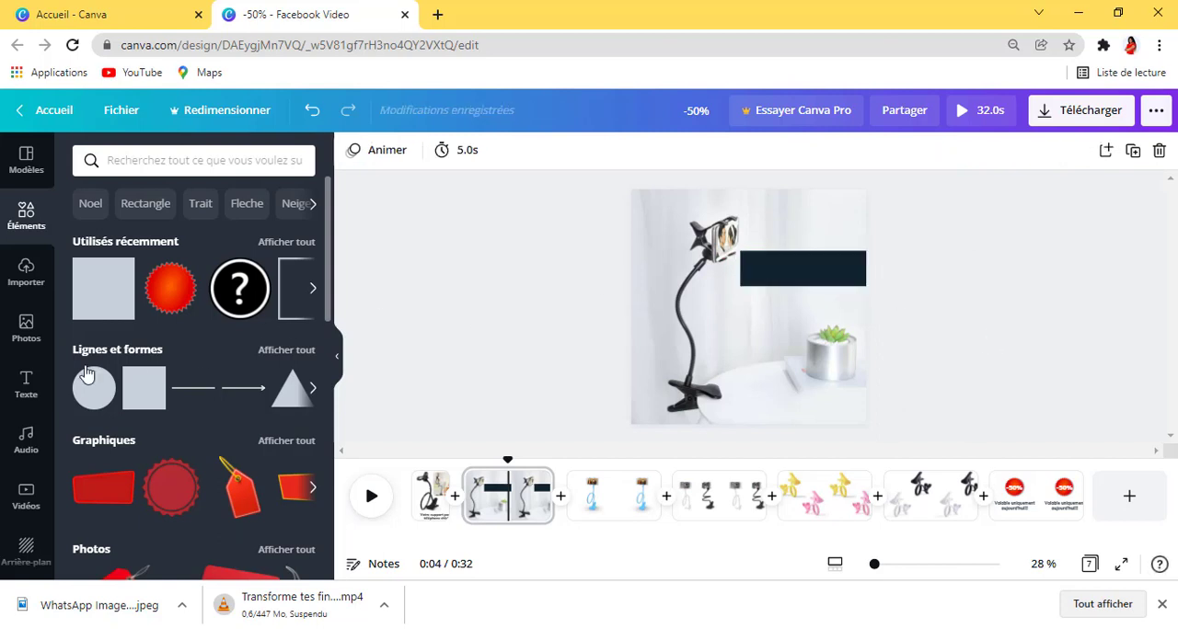
Step: Add a subtitle text reading "Super pratique" to the second page
click(28, 384)
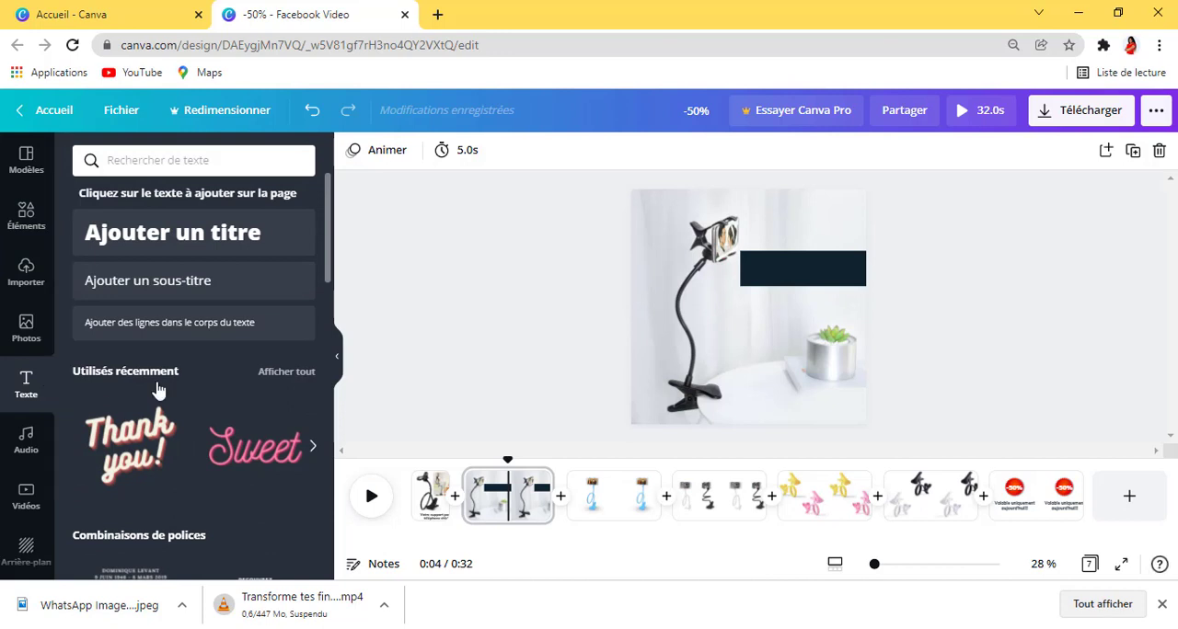
click(167, 287)
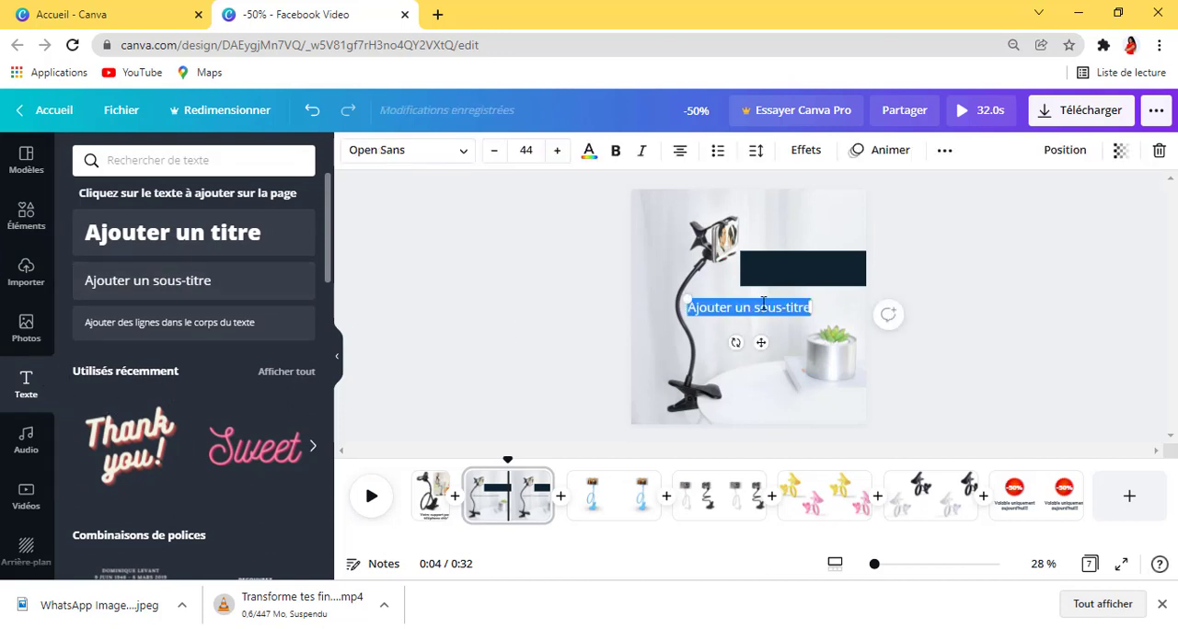
text(S)
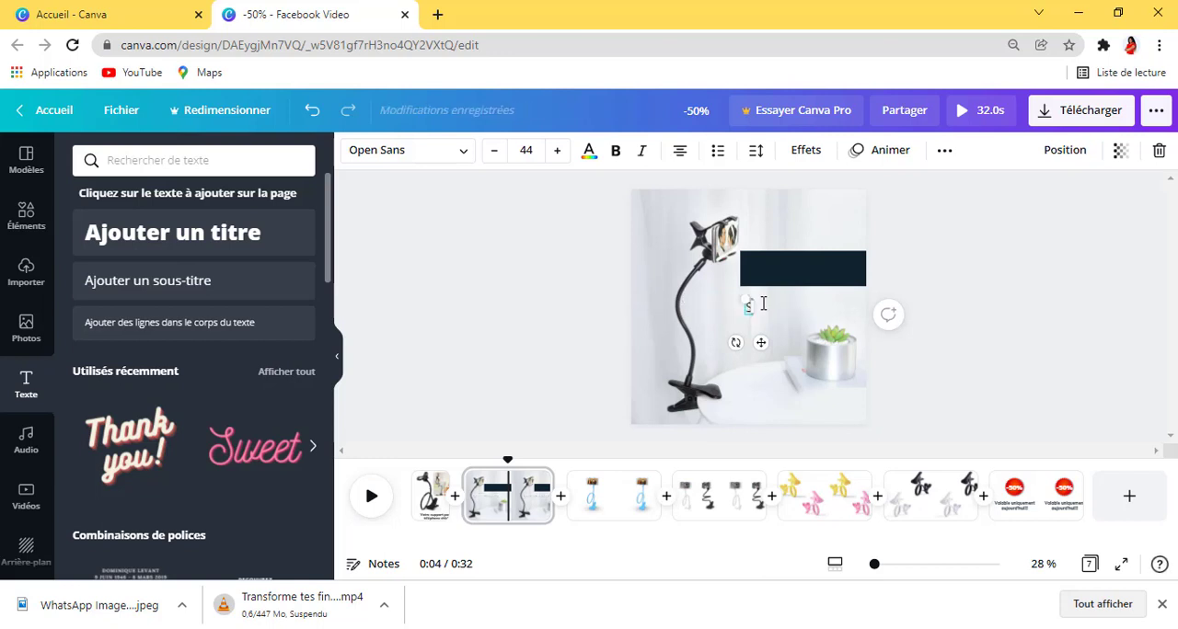
text(uper)
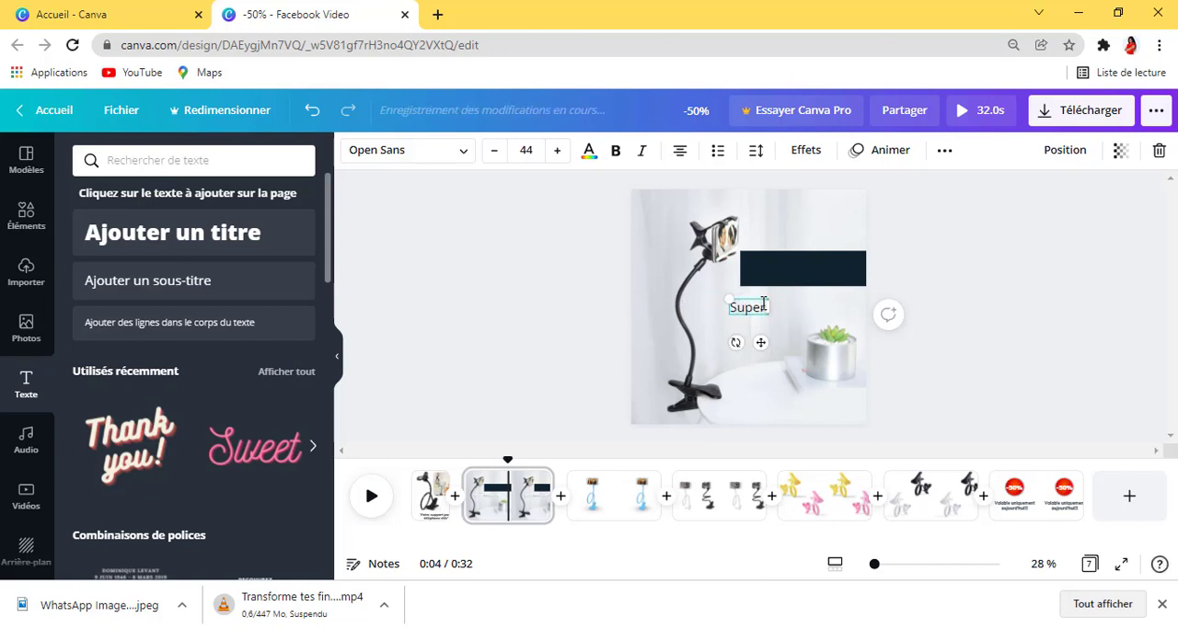
text( platc)
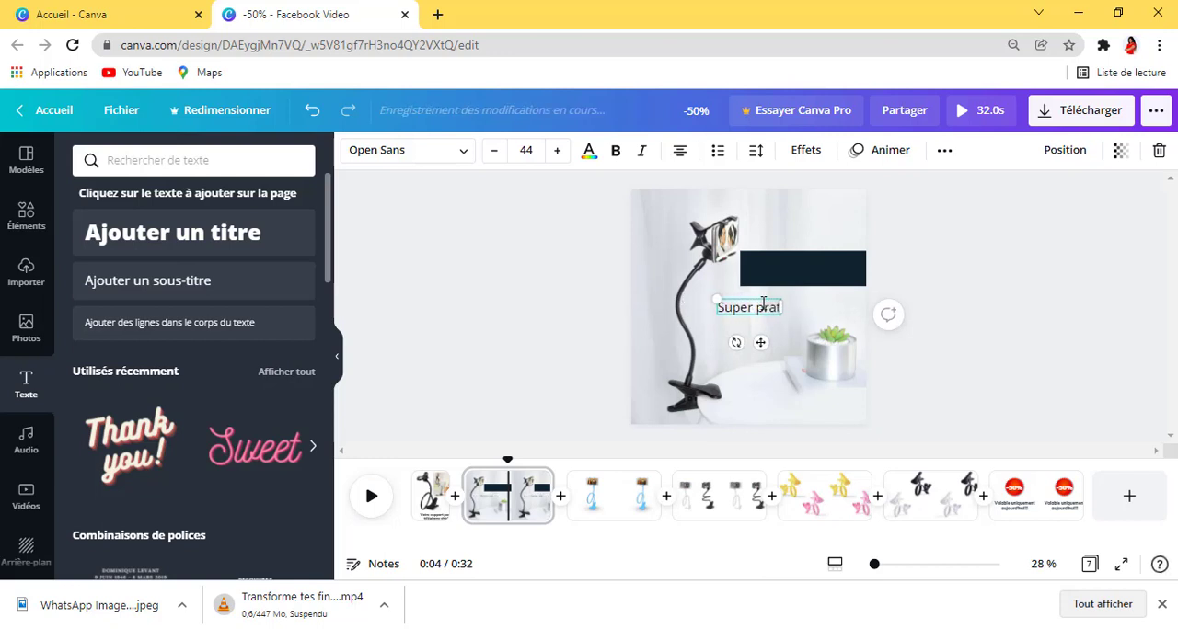
key(BackSpace)
key(BackSpace)
key(BackSpace)
key(BackSpace)
text(ratiqué)
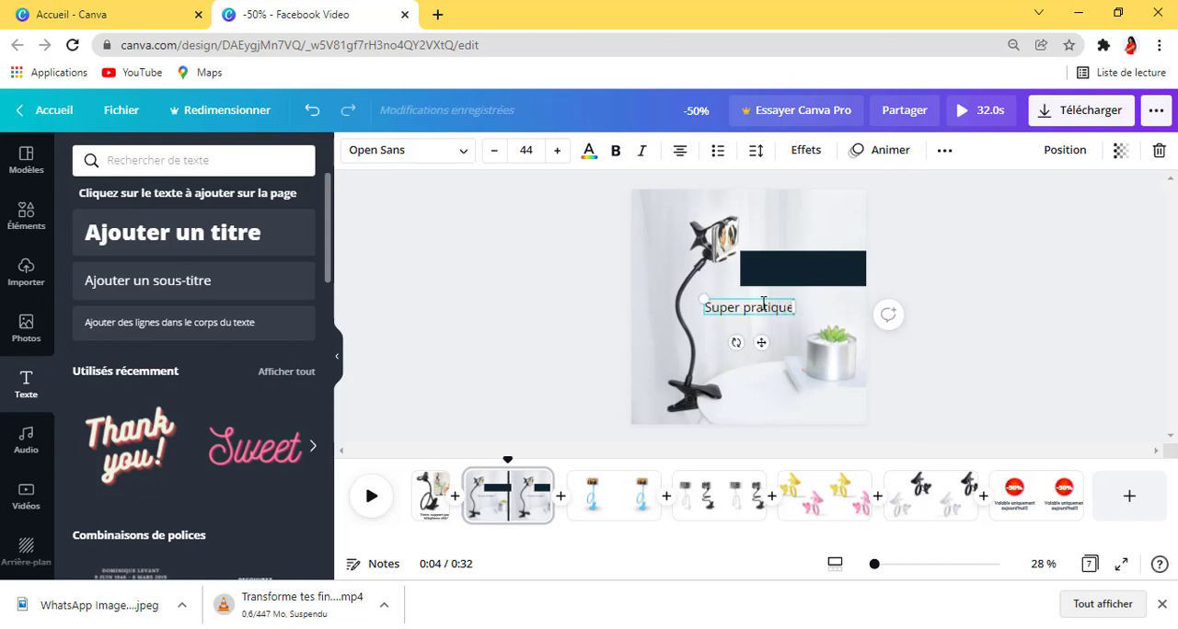
Step: Set the "Super pratique" caption's font to Muli Black and its colour to white
key(ctrl+shift+Left)
key(ctrl+shift+Left)
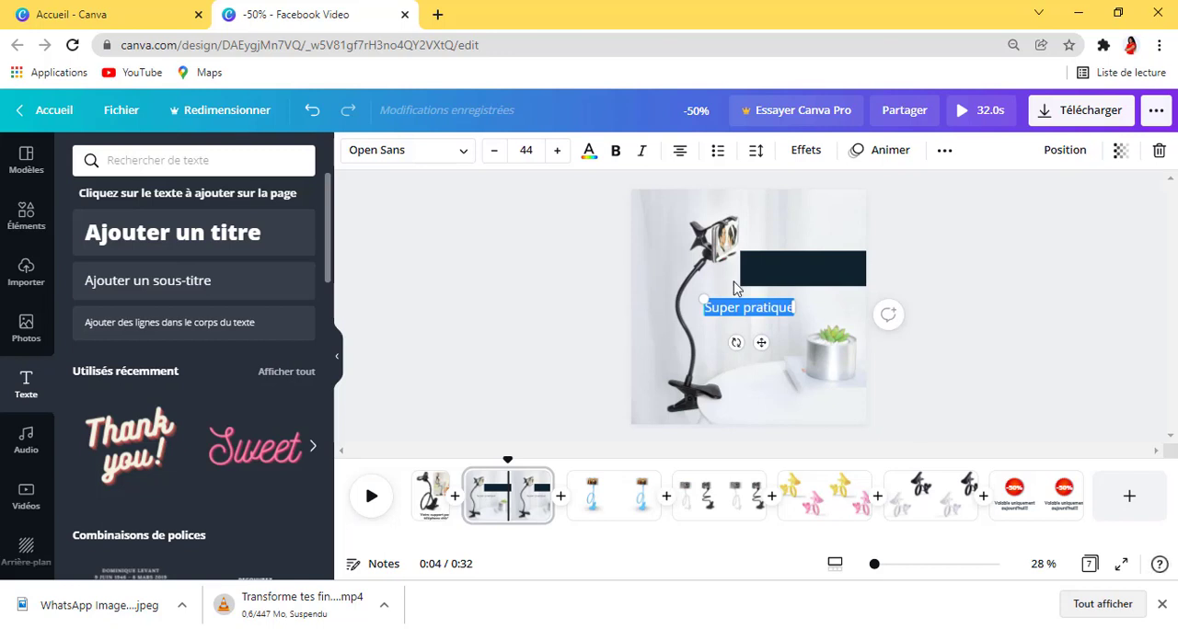
click(460, 153)
click(111, 198)
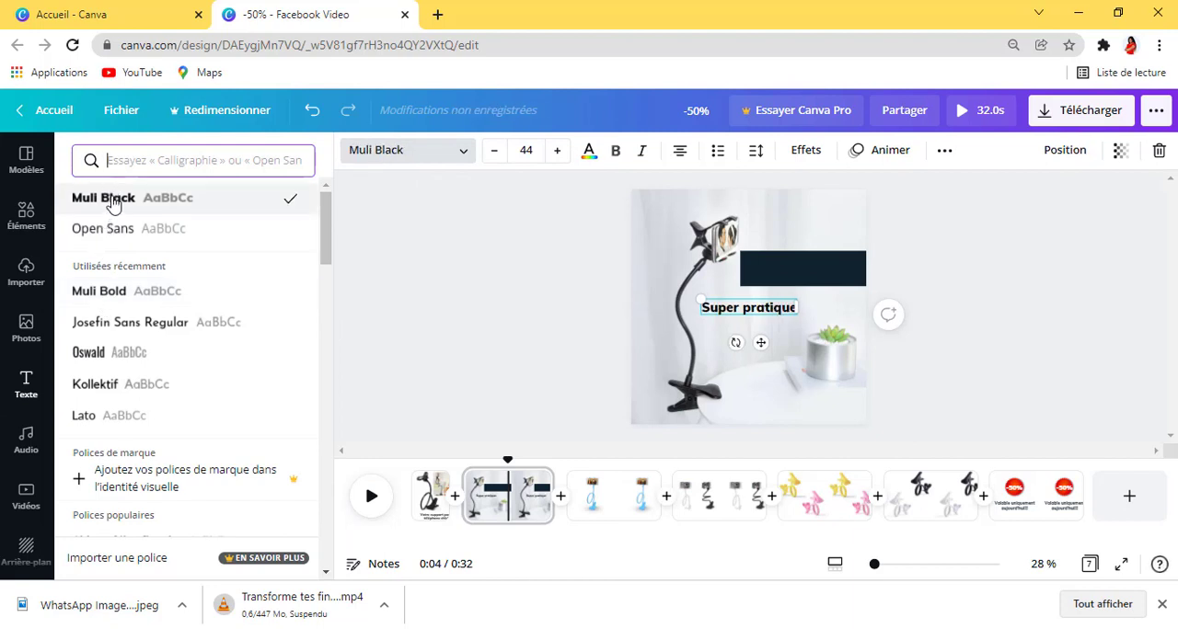
click(587, 153)
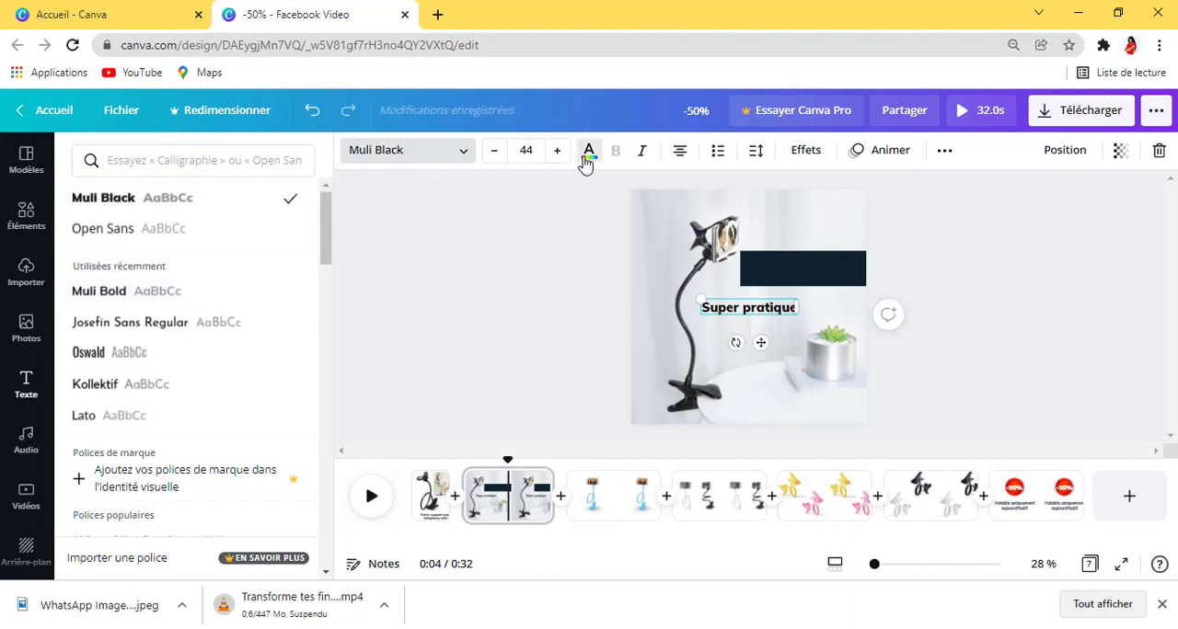
click(298, 233)
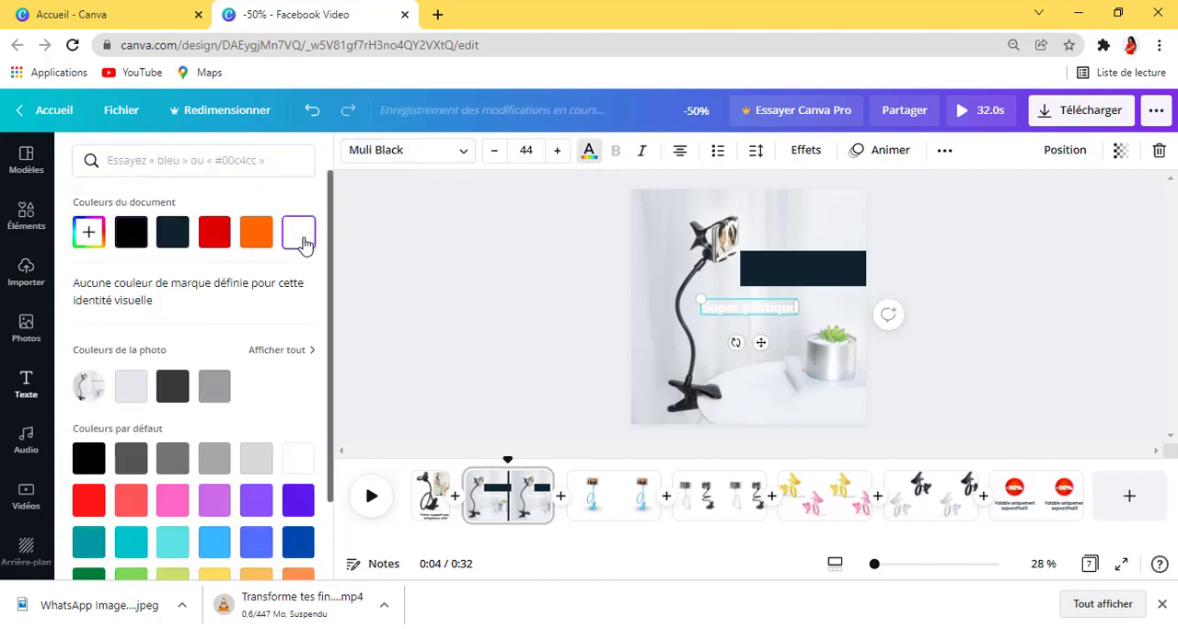
Step: Move the white caption onto the dark banner and extend its text to "Super pratique!"
drag(757, 341, 811, 299)
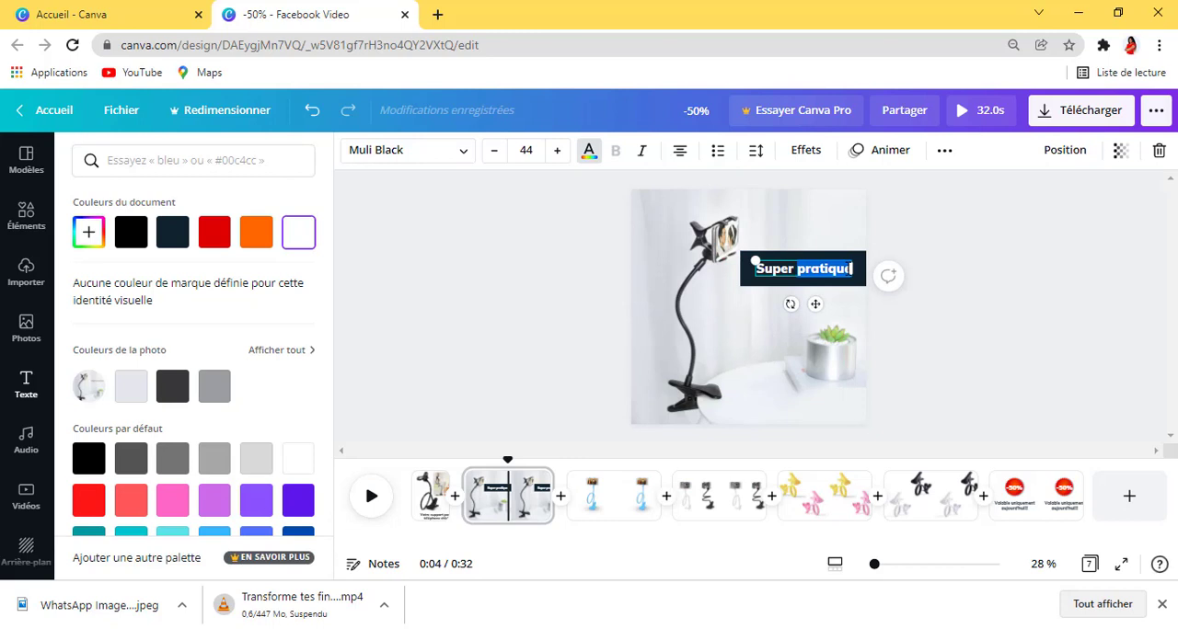
text(!)
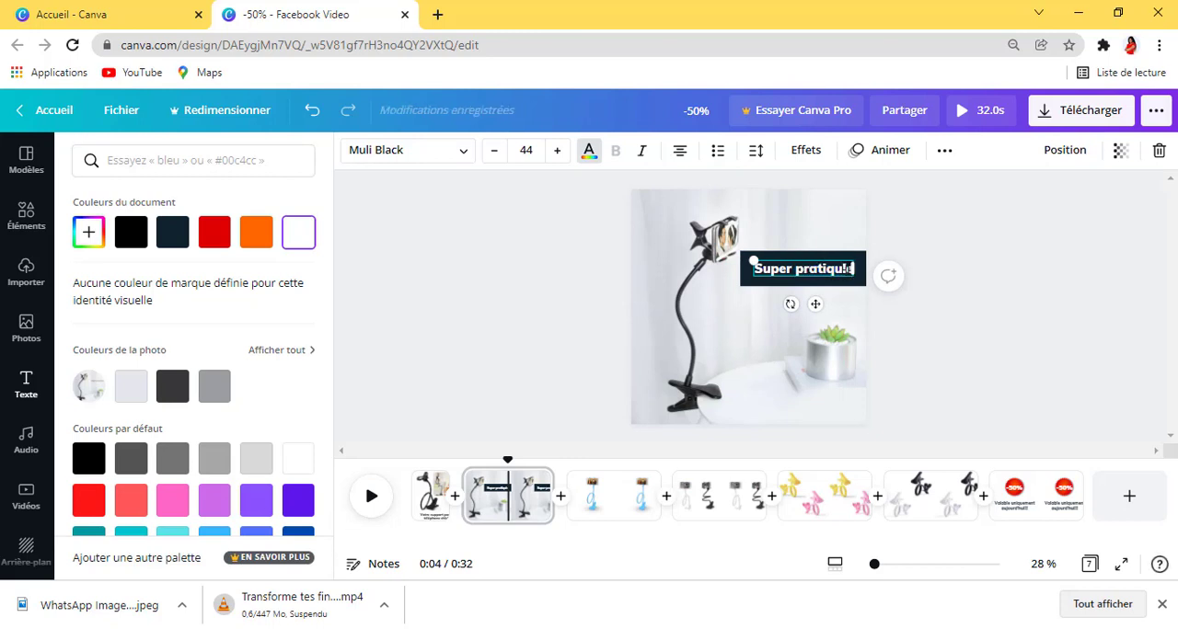
key(BackSpace)
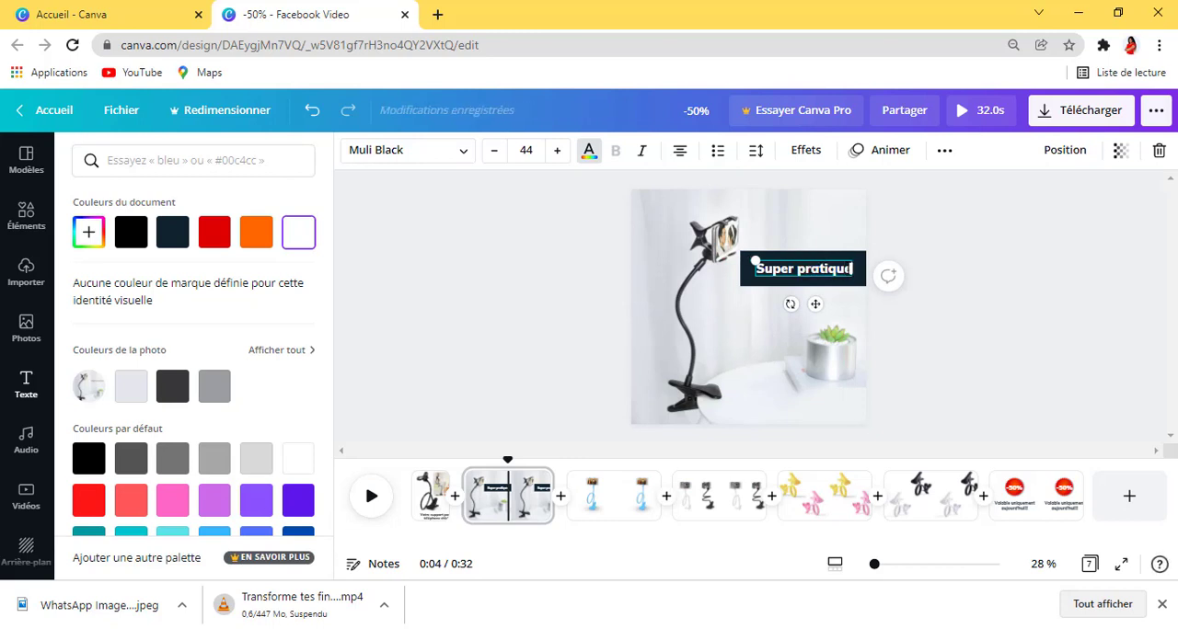
text(!)
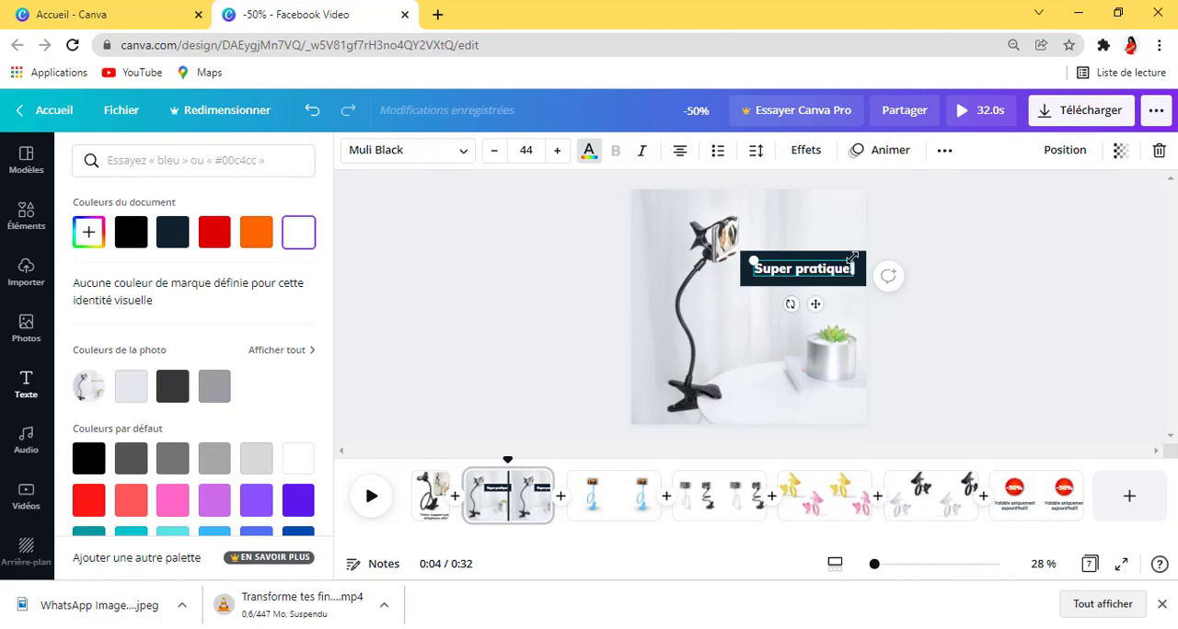
Step: Increase the font size of the "Super pratique!" caption to 47
click(556, 151)
click(555, 150)
Step: Increase the font size of the "Super pratique!" caption to 55 so it fills the banner's width on one line
click(556, 150)
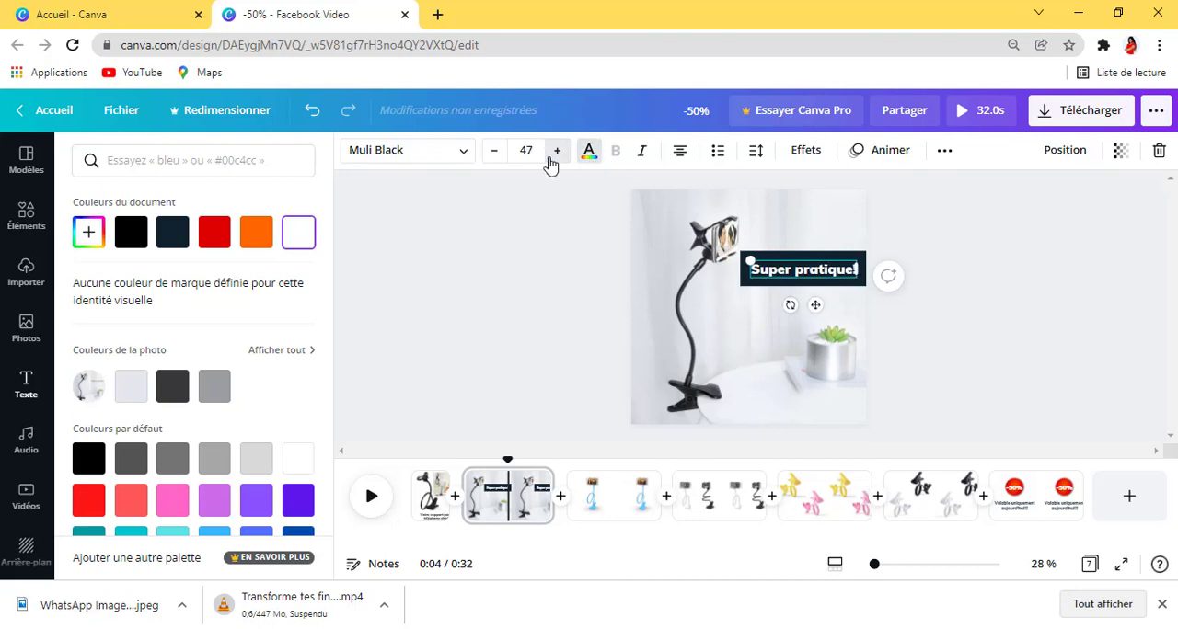
click(555, 151)
click(556, 151)
click(554, 152)
click(554, 152)
click(554, 152)
click(555, 151)
click(555, 152)
click(555, 152)
click(555, 152)
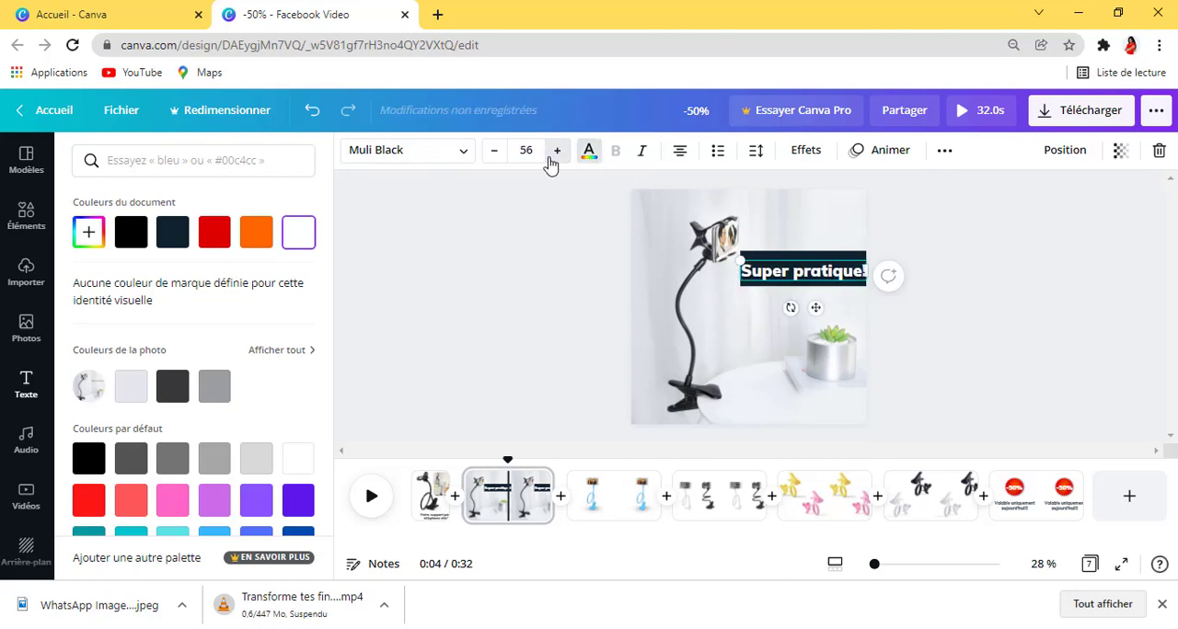
click(555, 152)
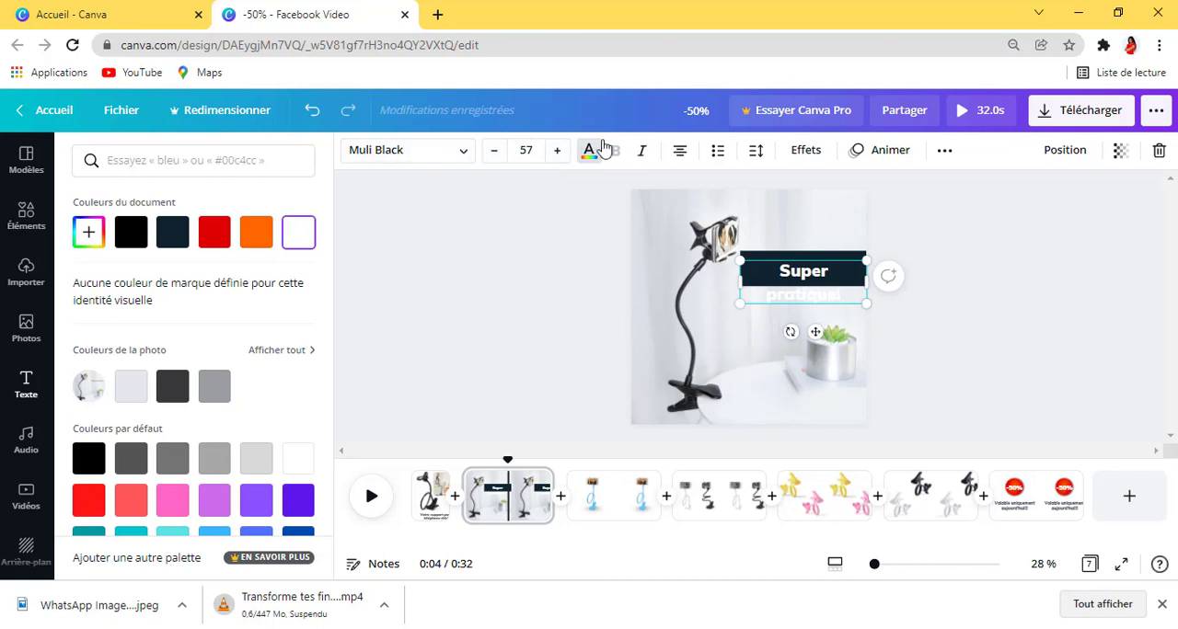
click(494, 151)
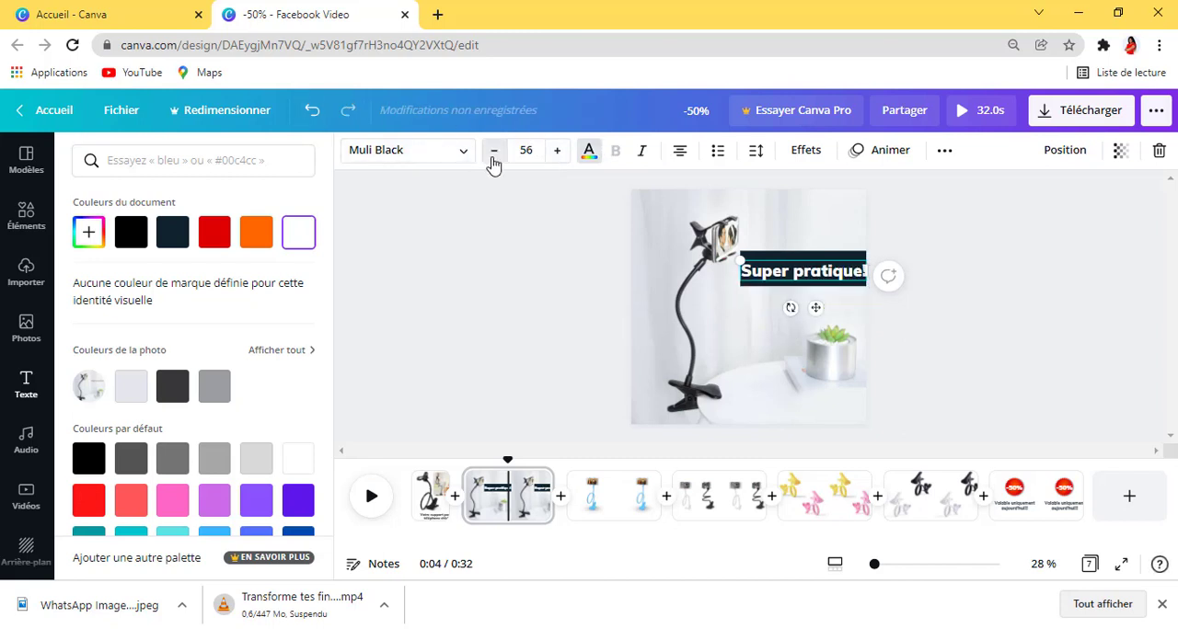
click(791, 265)
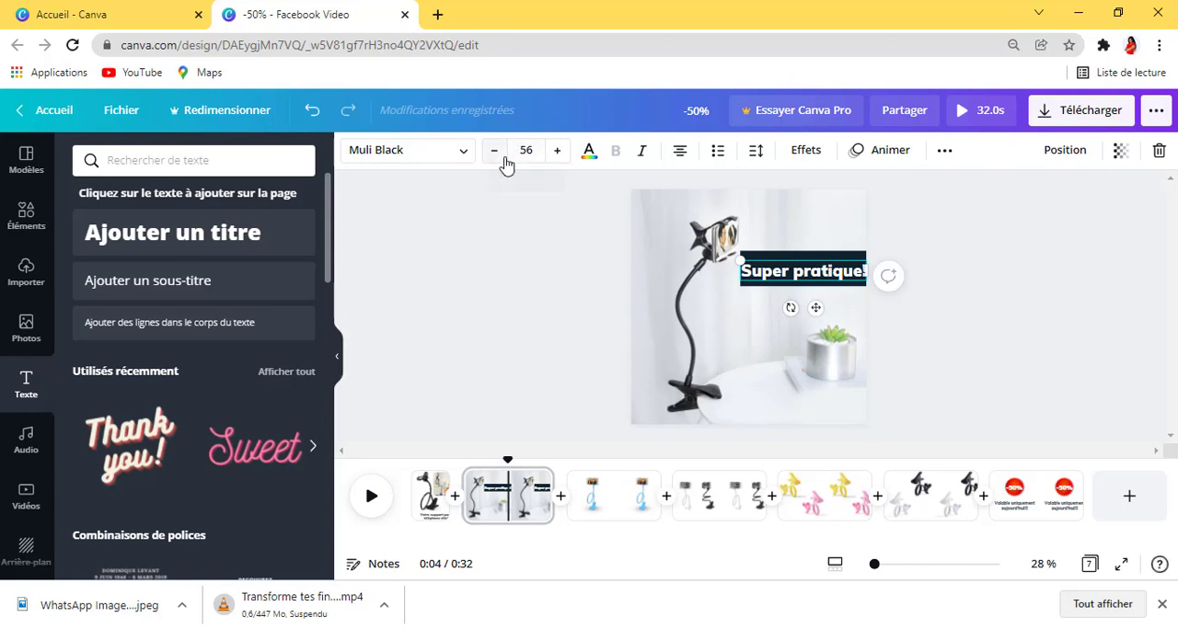
click(1038, 248)
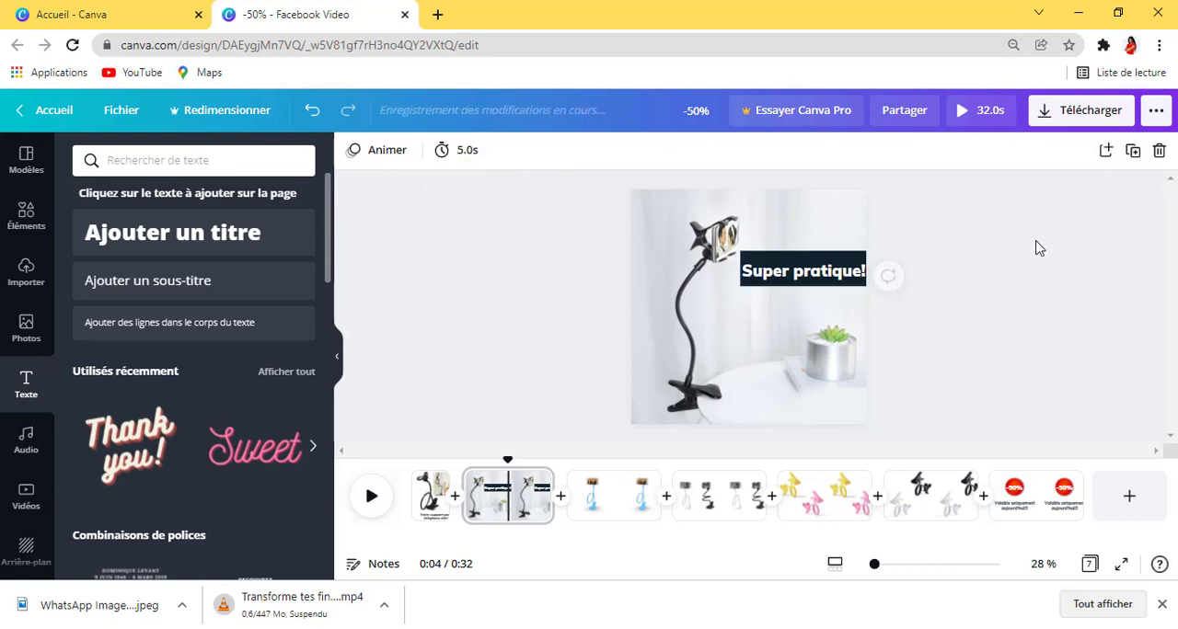
Step: Reduce the dark banner's height from its upper edge and nudge the "Super pratique!" caption down to centre it on the banner
click(828, 257)
drag(850, 254, 852, 262)
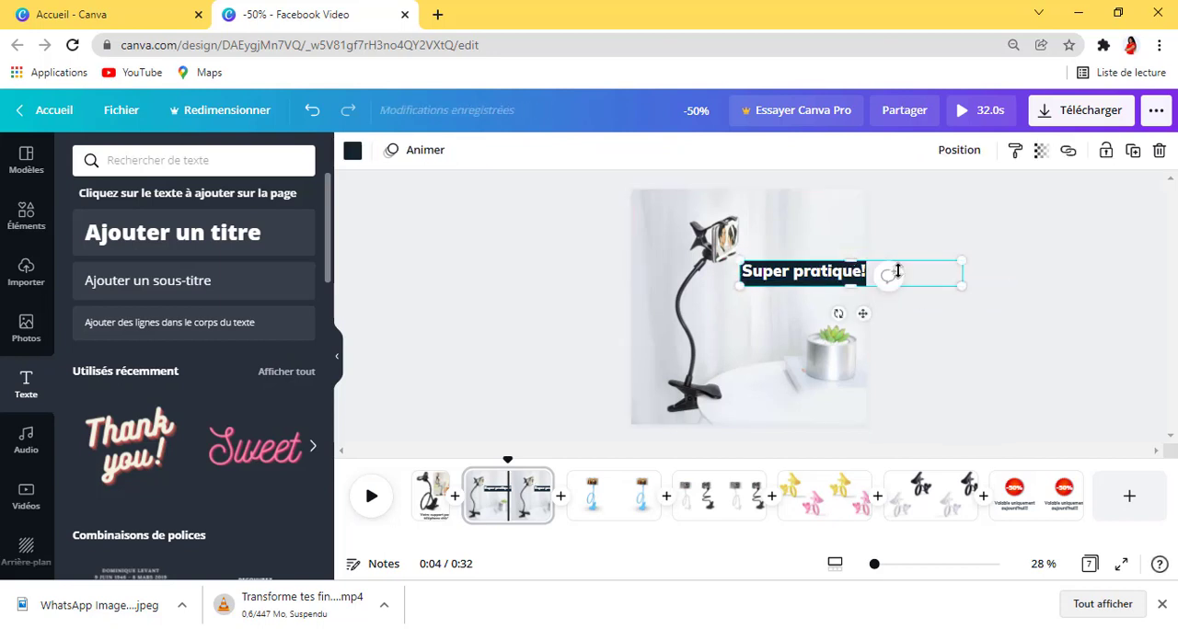
click(1021, 296)
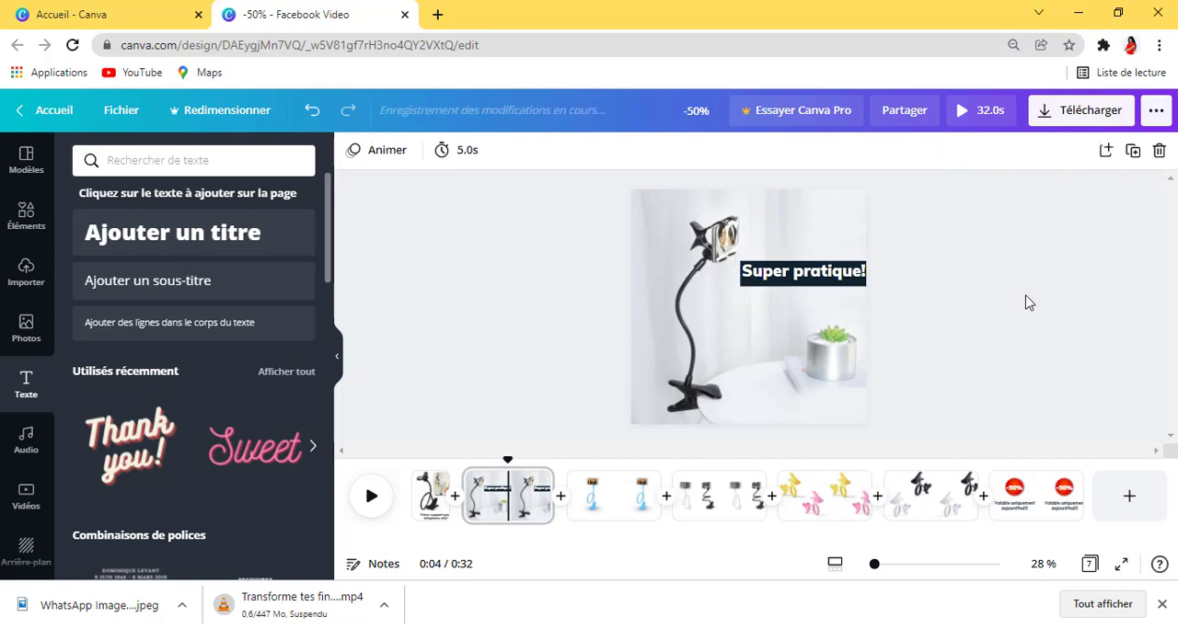
click(831, 271)
key(Down)
key(Down)
key(Down)
key(Down)
key(Down)
key(Down)
key(Down)
key(Down)
key(Down)
key(Down)
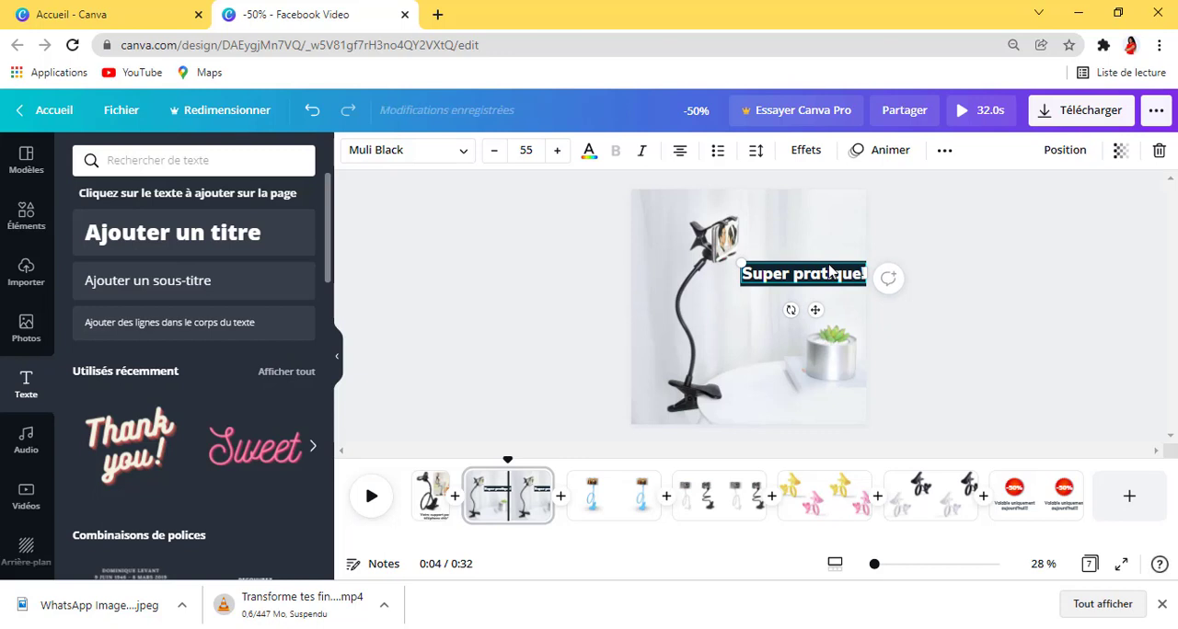
click(973, 285)
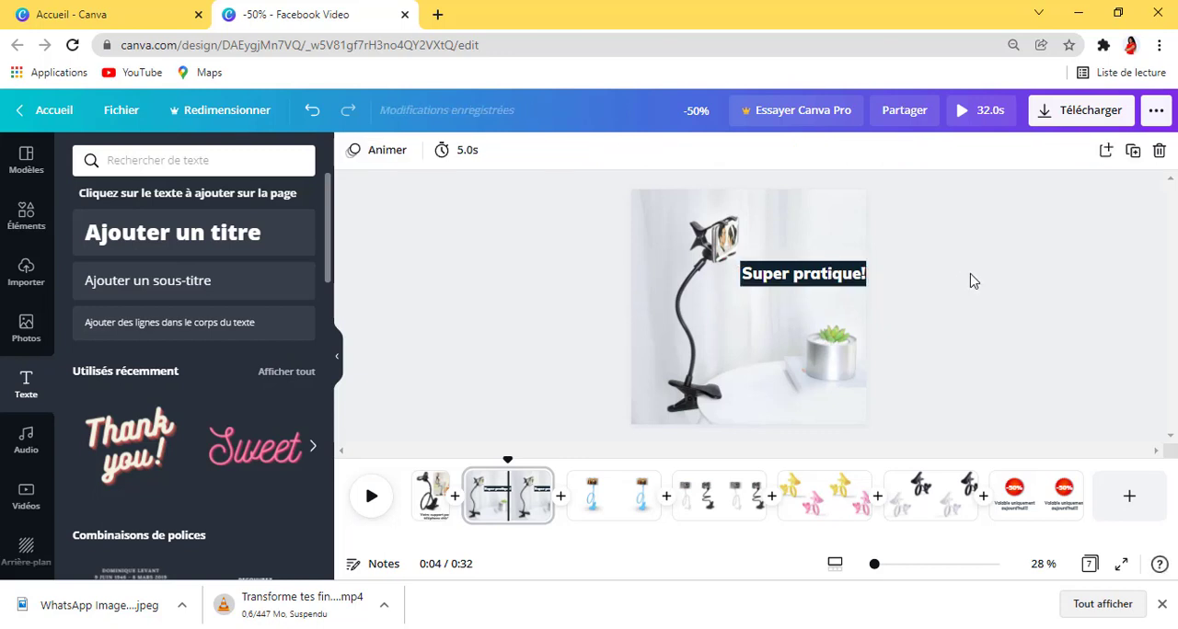
Step: Apply the Explosion text animation to the "Super pratique!" caption
click(855, 274)
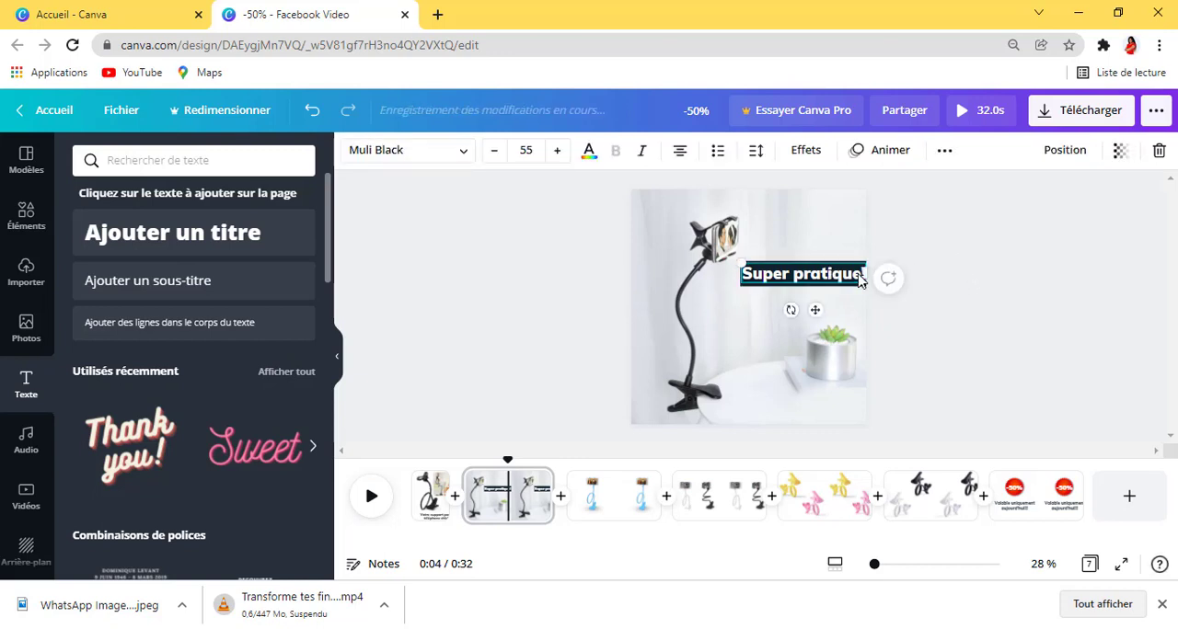
right_click(858, 269)
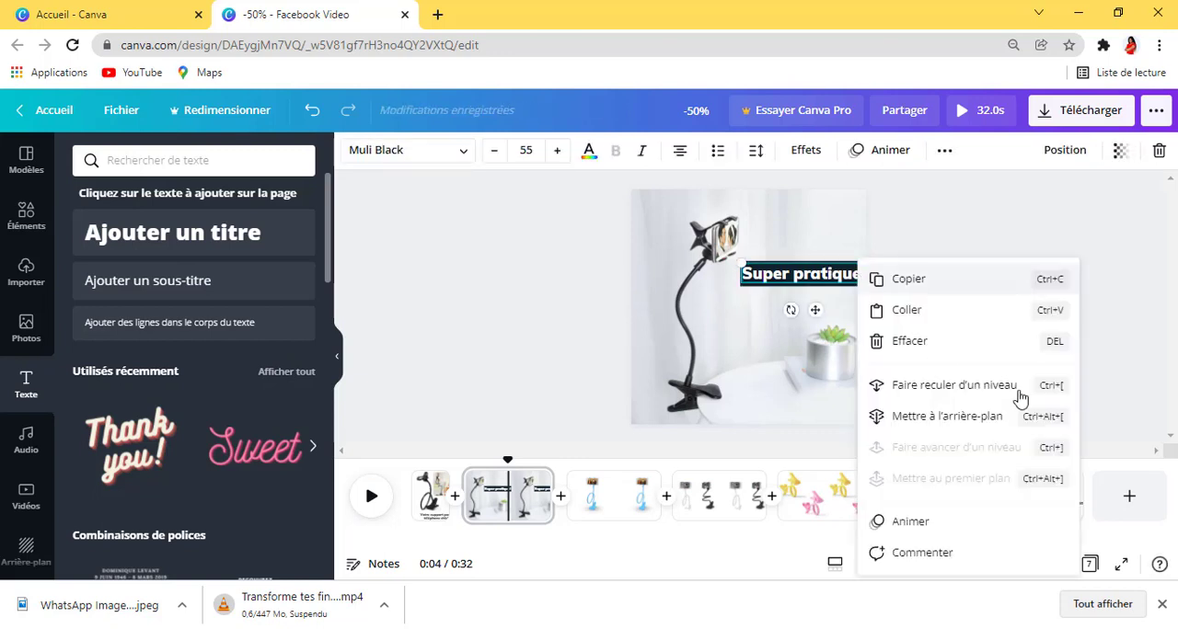
click(910, 522)
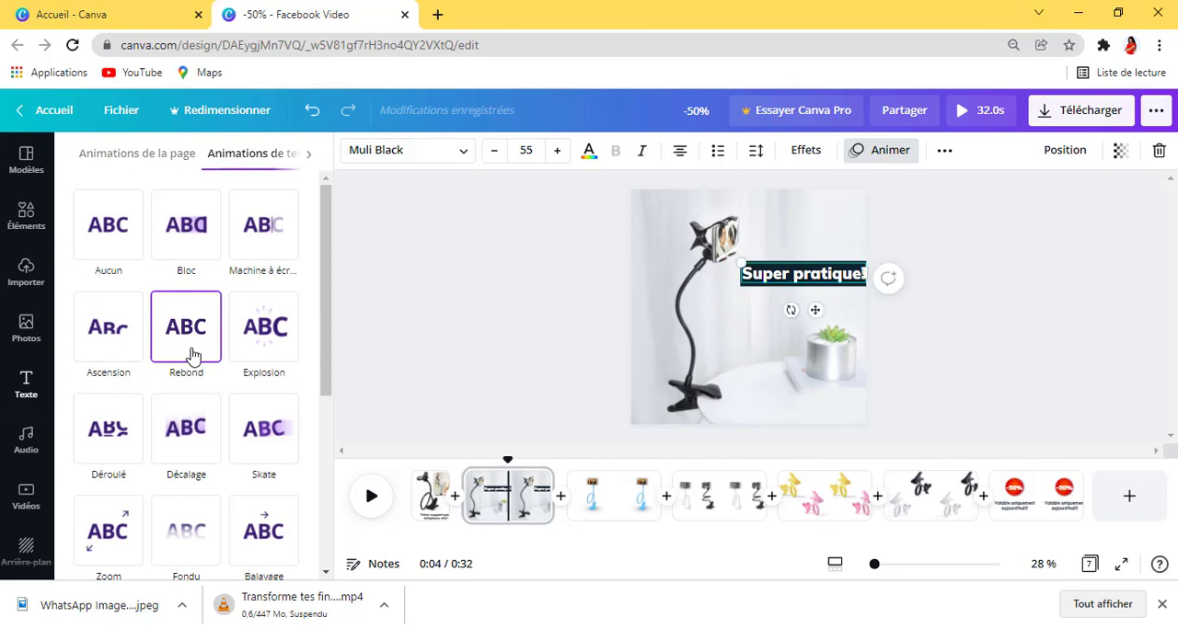
click(244, 343)
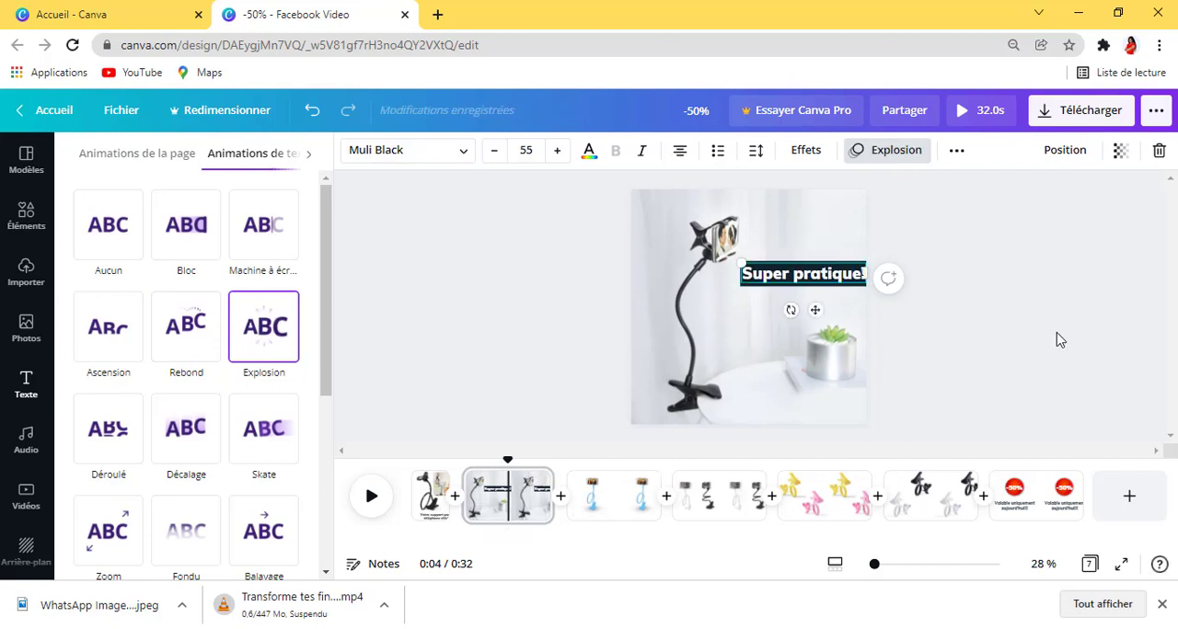
click(1086, 314)
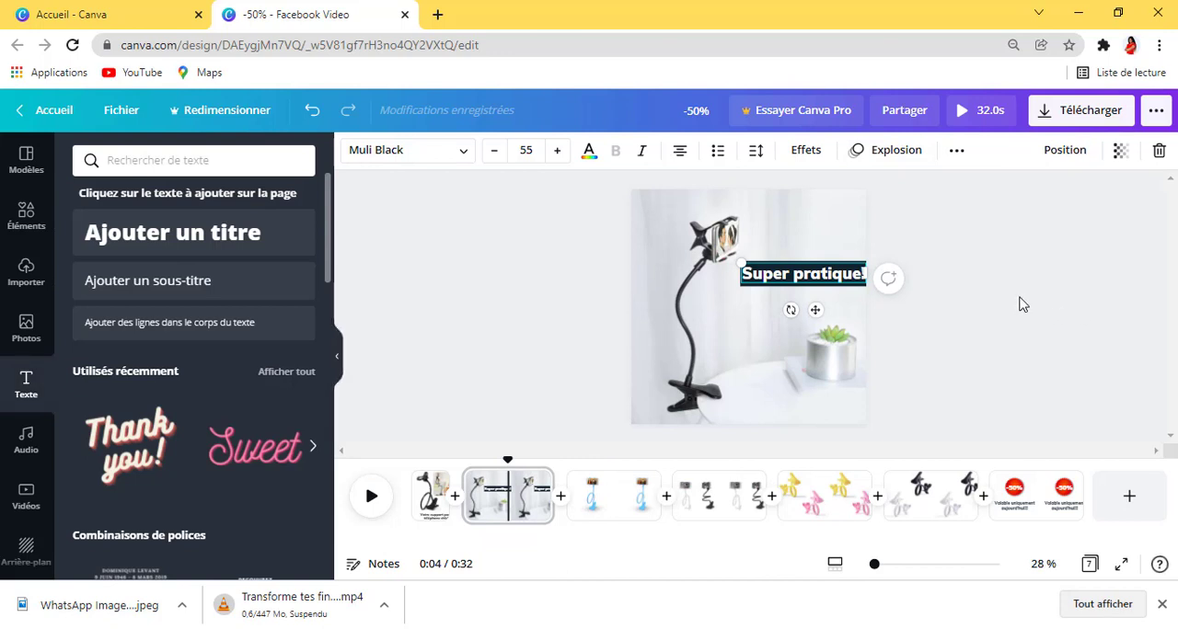
click(520, 331)
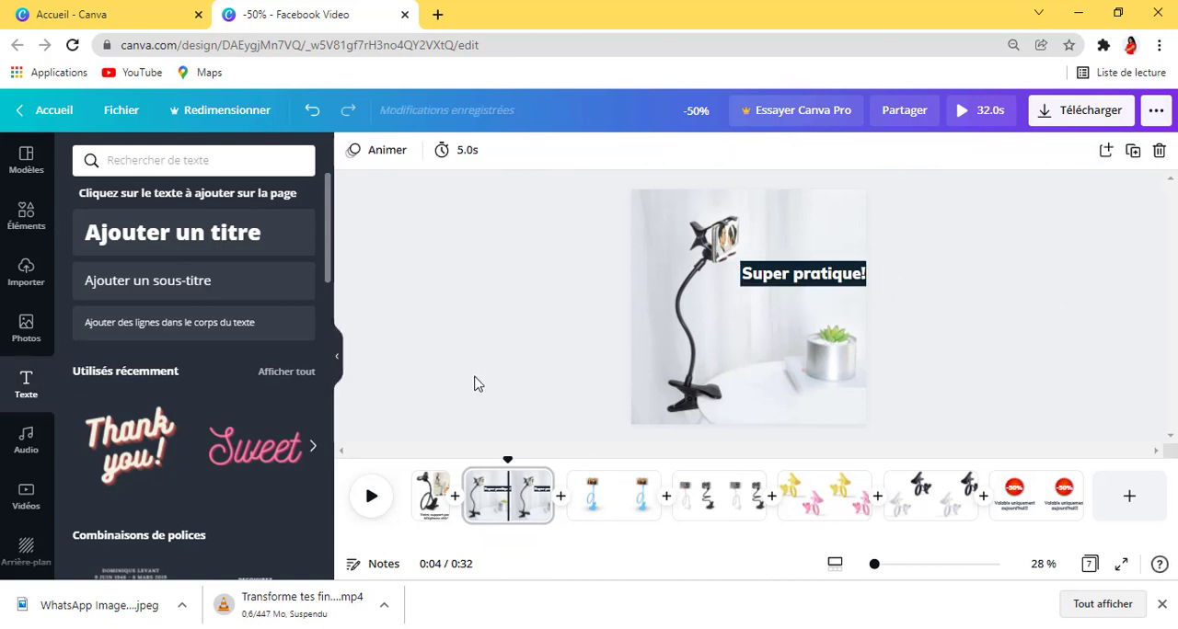
Step: Set the second page's timing to 1.5 seconds
click(459, 152)
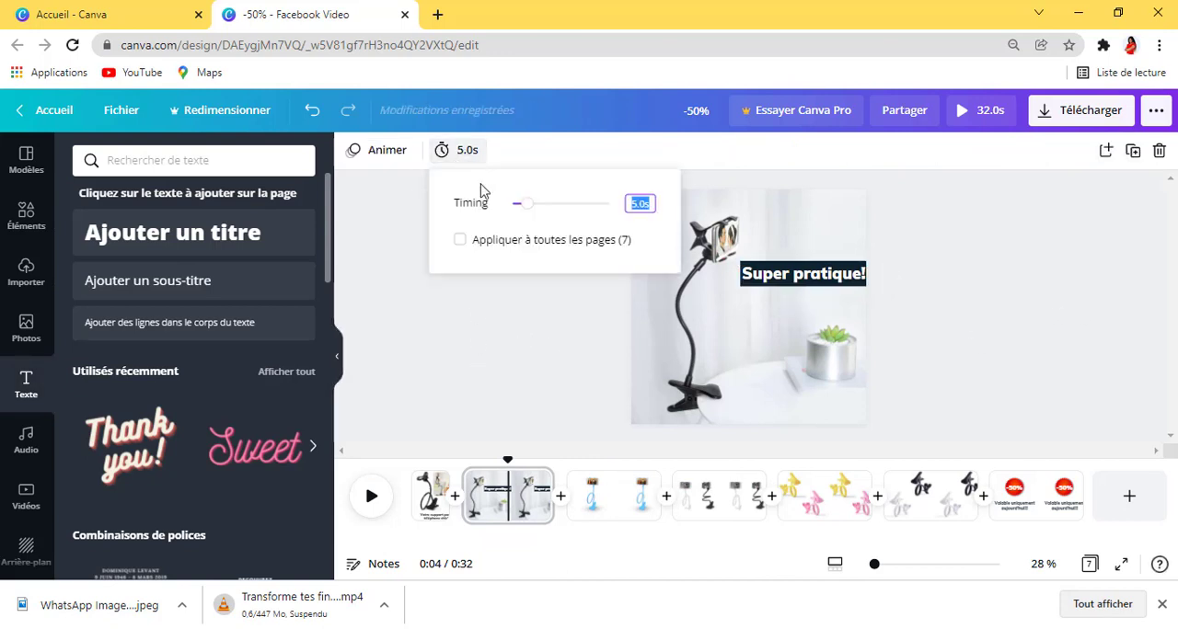
drag(525, 211, 524, 210)
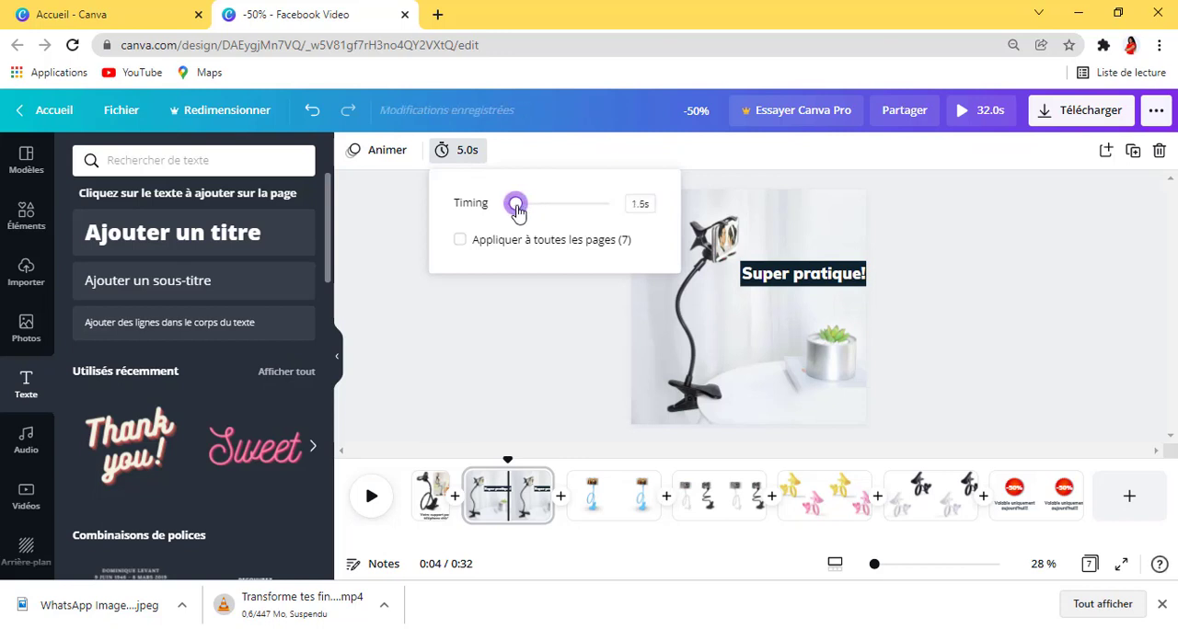
drag(517, 209, 515, 208)
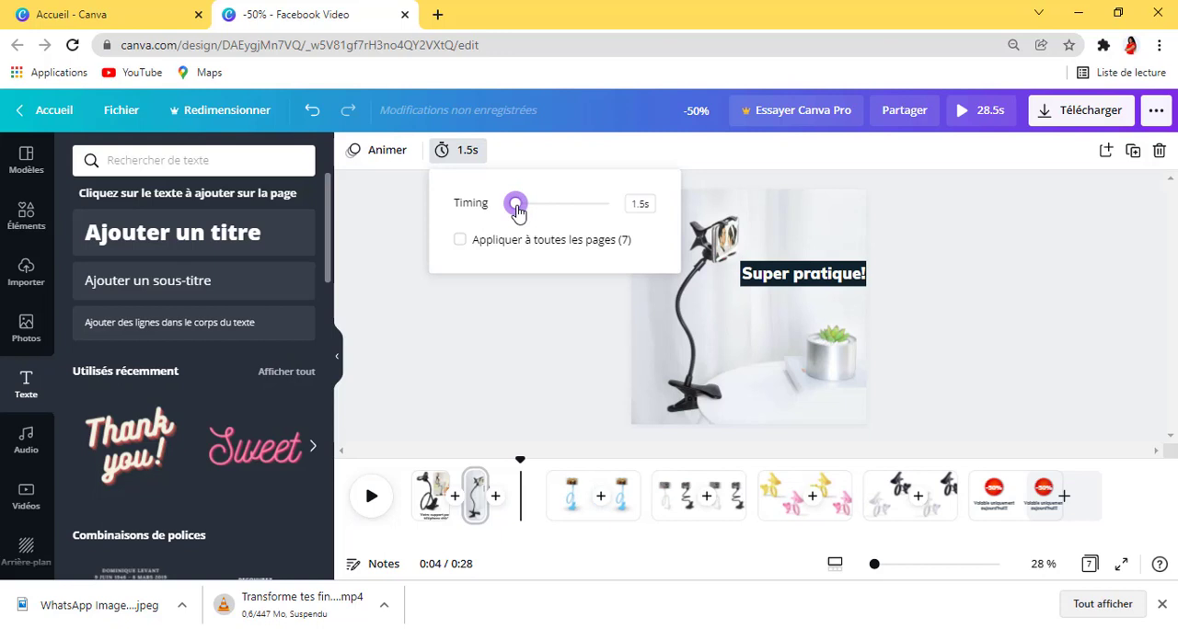
click(930, 227)
Step: Move the blue phone holder image up on the third page, keeping it horizontally centred, to leave room for text below
click(818, 295)
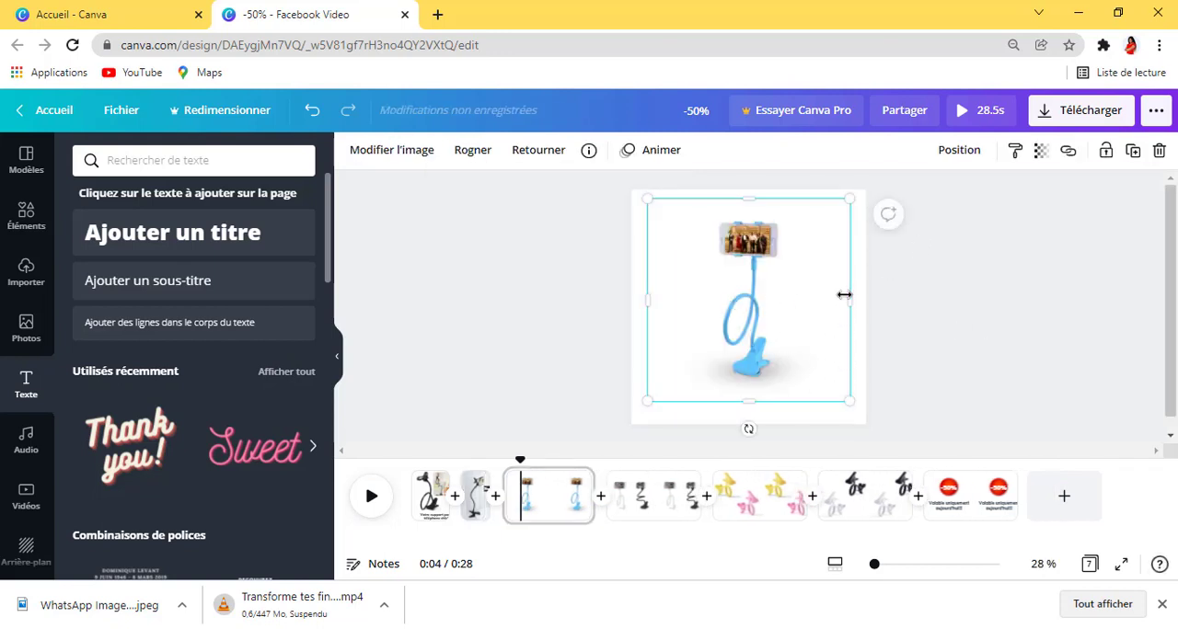
mouse_move(760, 302)
mouse_down()
mouse_move(765, 286)
mouse_move(748, 283)
mouse_up()
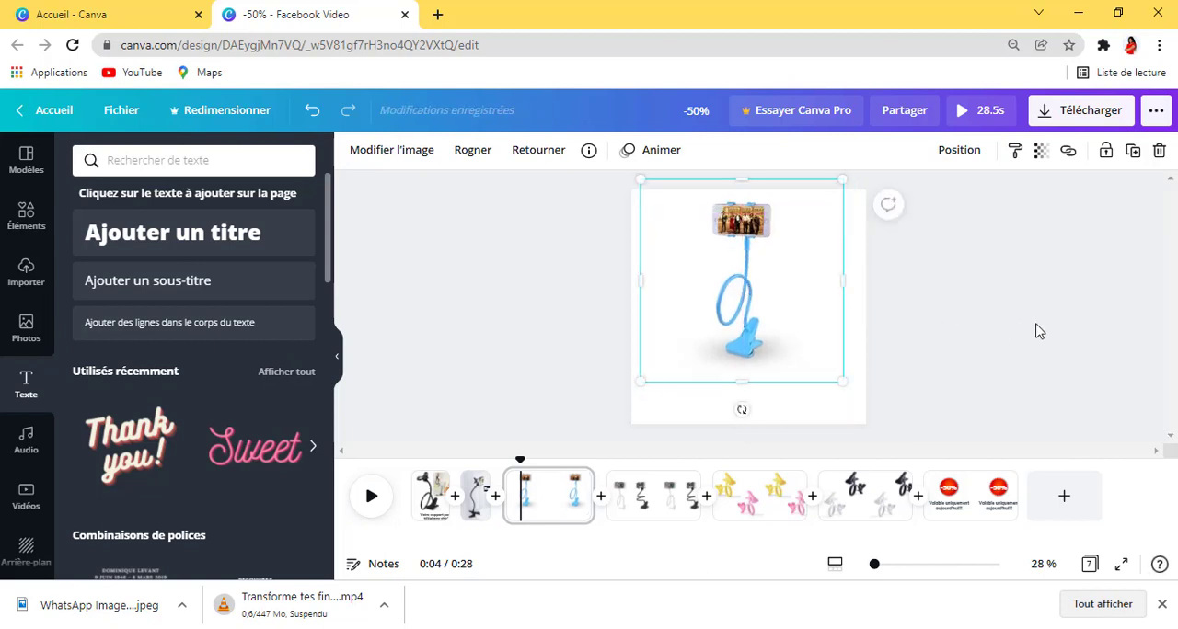
drag(778, 318, 778, 318)
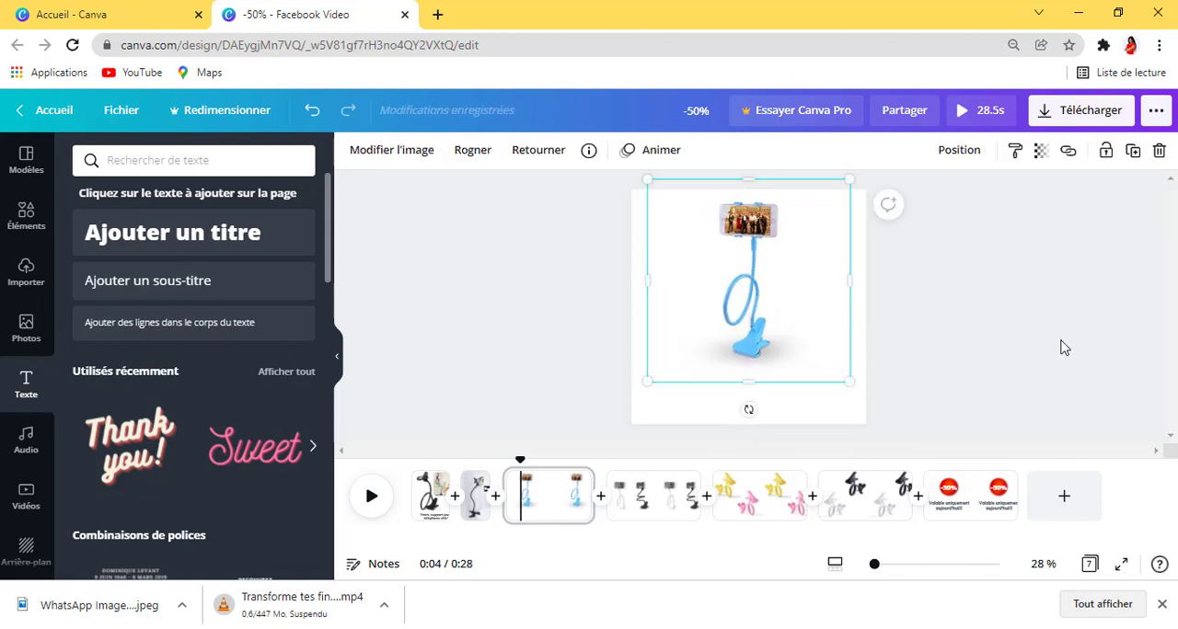
click(1062, 345)
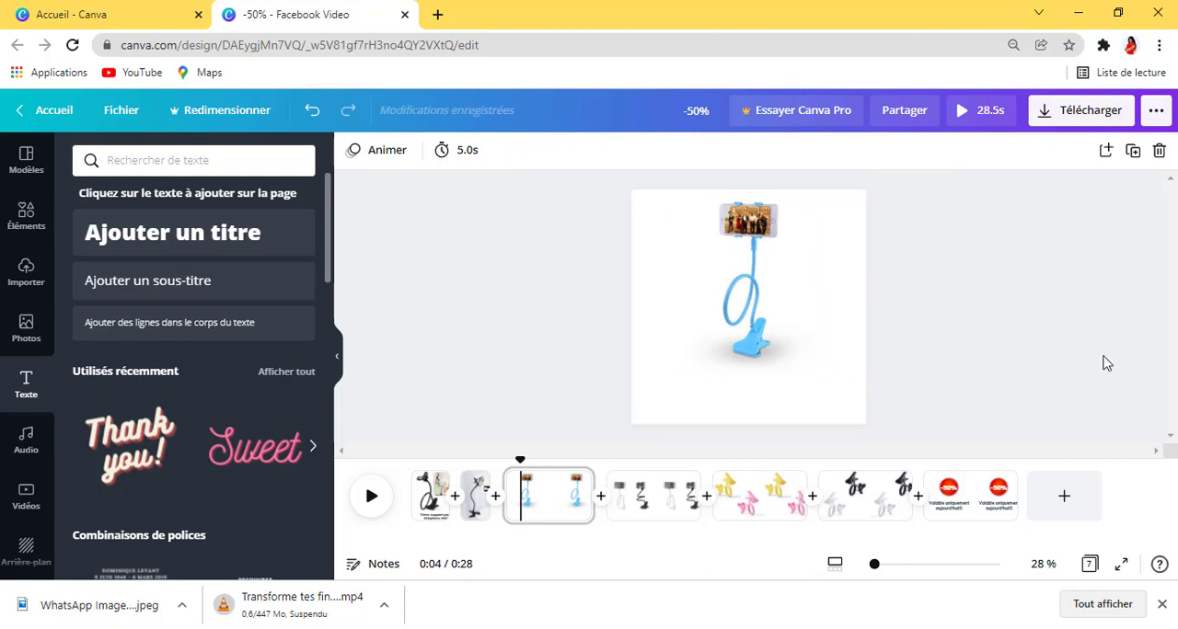
drag(783, 331, 780, 326)
right_click(1009, 334)
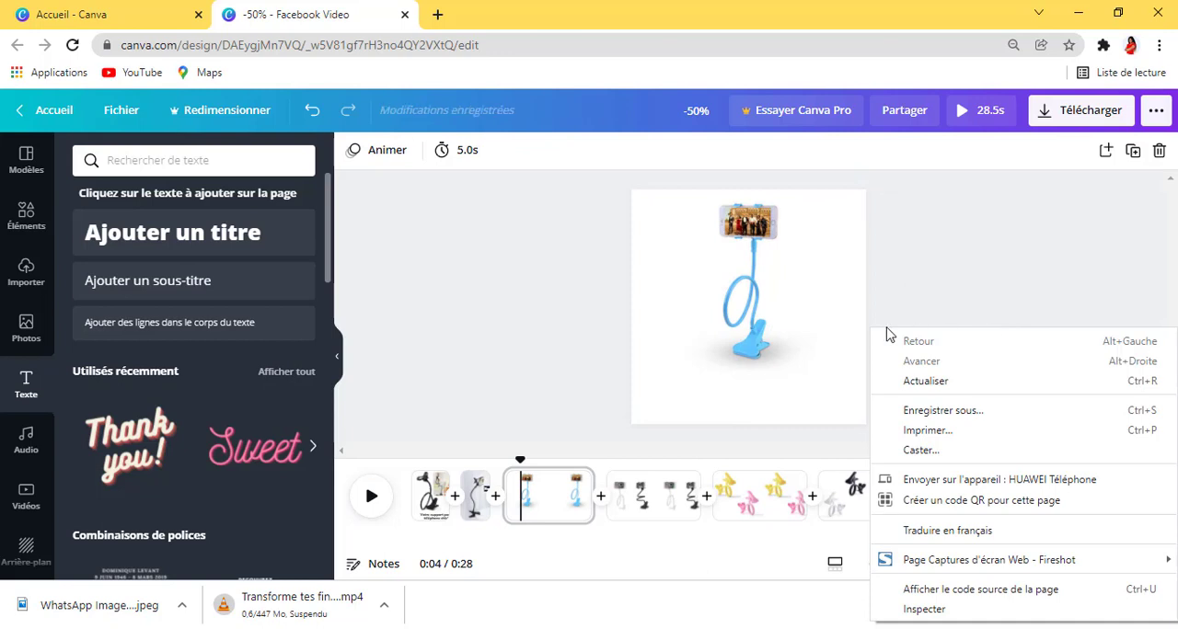
click(1020, 266)
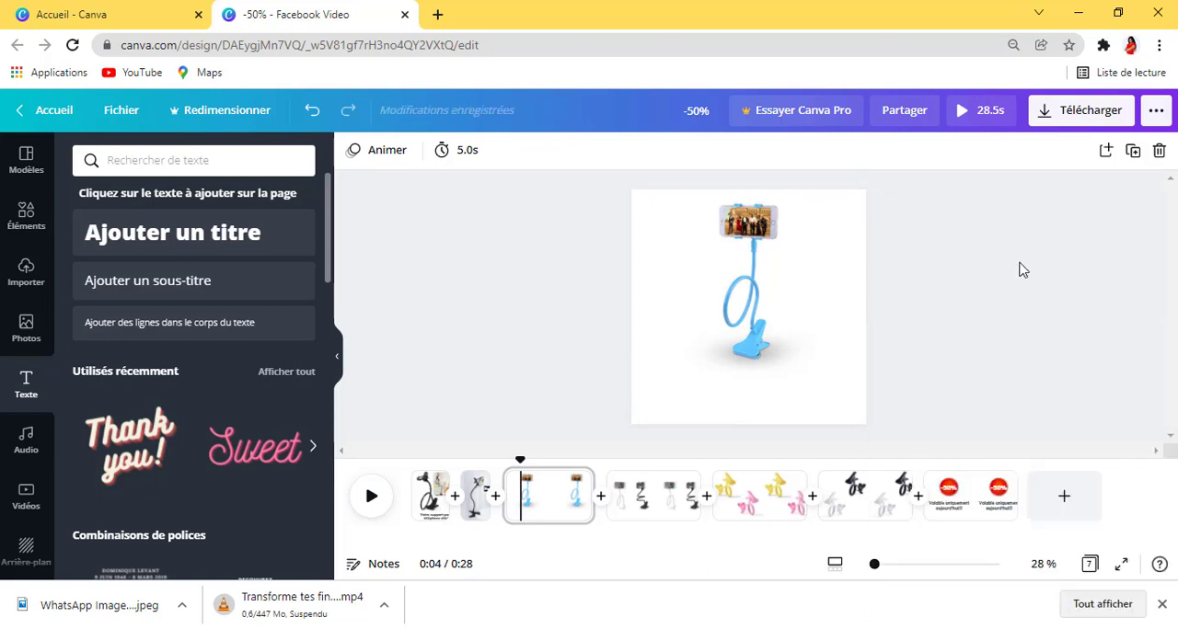
Step: Add a subtitle reading "Super flexible!" below the blue phone holder on the third page
click(177, 281)
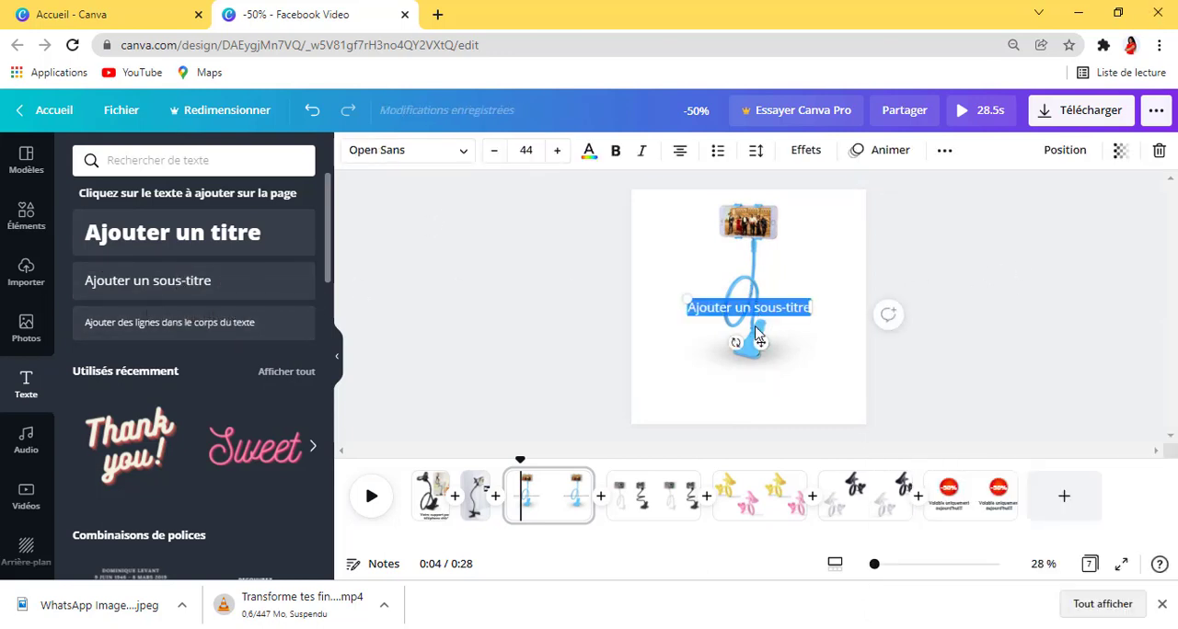
drag(760, 345, 760, 430)
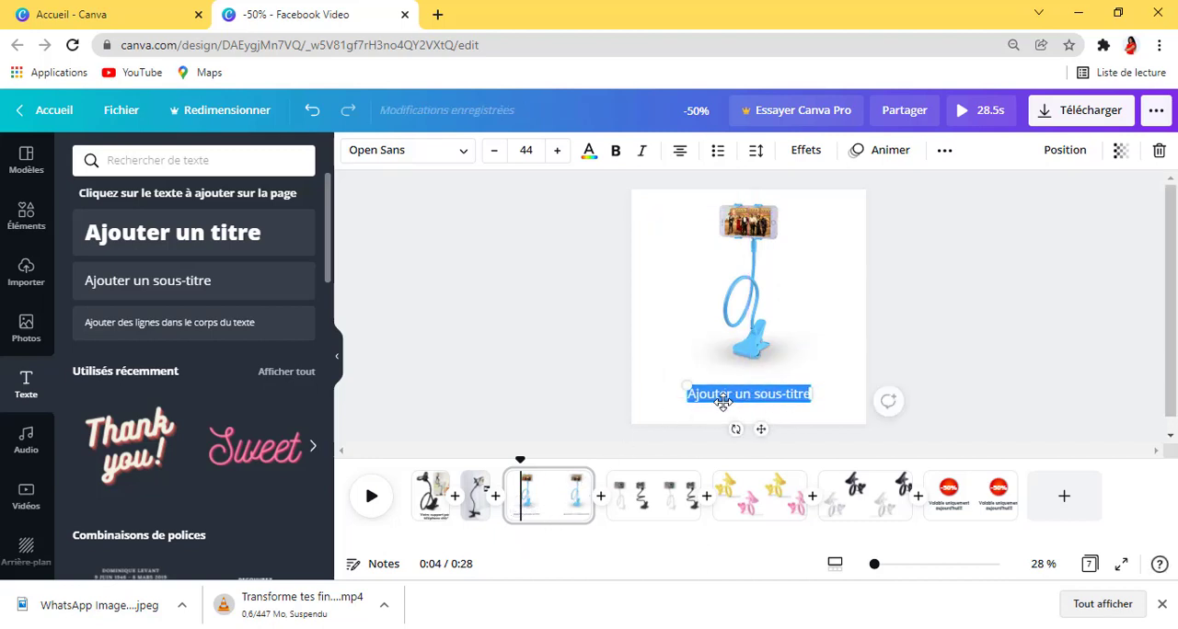
click(760, 394)
key(ctrl+a)
text(S)
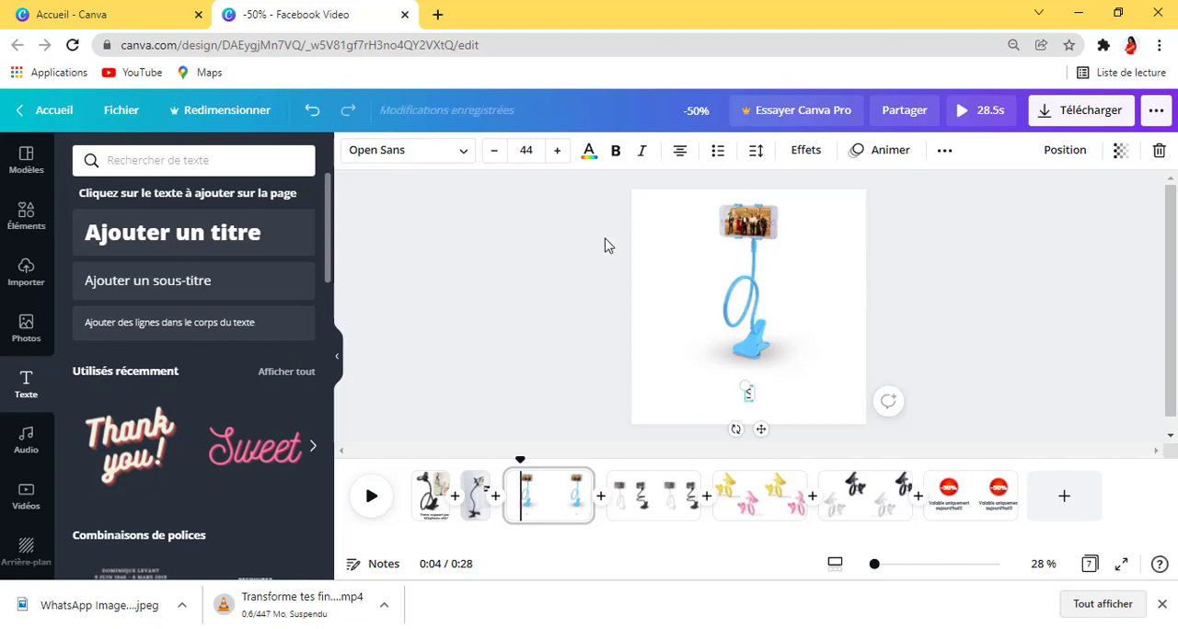
text(uper !)
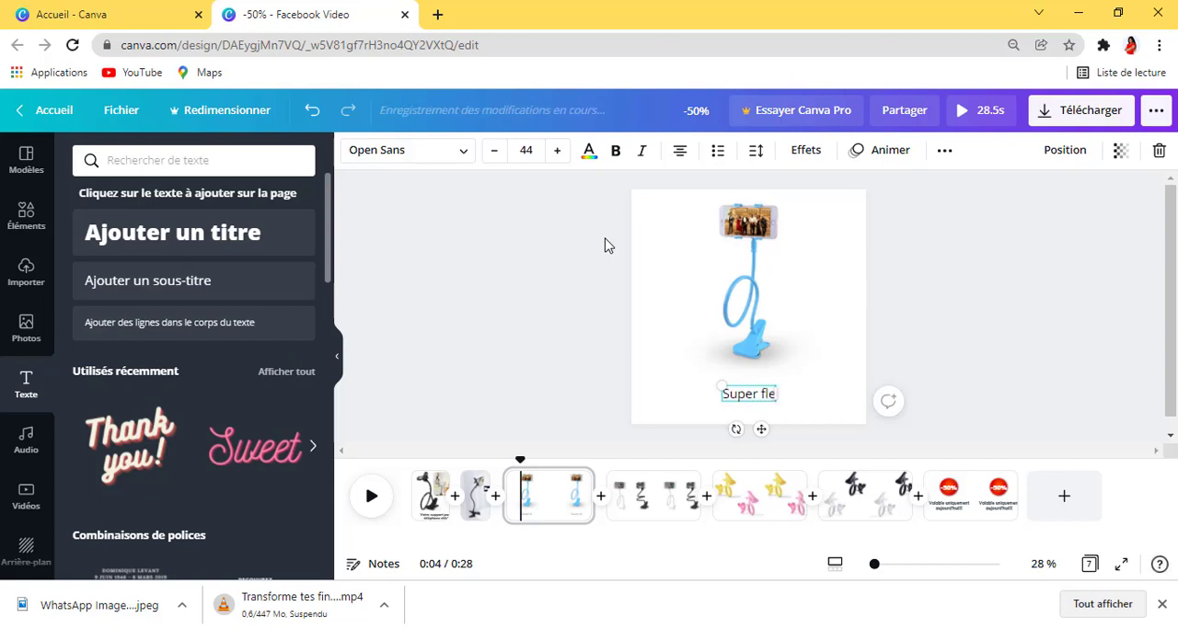
text(lexible)
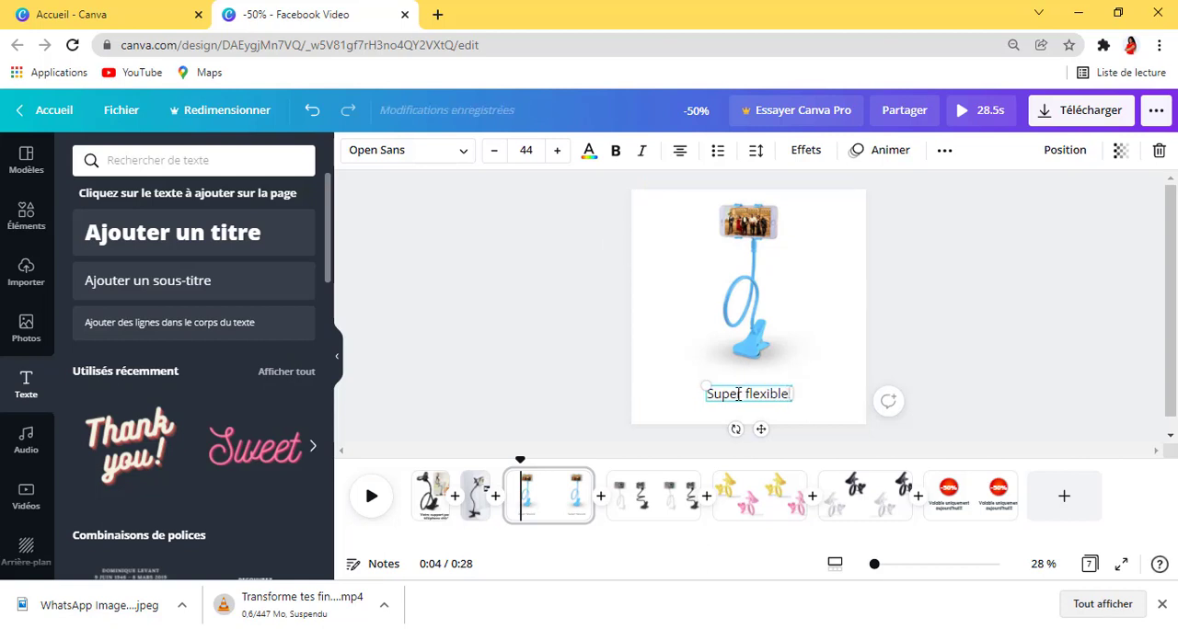
Step: Change the whole "Super flexible!" caption's font to Muli Black
drag(739, 394, 791, 394)
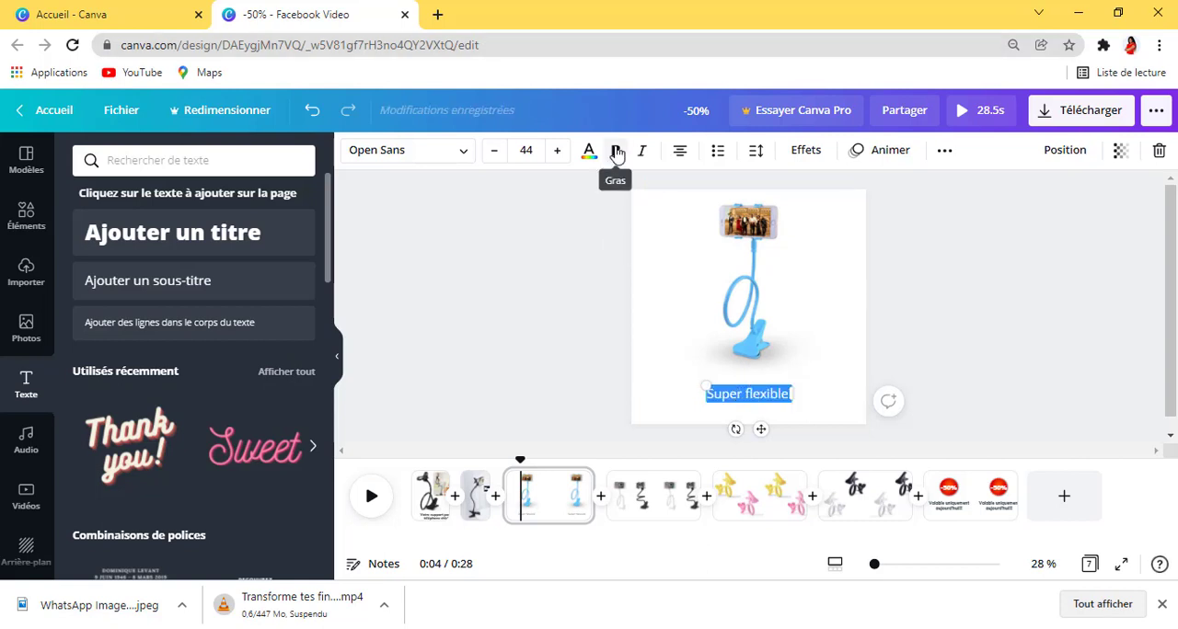
click(463, 150)
click(157, 201)
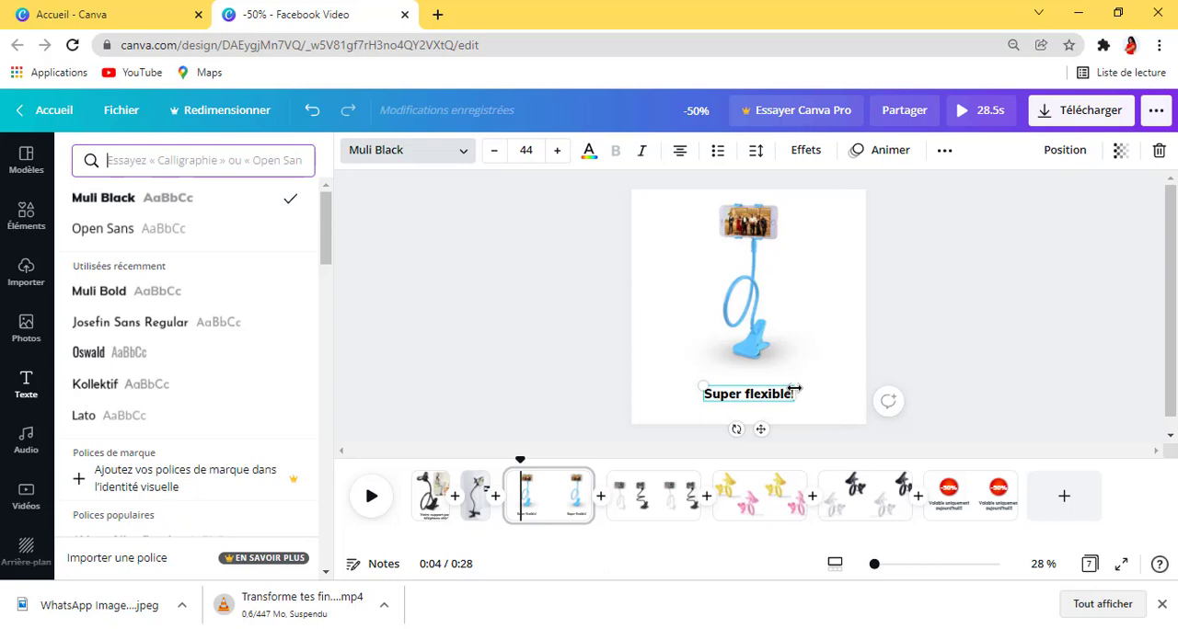
Step: Enlarge the "Super flexible!" caption to font size 83 and reposition it beneath the phone holder
drag(793, 388, 843, 390)
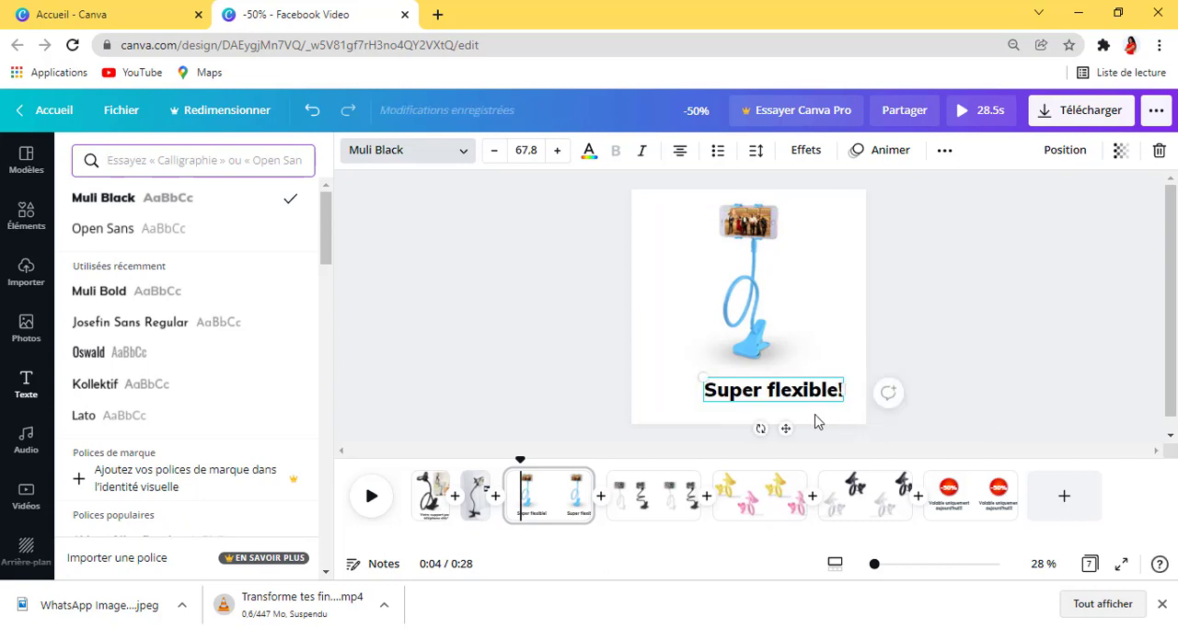
drag(779, 424, 754, 430)
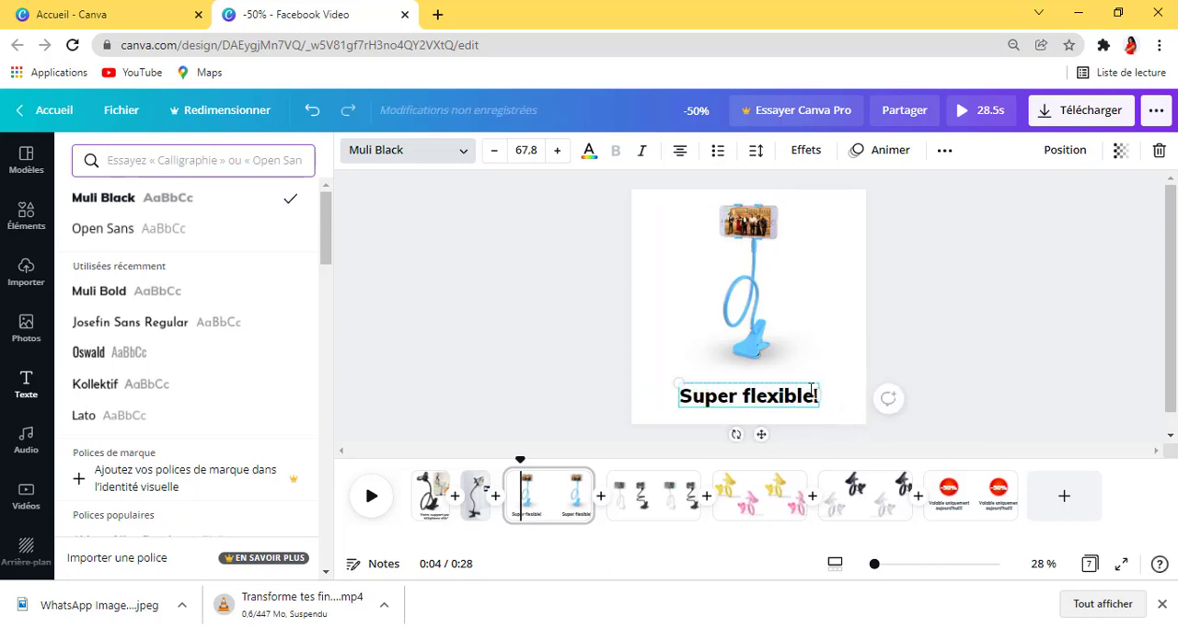
drag(822, 382, 852, 383)
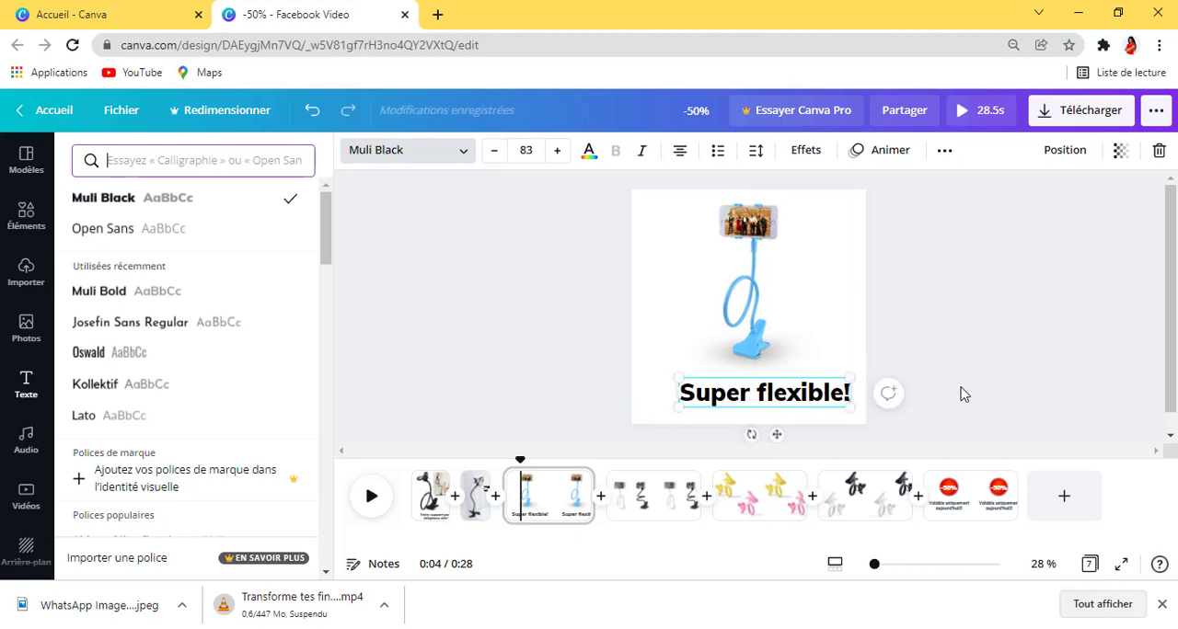
click(993, 378)
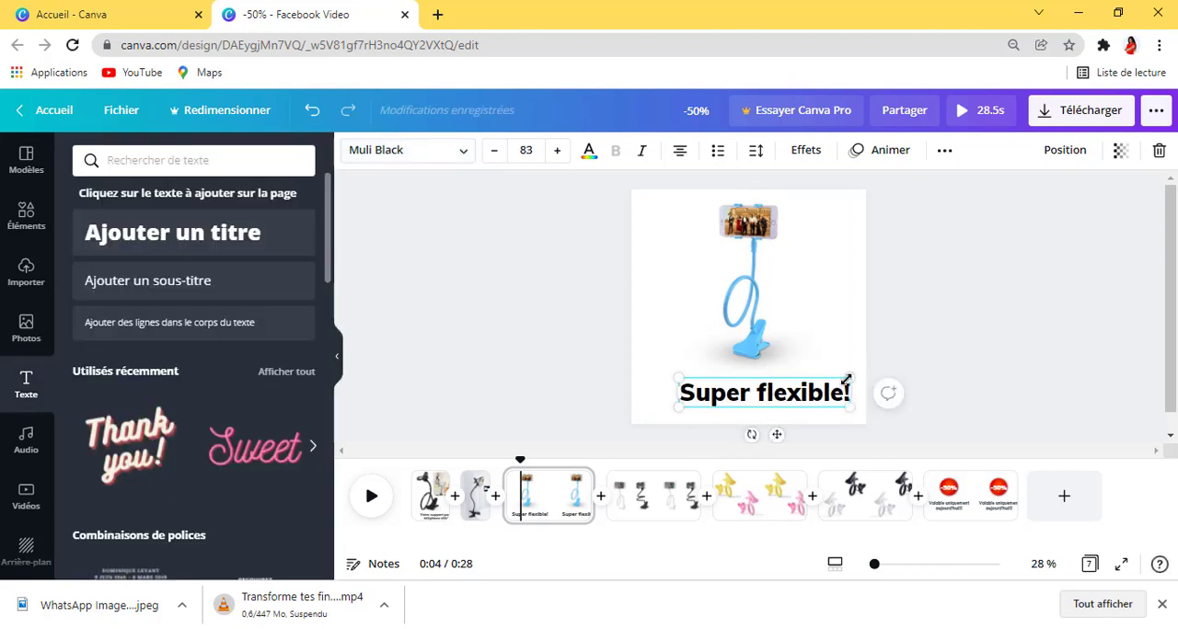
Step: Shrink the "Super flexible!" caption slightly to font size 79.7
drag(843, 384, 841, 387)
click(954, 371)
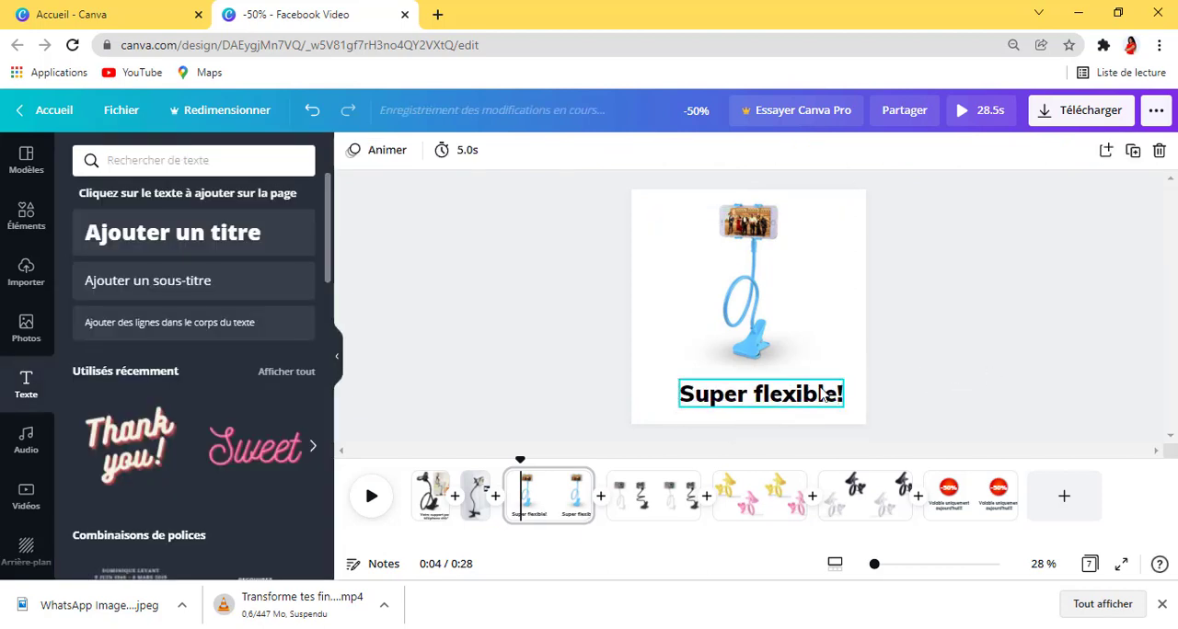
Step: Try the Déroulé and Explosion text animations on the "Super flexible!" caption, and settle on Machine à écrire
click(736, 396)
right_click(736, 396)
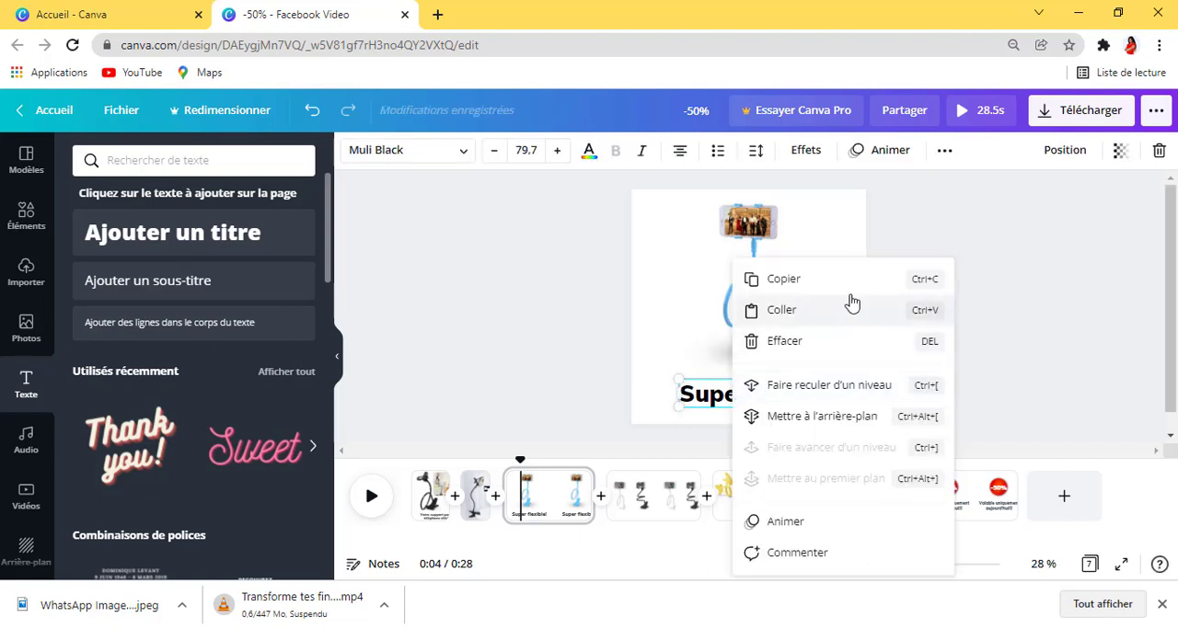
click(817, 523)
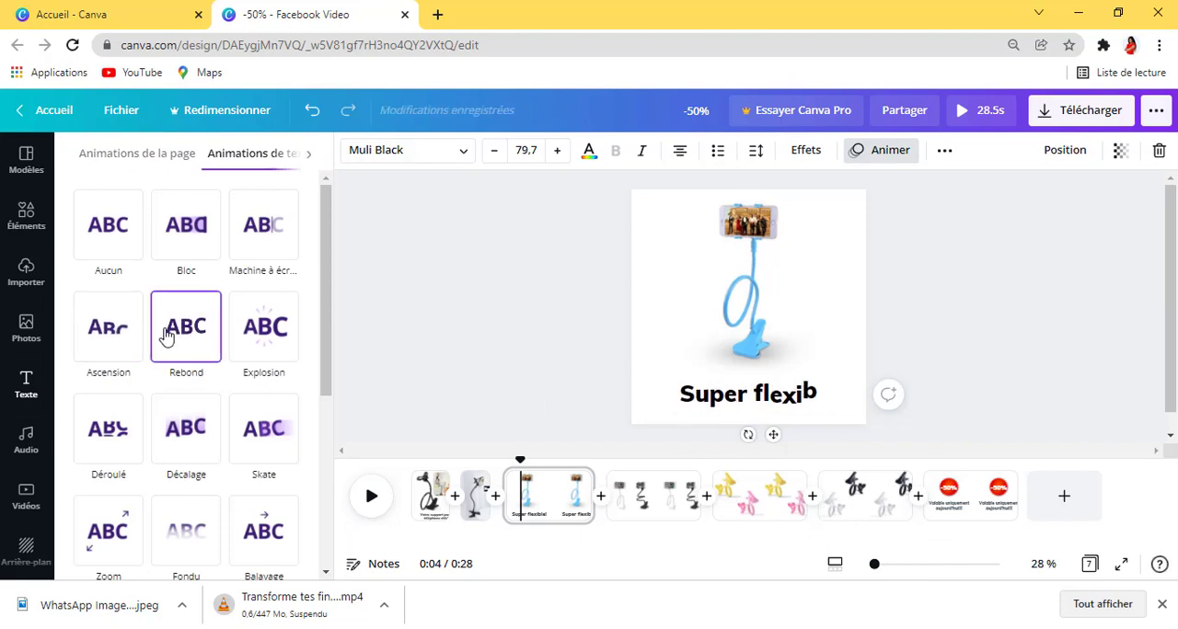
click(129, 447)
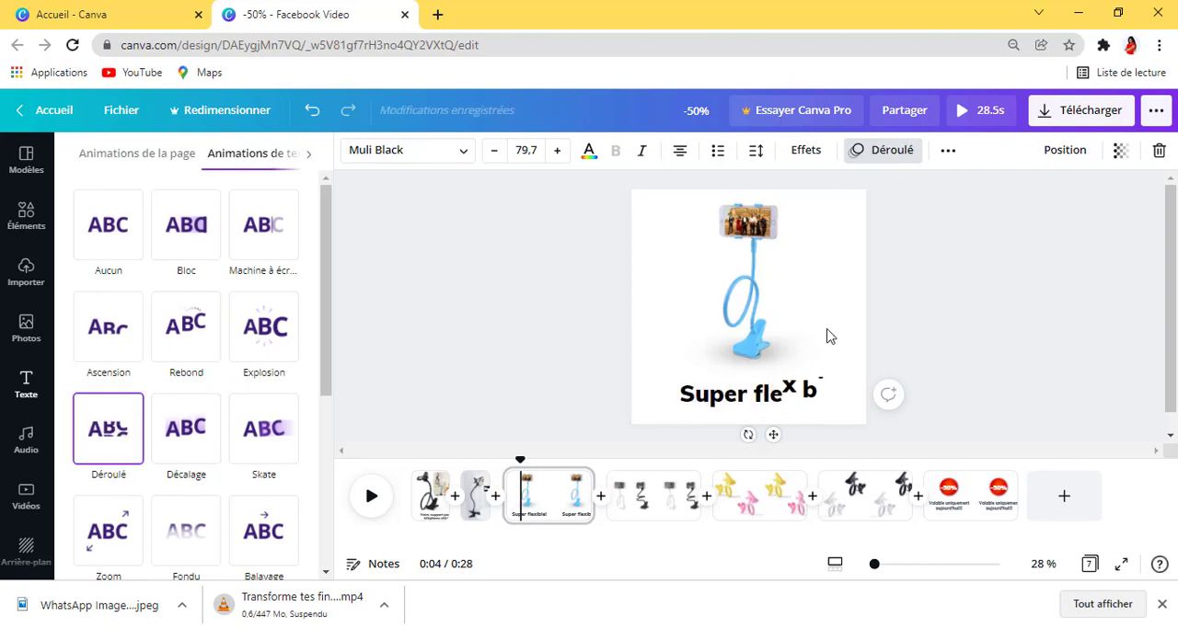
click(246, 344)
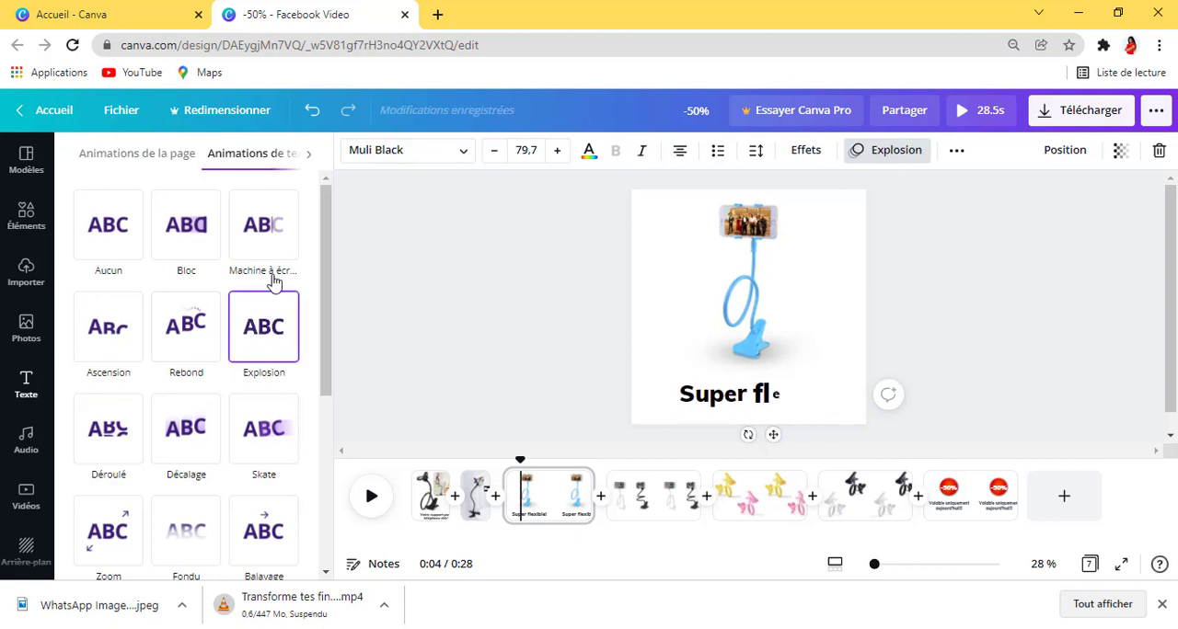
click(256, 246)
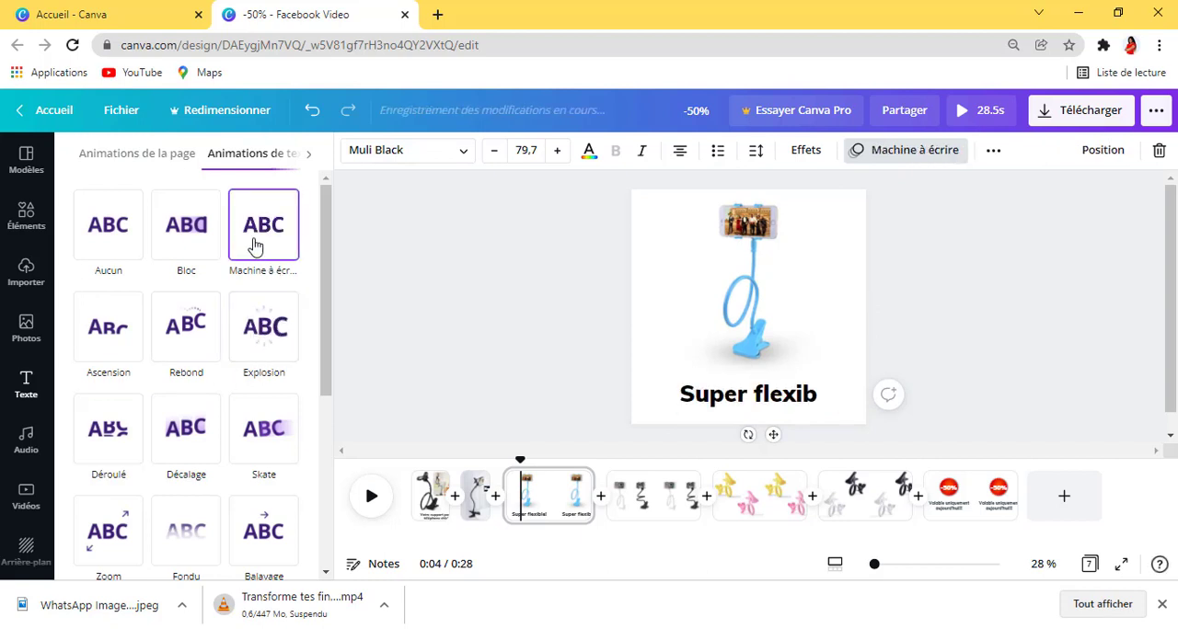
click(1016, 282)
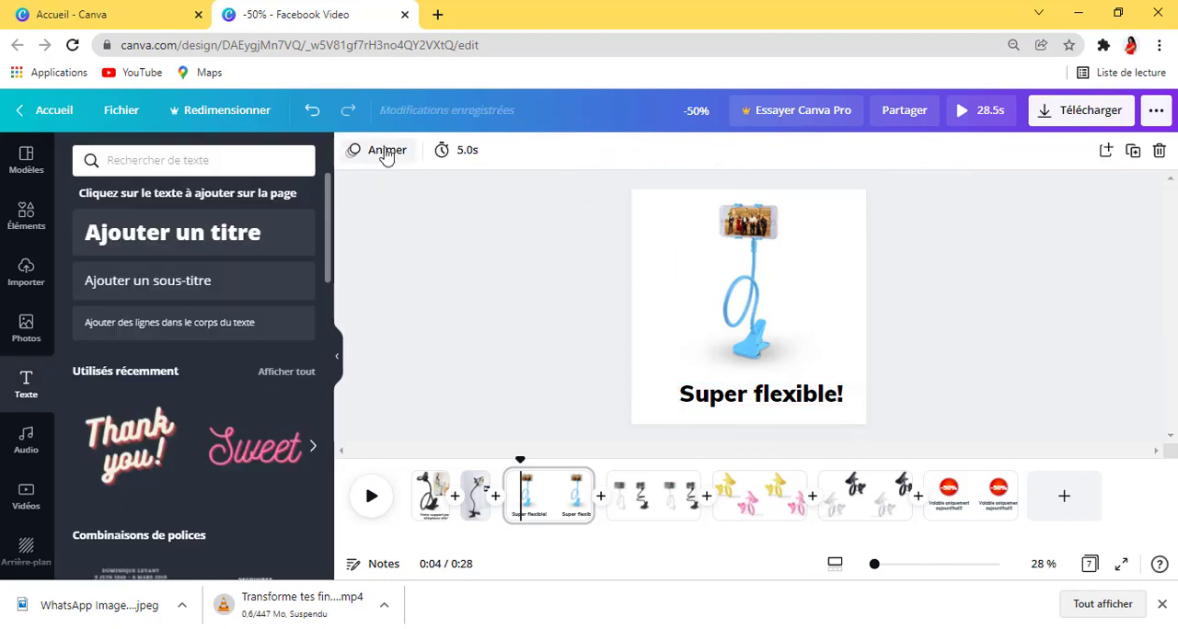
Step: Open the page animation choices for the third page
click(383, 150)
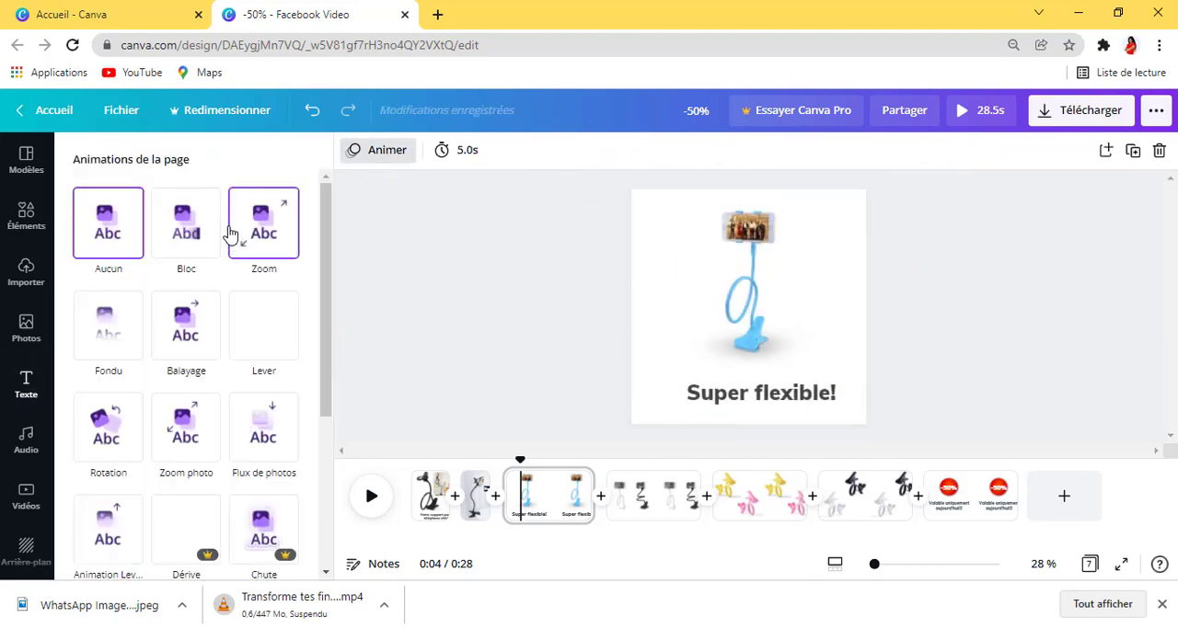
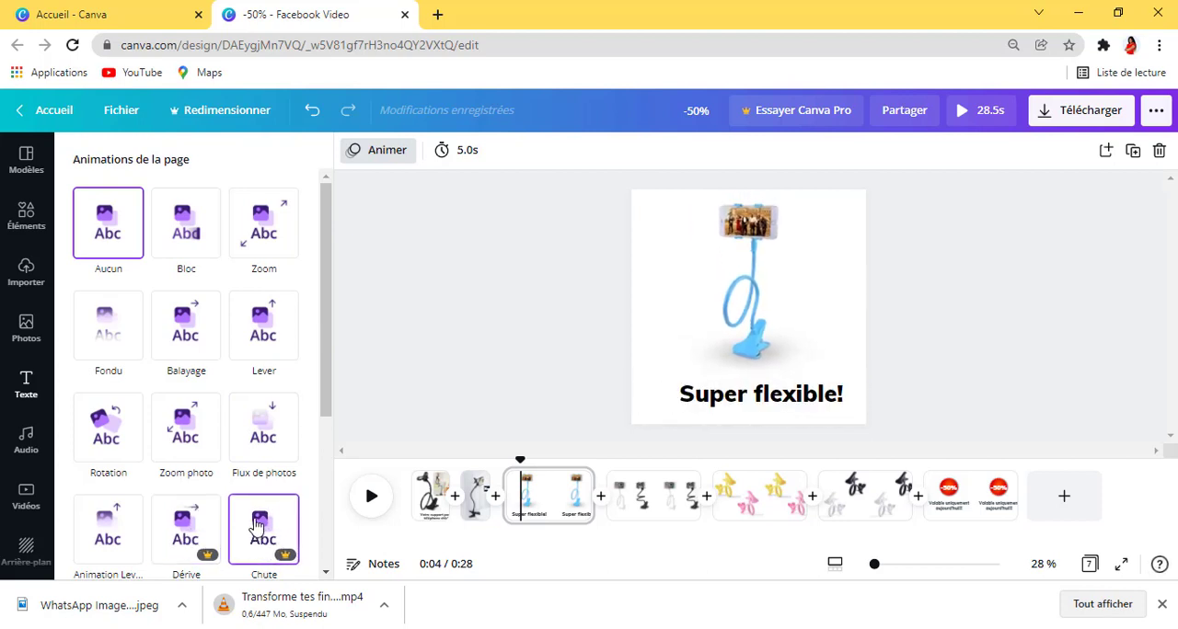
Step: Apply the Flux de photos page animation to the third page with the blue phone holder
scroll(257, 524, down, 2)
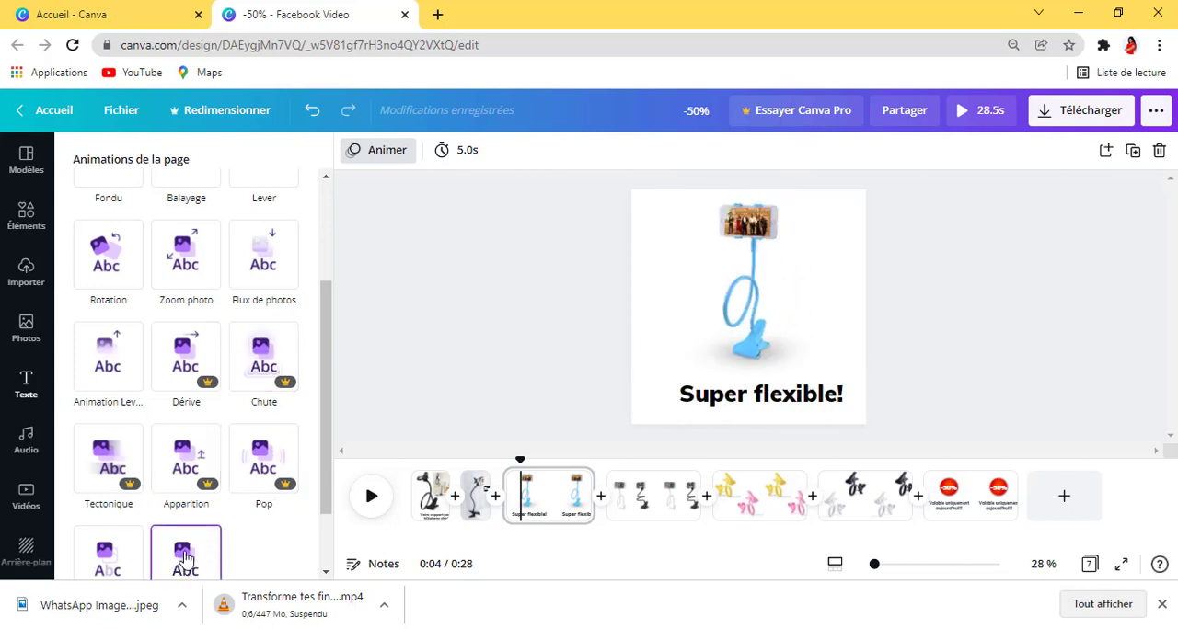
scroll(184, 552, down, 1)
scroll(247, 359, up, 3)
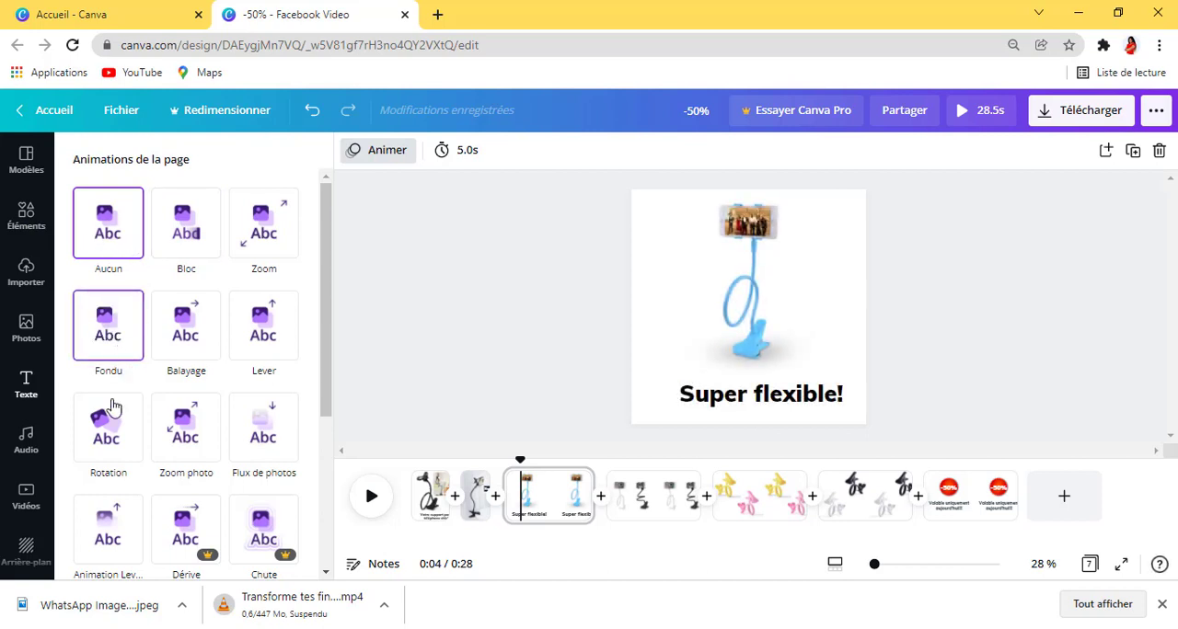
click(260, 429)
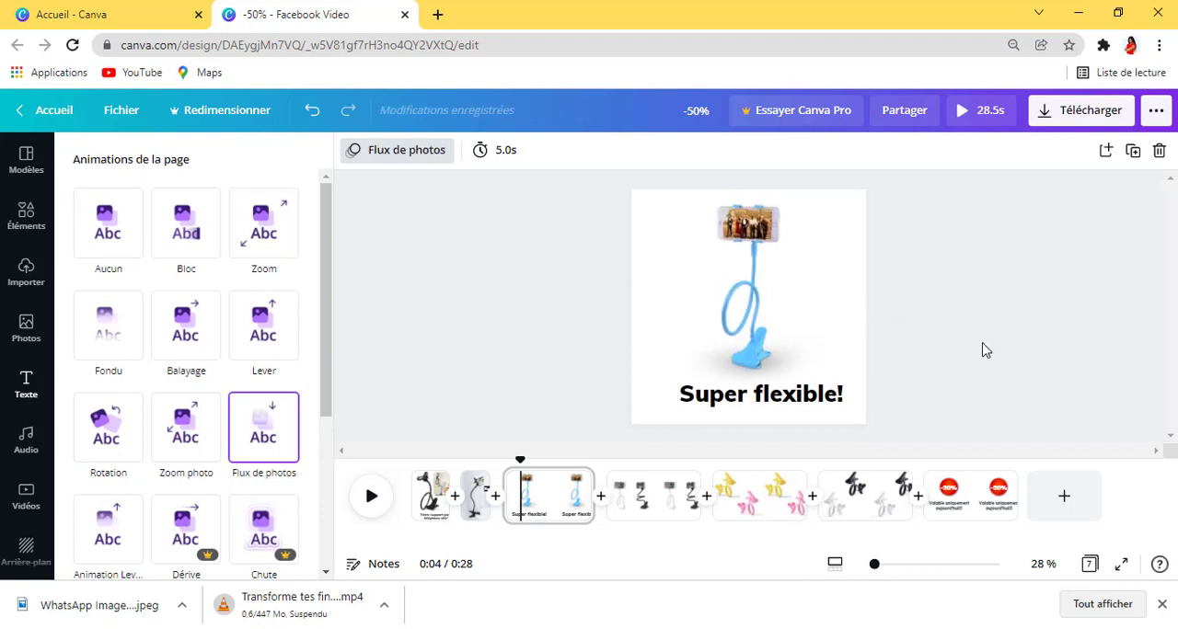
Step: Copy the "Super flexible!" caption from the third page and paste it onto the fourth page with the white and black holders
click(652, 515)
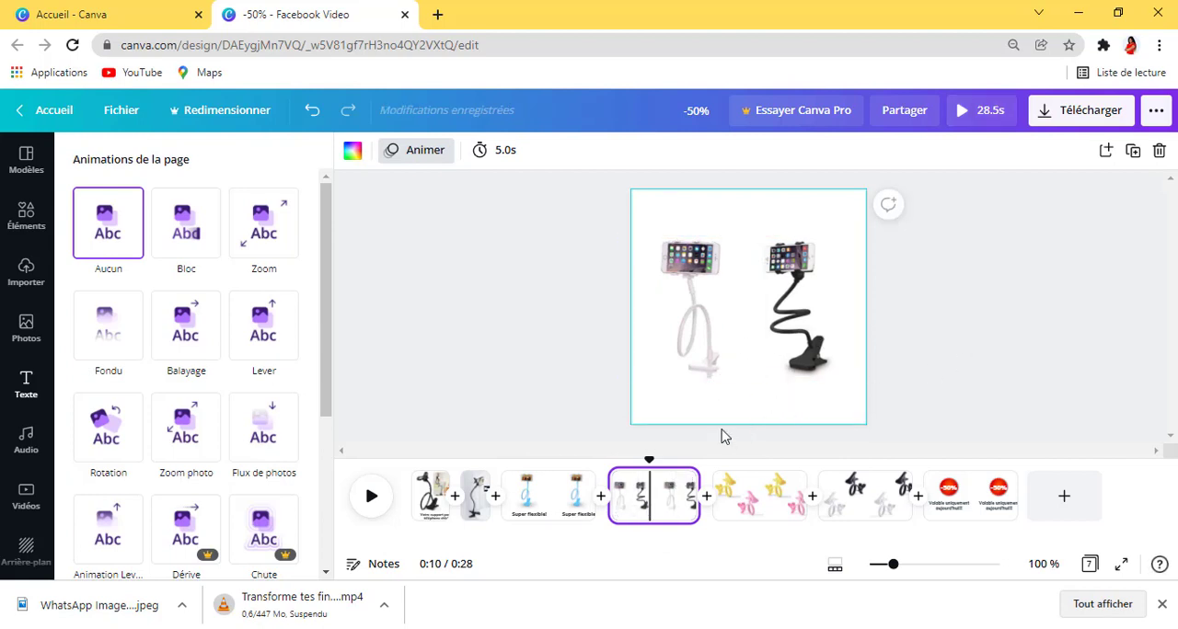
click(563, 502)
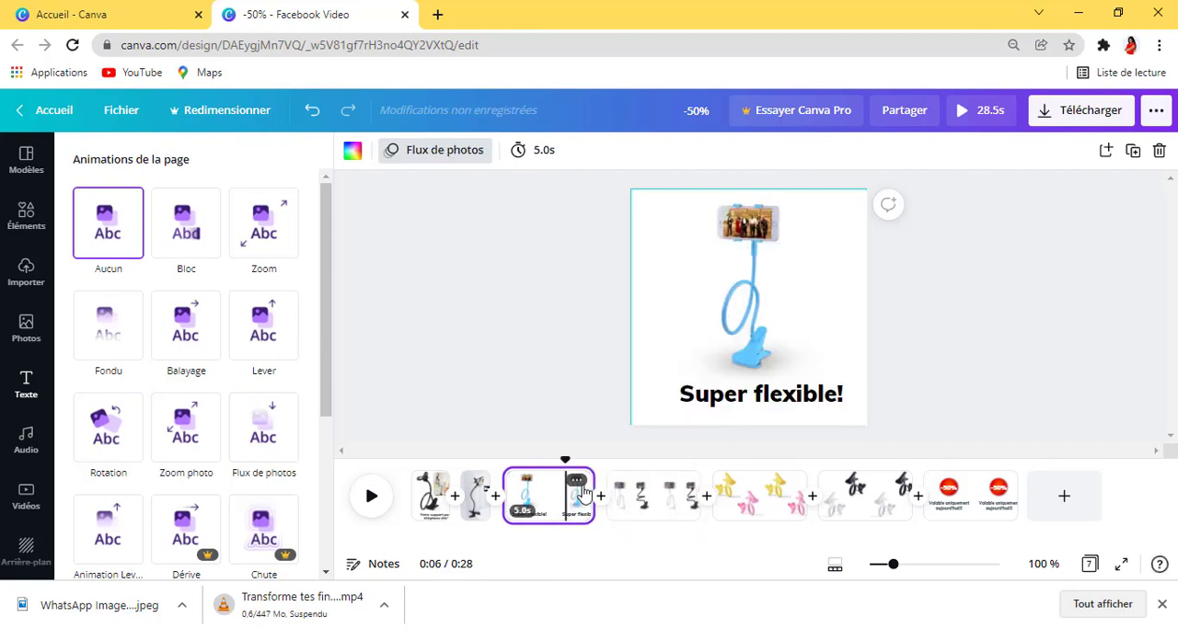
click(747, 393)
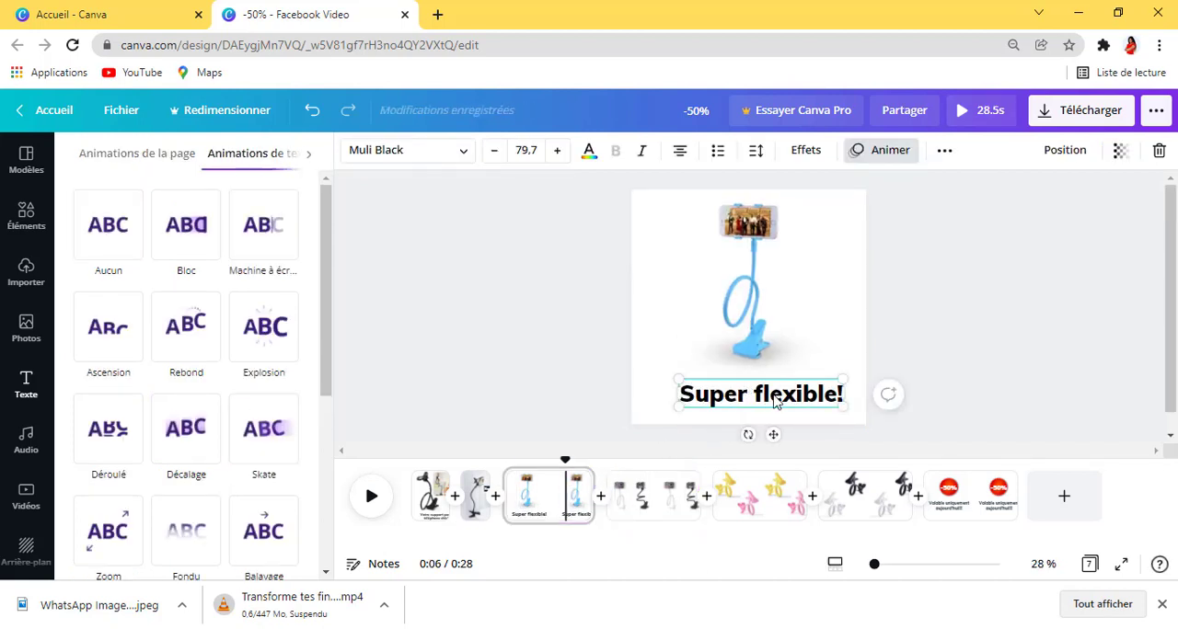
right_click(773, 397)
click(866, 280)
click(639, 512)
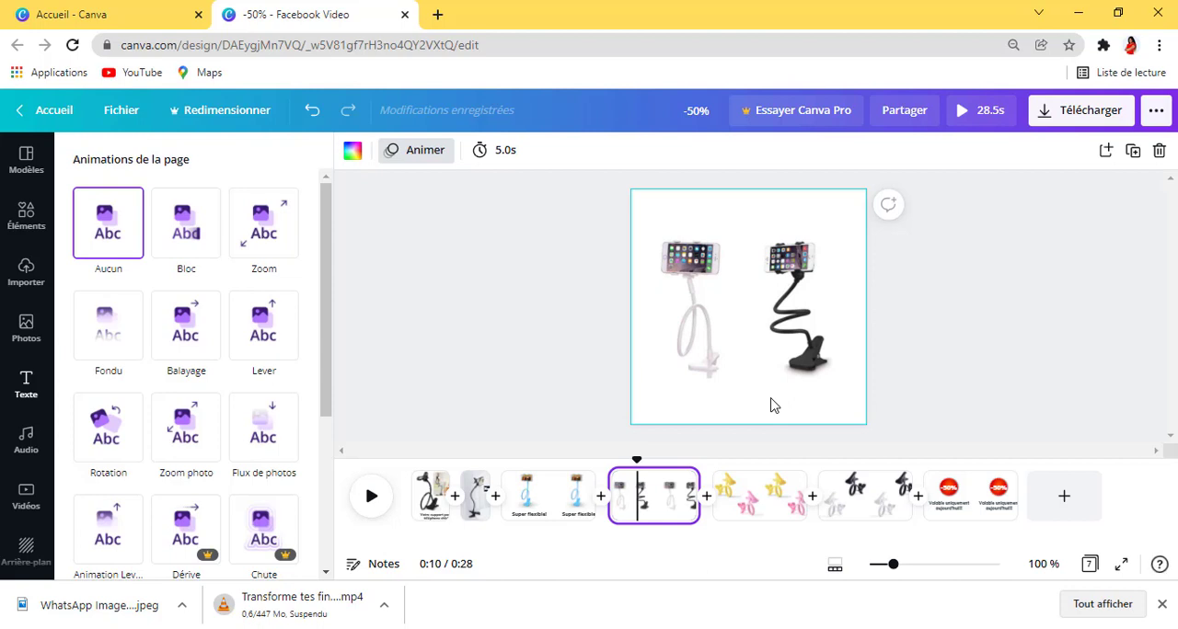
text(Super flexible!)
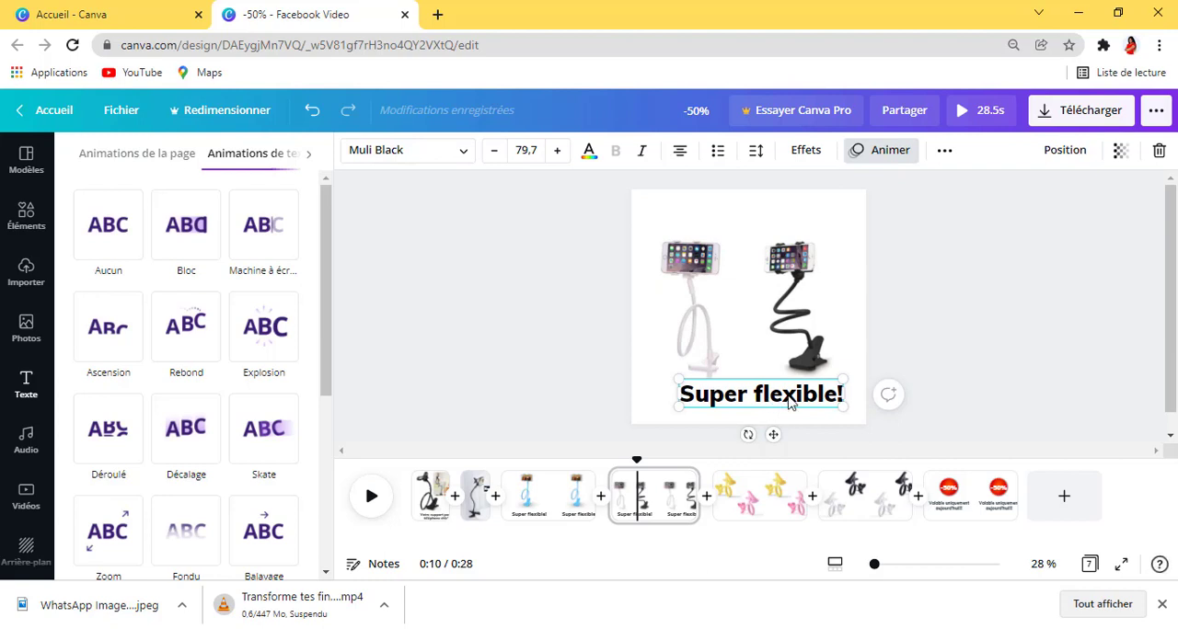
Step: Change the pasted caption to "Y'en a pour tous les goûts!" and set its line spacing to 1,06
double_click(787, 400)
click(839, 394)
key(BackSpace)
key(BackSpace)
key(BackSpace)
key(BackSpace)
key(BackSpace)
key(BackSpace)
key(BackSpace)
key(BackSpace)
key(BackSpace)
key(BackSpace)
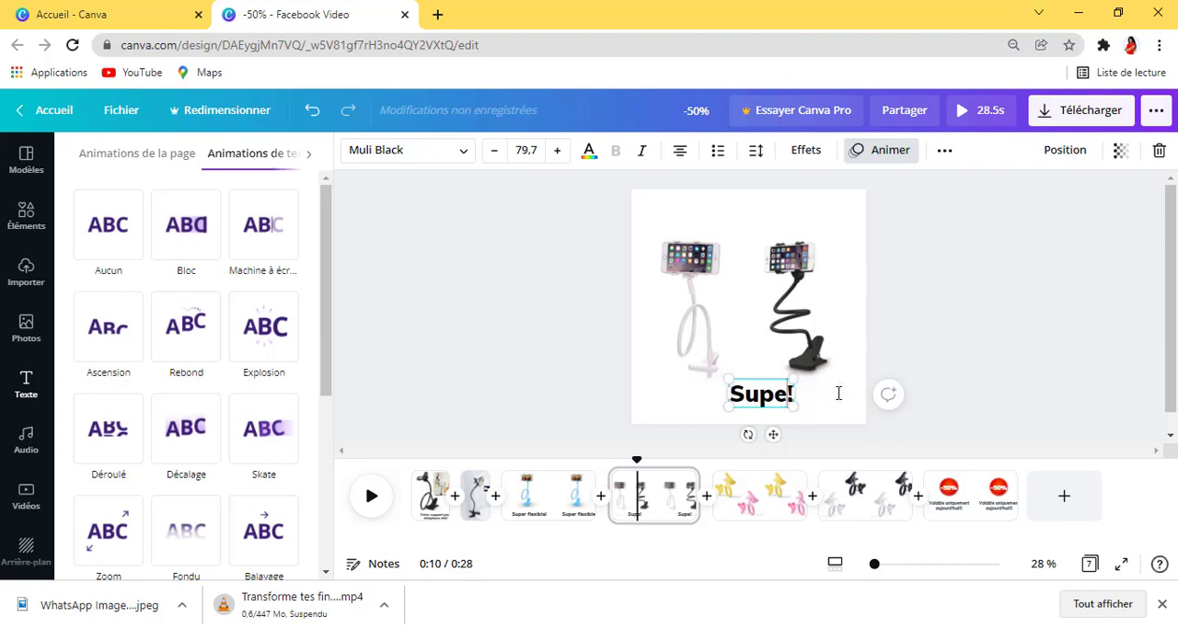
key(BackSpace)
key(BackSpace)
key(BackSpace)
key(BackSpace)
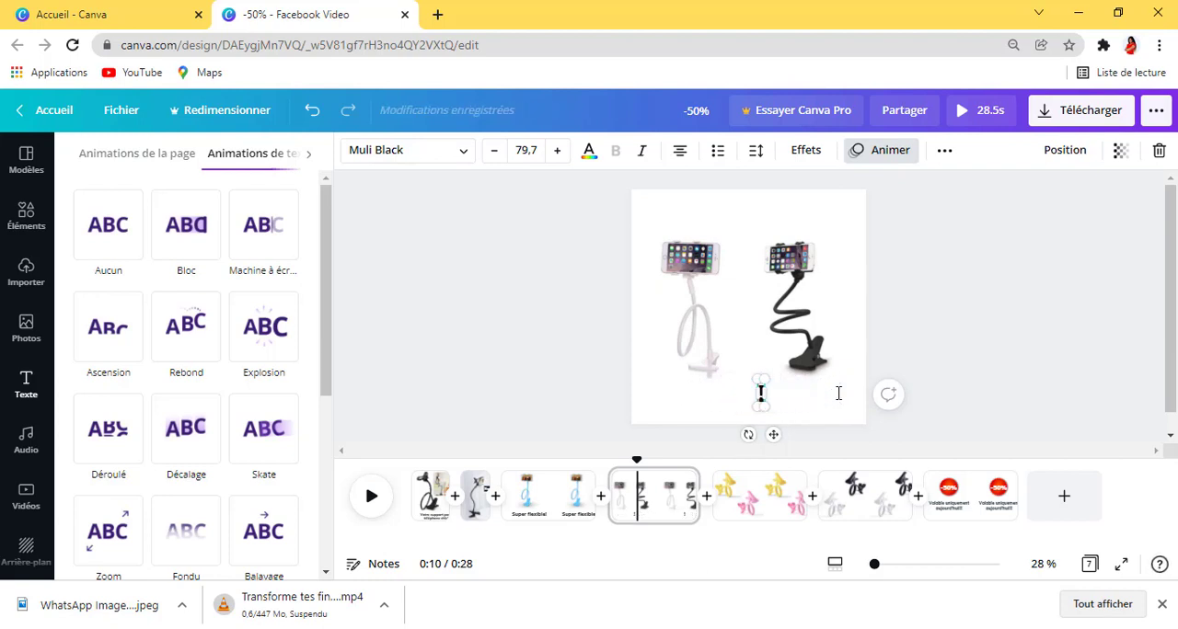
text(Y'en )
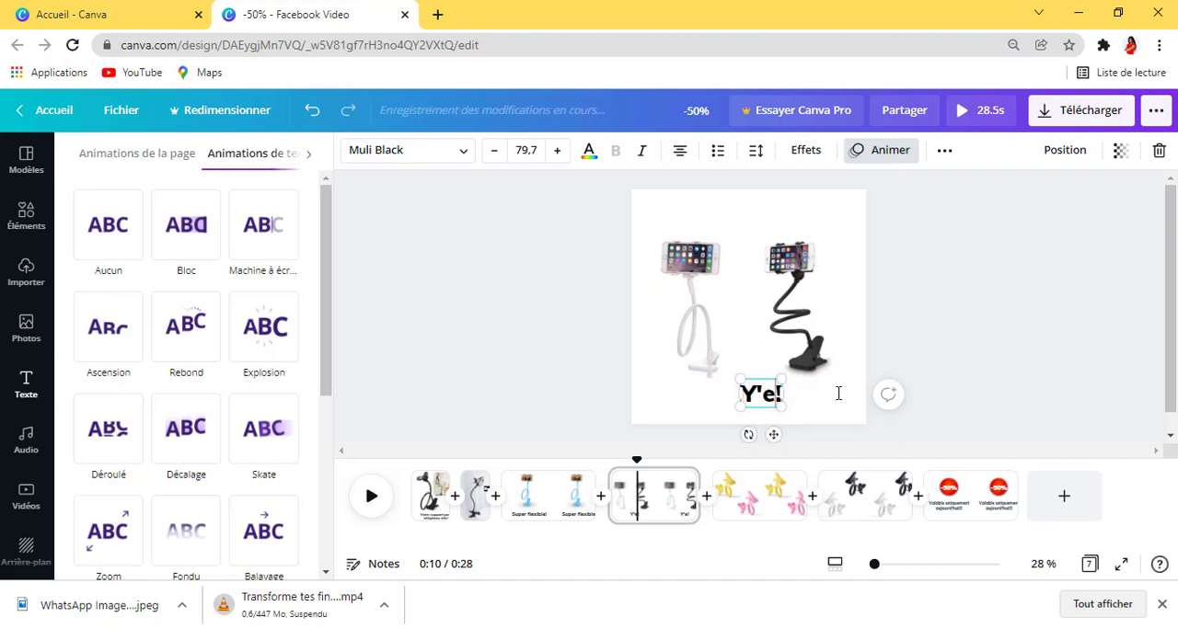
text(a )
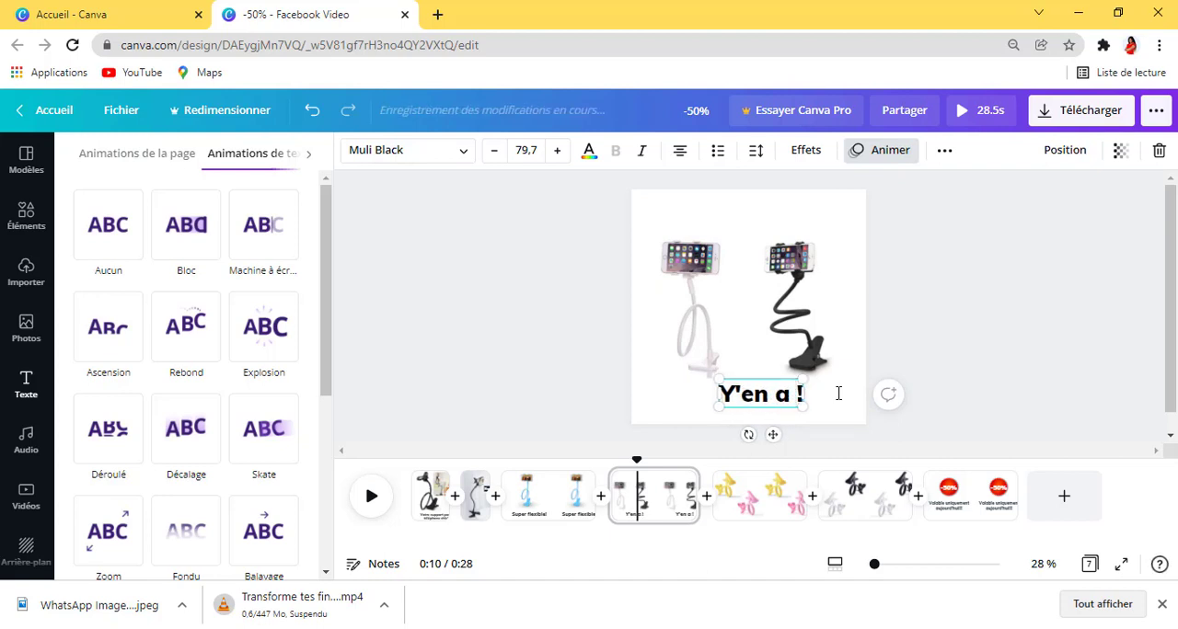
text(pour t)
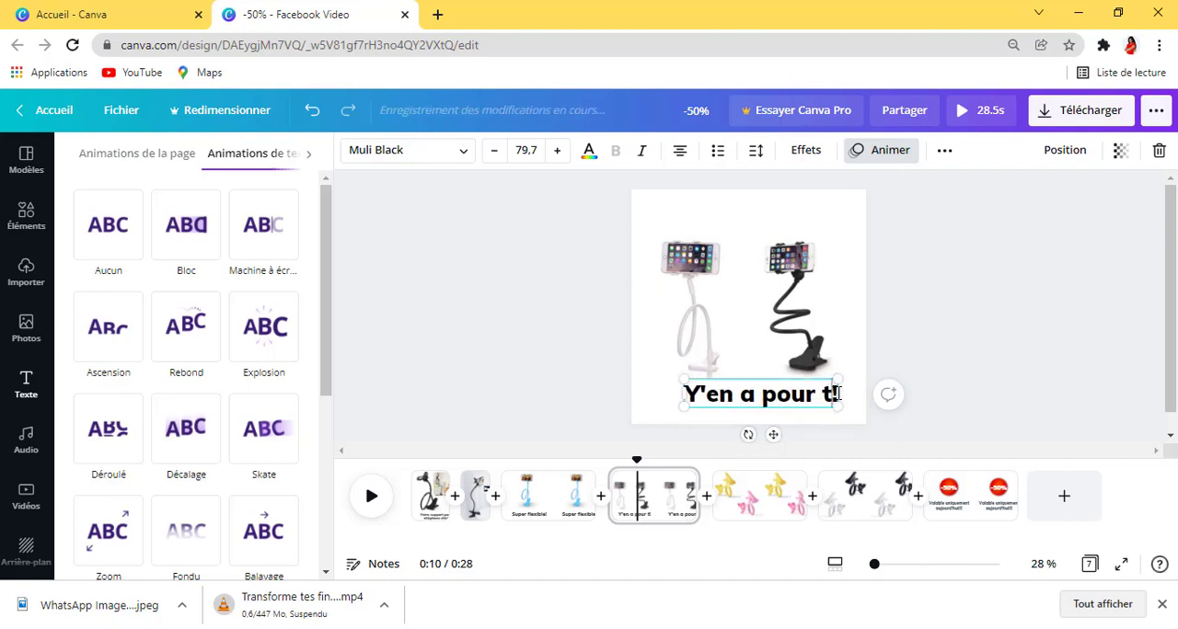
text(ous le)
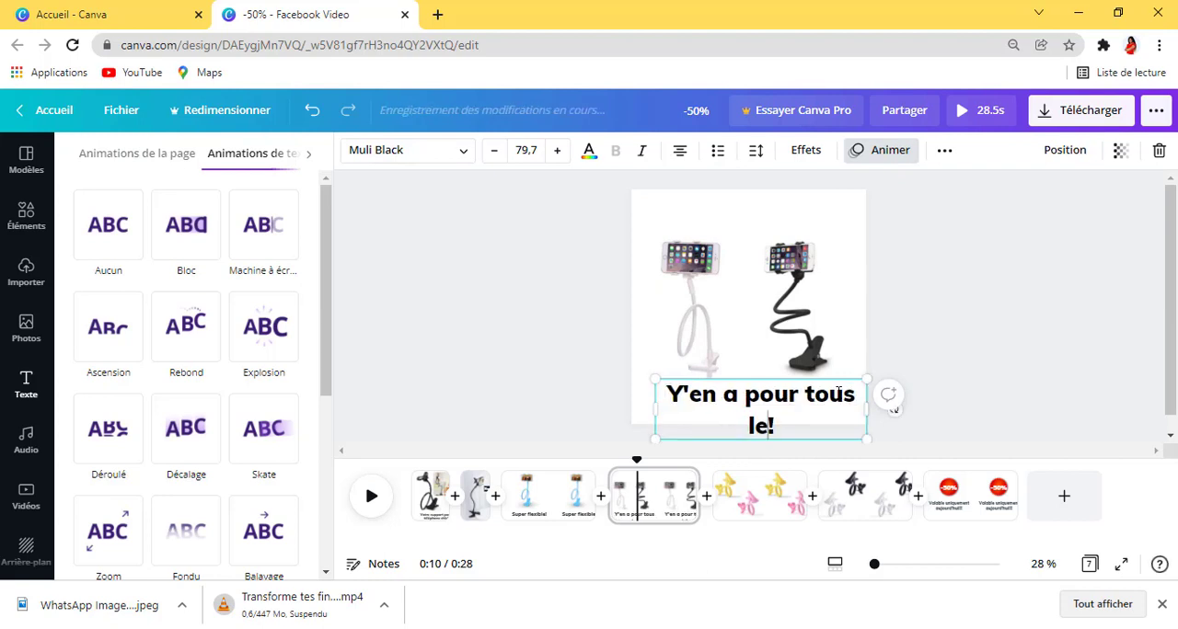
text(s go)
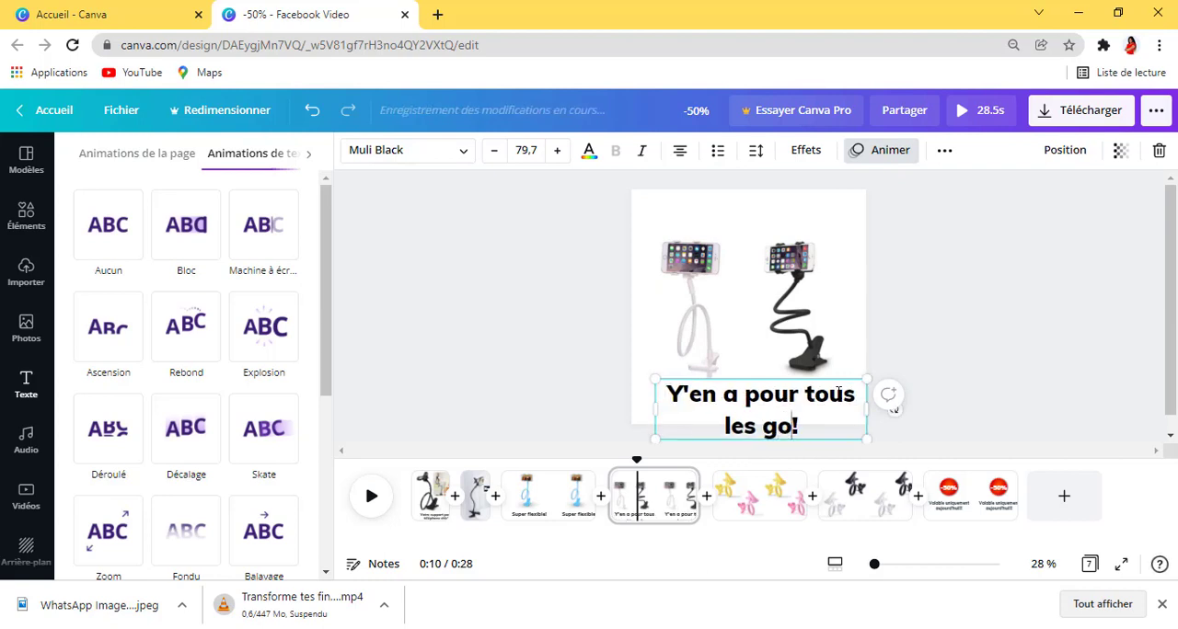
text(ût)
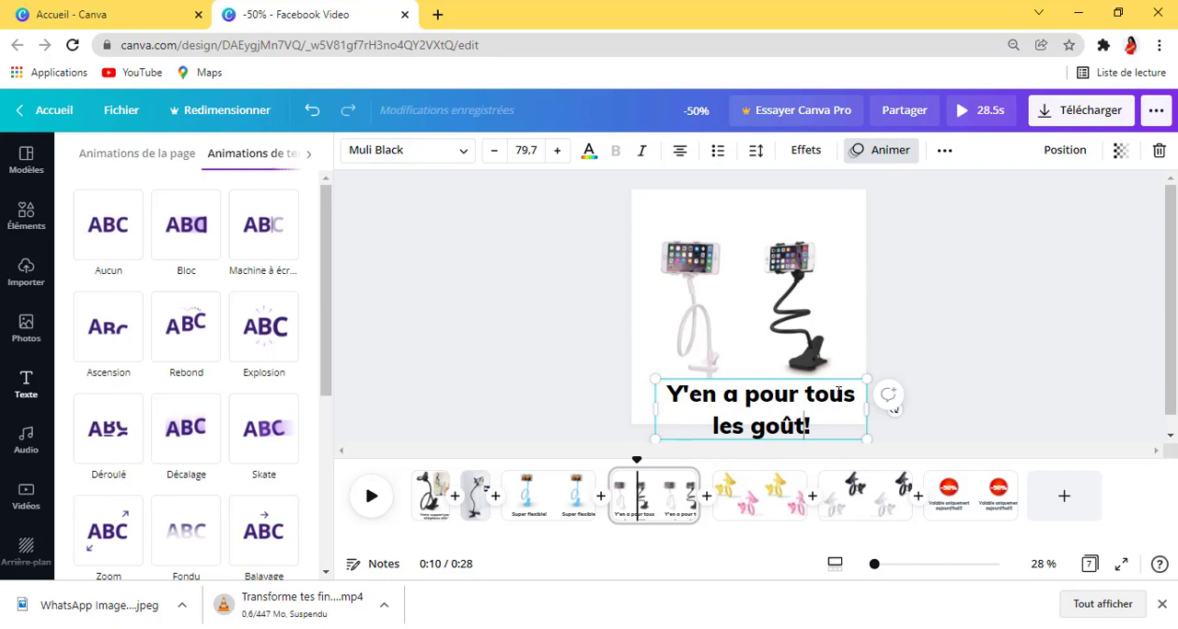
text(s)
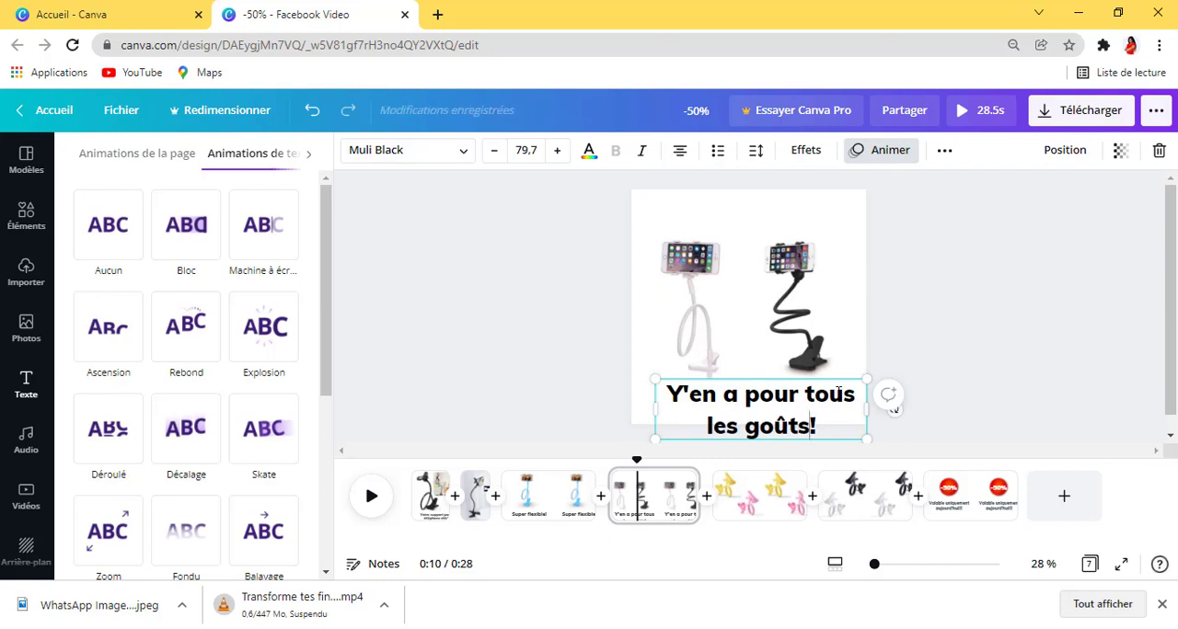
click(755, 150)
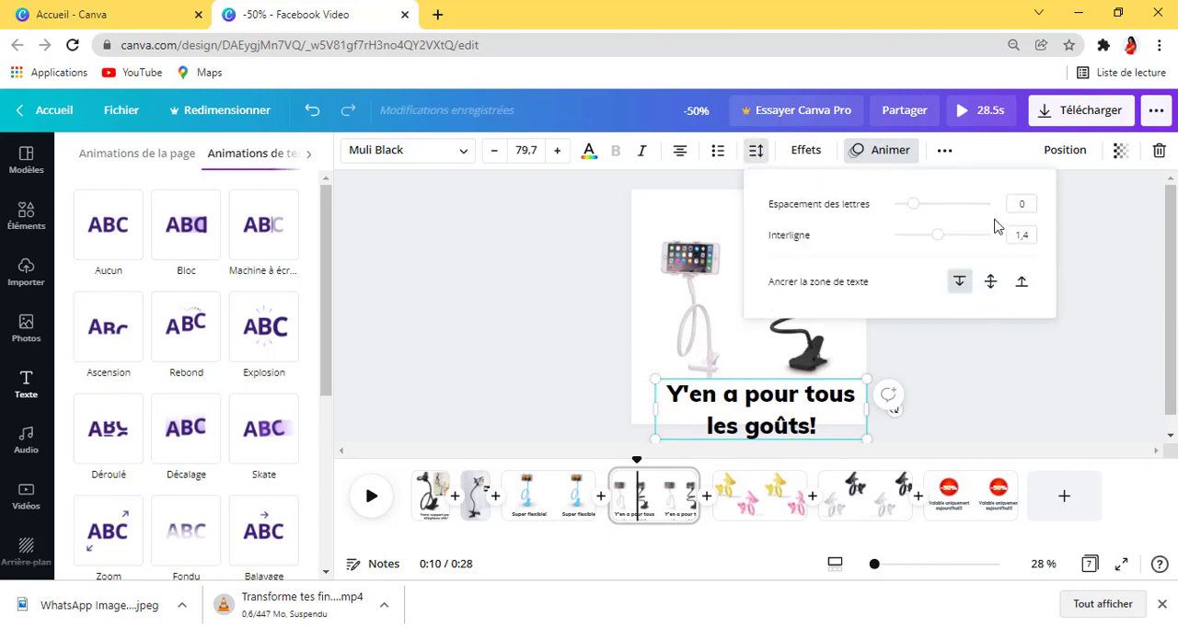
drag(935, 247, 922, 247)
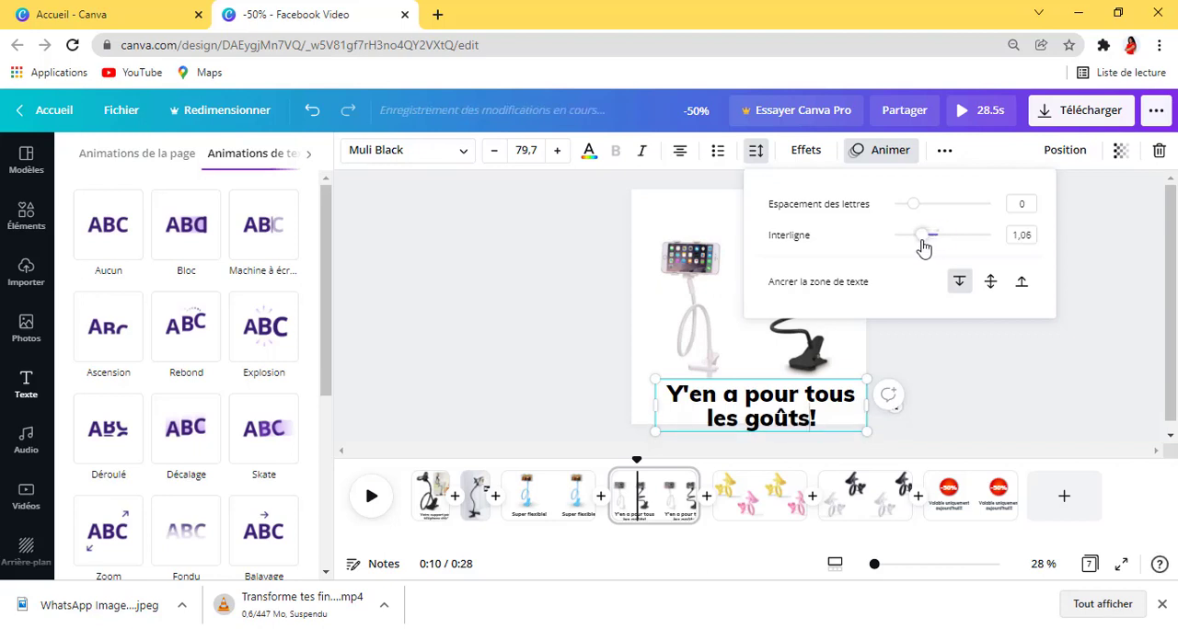
Step: Move both phone holder images slightly upward and fit the two-line caption beneath them at font size 75,4
click(697, 324)
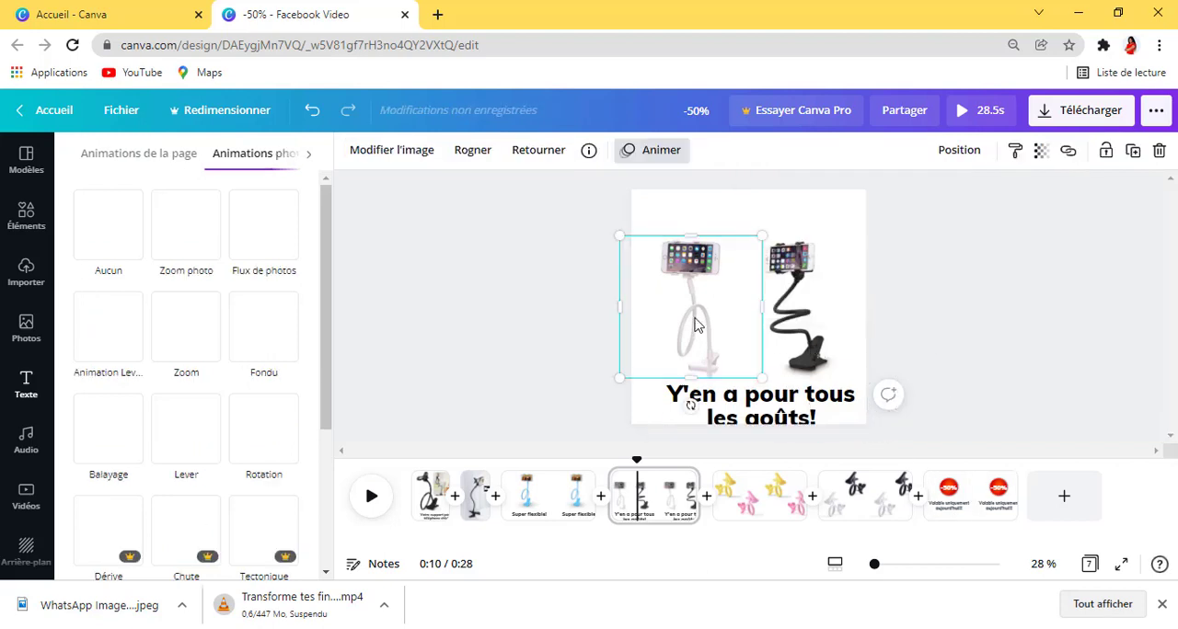
drag(695, 316, 696, 301)
drag(801, 325, 799, 309)
drag(833, 396, 841, 364)
drag(785, 404, 787, 396)
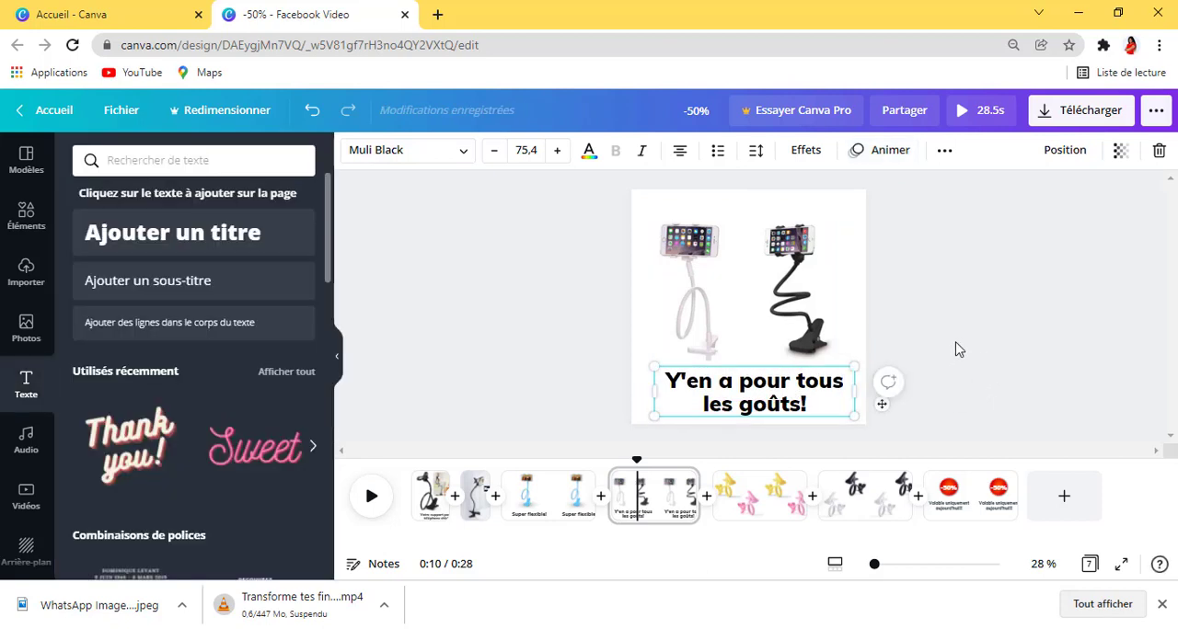
click(966, 342)
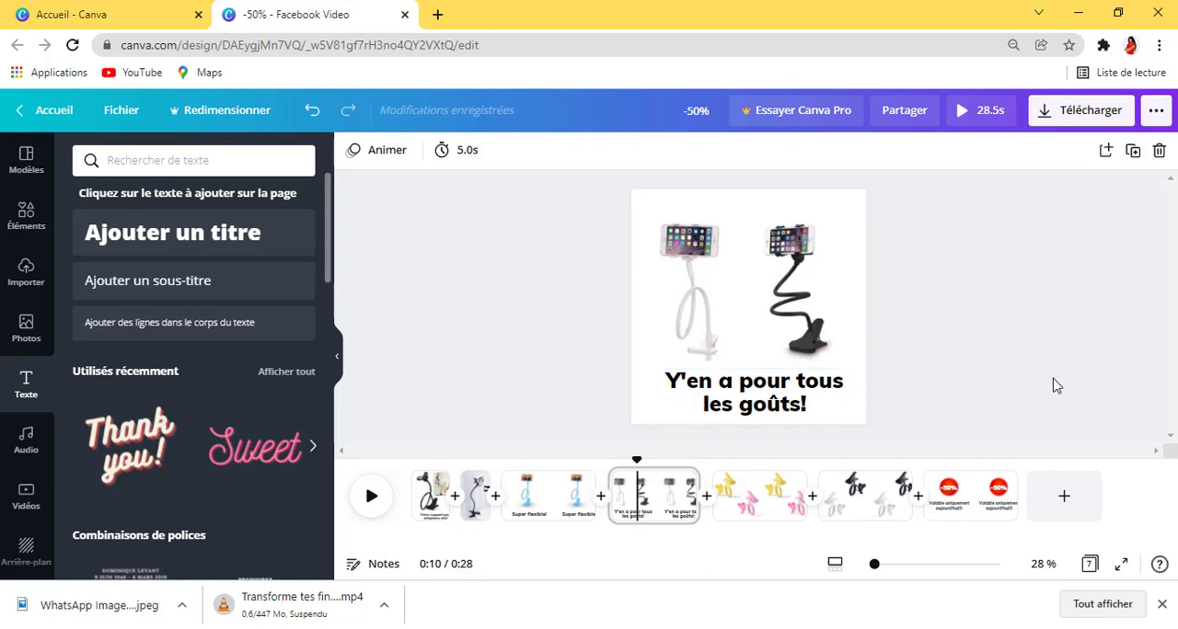
Step: Try the Skate text animation on the "Y'en a pour tous les goûts!" caption, and settle on Décalage
click(811, 402)
right_click(810, 402)
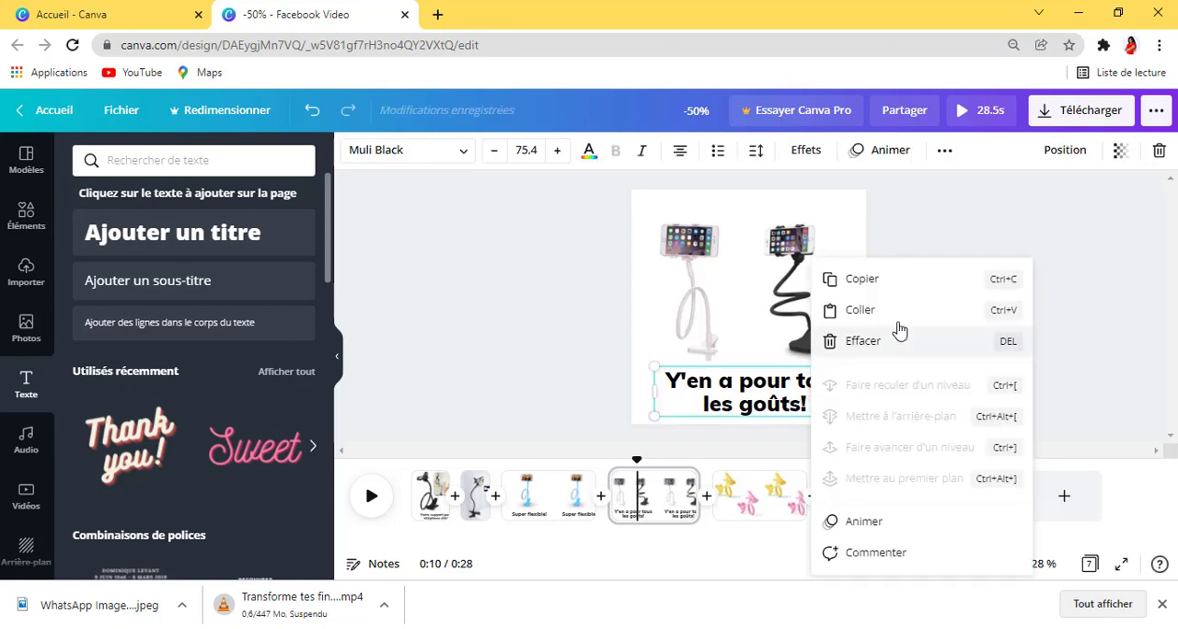
click(863, 521)
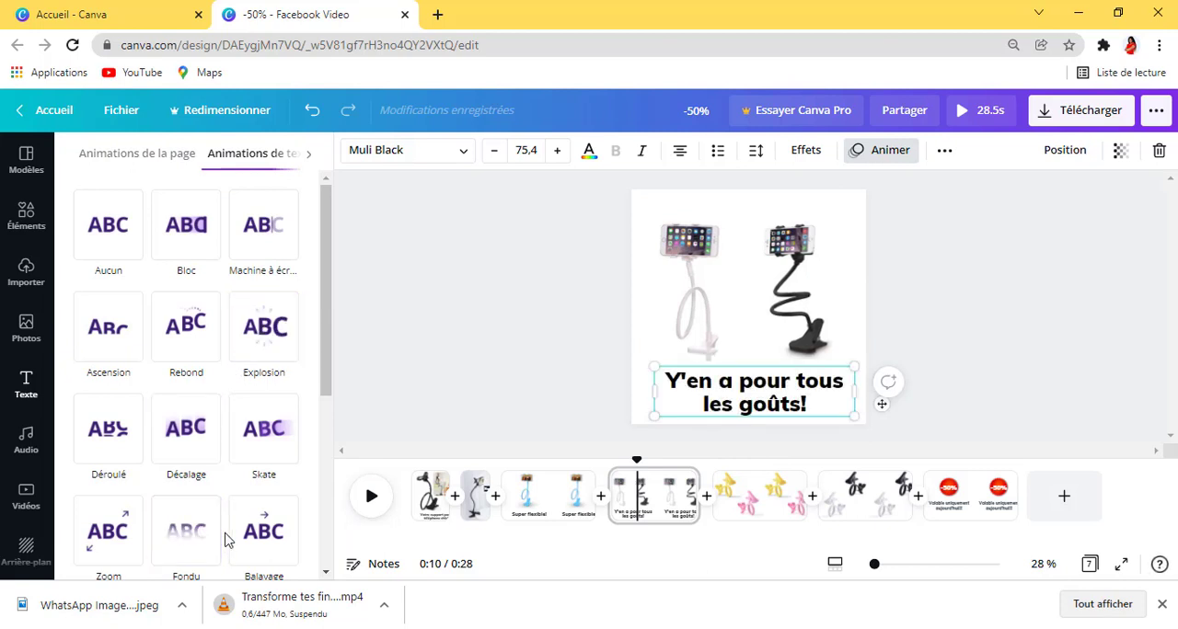
click(264, 427)
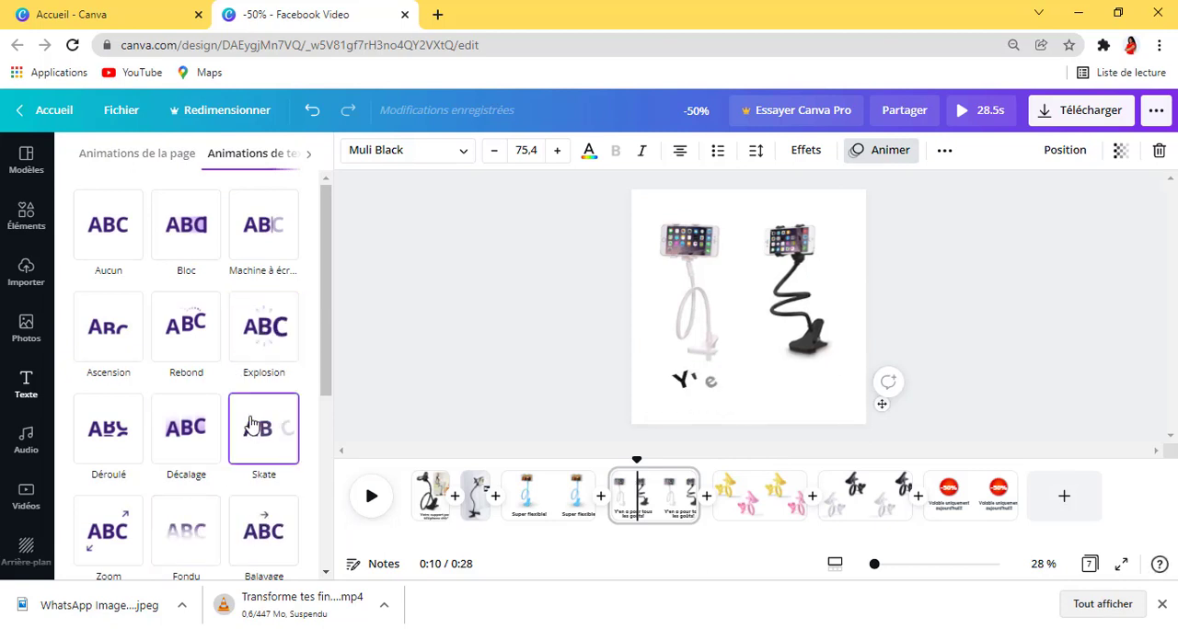
click(198, 422)
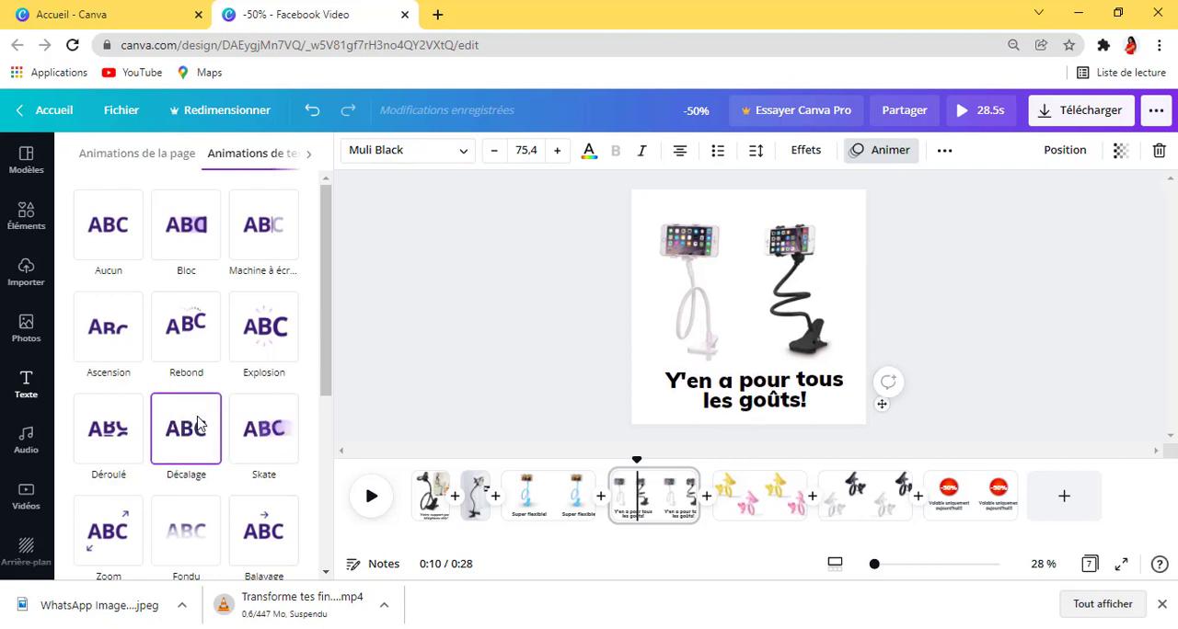
click(1157, 368)
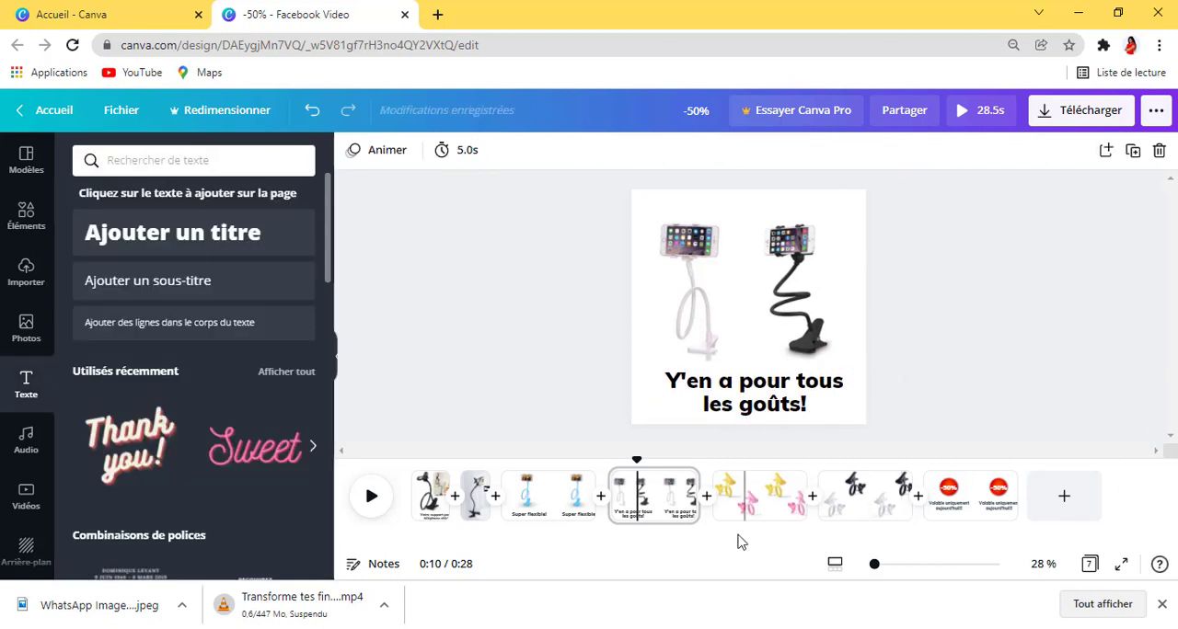
Step: Set the duration of the fourth page with the white and black holders to 2.0 seconds
click(760, 492)
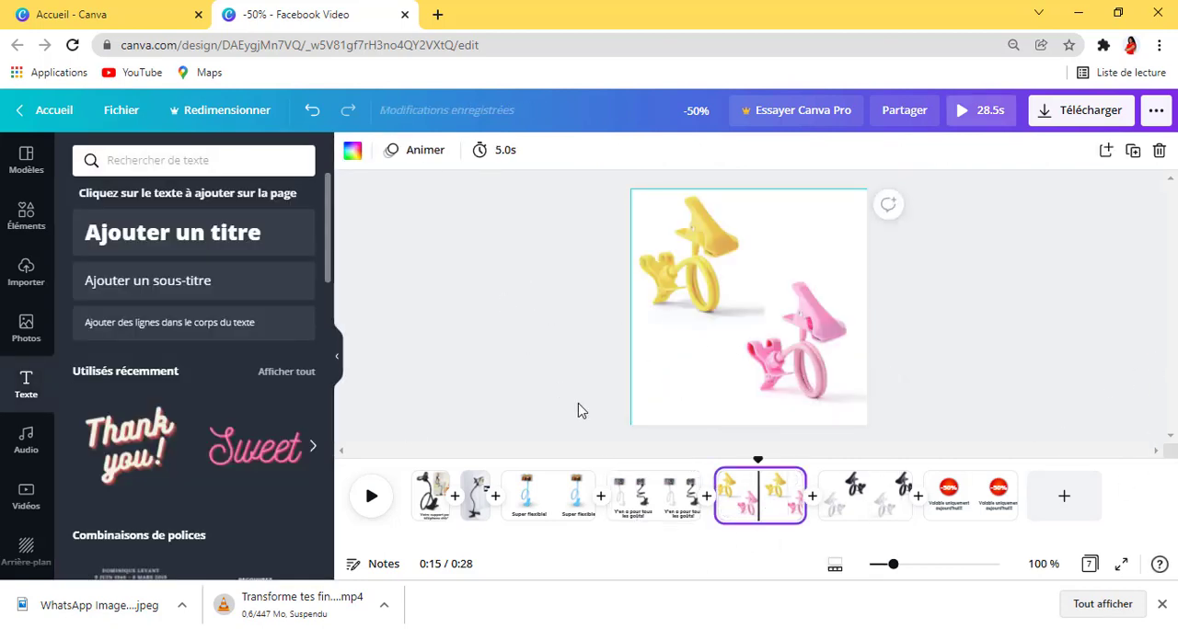
click(655, 496)
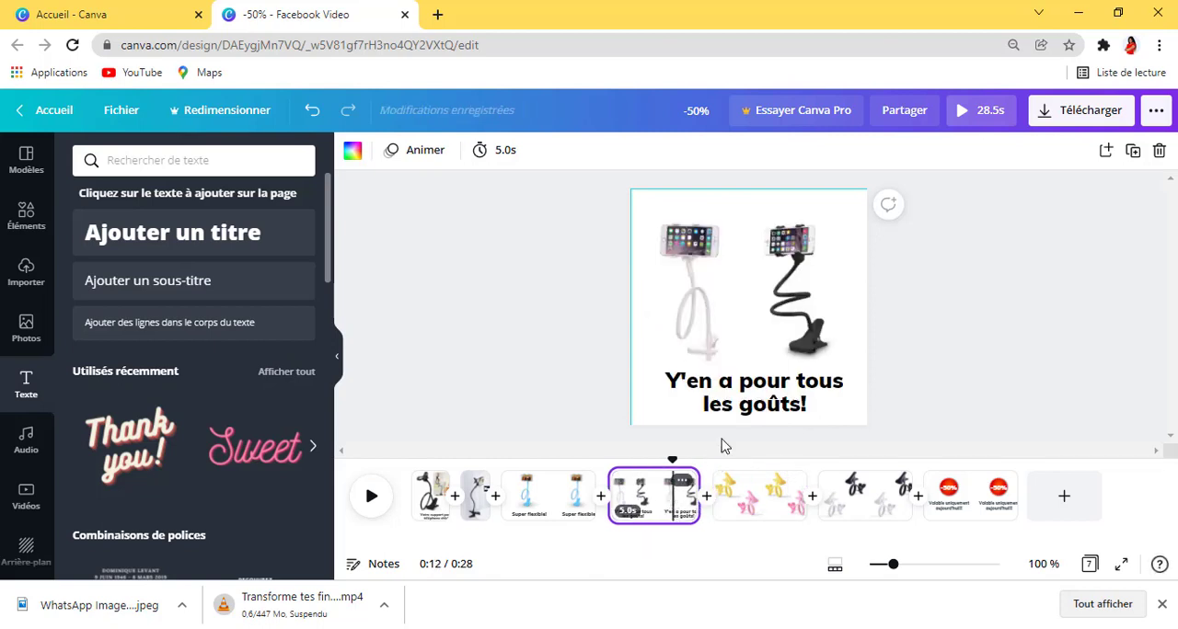
click(492, 150)
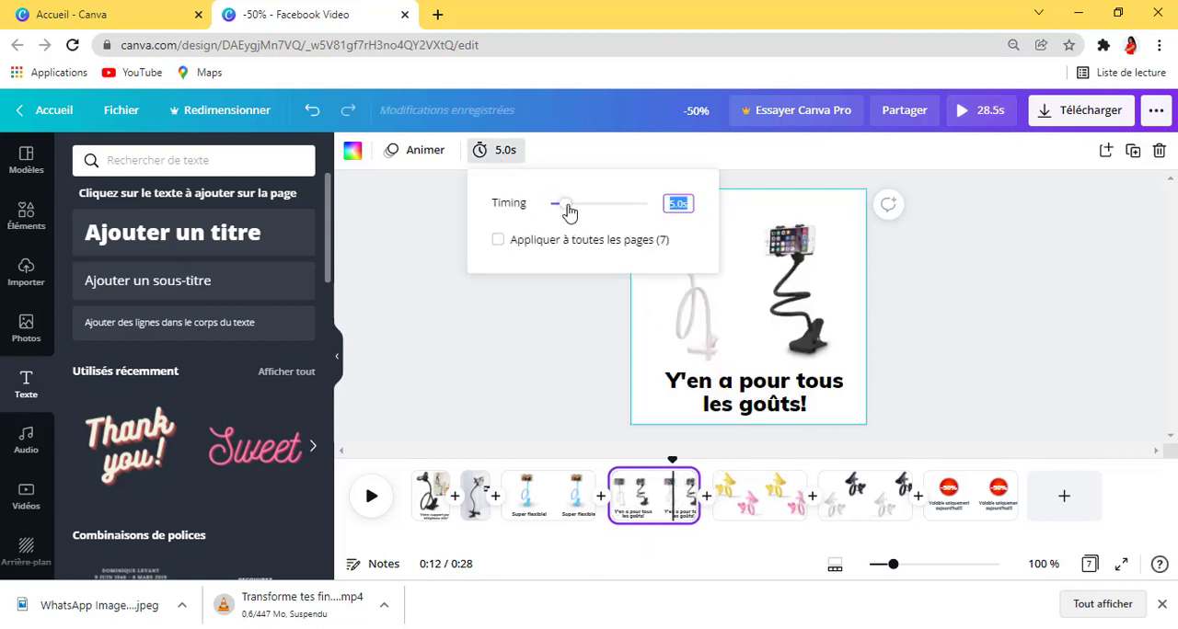
drag(570, 211, 562, 213)
click(962, 321)
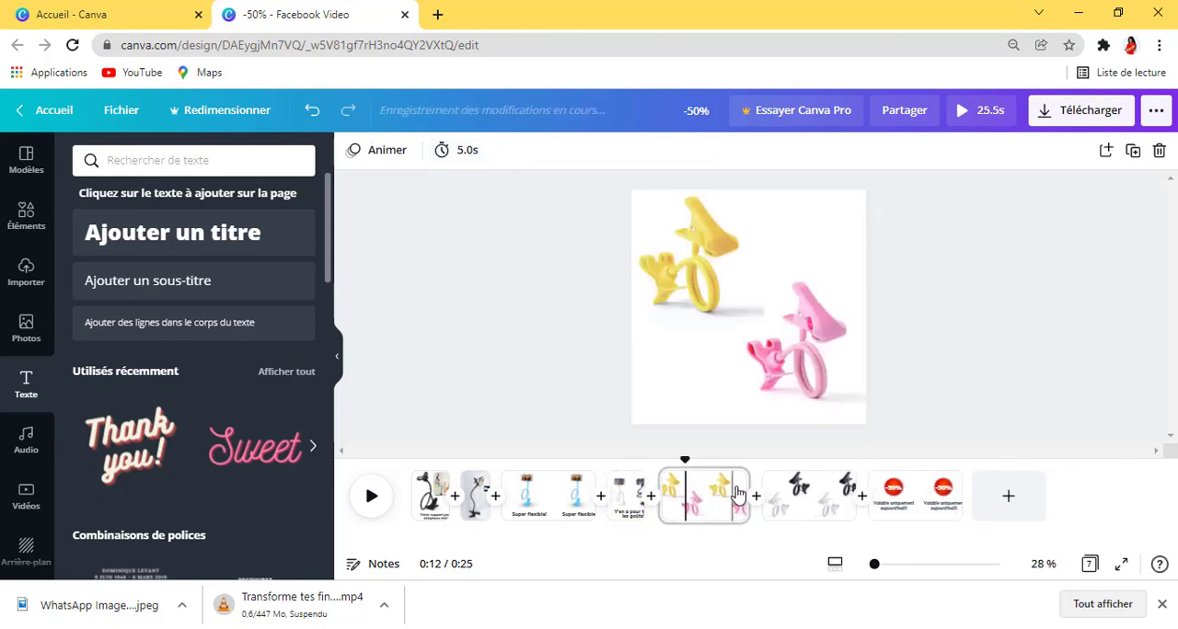
Step: Set the duration of the fourth page with the white and black phone holders to 1.0 second
click(802, 506)
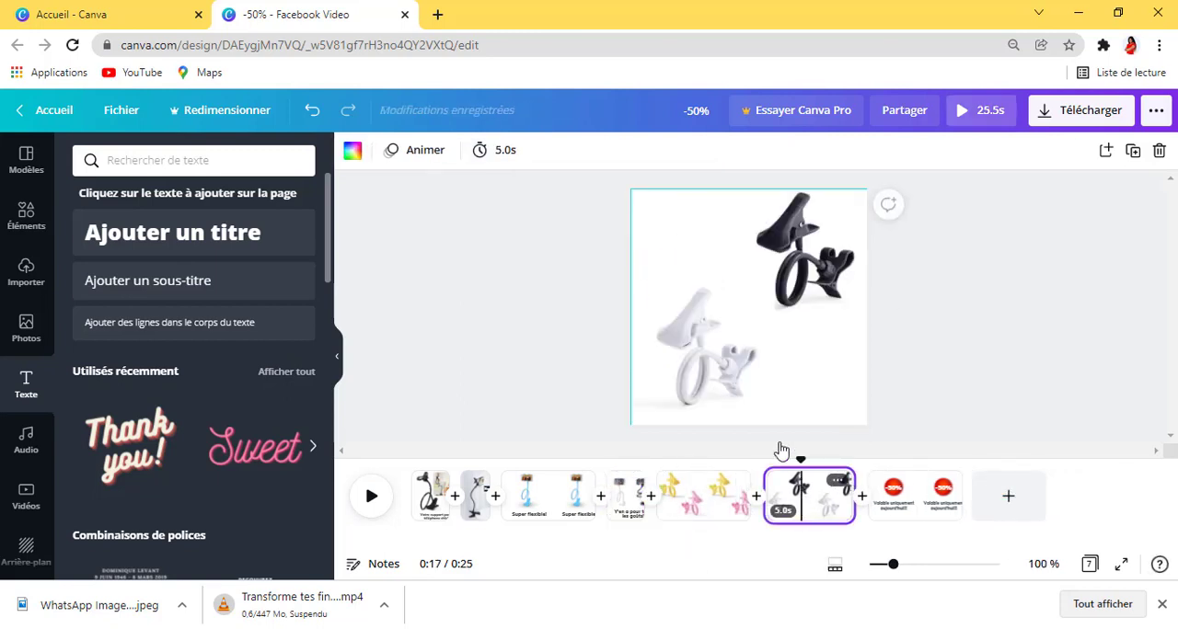
click(699, 512)
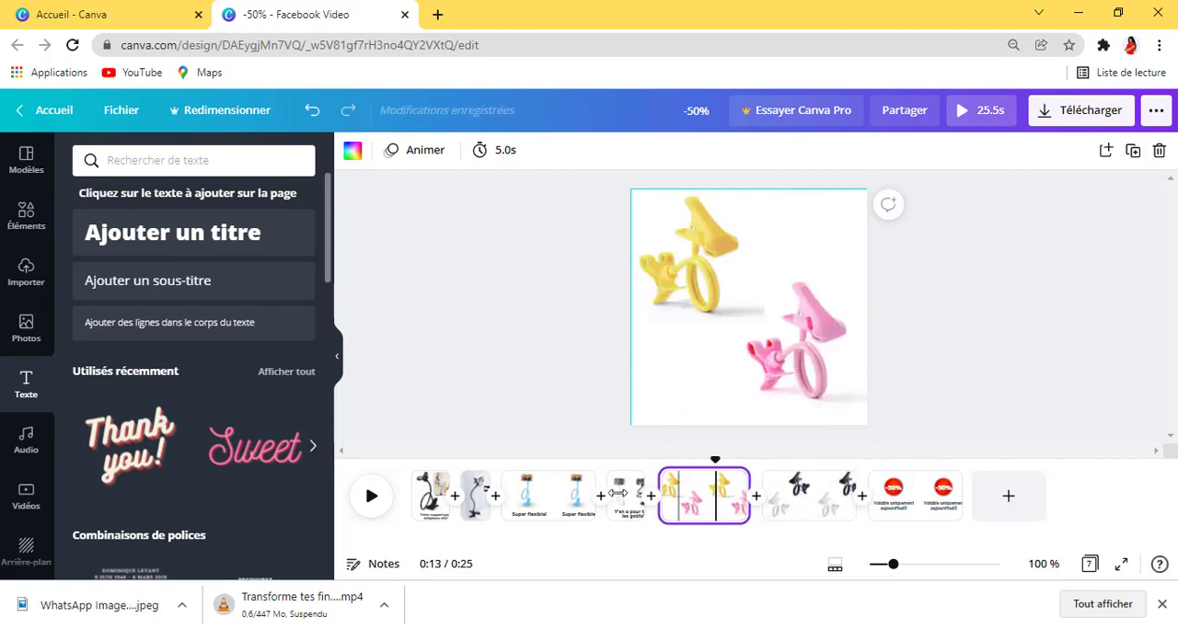
click(618, 494)
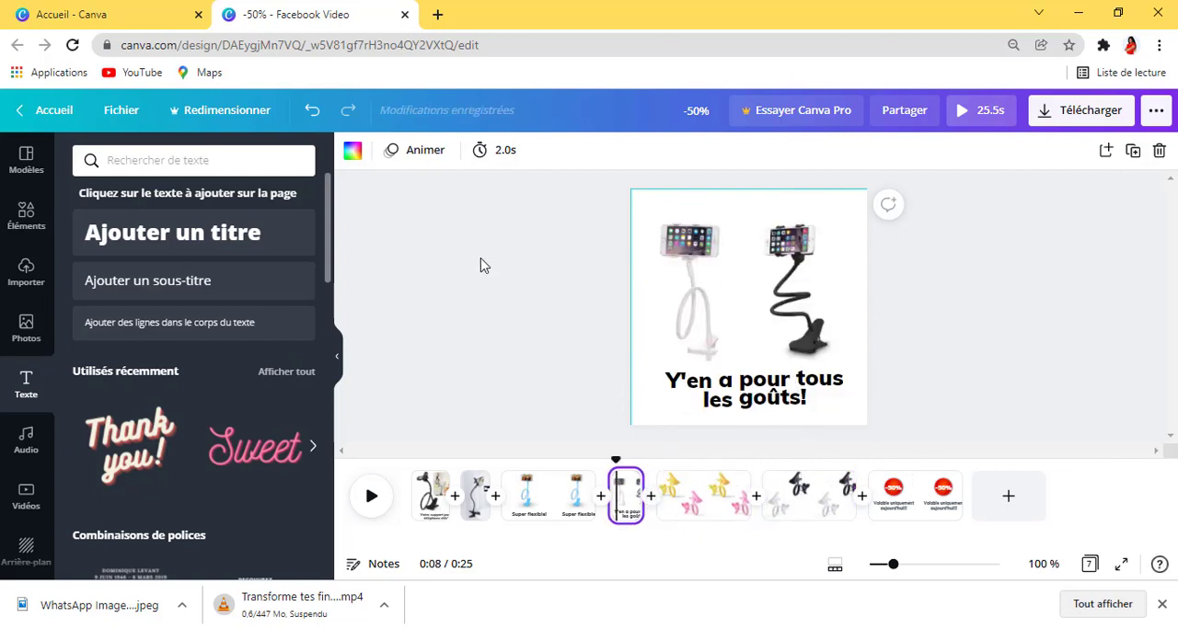
click(494, 152)
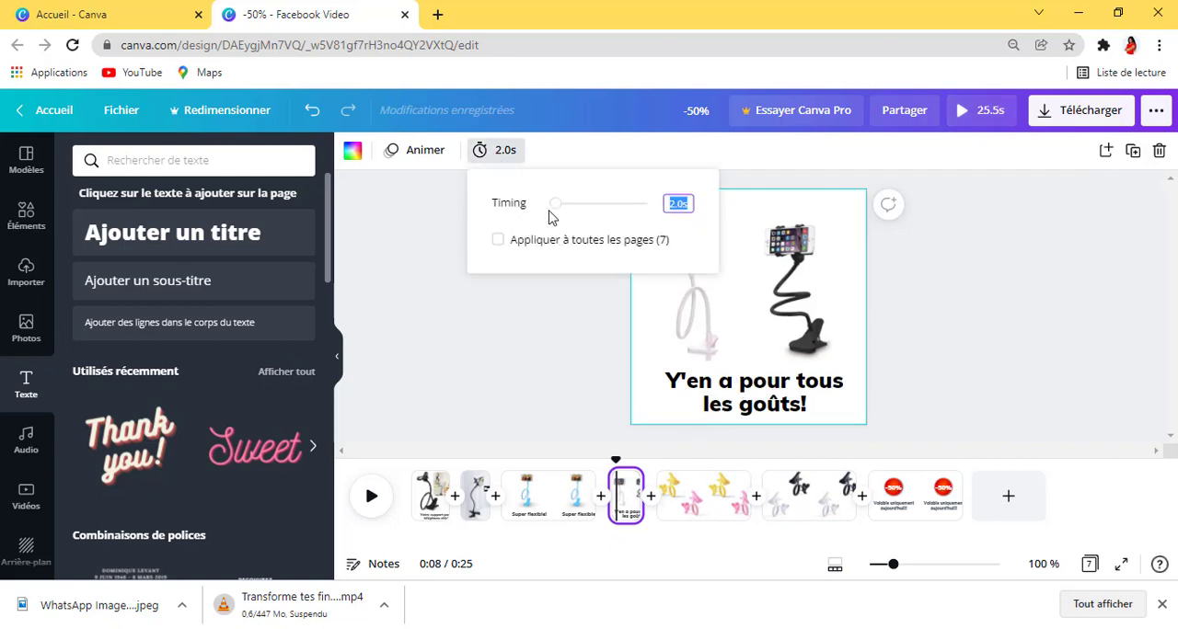
click(557, 210)
click(956, 377)
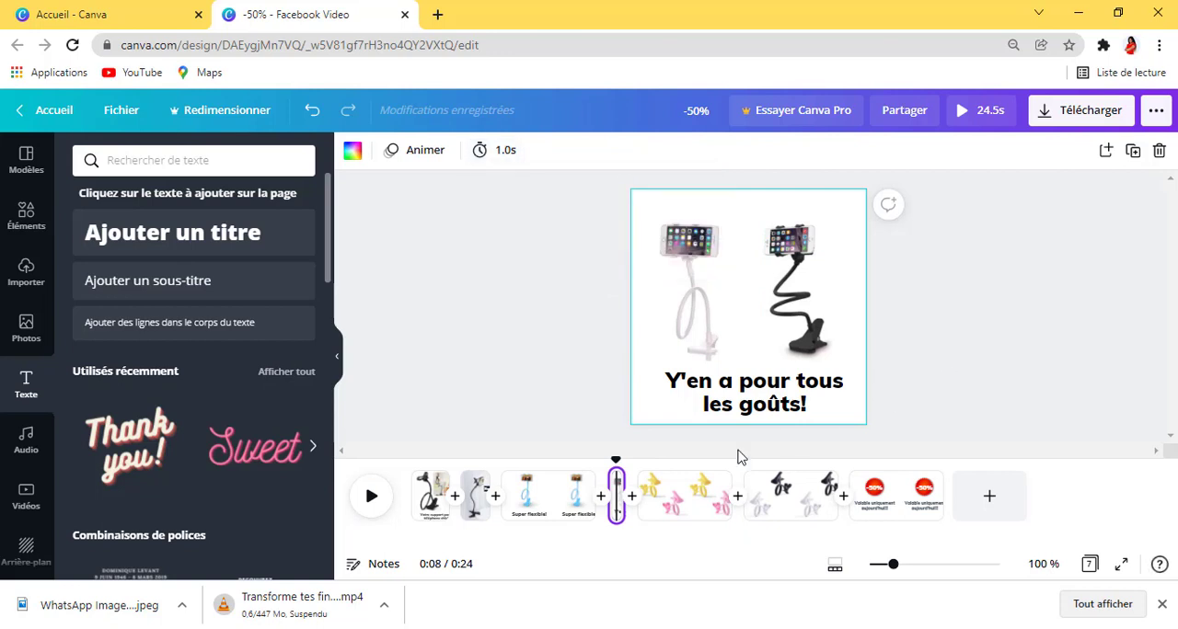
click(661, 497)
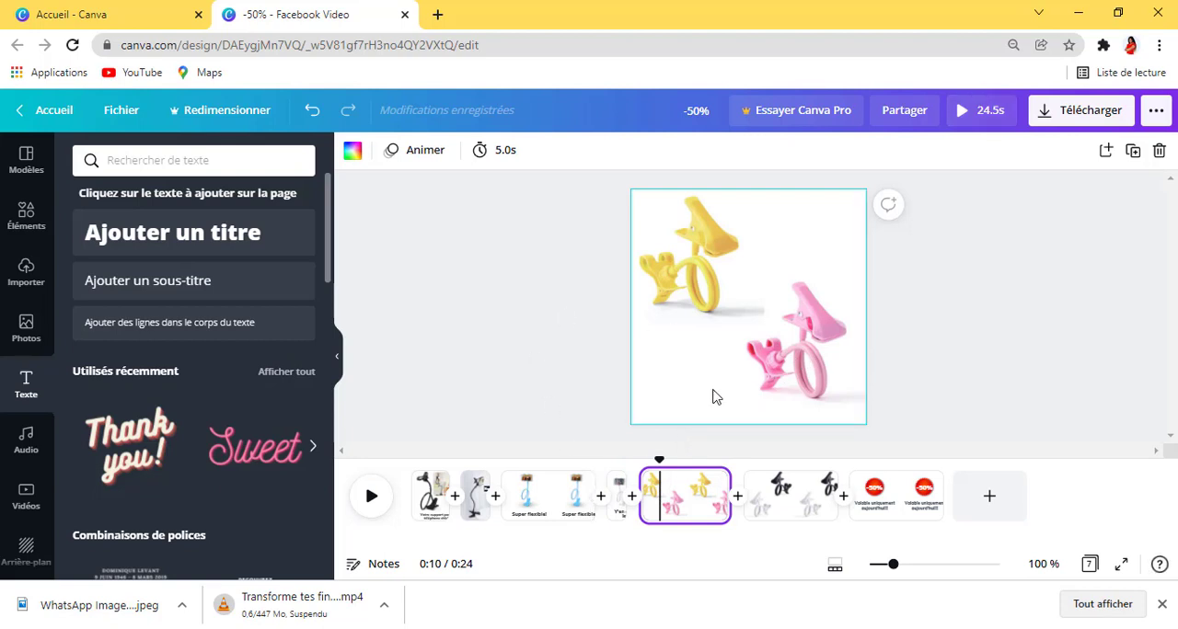
text(Super flexible!)
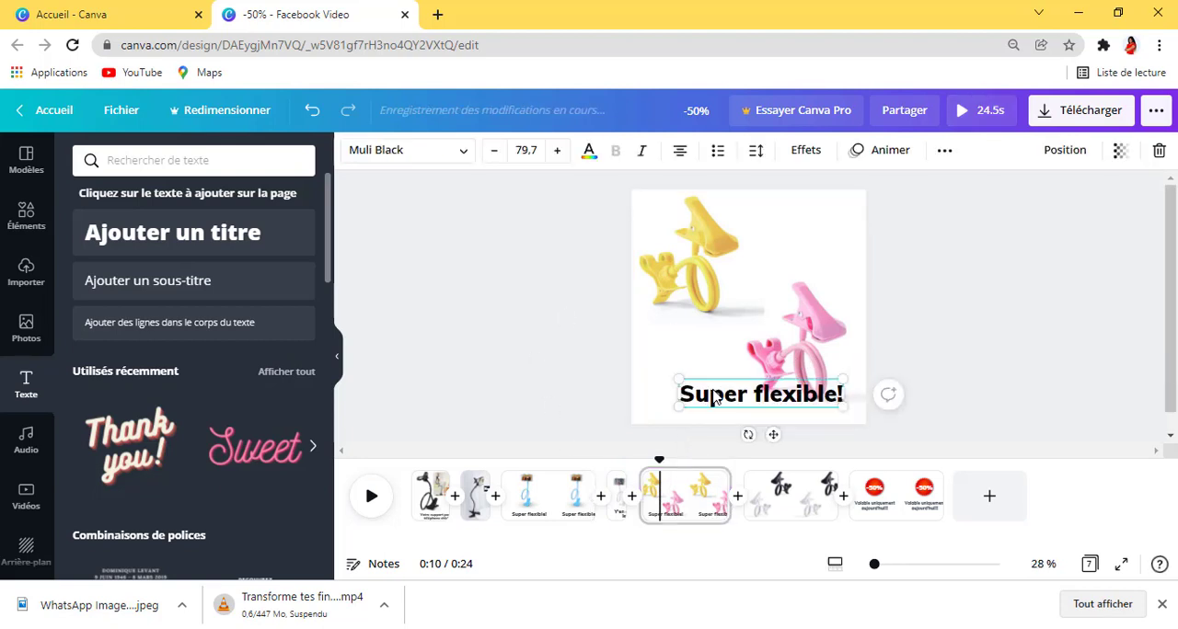
double_click(714, 396)
click(713, 390)
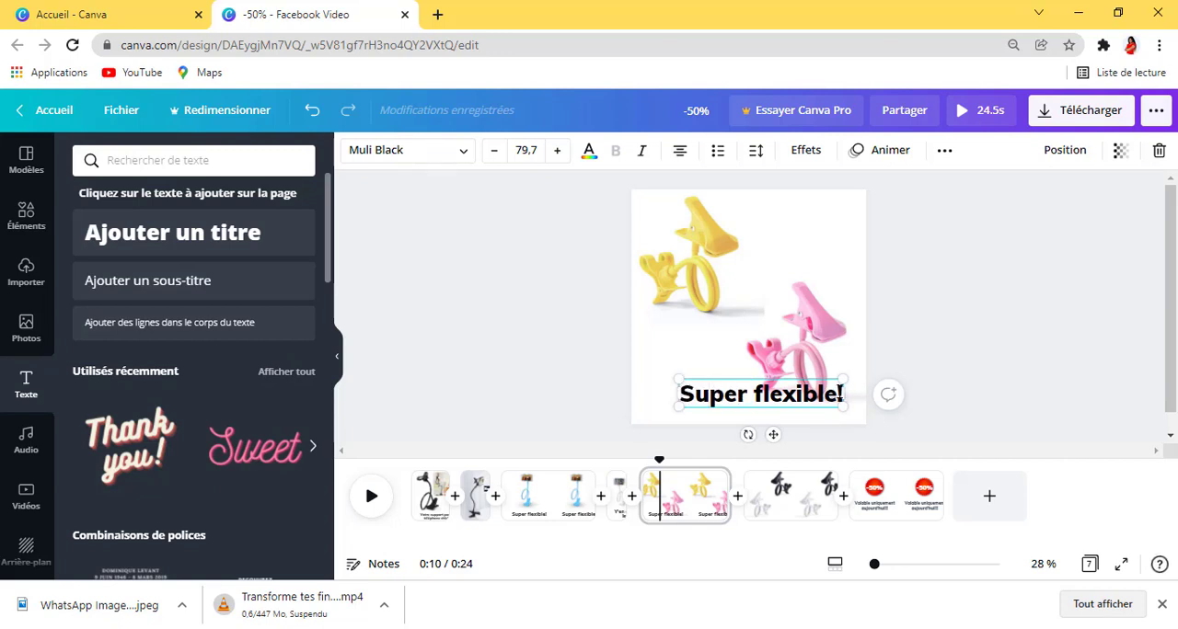
right_click(787, 410)
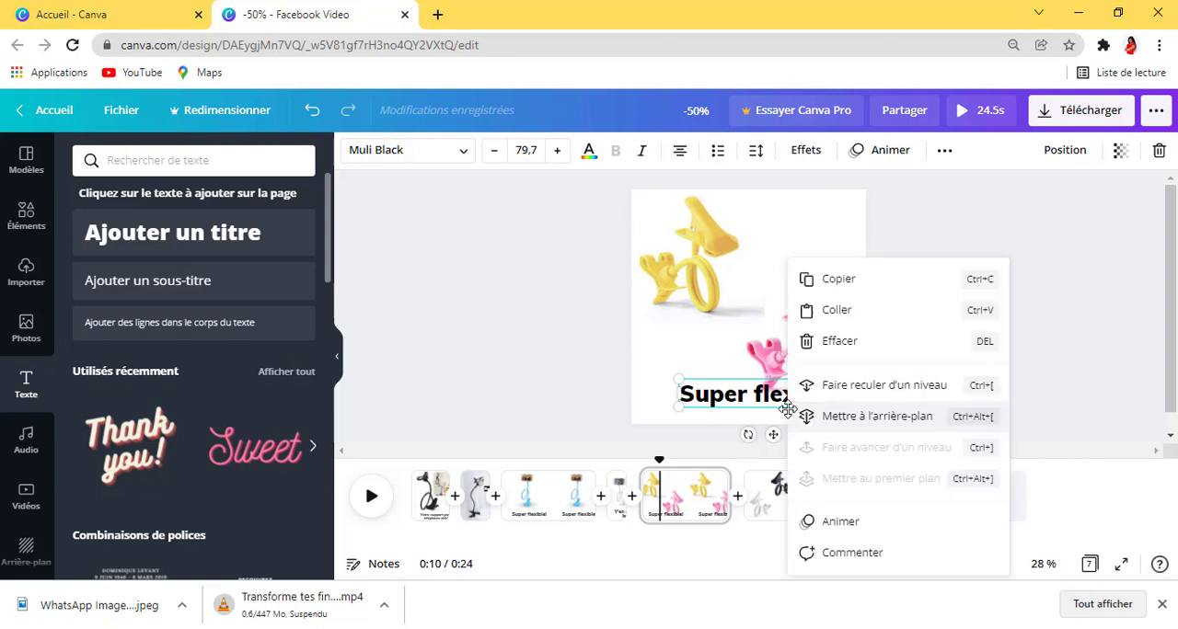
click(859, 341)
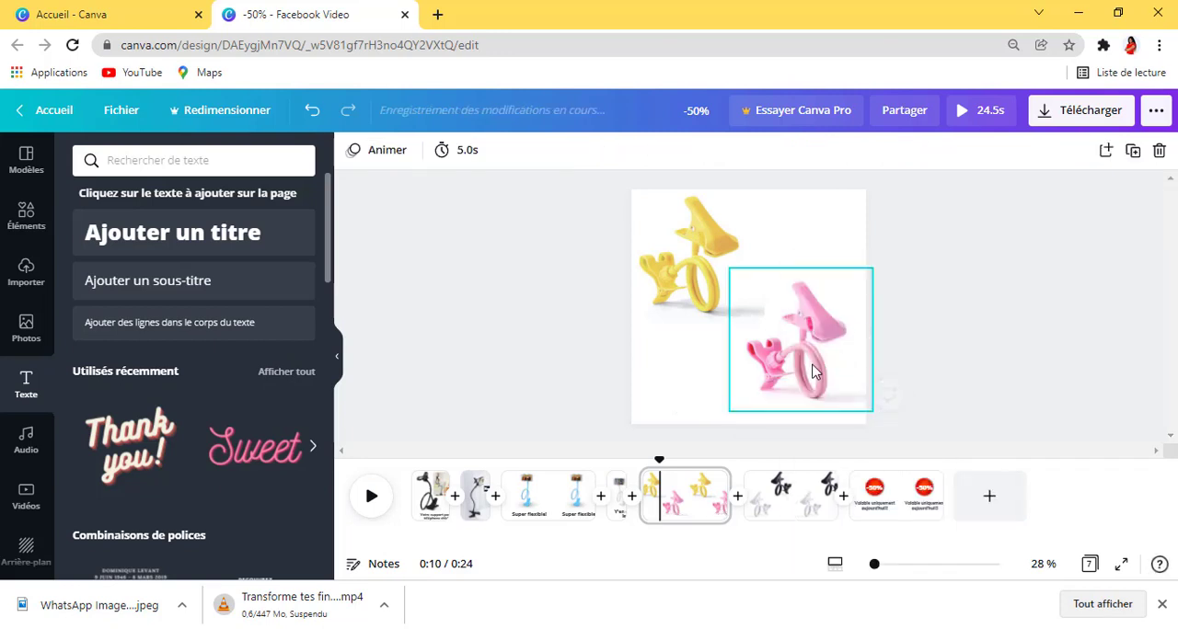
Step: Copy the "Y'en a pour tous les goûts!" caption from the fourth page onto the fifth page with the yellow and pink holders
click(618, 497)
click(783, 396)
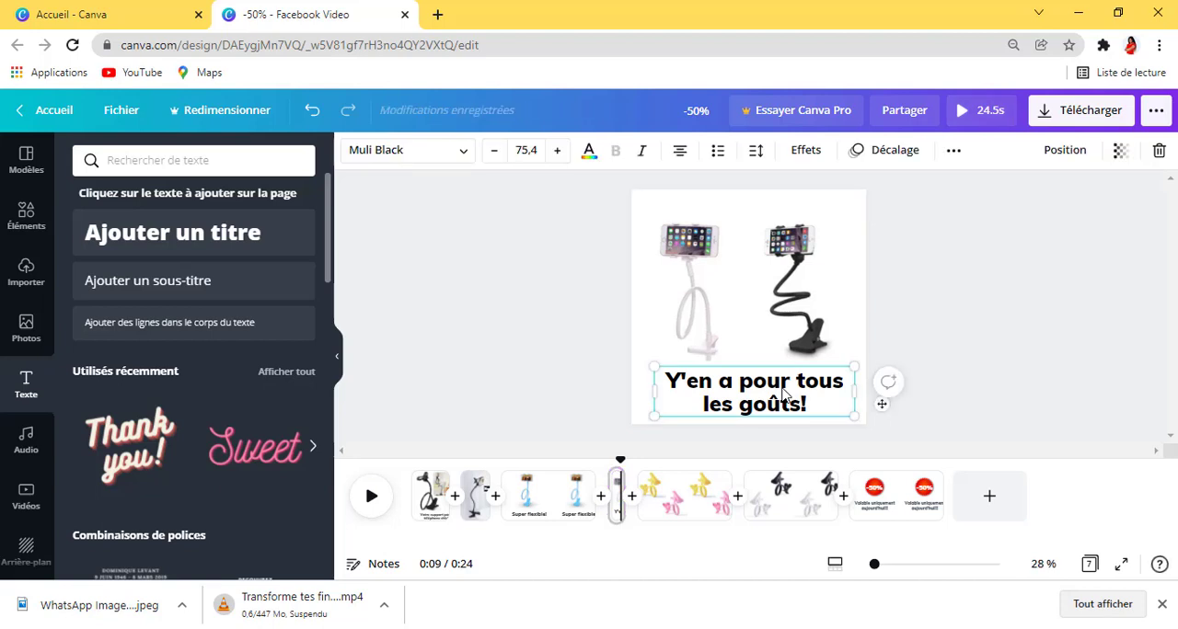
right_click(783, 396)
click(865, 275)
click(676, 501)
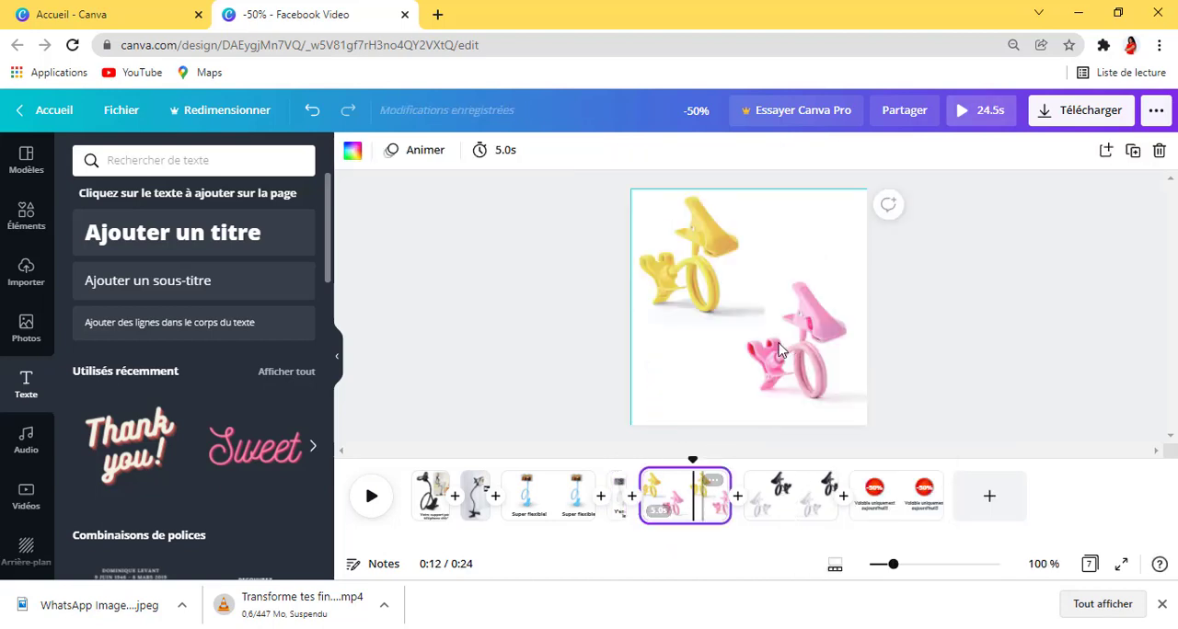
right_click(711, 373)
click(697, 355)
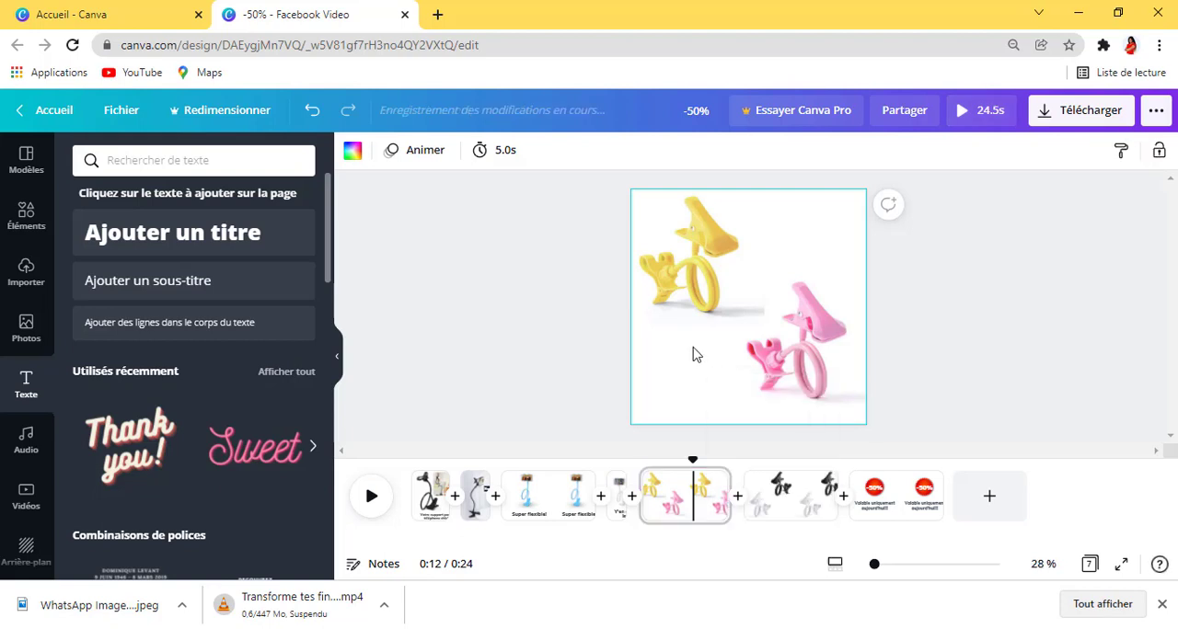
key(ctrl+v)
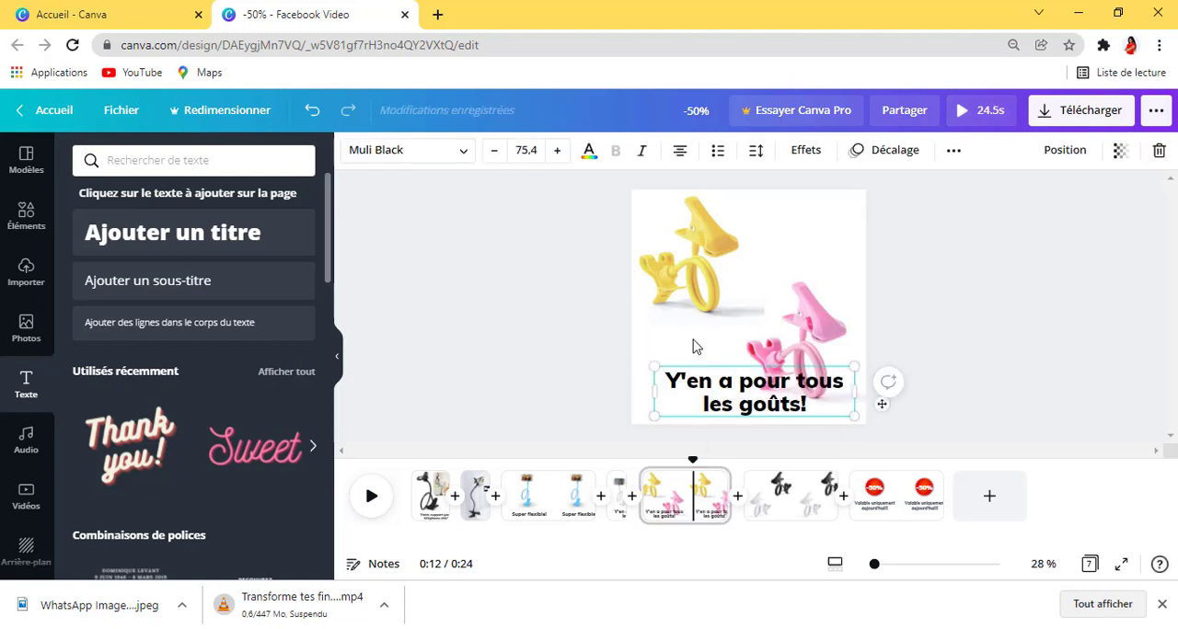
Step: Move the pink holder up and resize it to sit above the caption, and shrink the caption to font size 60,8
drag(812, 330, 831, 301)
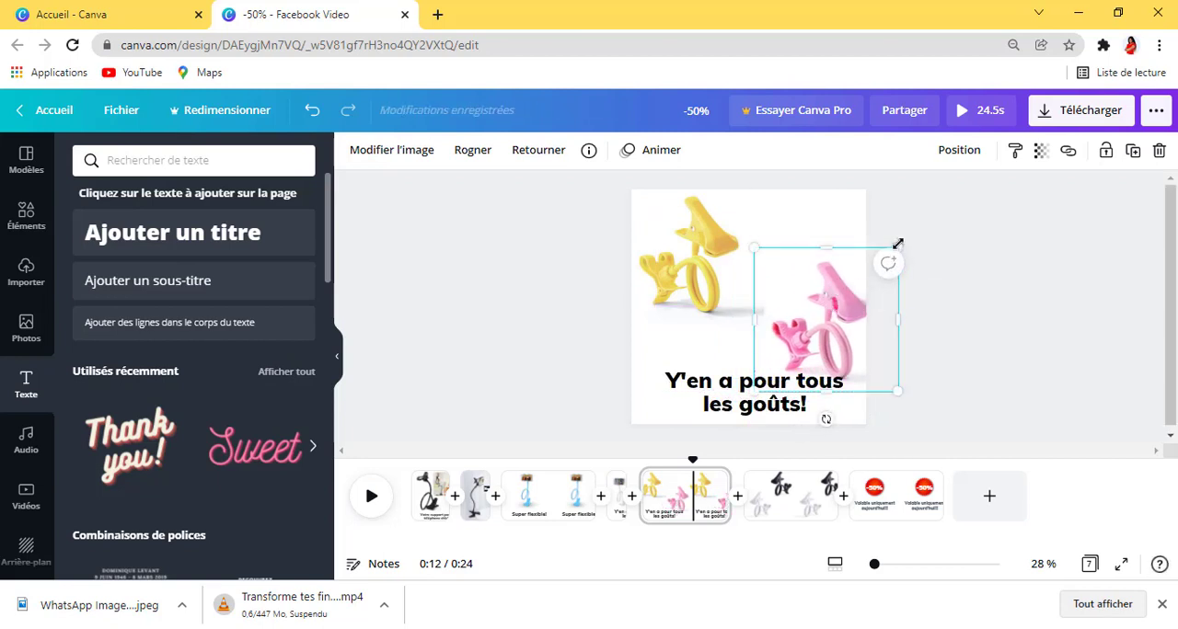
drag(896, 245, 914, 300)
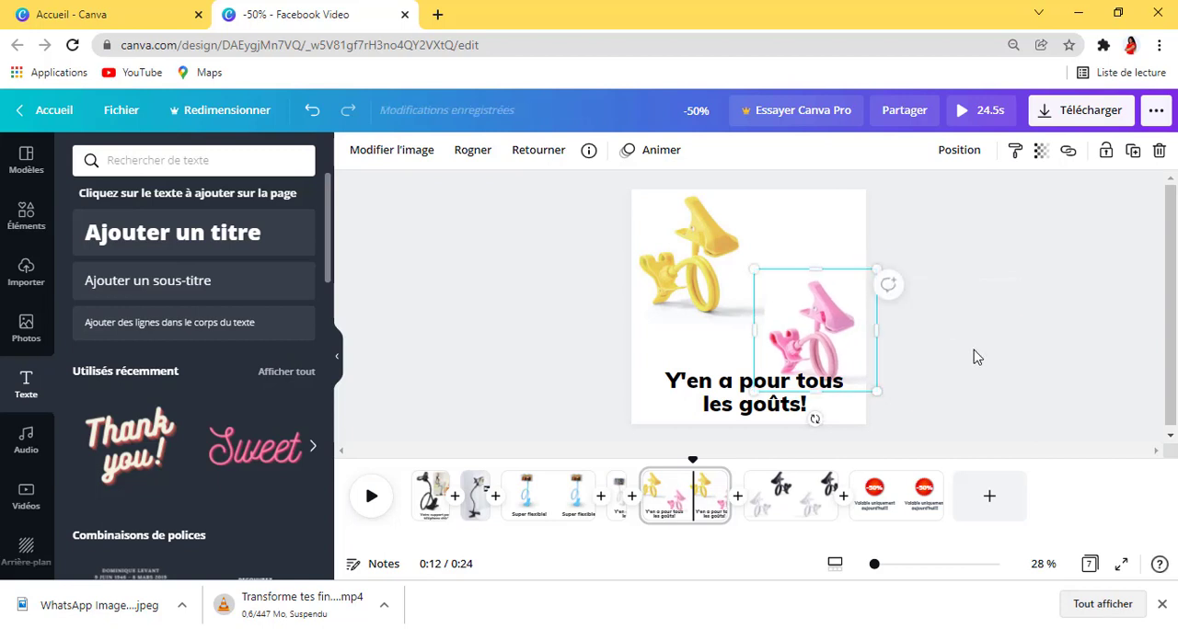
click(973, 355)
click(848, 374)
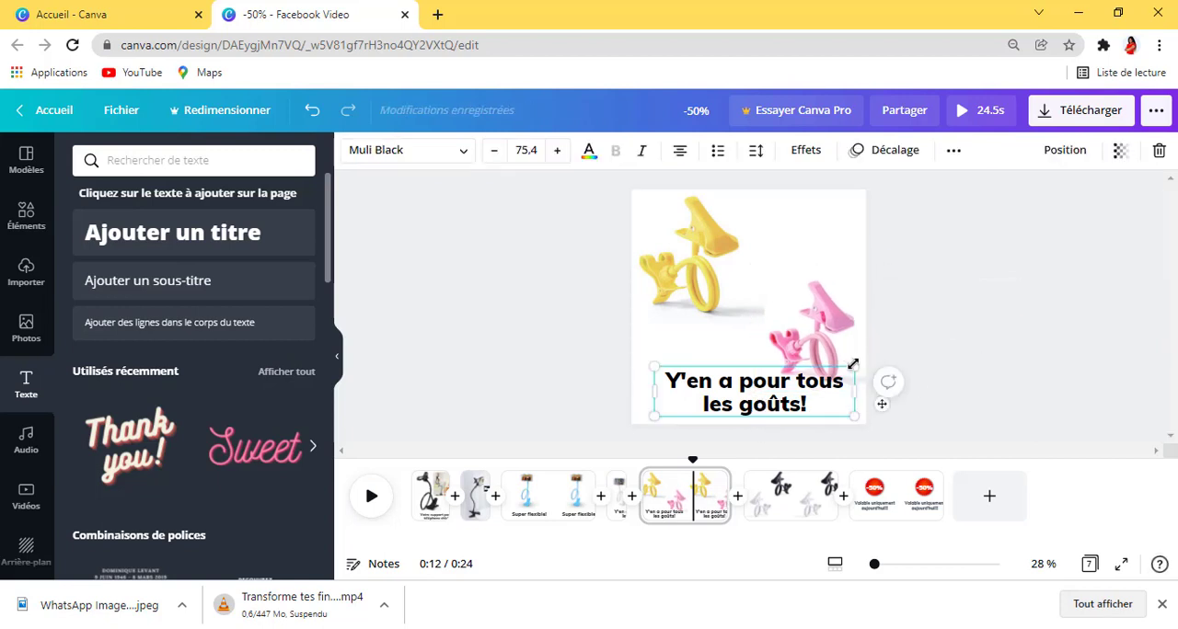
drag(854, 367, 772, 397)
click(920, 353)
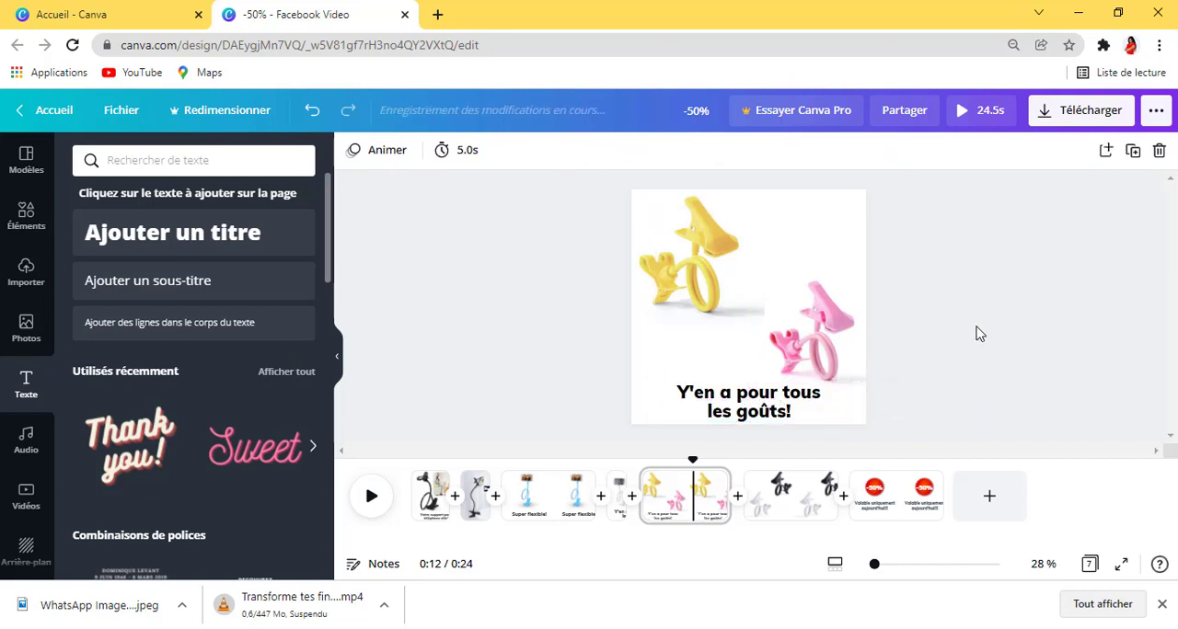
click(830, 346)
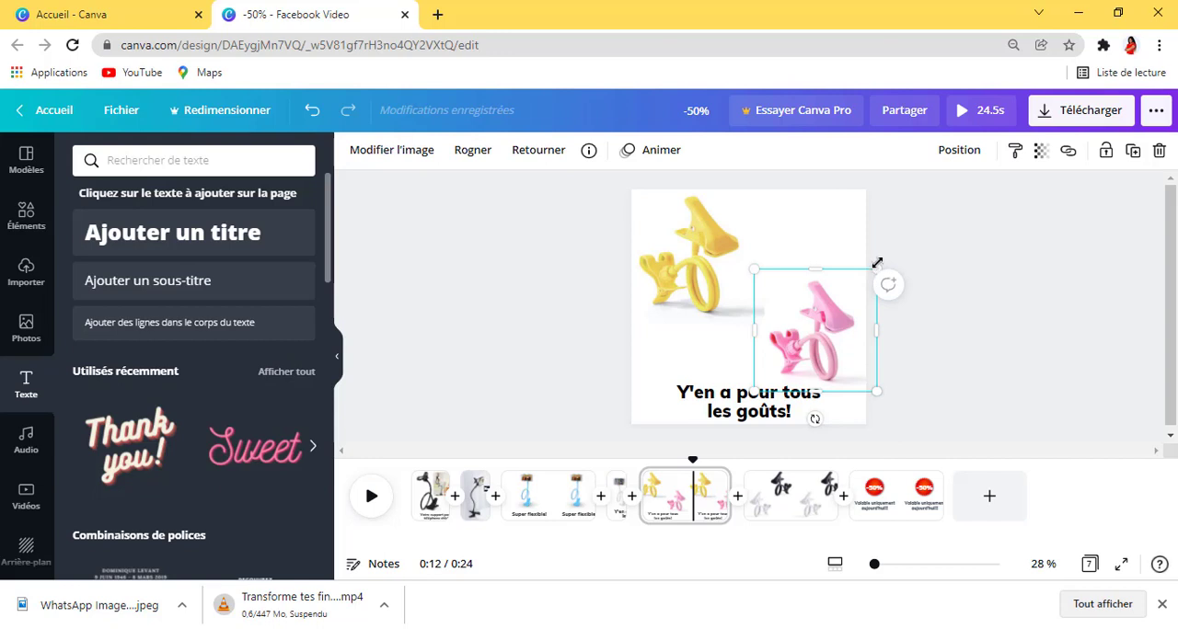
mouse_move(741, 265)
mouse_down()
mouse_move(727, 253)
mouse_move(741, 255)
mouse_up()
click(957, 278)
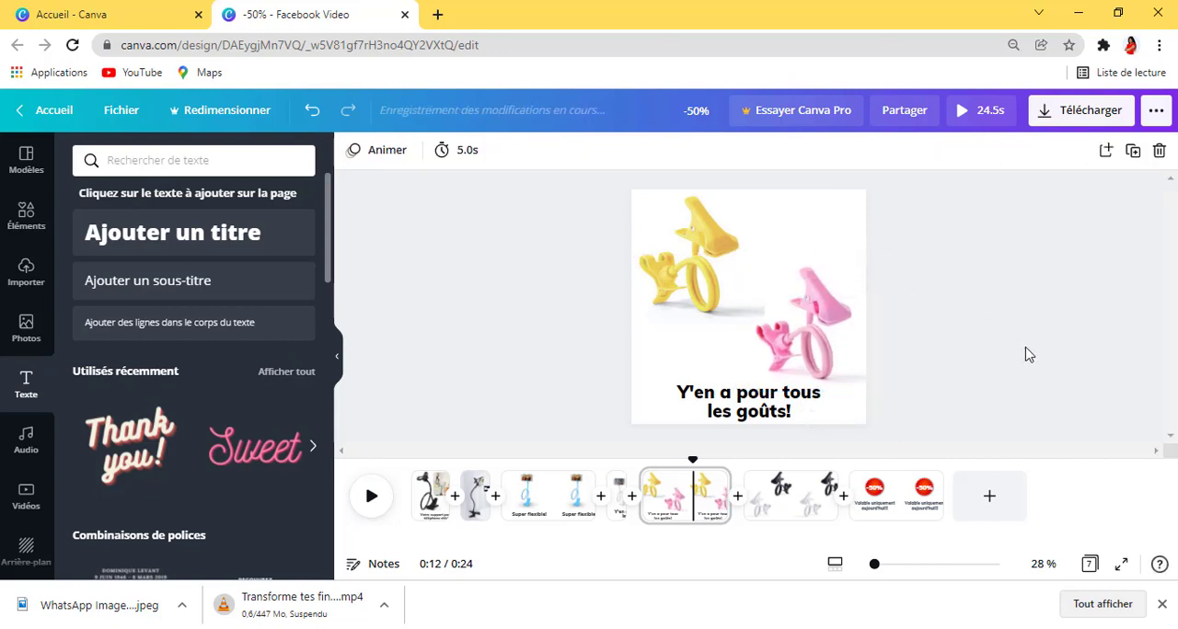
click(805, 412)
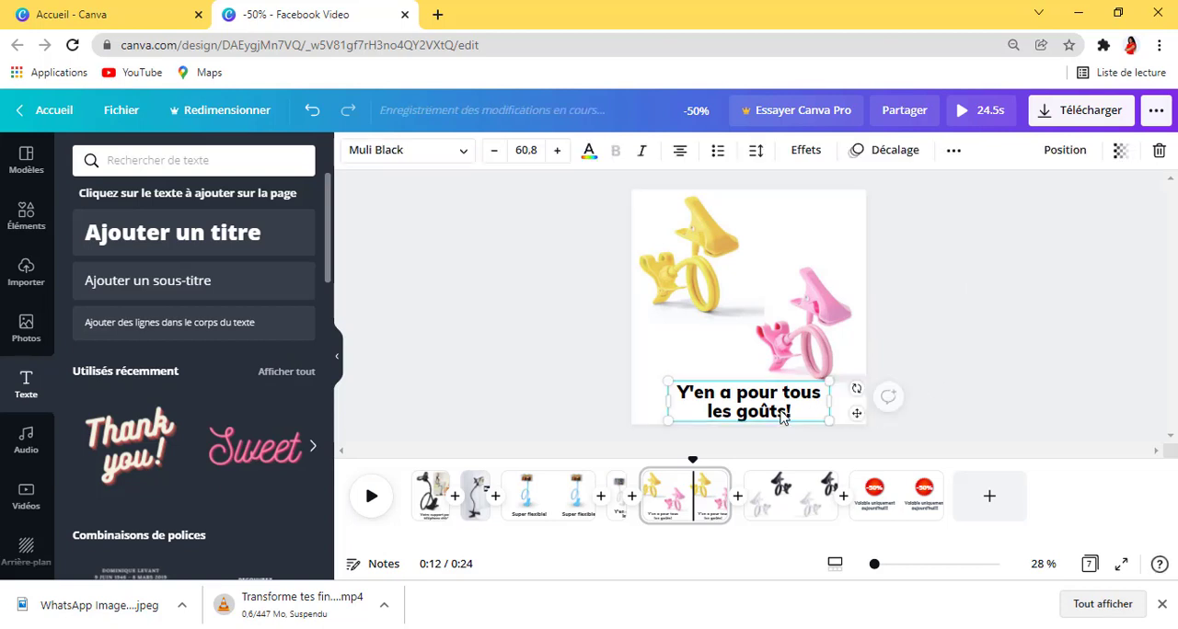
right_click(789, 408)
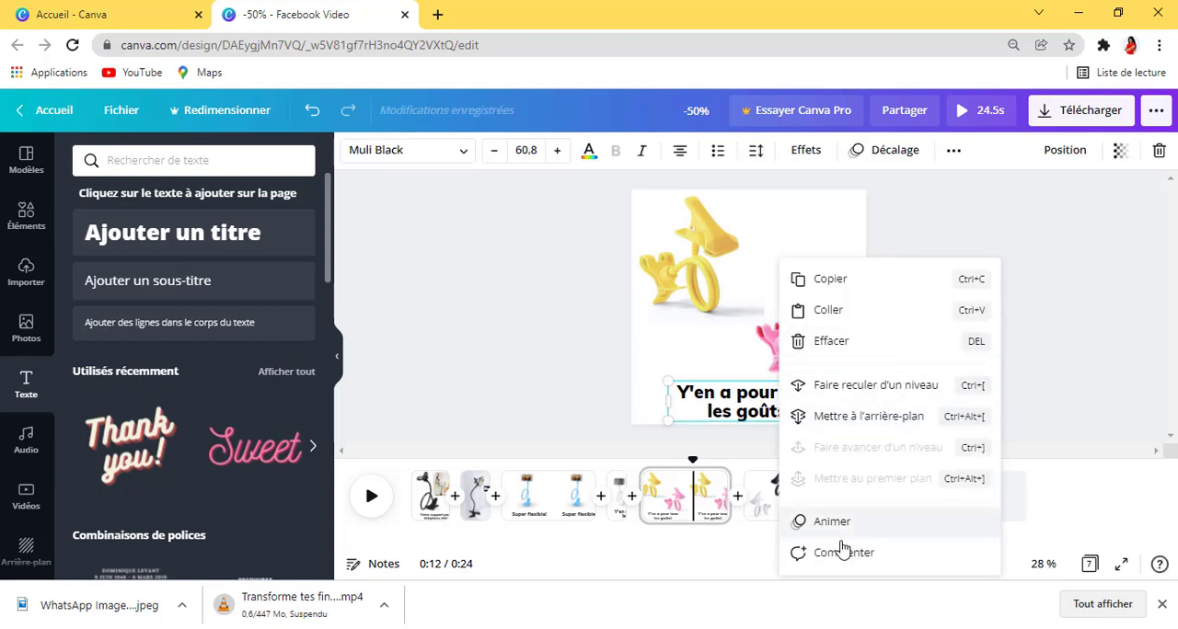
click(809, 520)
click(556, 340)
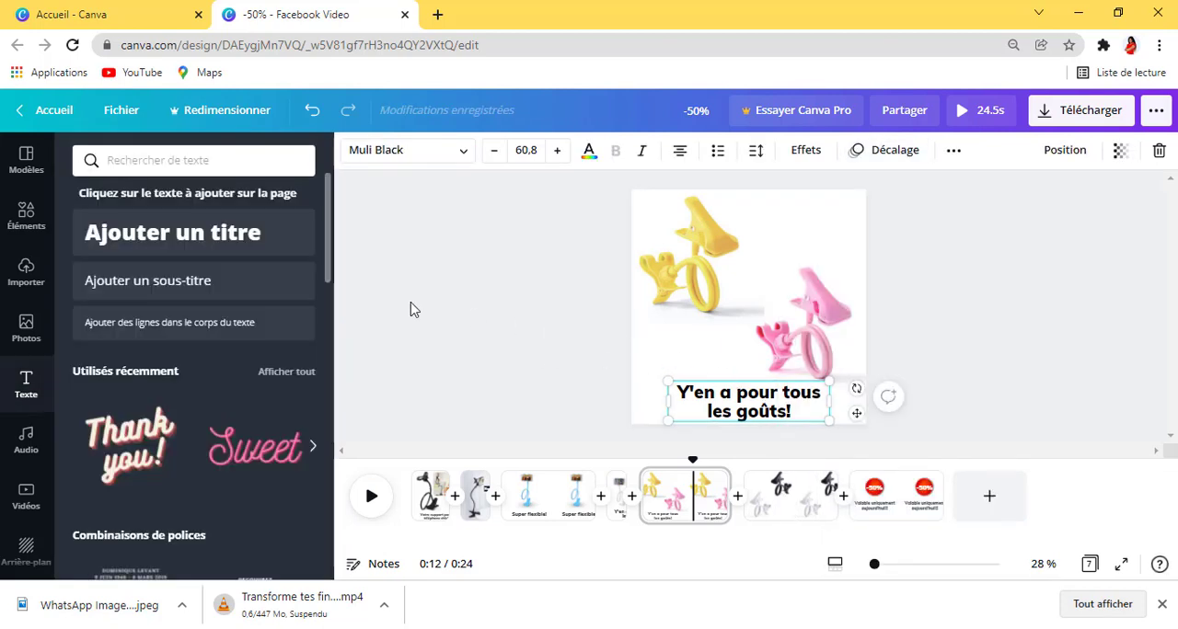
Step: Apply the Zoom photo page animation to the fifth page with the yellow and pink holders
click(517, 324)
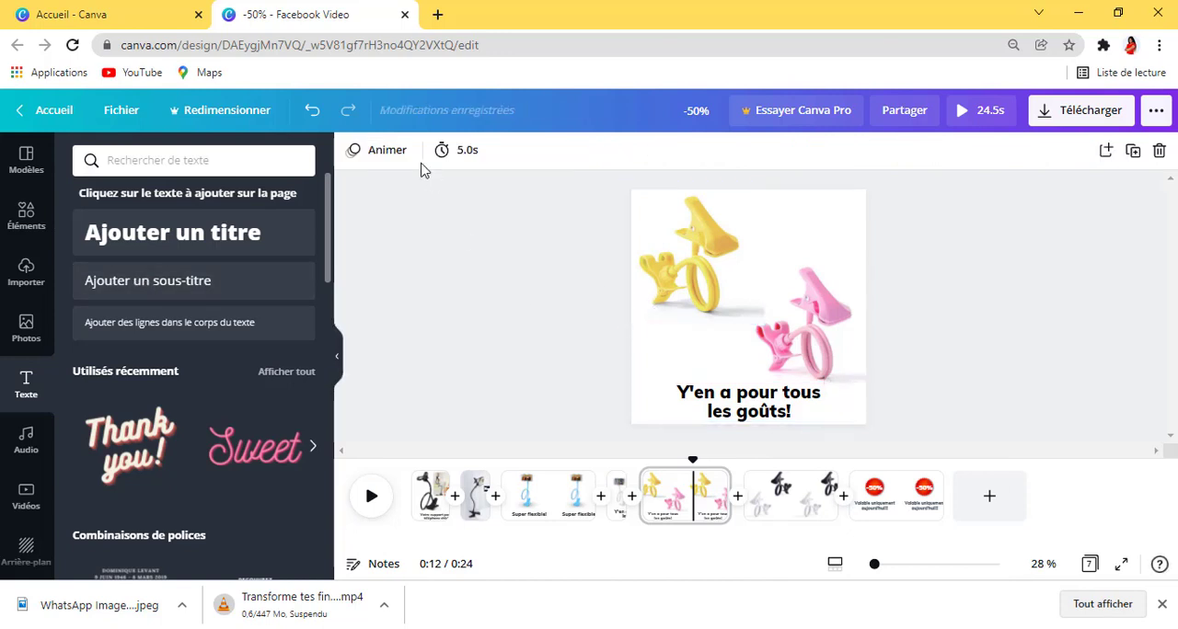
click(382, 152)
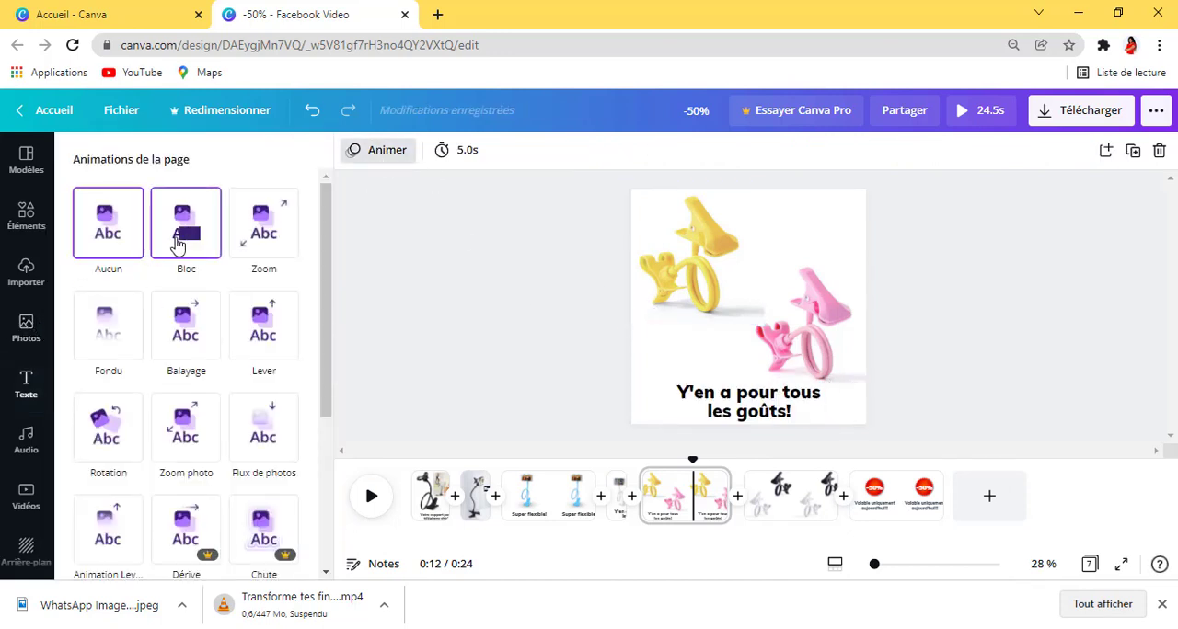
click(187, 429)
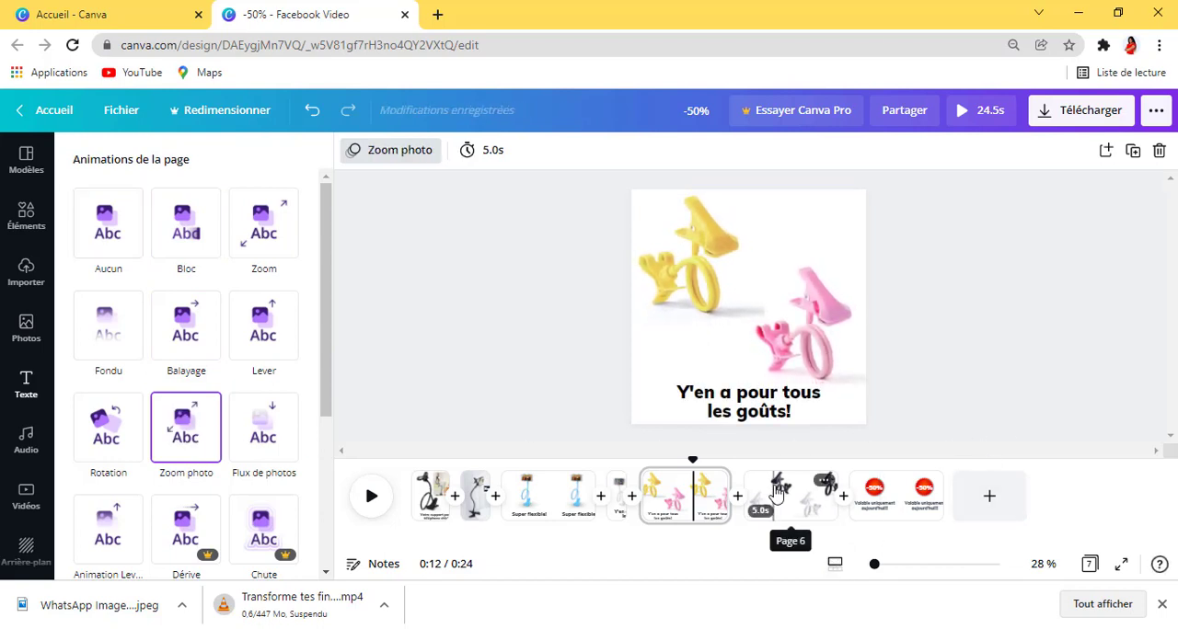
Step: Paste the "Y'en a pour tous les goûts!" caption onto the sixth page and move the white holder up above it
click(791, 498)
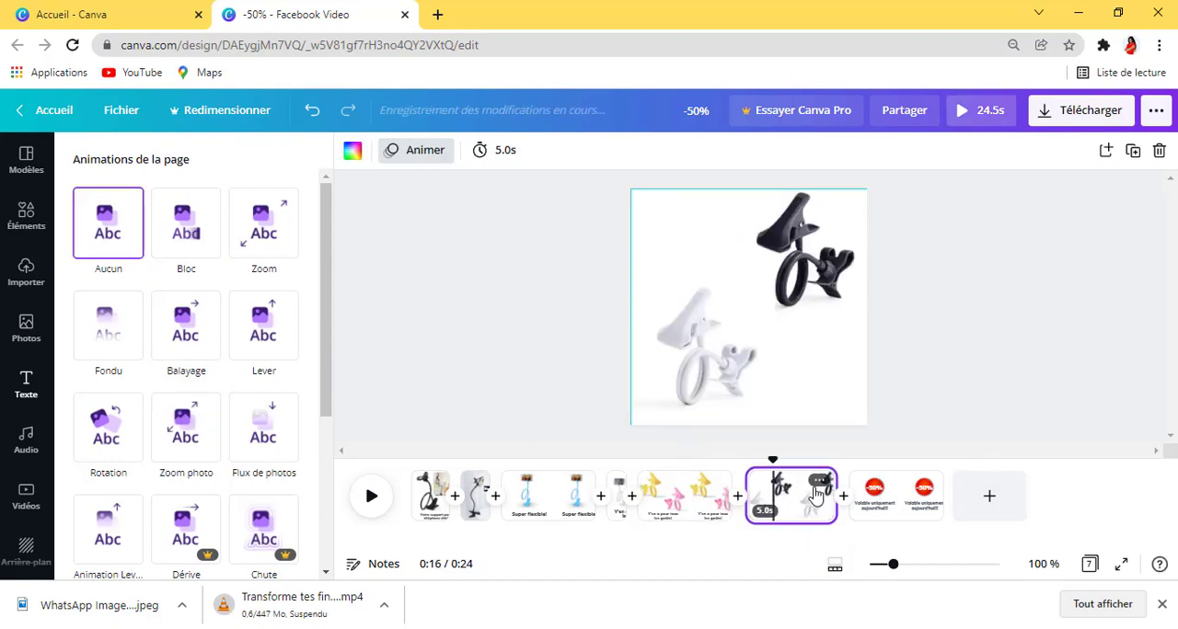
click(802, 378)
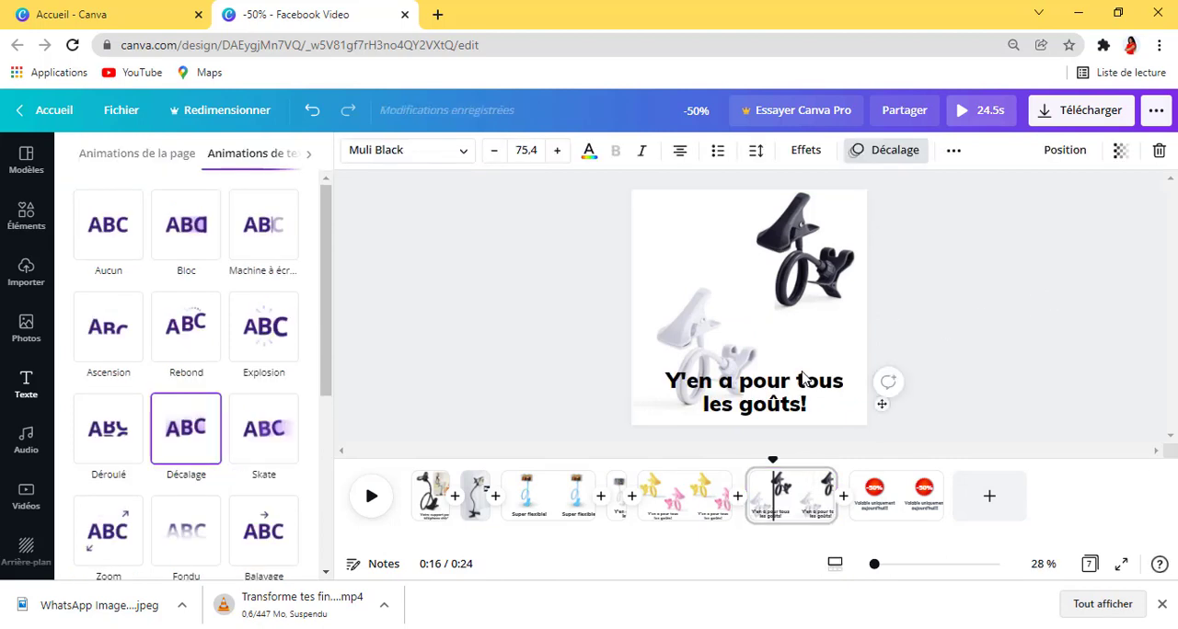
click(692, 355)
drag(692, 354, 681, 305)
click(1013, 368)
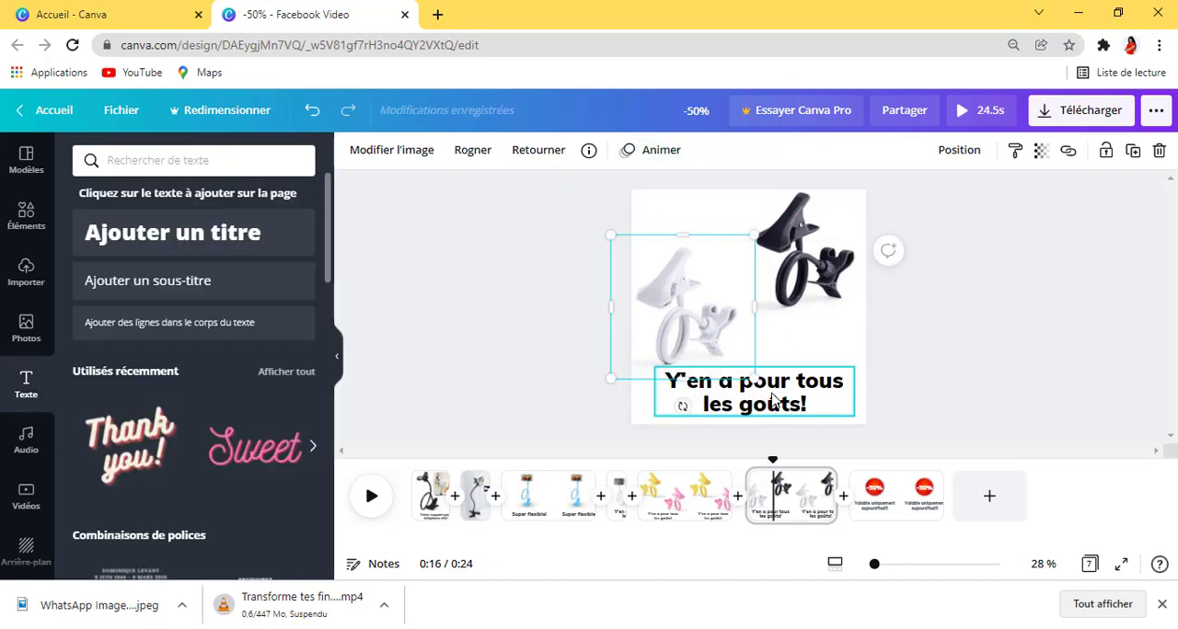
click(277, 374)
click(543, 251)
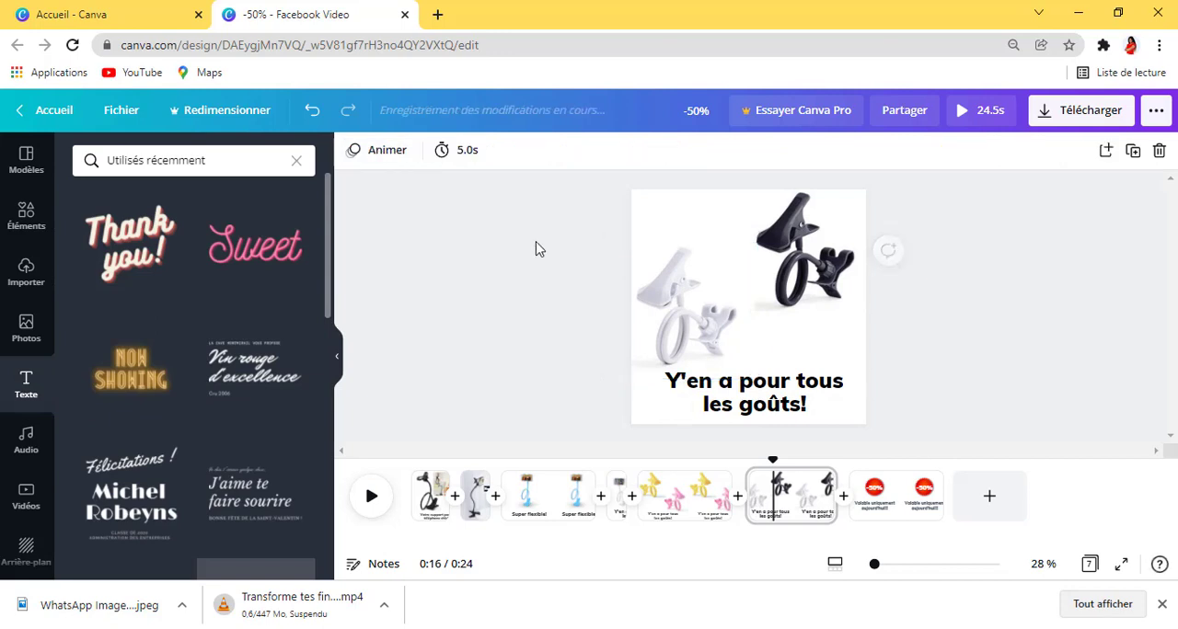
Step: Apply the Rotation page animation to the sixth page and shorten the page's duration
click(401, 157)
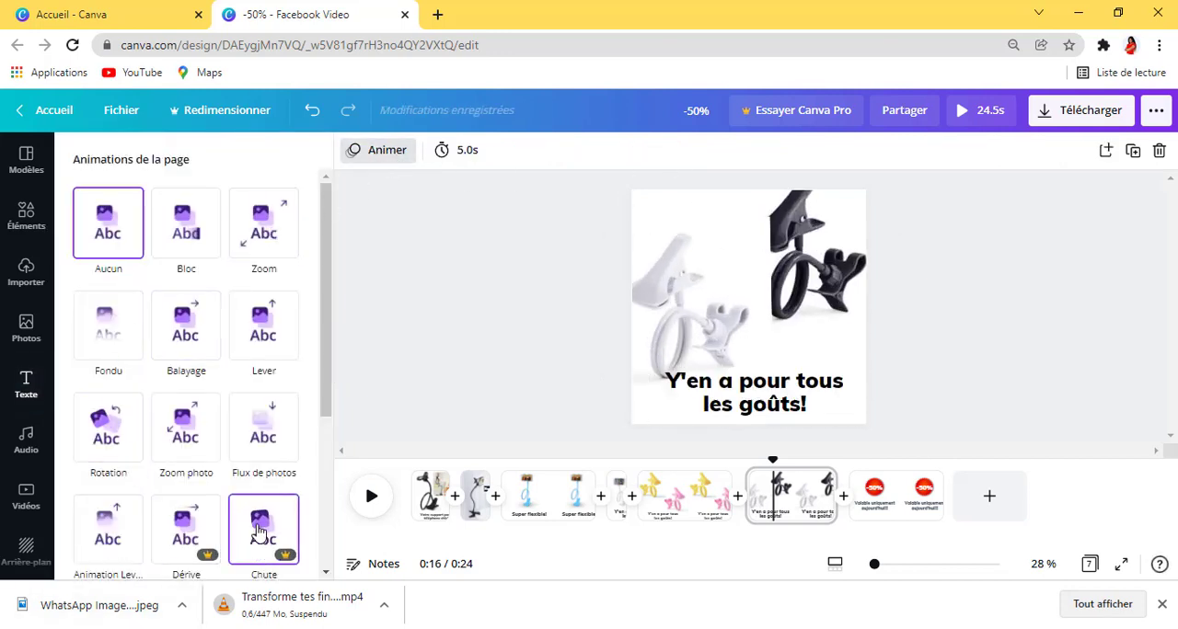
click(108, 440)
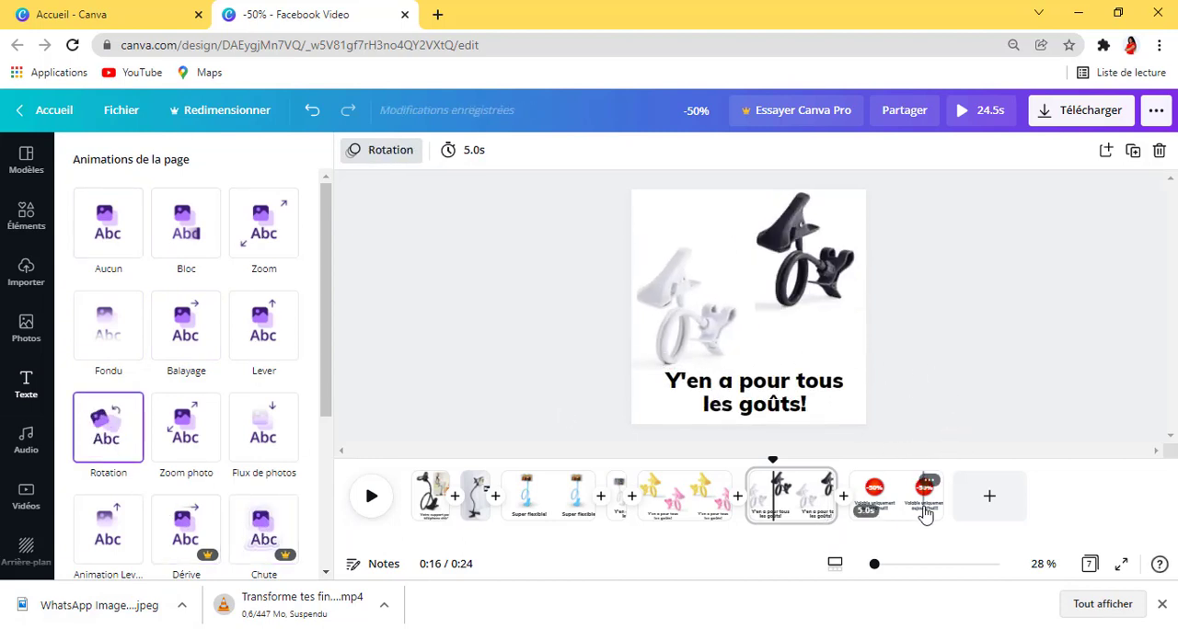
click(474, 162)
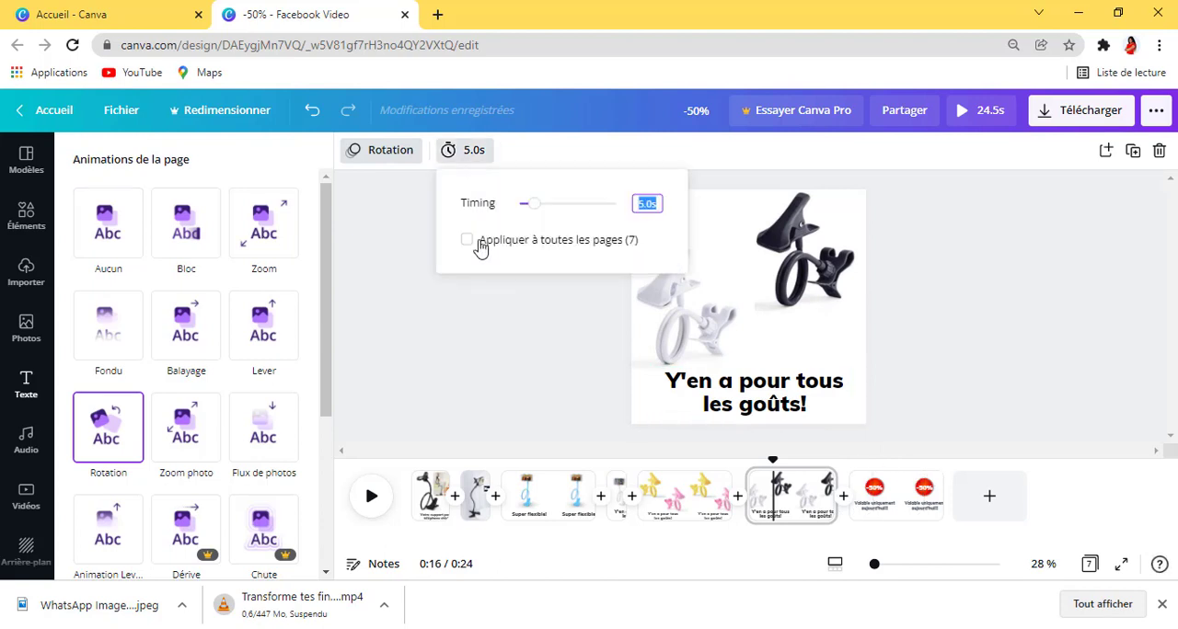
drag(534, 212, 523, 212)
Step: Set the closing -50% page's duration to 2.5 s and preview the whole video
click(851, 497)
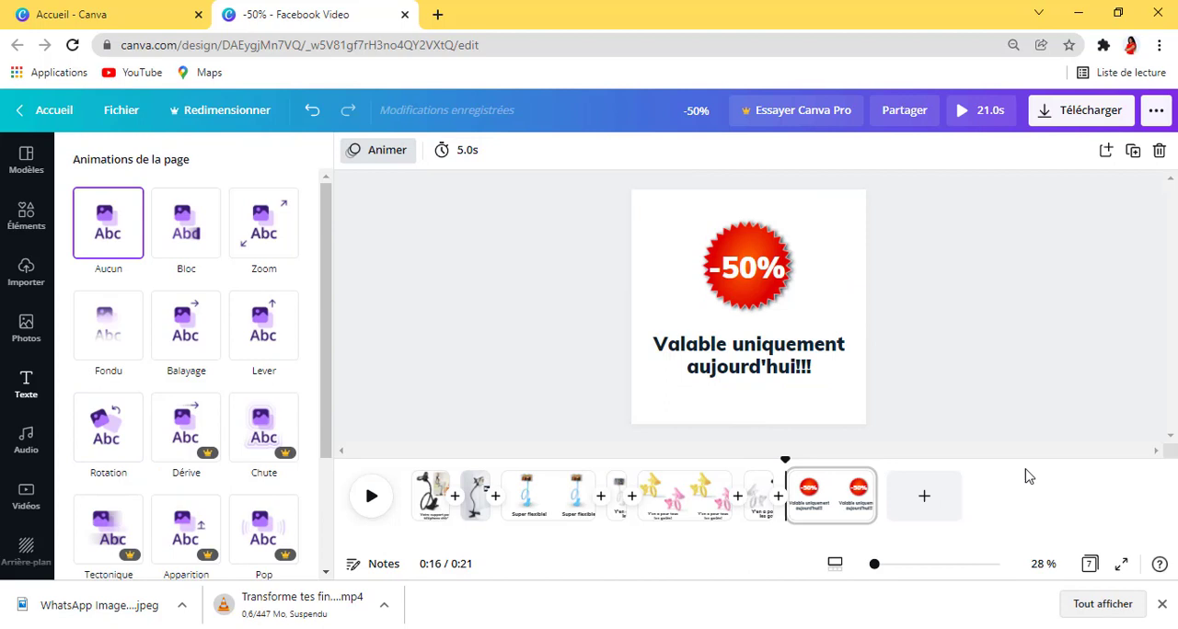
click(848, 507)
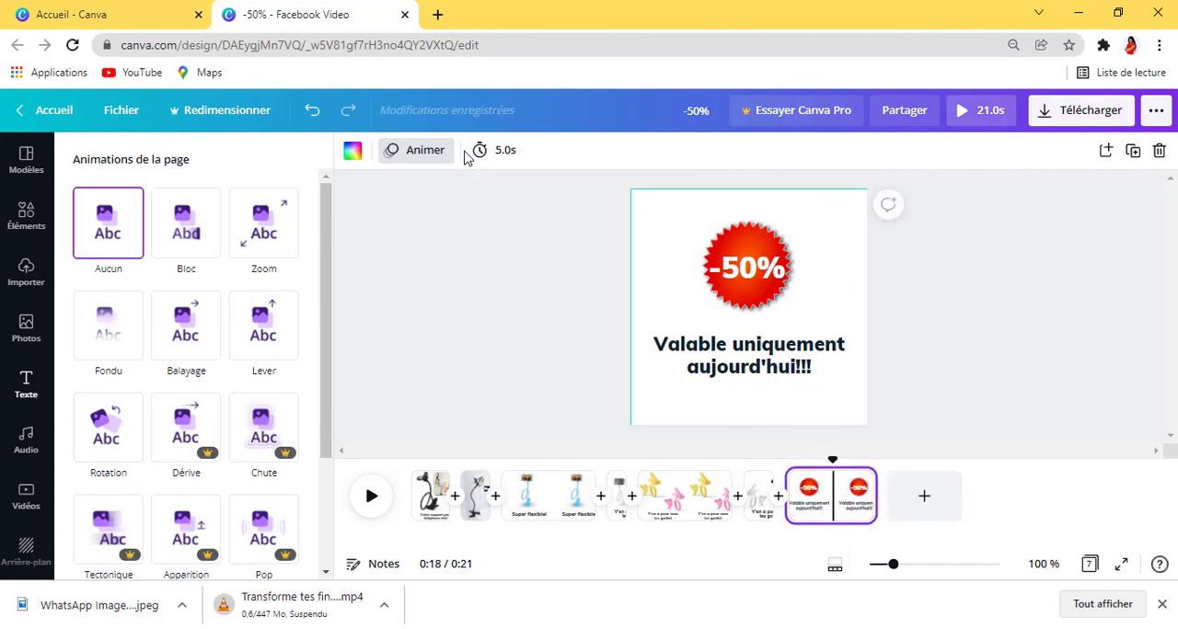
click(480, 150)
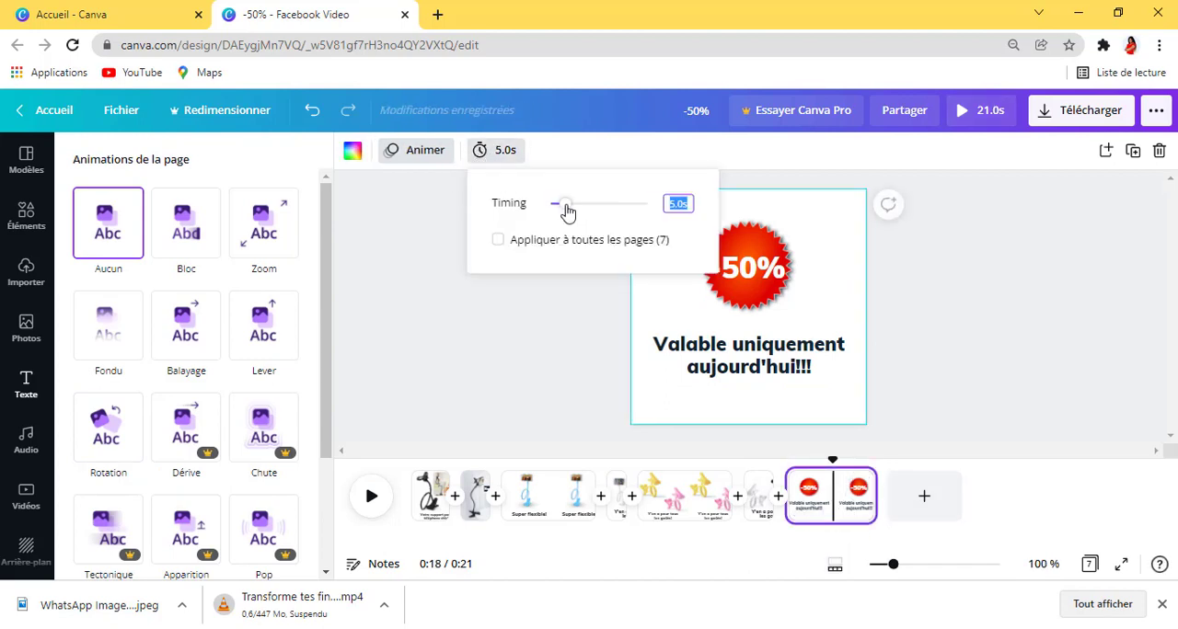
drag(567, 211, 559, 209)
click(1057, 286)
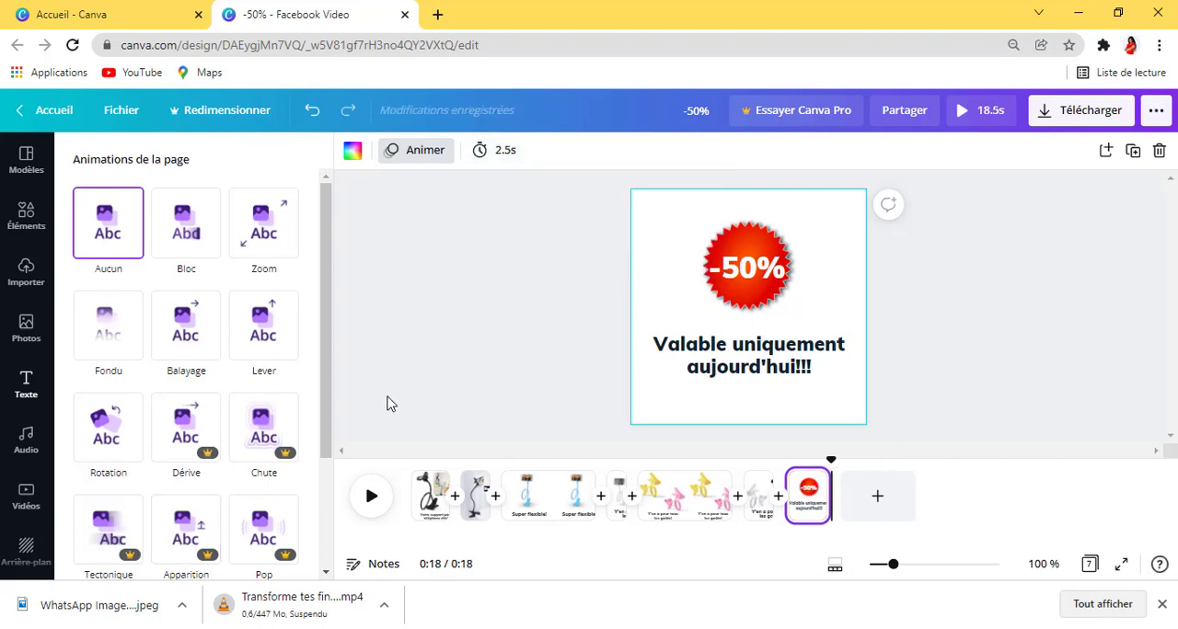
click(966, 112)
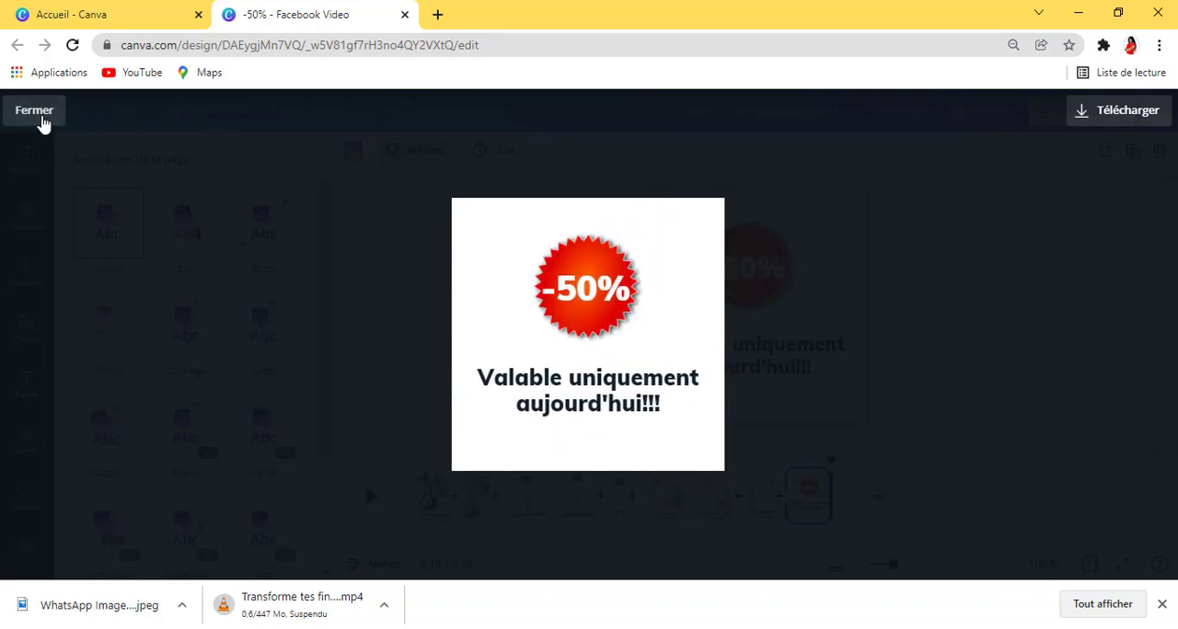
click(39, 117)
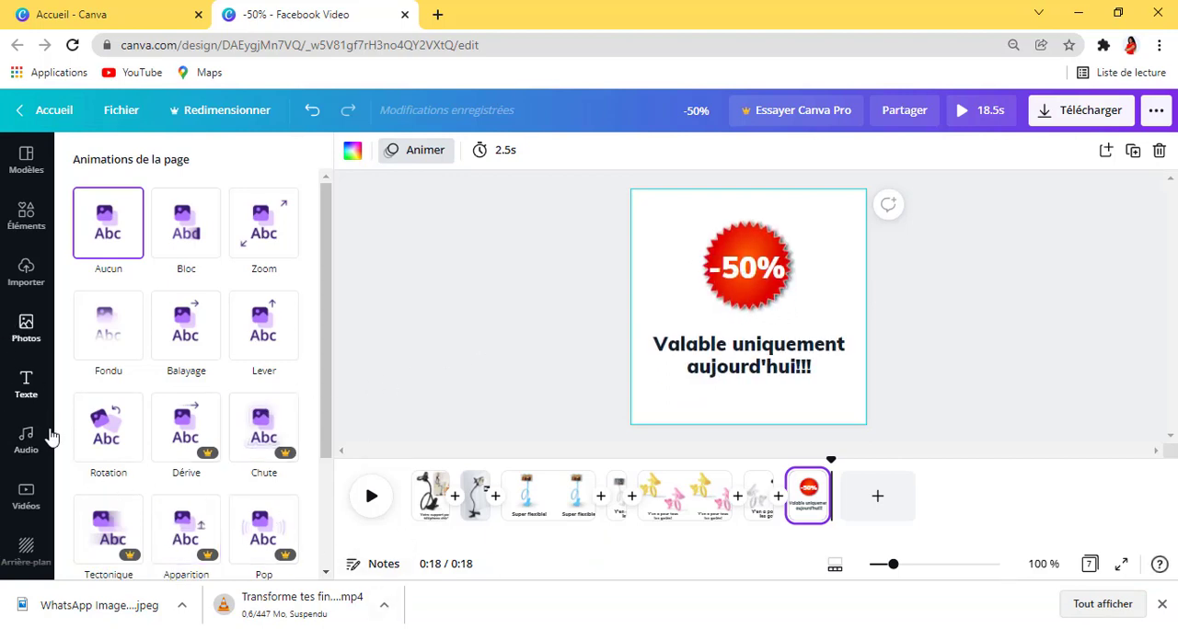
Step: Browse the audio library's categories down to the Ambiance tracks
click(26, 442)
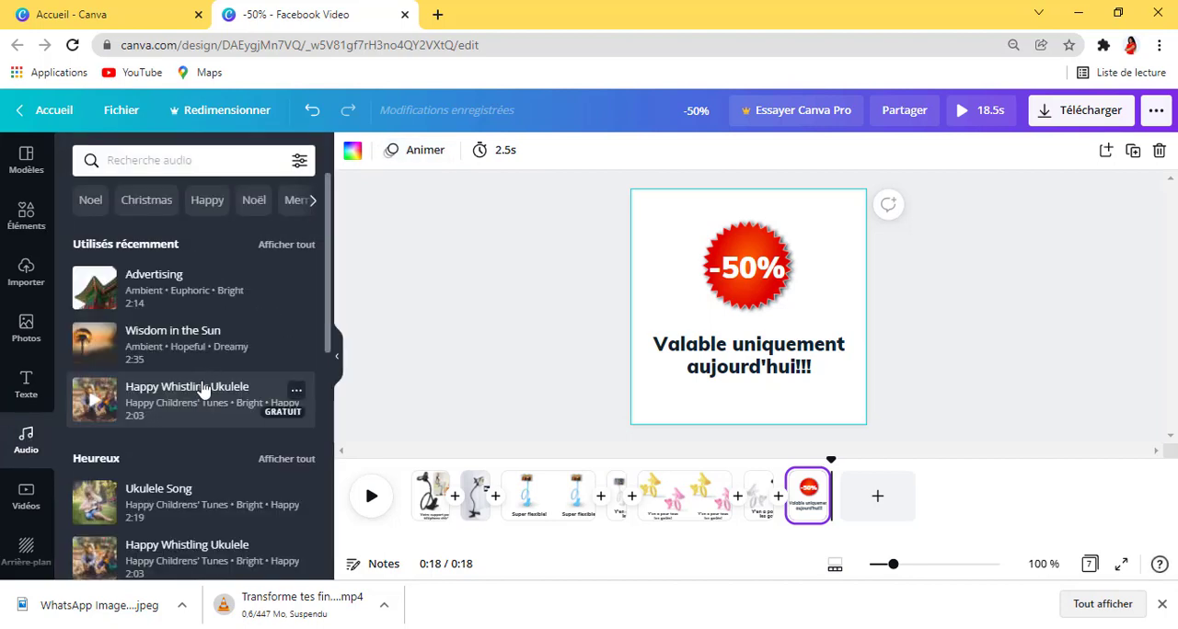
scroll(211, 392, down, 1)
scroll(215, 395, down, 3)
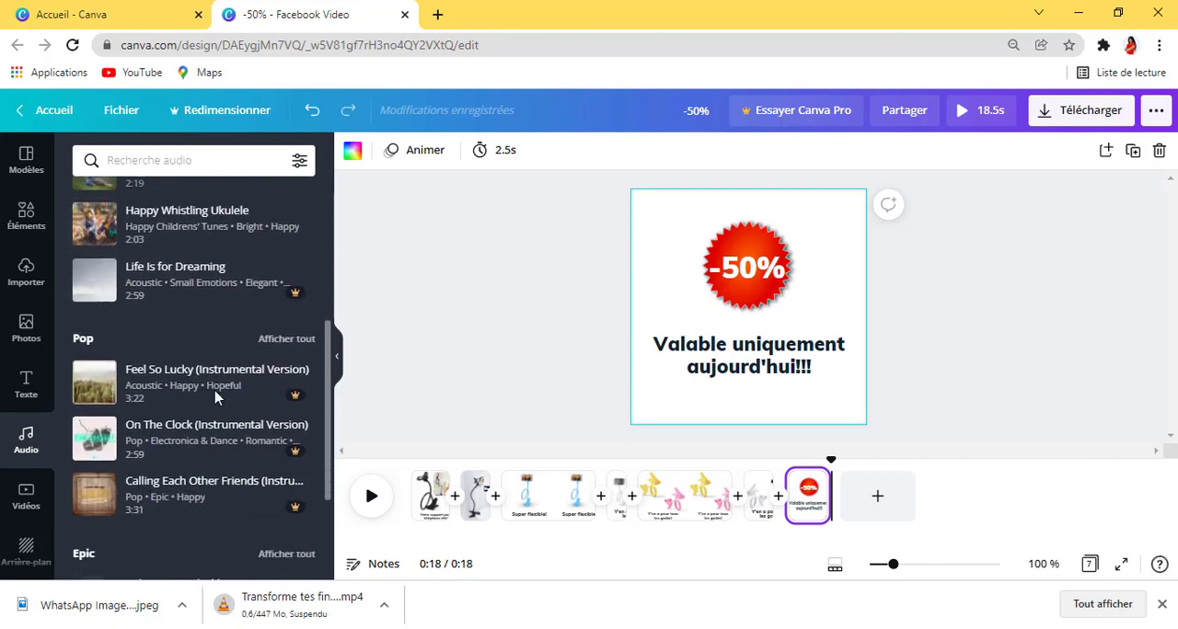
scroll(215, 396, down, 2)
scroll(216, 398, down, 5)
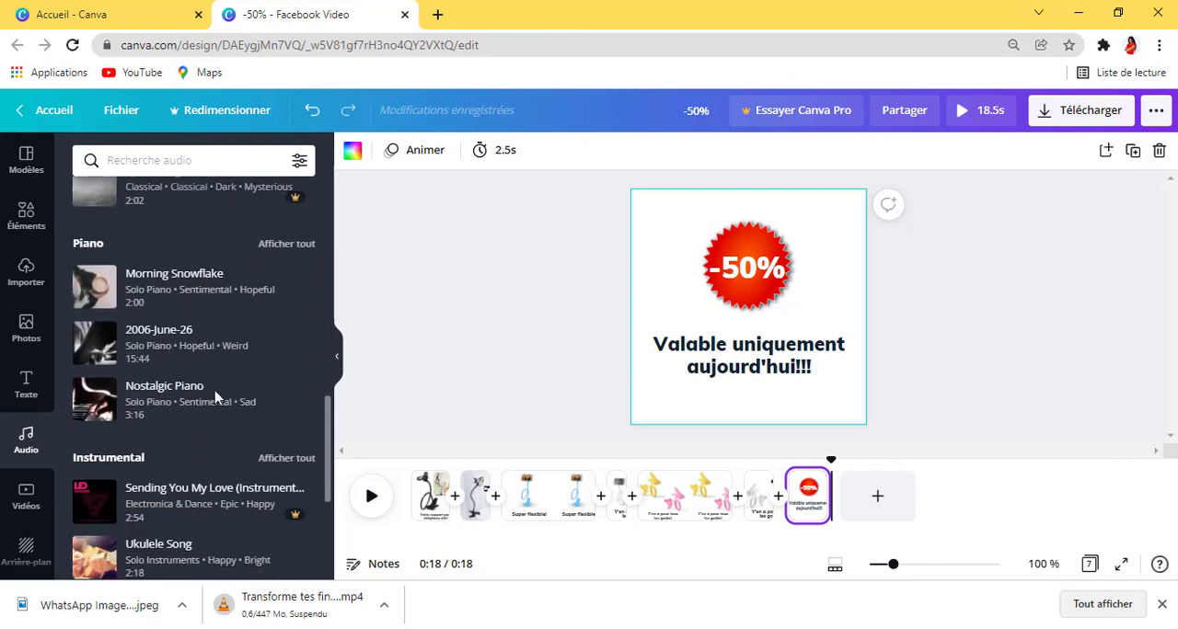
scroll(219, 397, up, 1)
scroll(219, 397, down, 1)
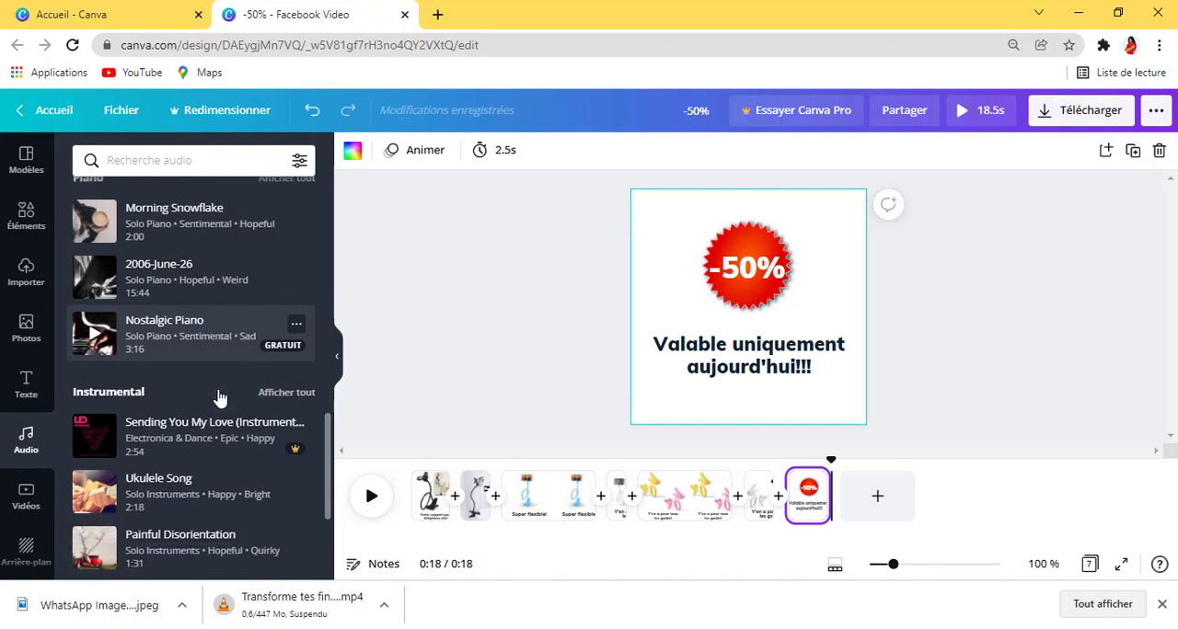
scroll(219, 397, down, 4)
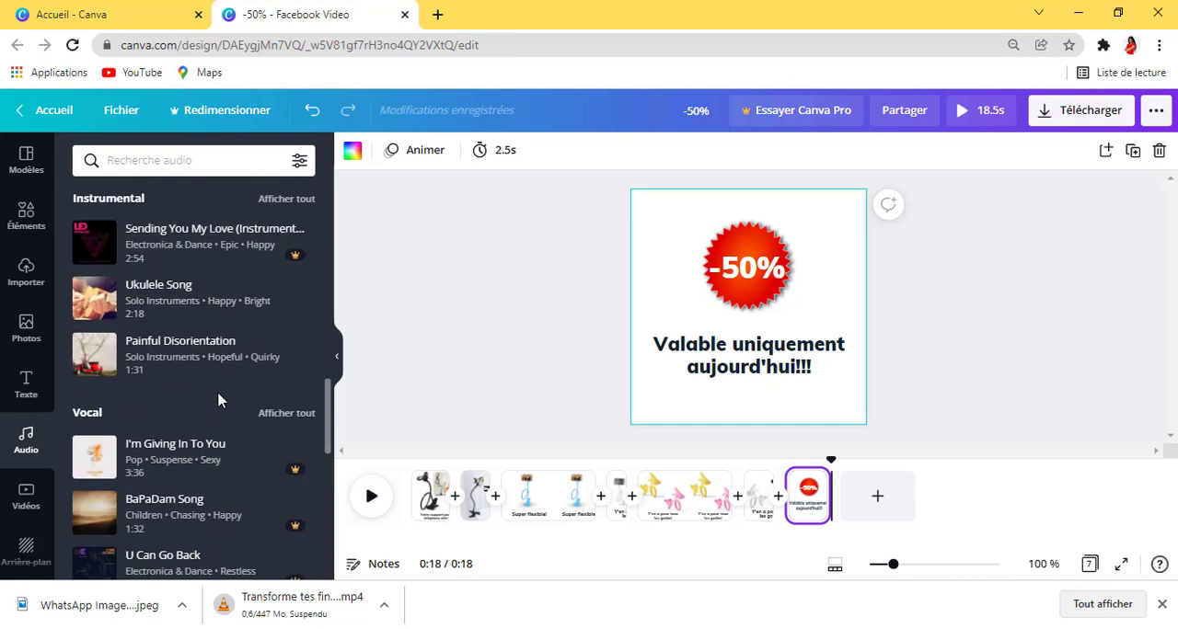
scroll(219, 400, down, 2)
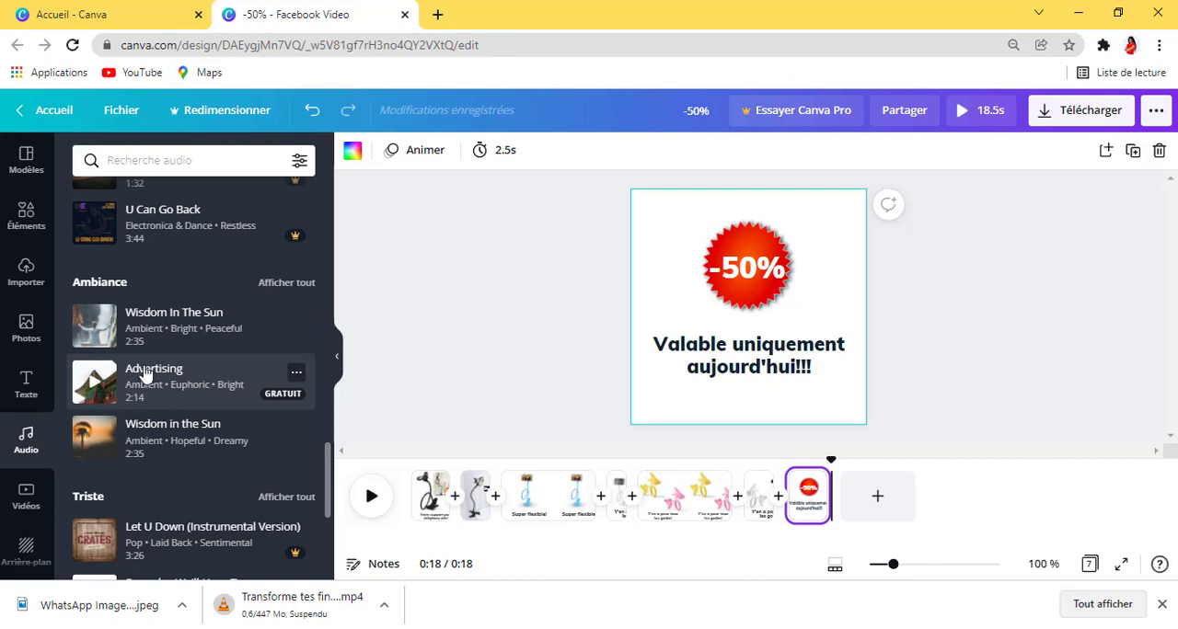
Step: Try to add the Advertising track to the timeline and extend its clip
drag(145, 372, 484, 525)
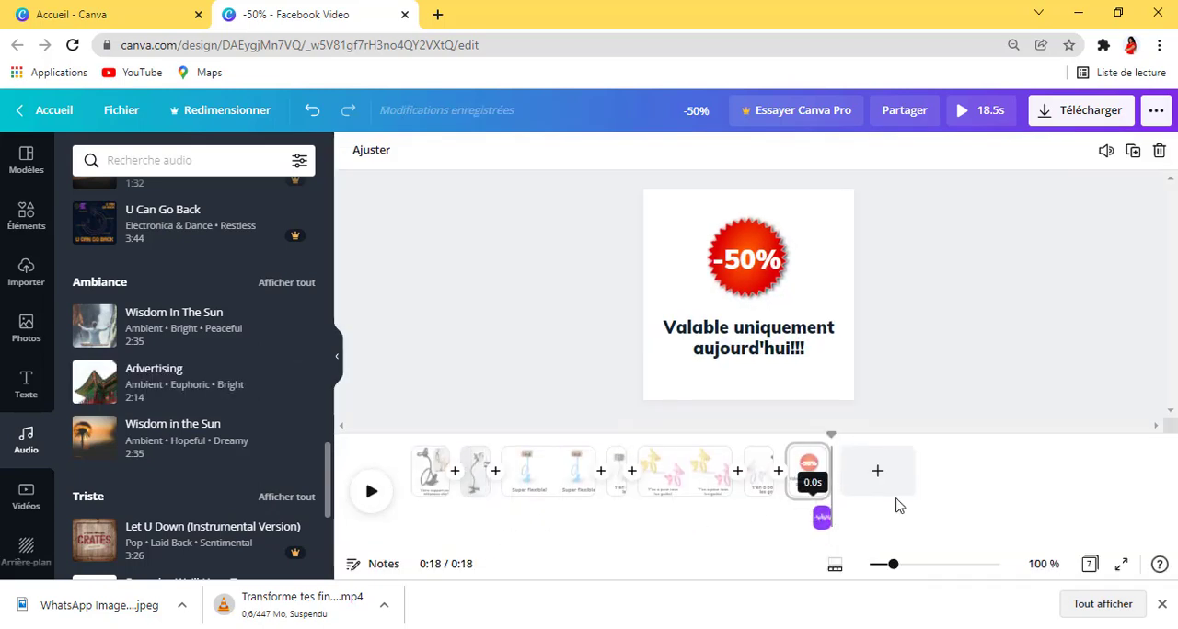
drag(751, 534, 873, 524)
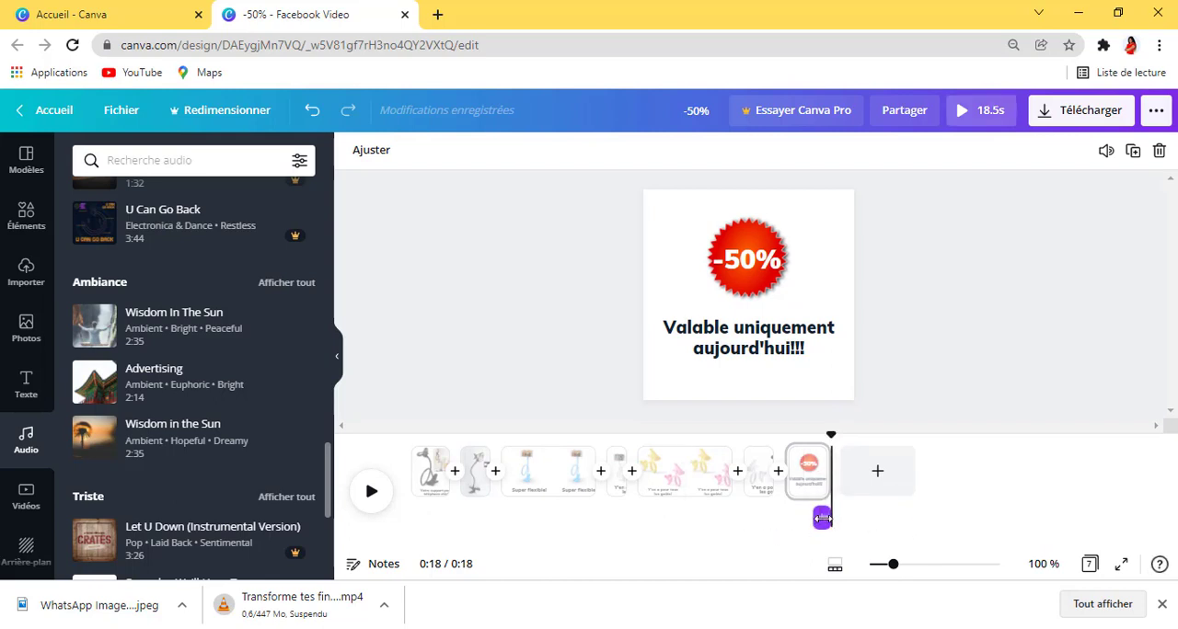
mouse_move(866, 628)
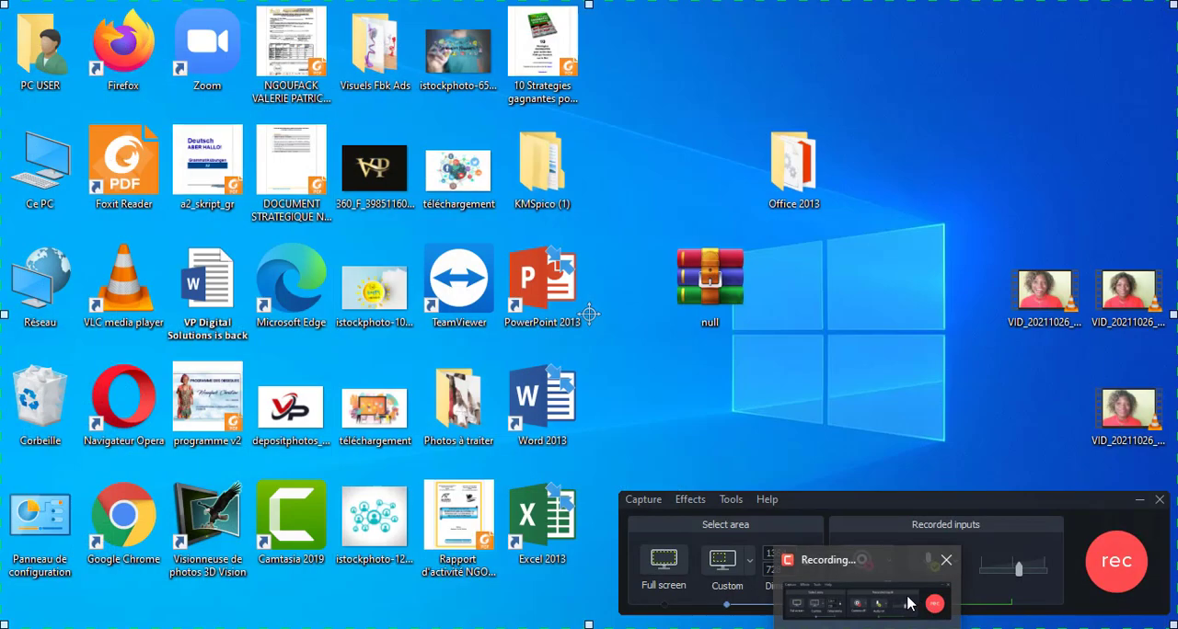
click(907, 604)
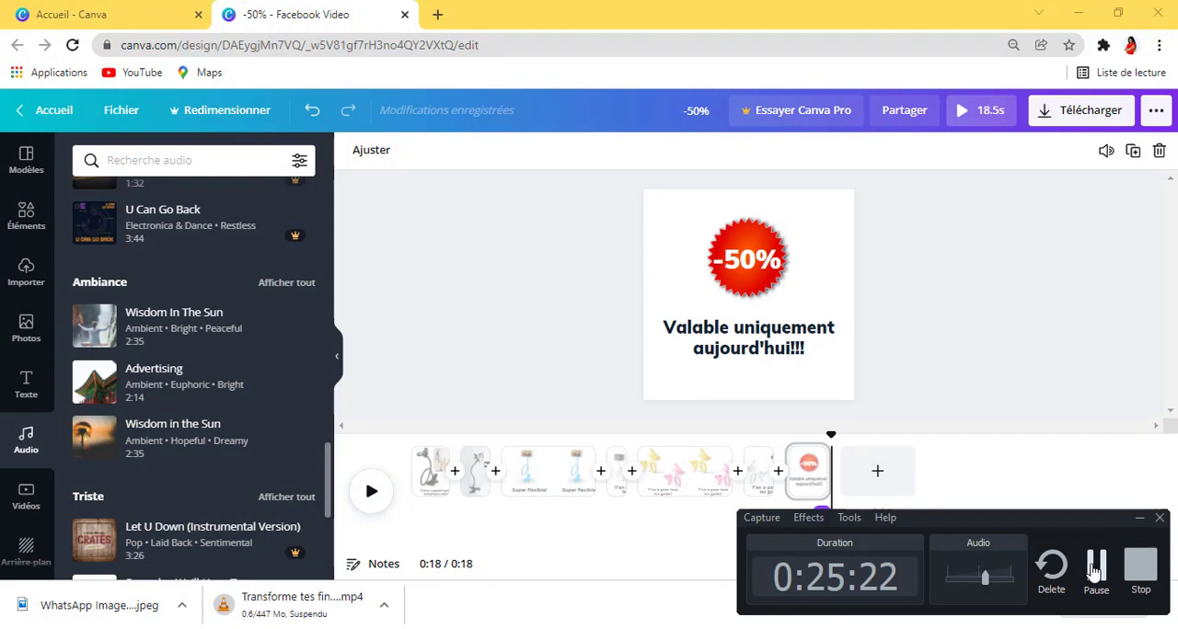
click(1095, 570)
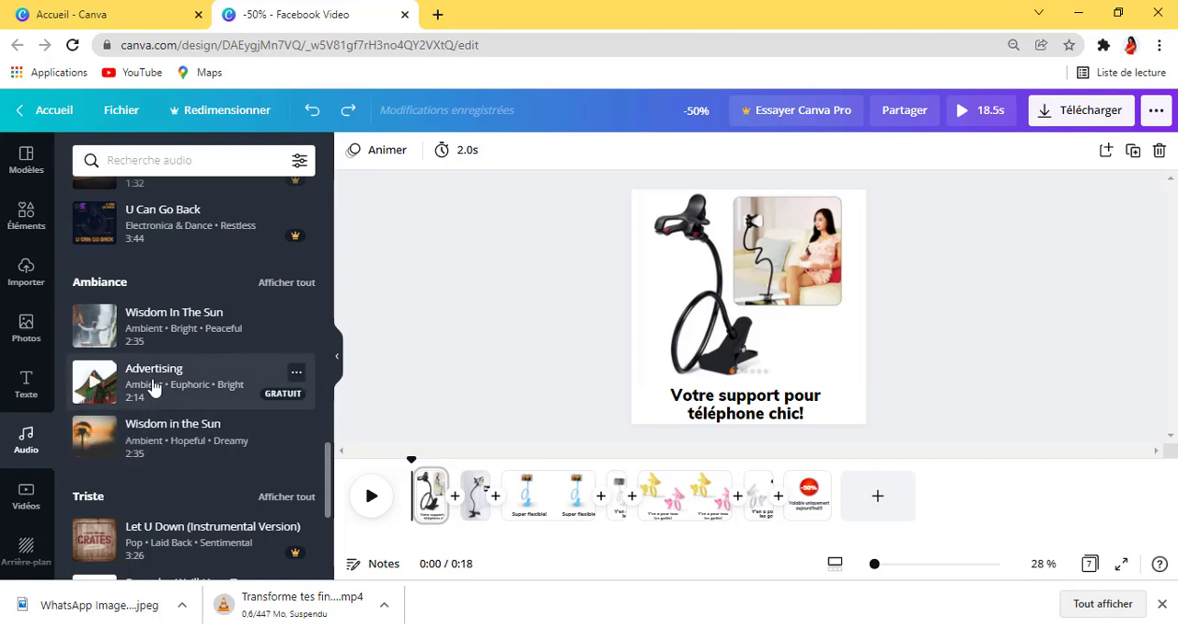
Step: Listen to the free Advertising track, add it from the start of the video and play back the result
click(96, 387)
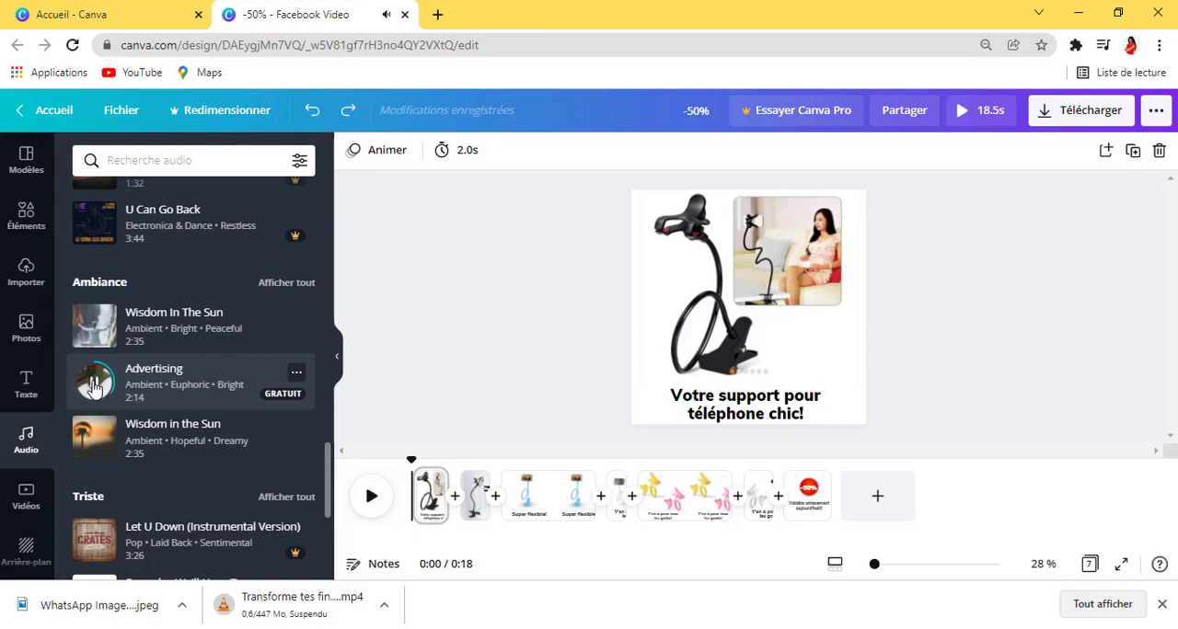
click(95, 386)
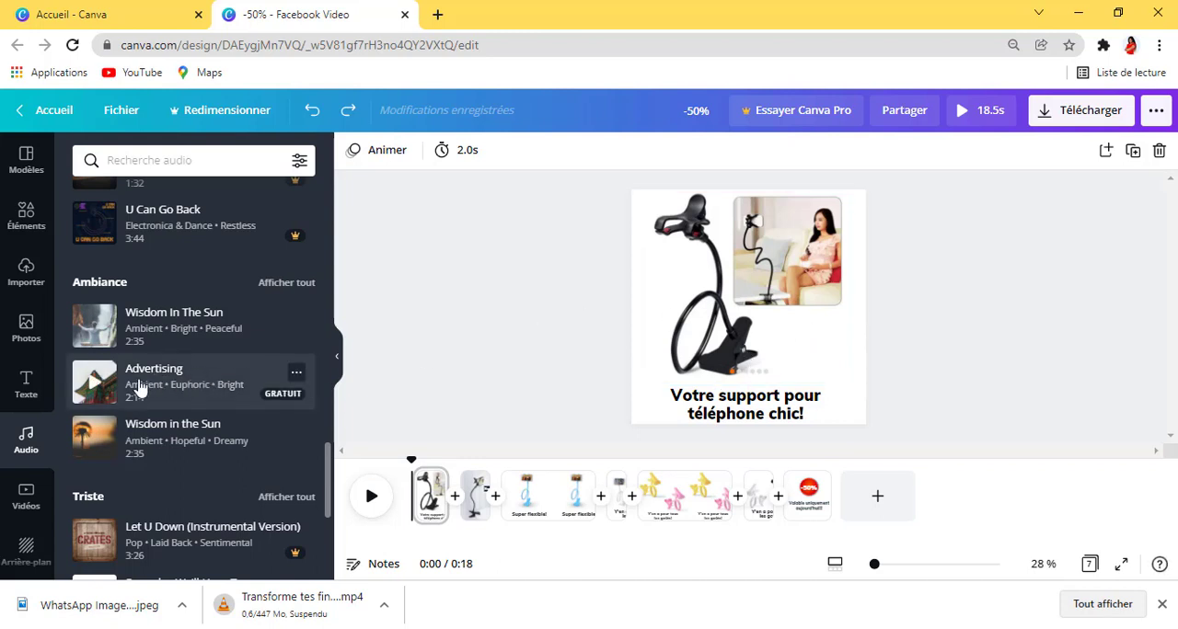
drag(138, 389, 443, 546)
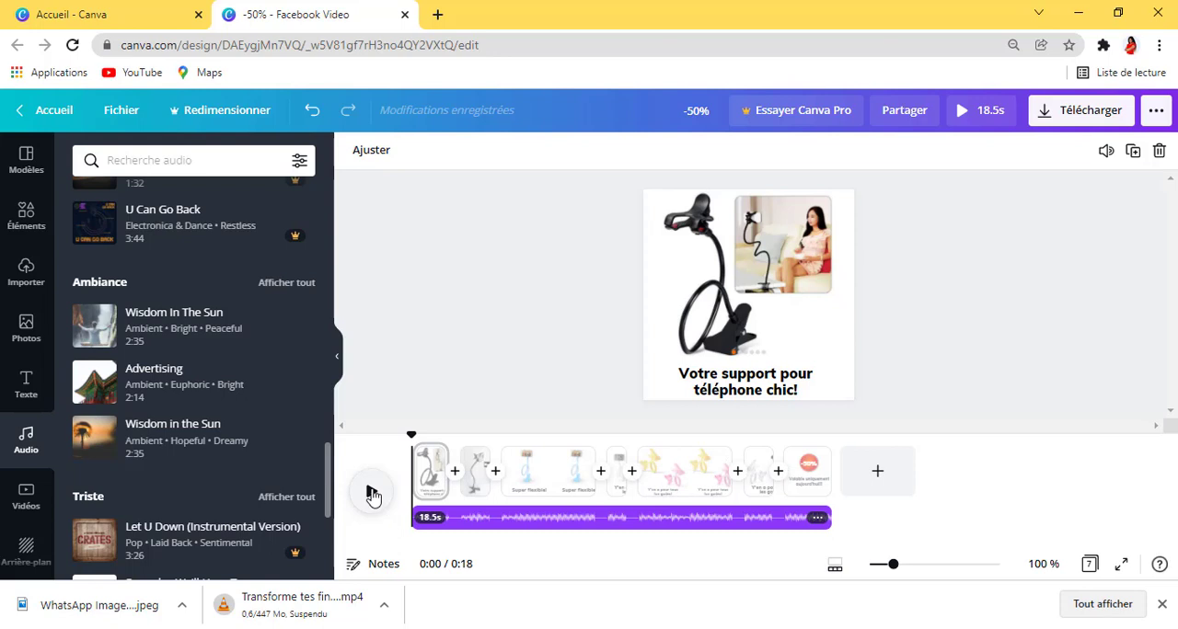
click(370, 493)
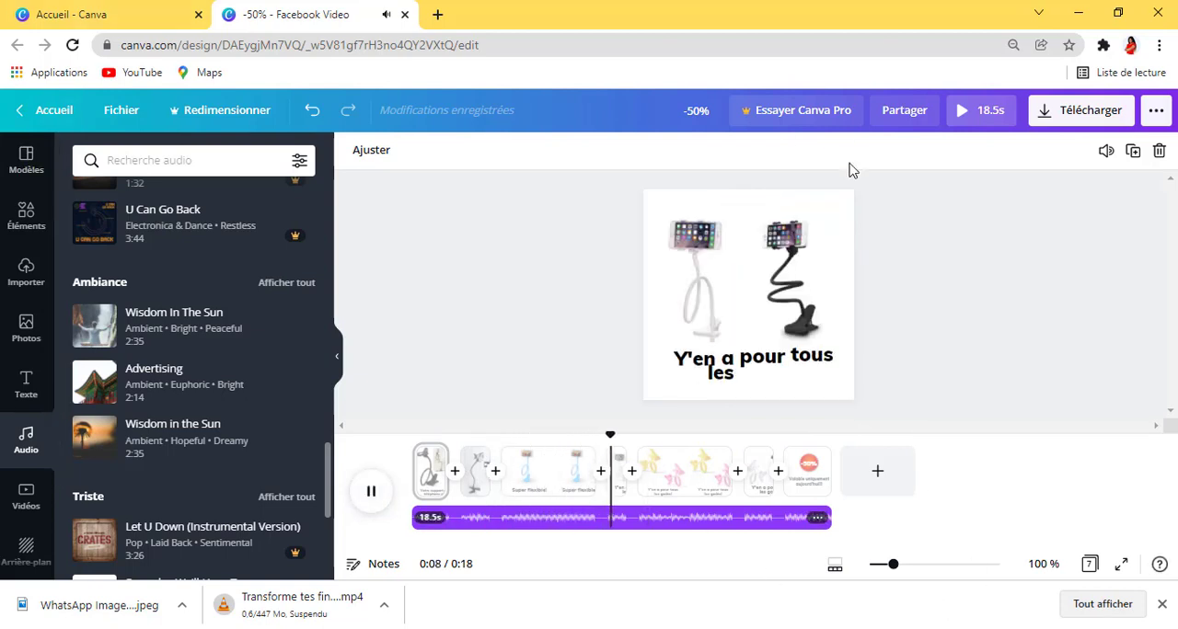
click(371, 495)
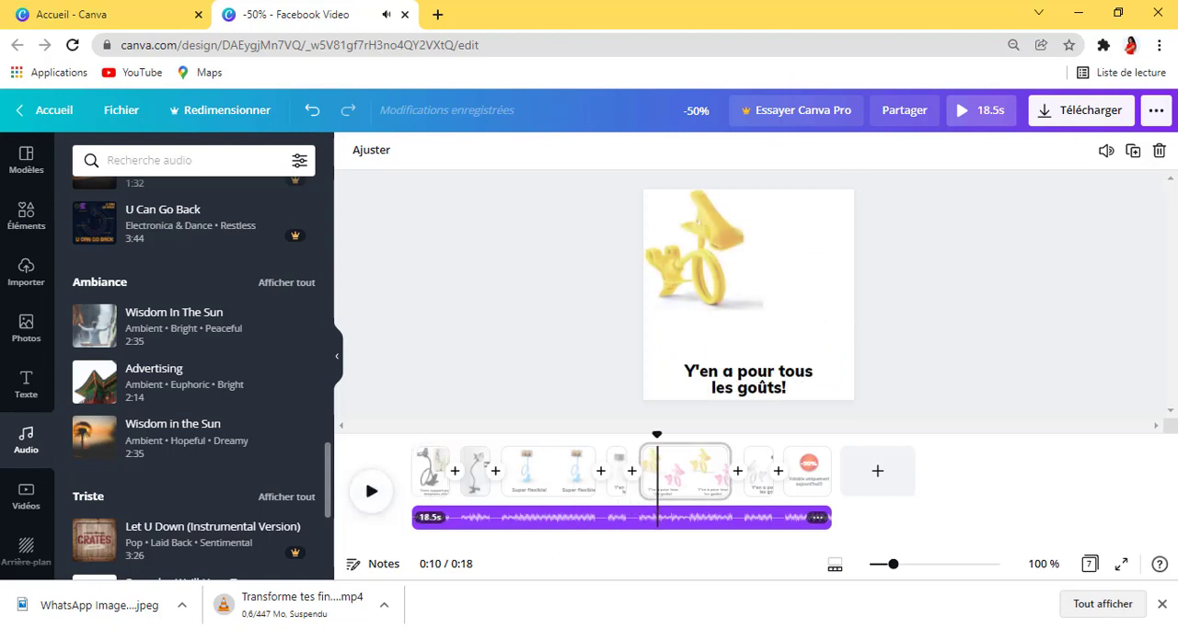
Step: Check the computer's sound output device and volume
click(1033, 628)
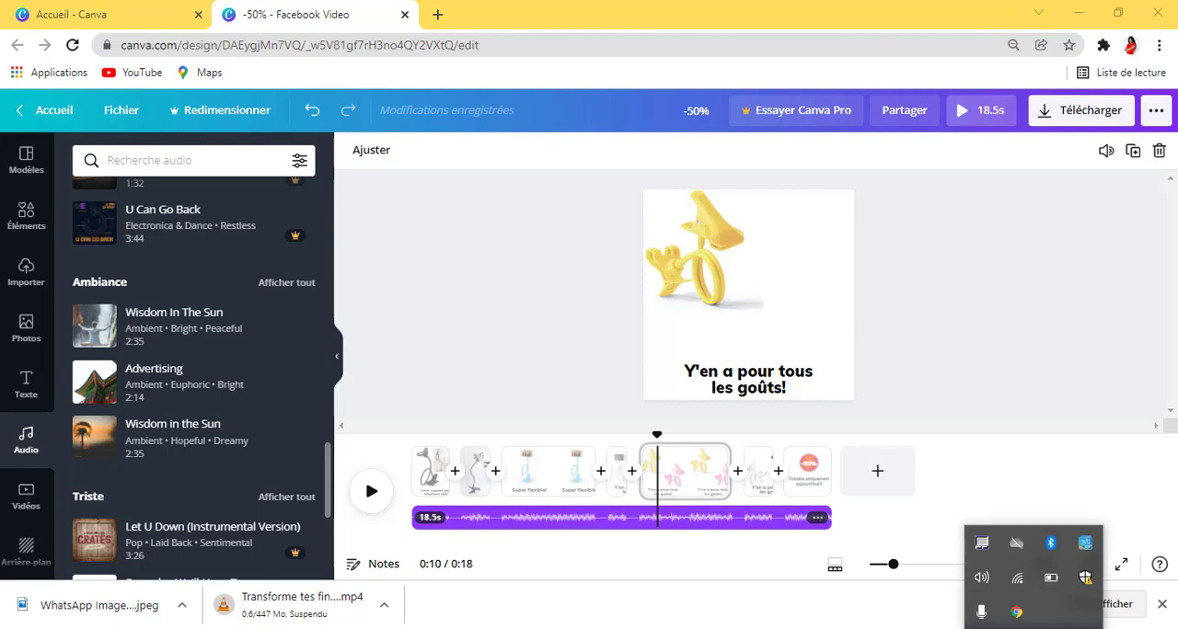
click(982, 578)
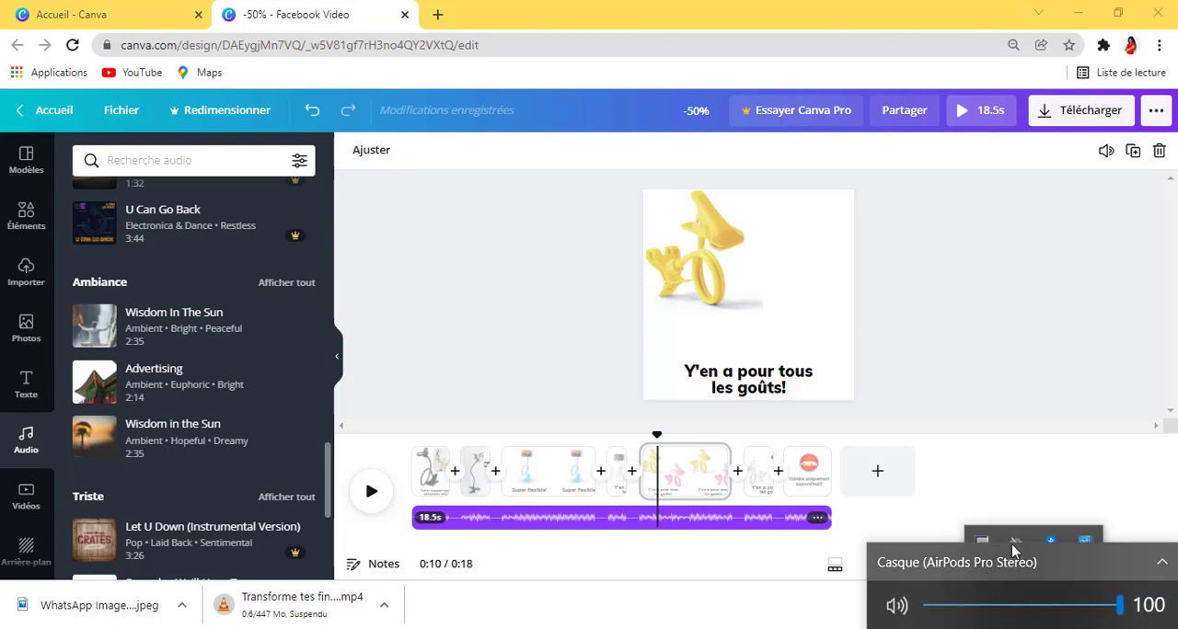
click(1031, 467)
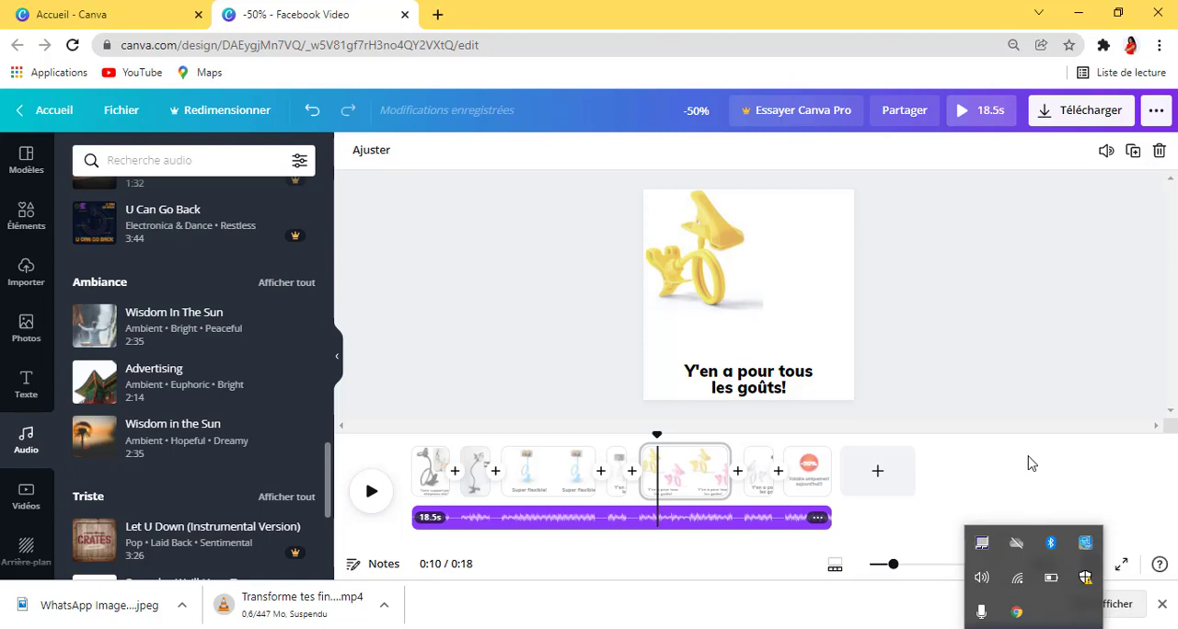
click(1032, 371)
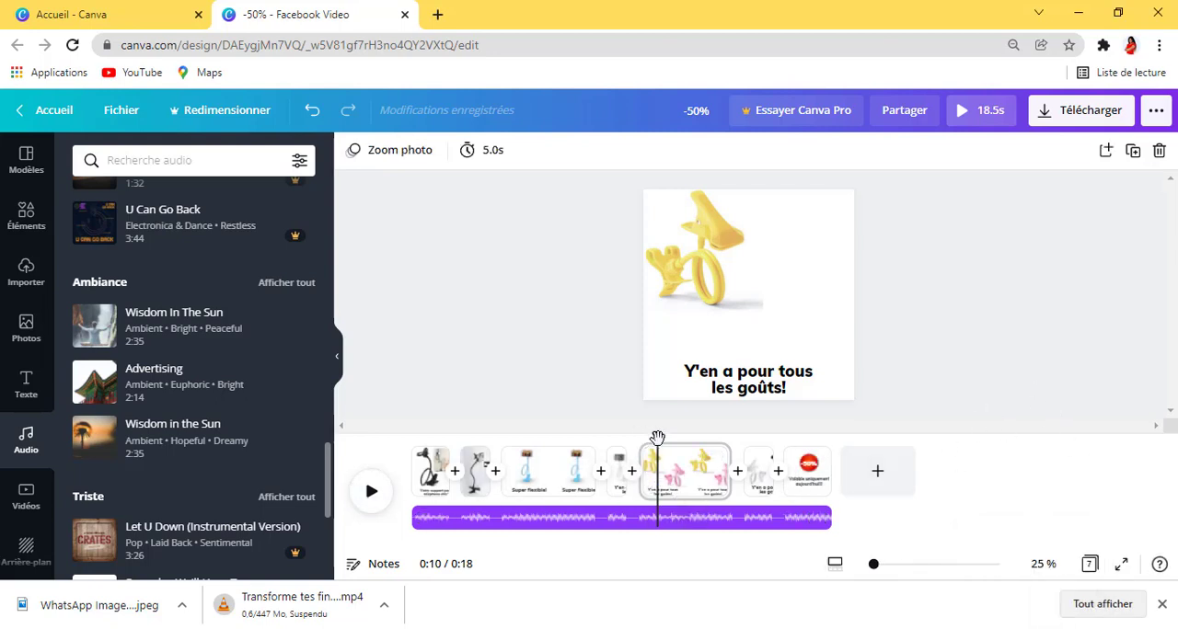
Step: Play the video briefly from the beginning and return the playhead to the start
drag(652, 438, 390, 467)
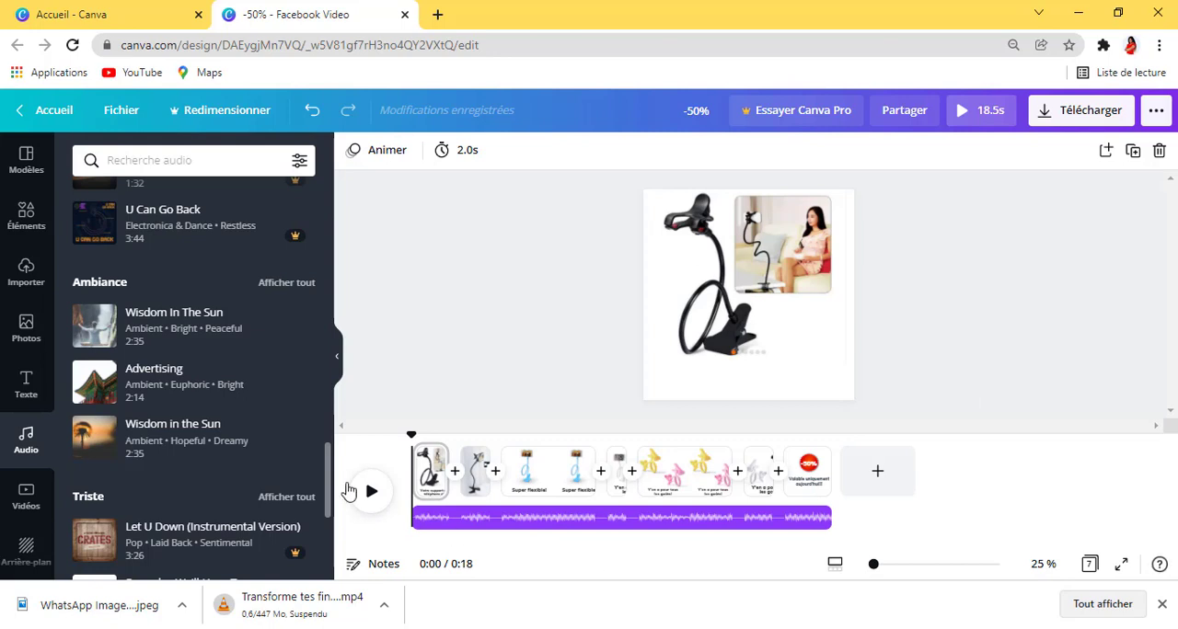
click(368, 495)
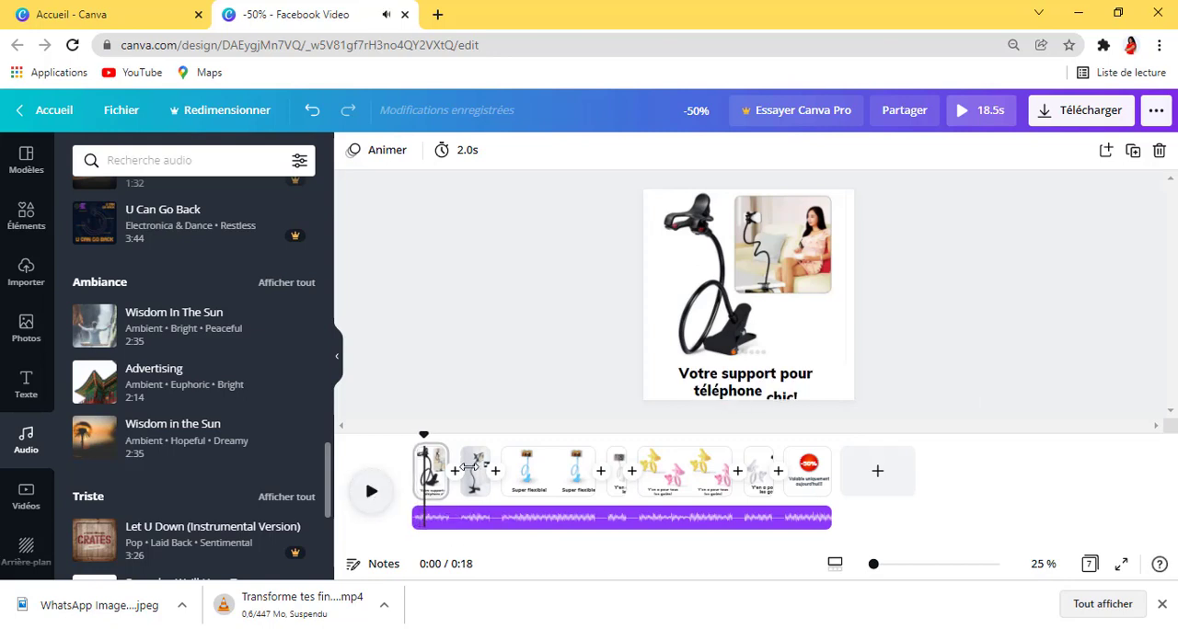
drag(417, 436, 404, 437)
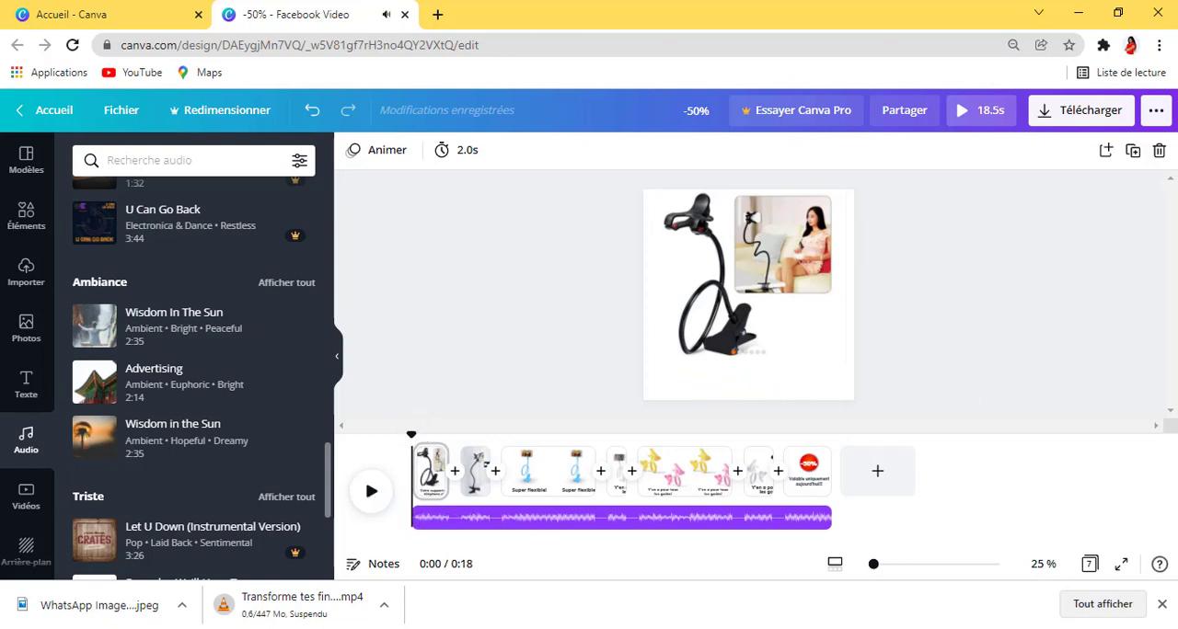
mouse_move(871, 628)
click(889, 601)
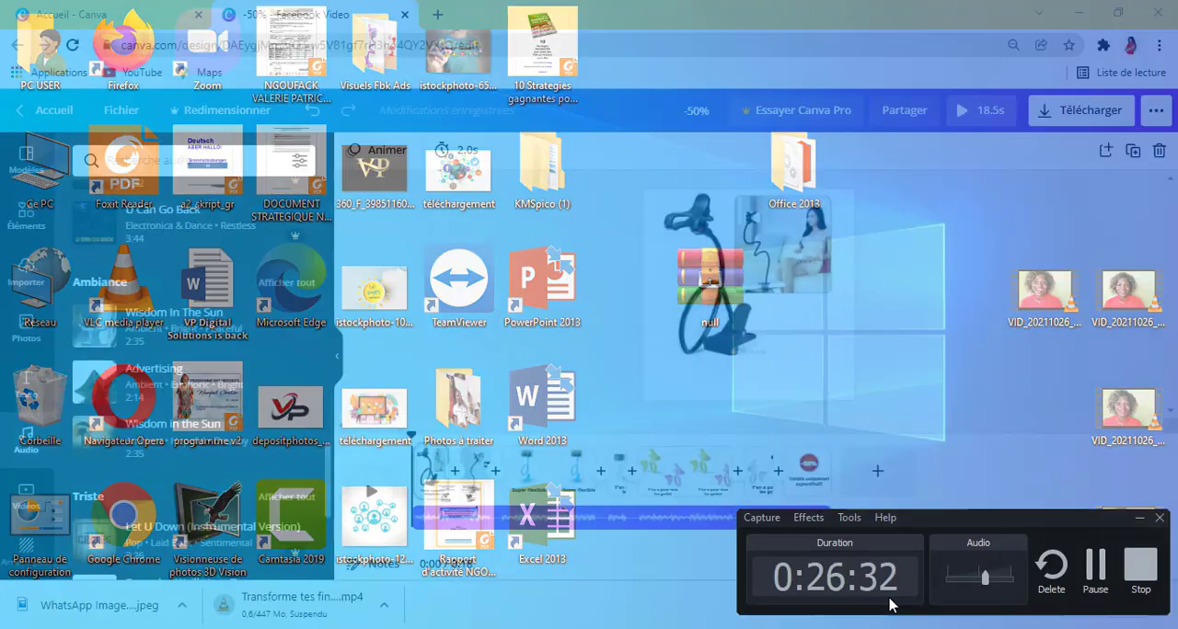
click(1095, 575)
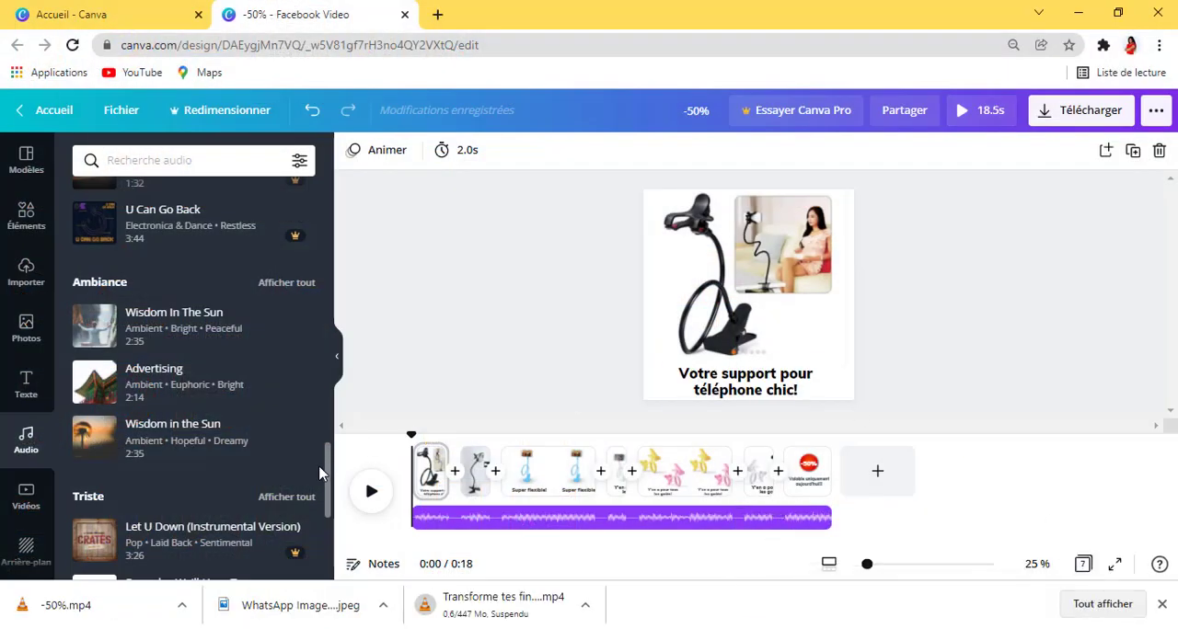
Step: Play part of the video in the timeline and watch the full preview with its music
click(369, 497)
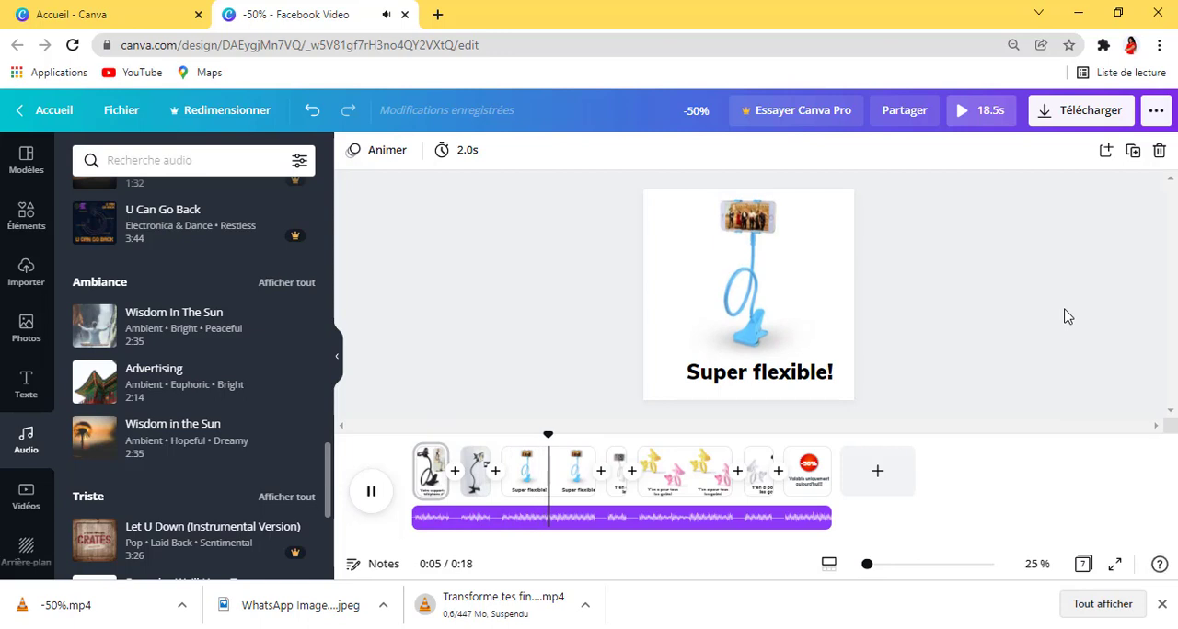
click(368, 495)
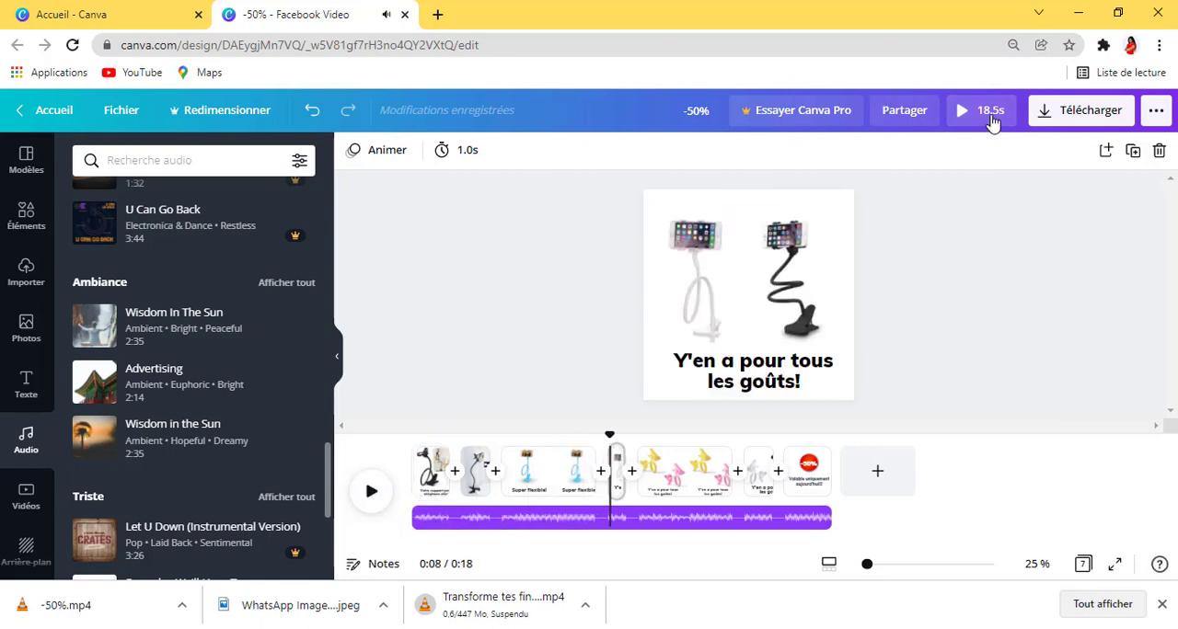
click(986, 112)
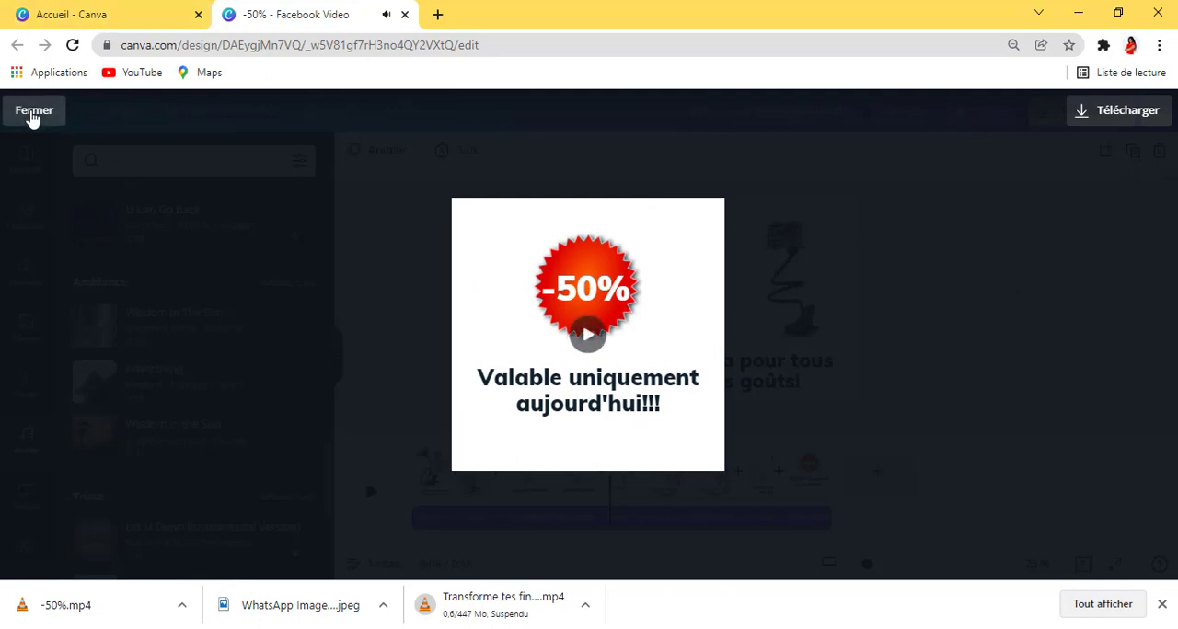
click(32, 114)
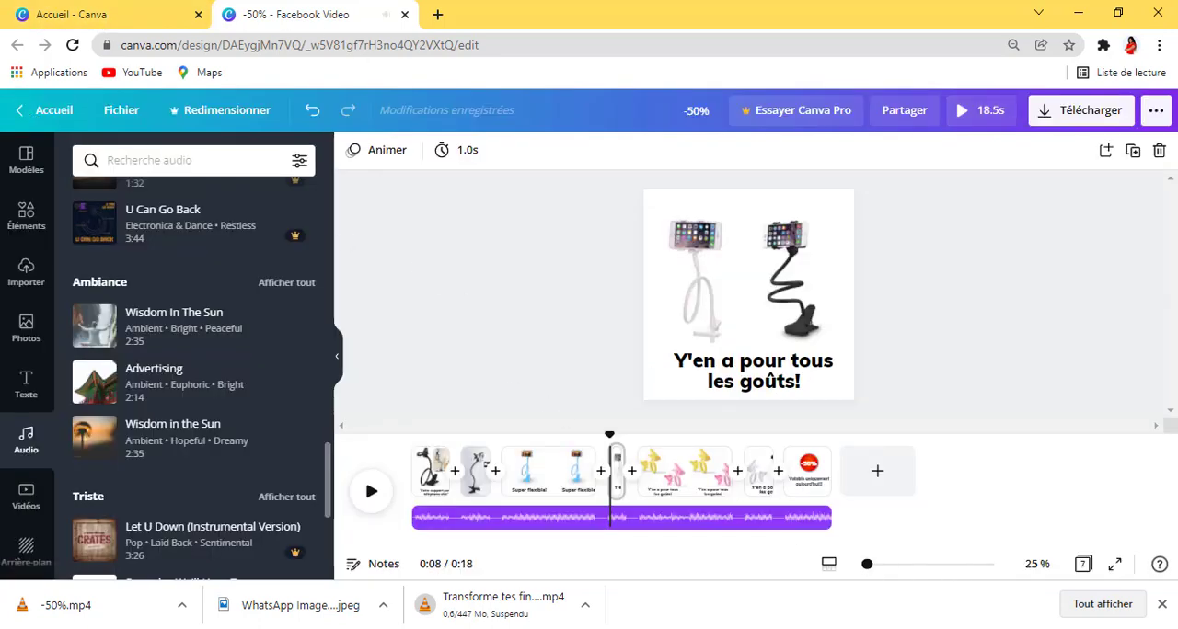
Step: Download all 7 pages as an MP4 video and dismiss the Canva Pro trial offer
click(1047, 114)
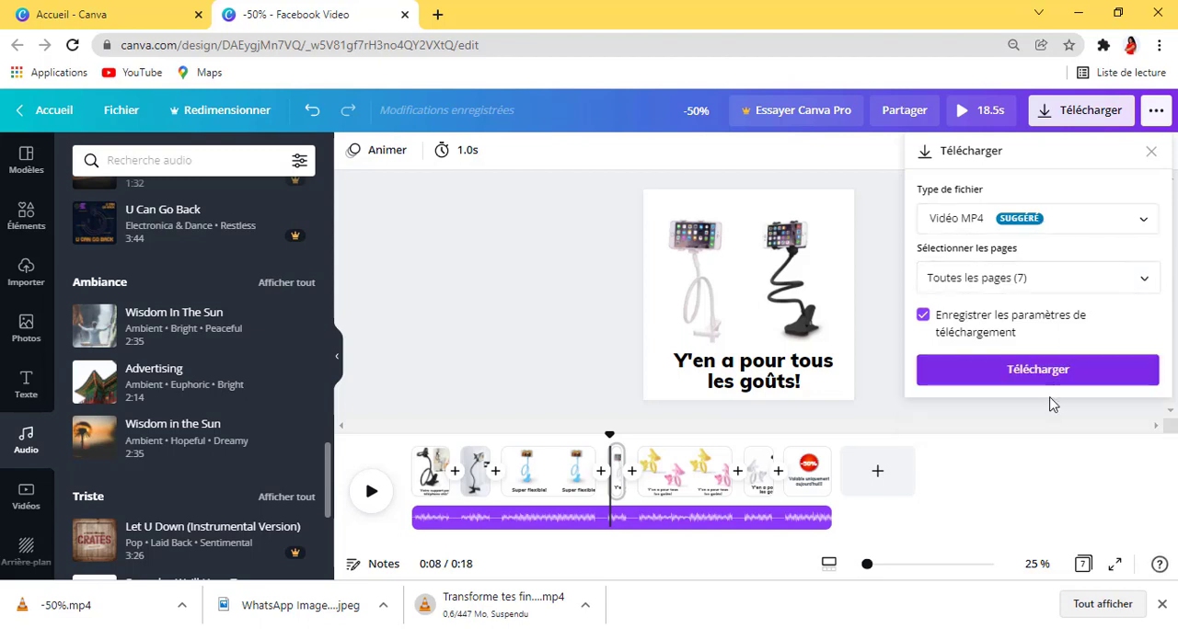
click(1040, 373)
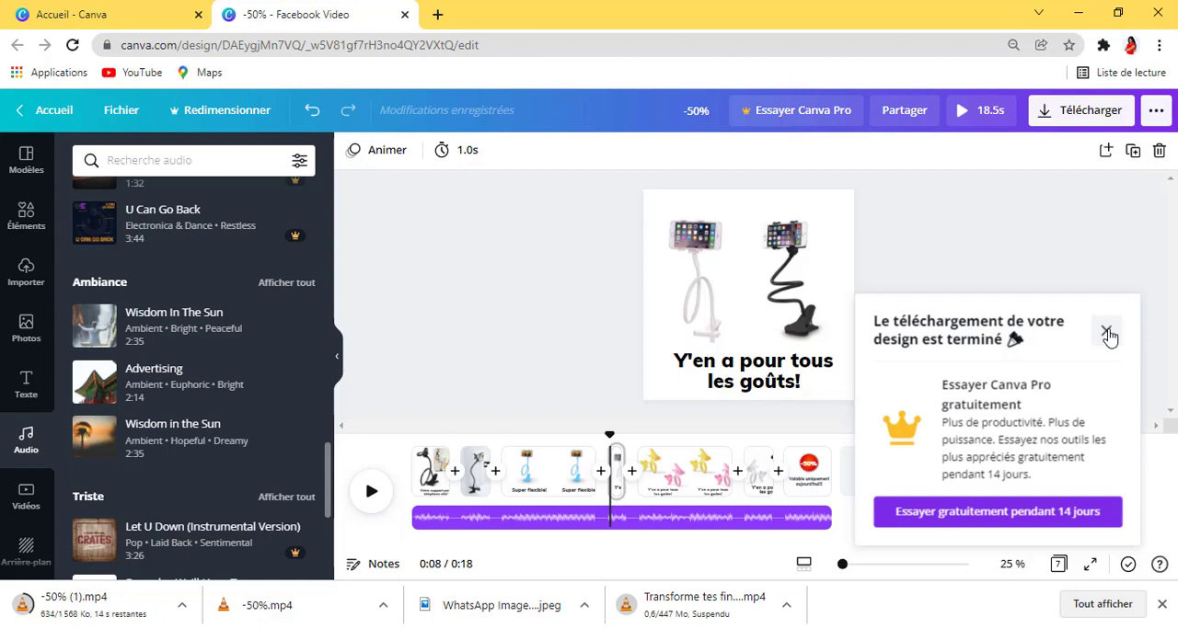
click(1106, 332)
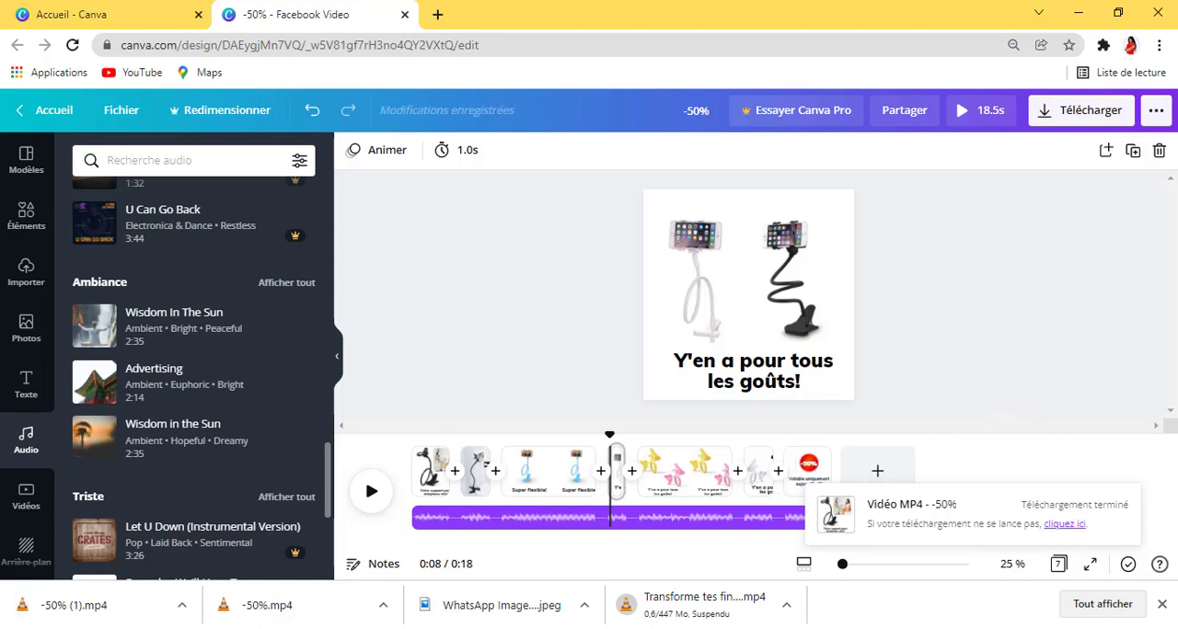
click(865, 628)
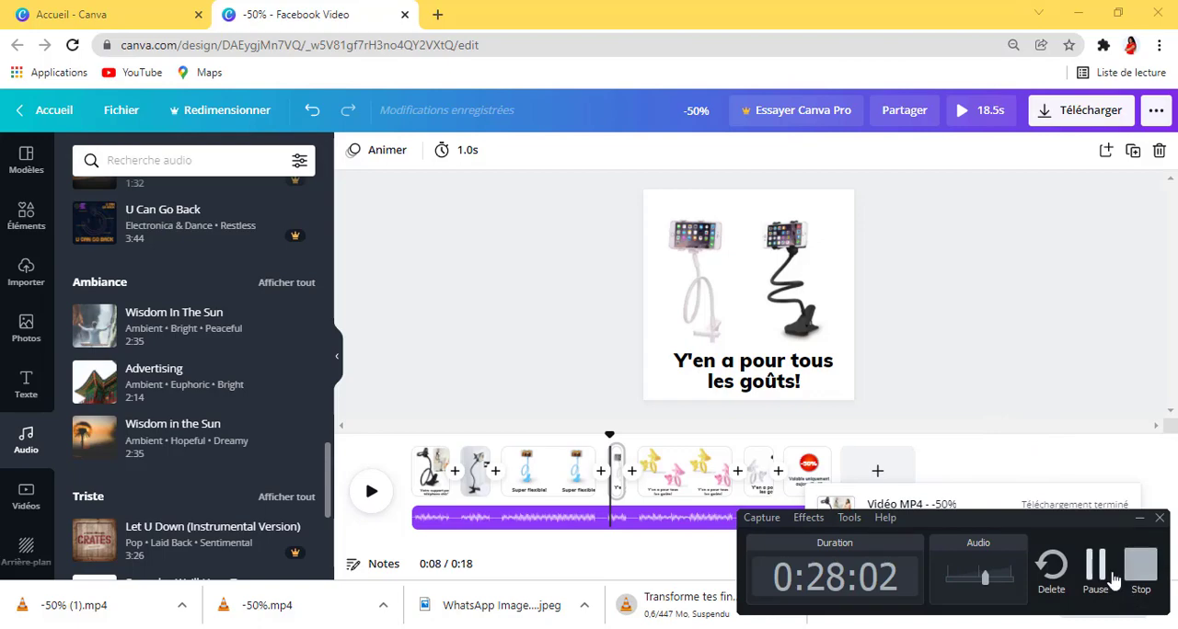